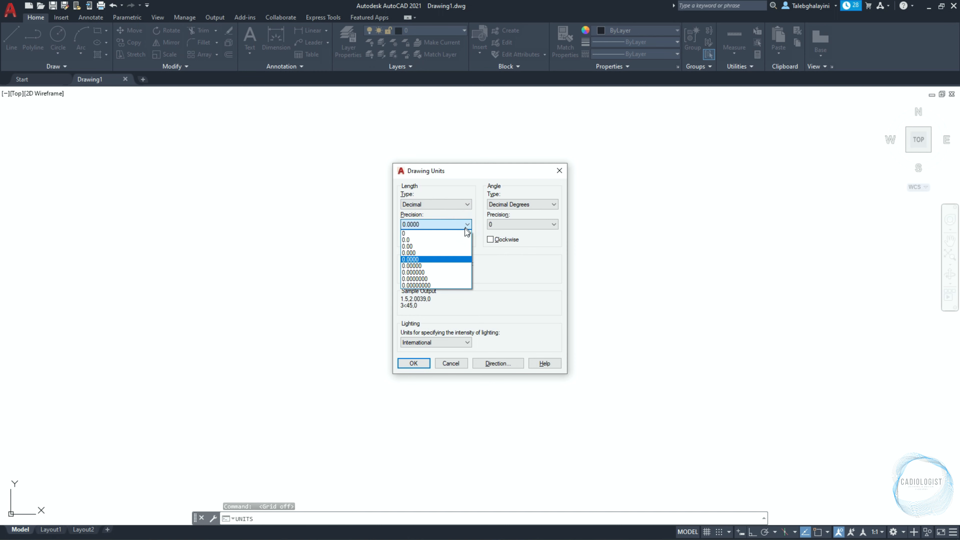
# Configure the drawing units to a length precision of 0.0 and millimeters as the insertion scale.
pyautogui.click(461, 239)
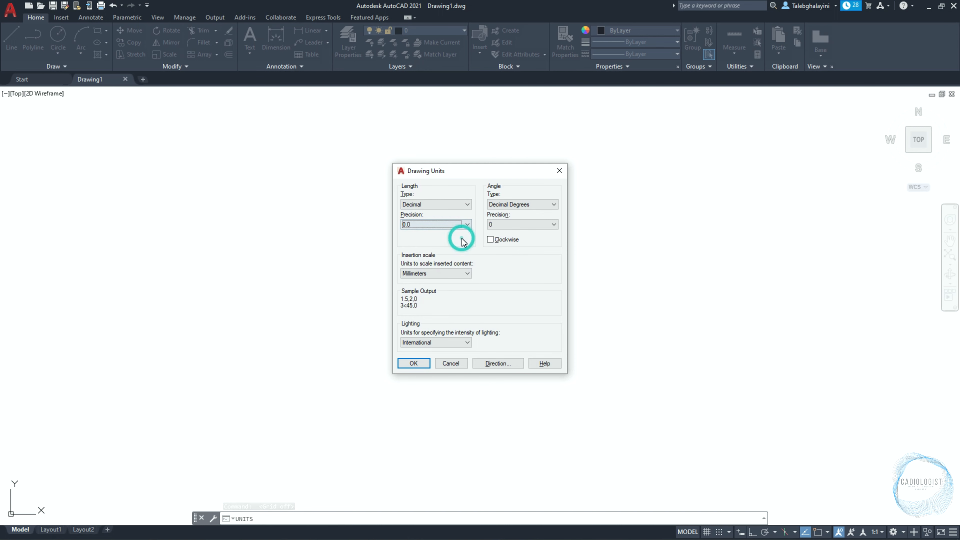
pyautogui.click(459, 273)
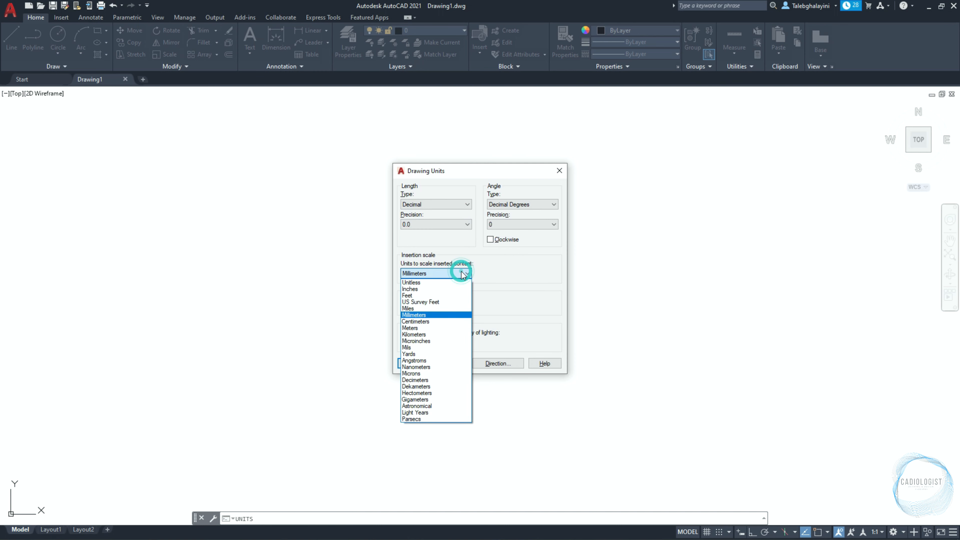
pyautogui.click(449, 314)
pyautogui.click(426, 362)
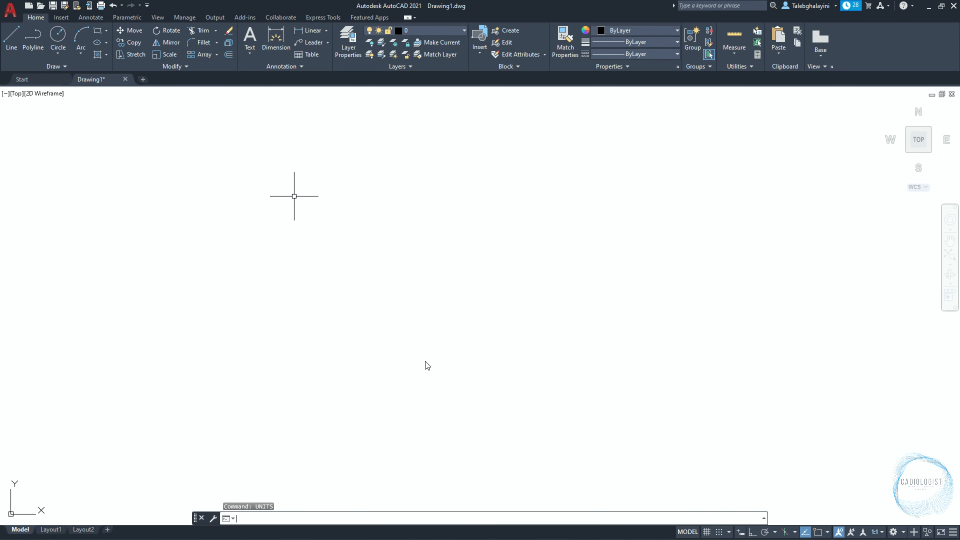
# Create three new layers named Object, DIM and Text.
pyautogui.write('la')
pyautogui.press('Return')
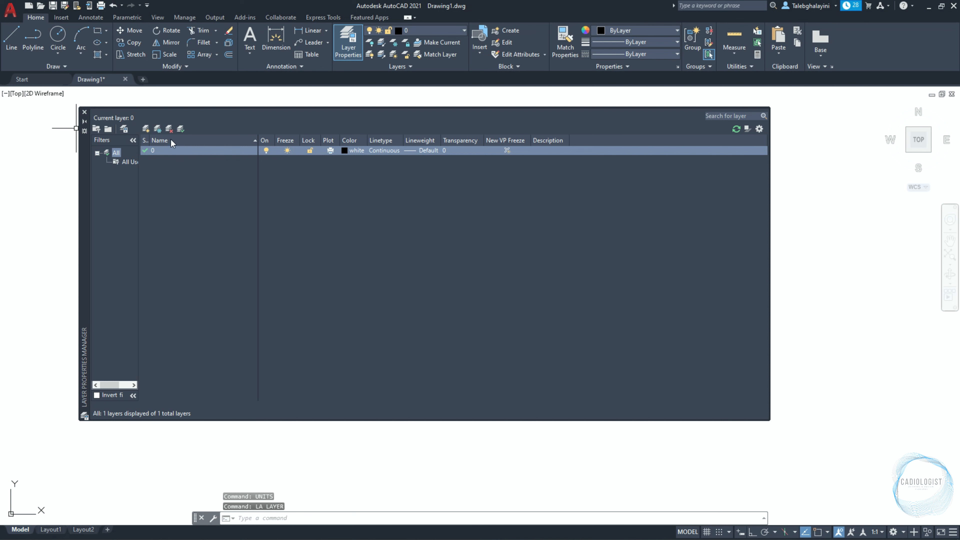
pyautogui.click(147, 129)
pyautogui.write('Object')
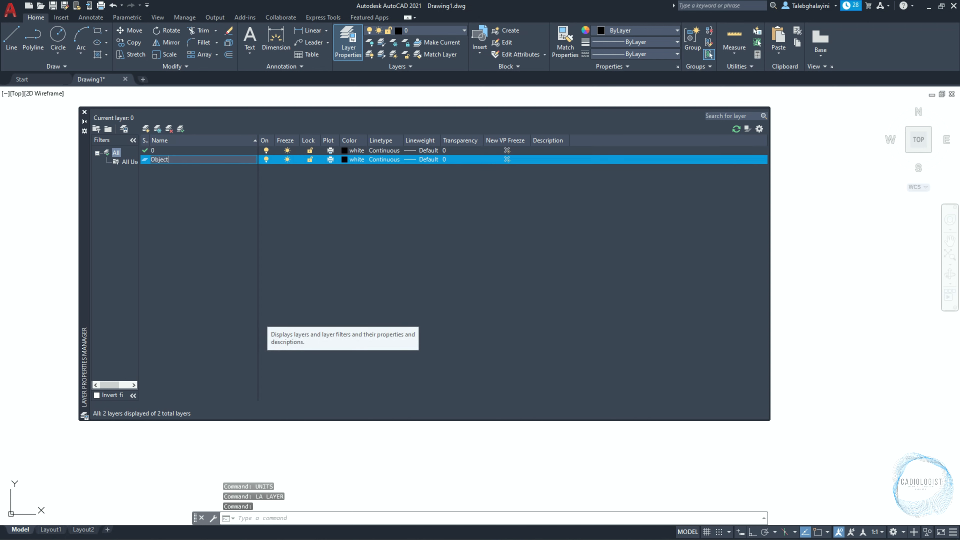
pyautogui.press('Return')
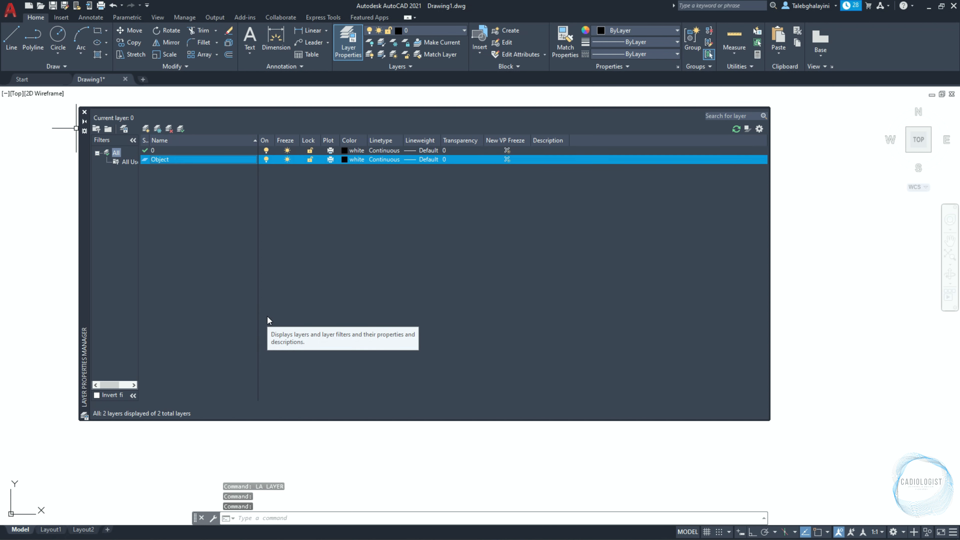
pyautogui.click(145, 129)
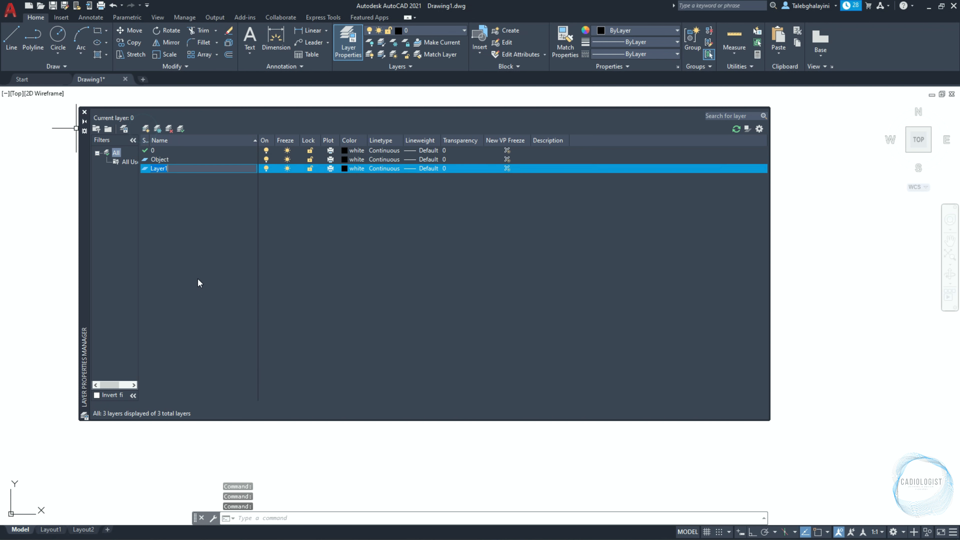
pyautogui.write('DIM')
pyautogui.press('Return')
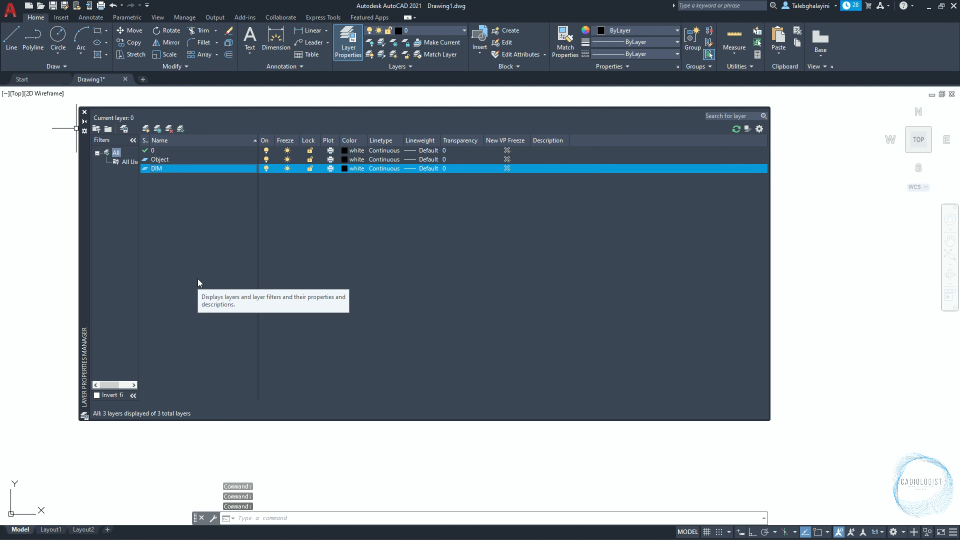
pyautogui.click(146, 129)
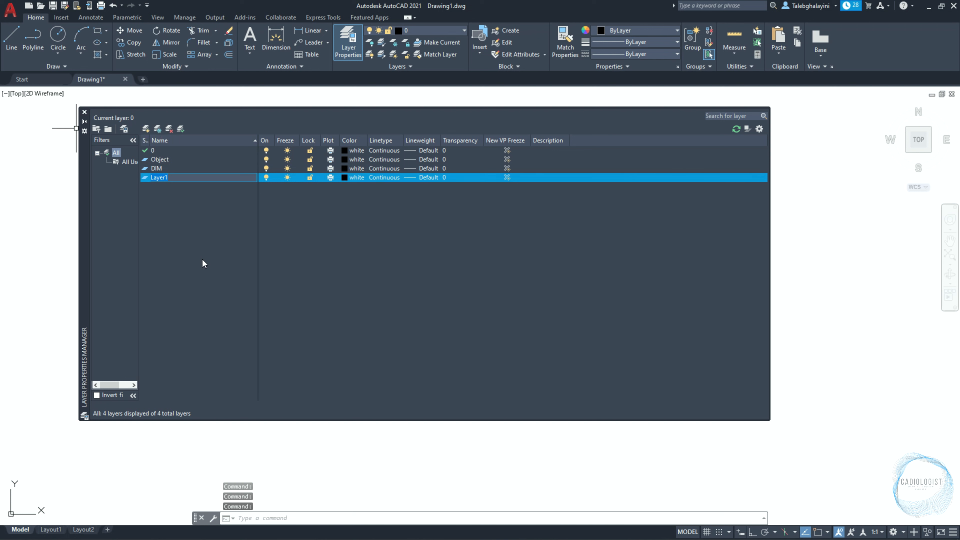
pyautogui.write('Text')
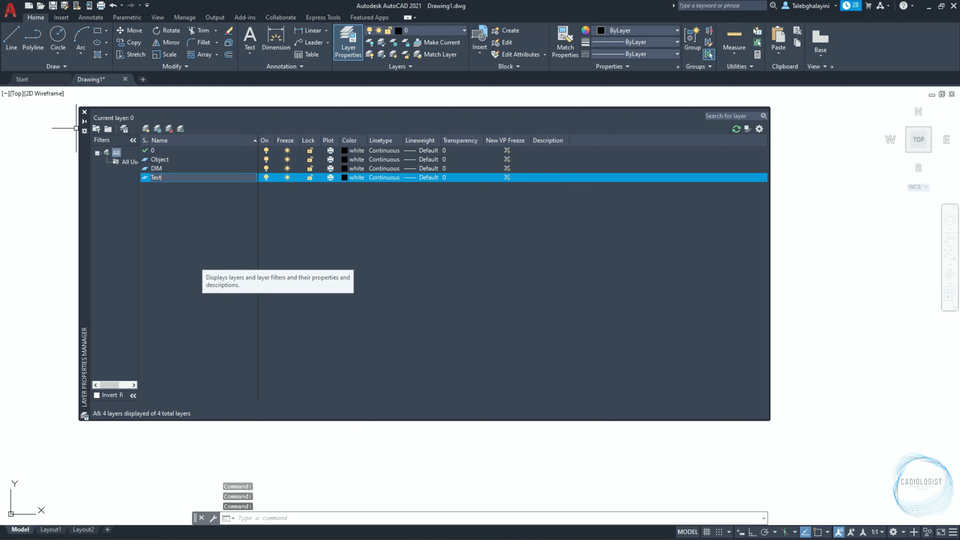
pyautogui.press('Return')
# Assign color 8 to the DIM and Text layers and make Object the current layer.
pyautogui.keyDown('ctrl'); pyautogui.click(188, 169); pyautogui.keyUp('ctrl')
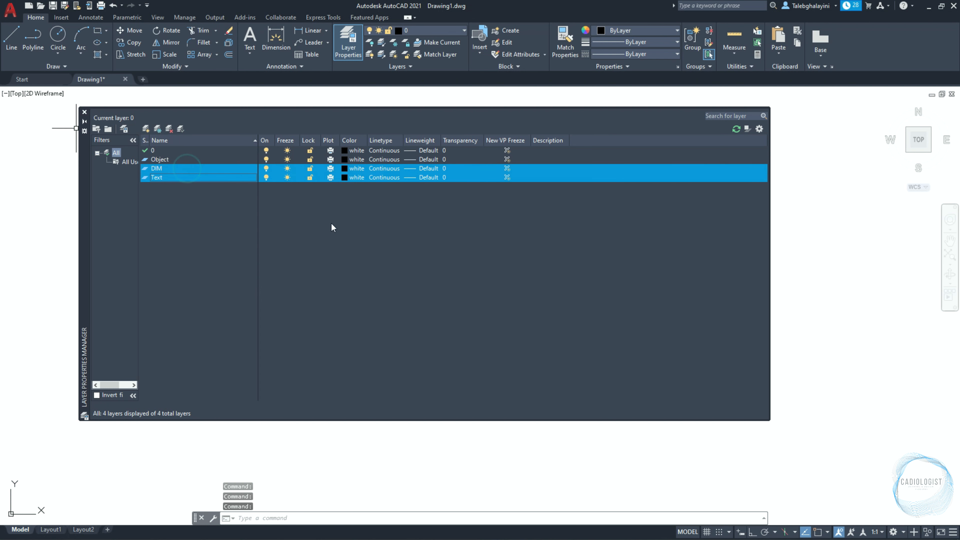
pyautogui.click(345, 181)
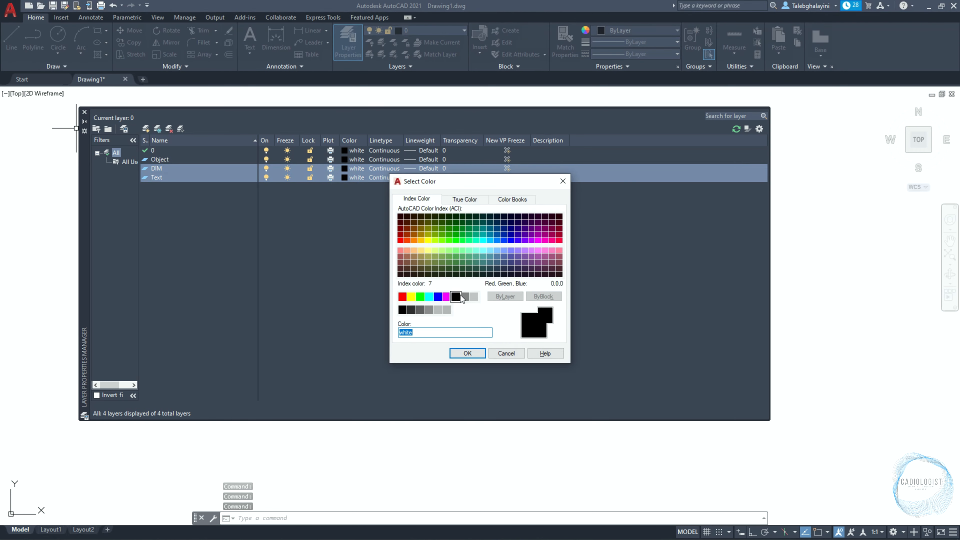
pyautogui.click(464, 297)
pyautogui.click(468, 353)
pyautogui.click(203, 191)
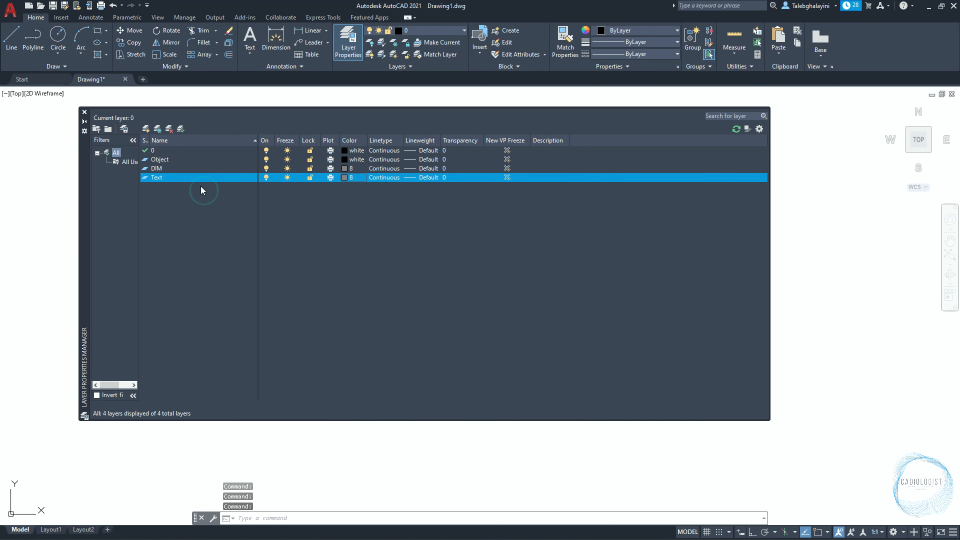
pyautogui.doubleClick(186, 160)
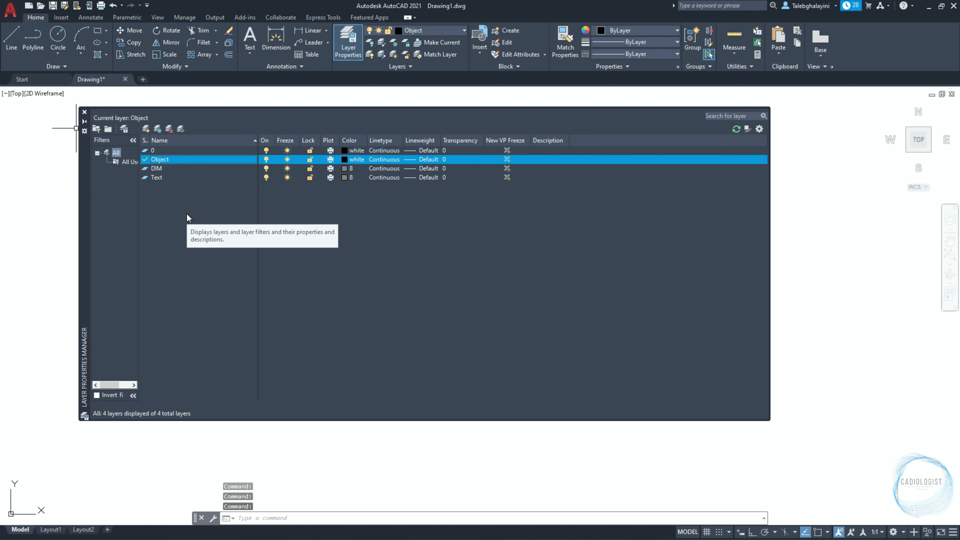
pyautogui.click(85, 112)
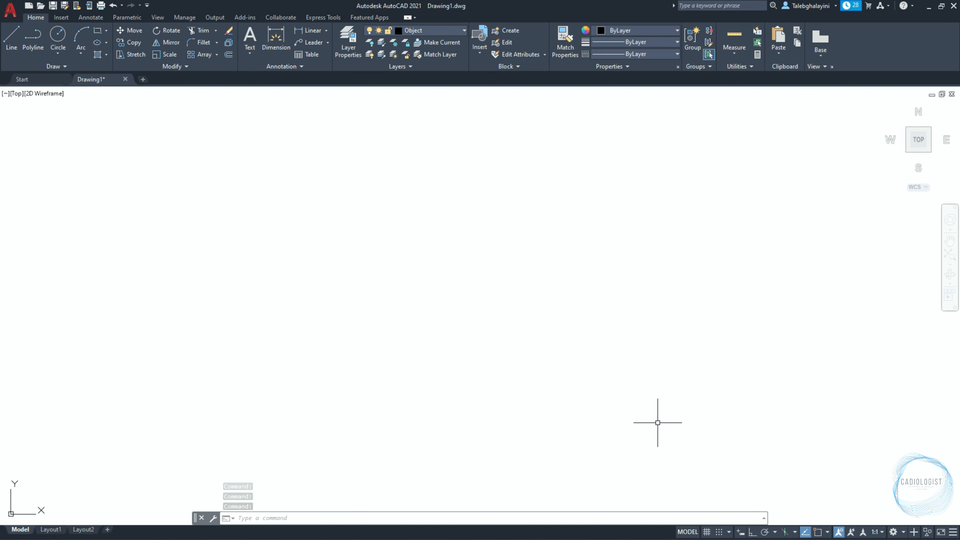
# Turn on ortho mode and enable the Endpoint, Midpoint, Center, Geometric Center, Intersection and Perpendicular object snaps.
pyautogui.click(752, 532)
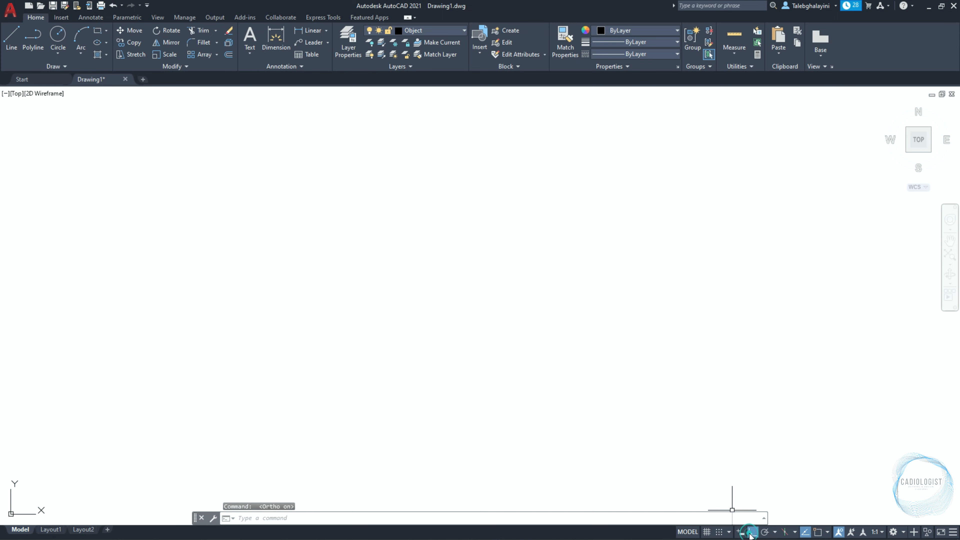
pyautogui.click(827, 532)
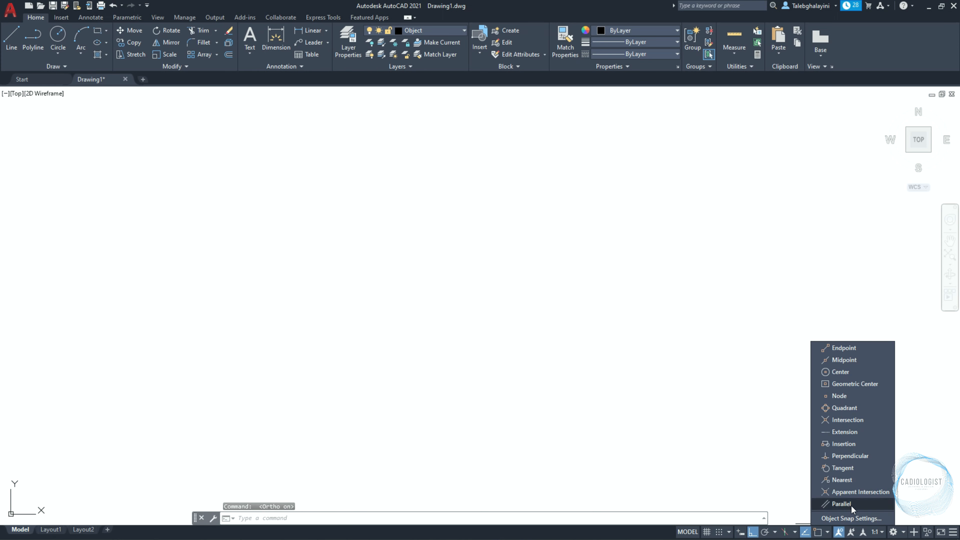
pyautogui.click(850, 348)
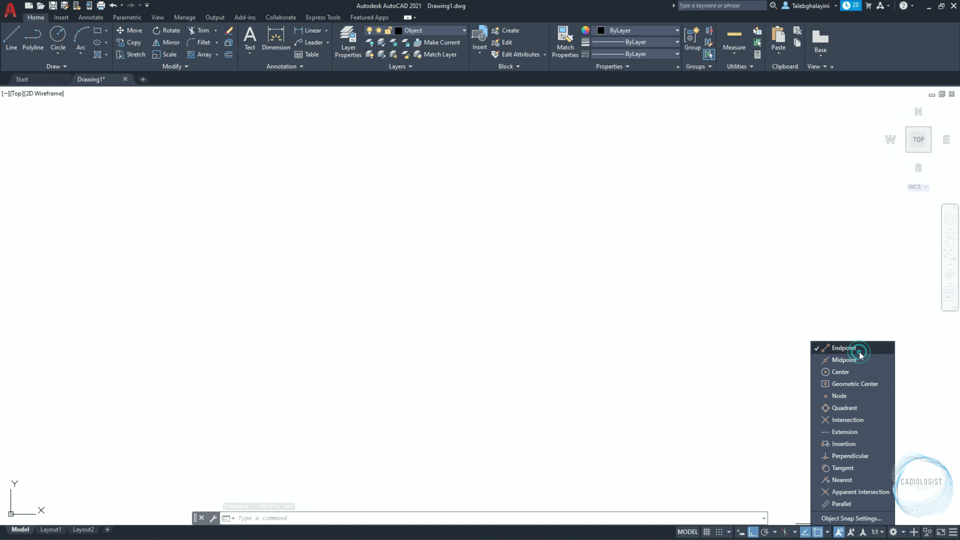
pyautogui.click(857, 361)
pyautogui.click(856, 371)
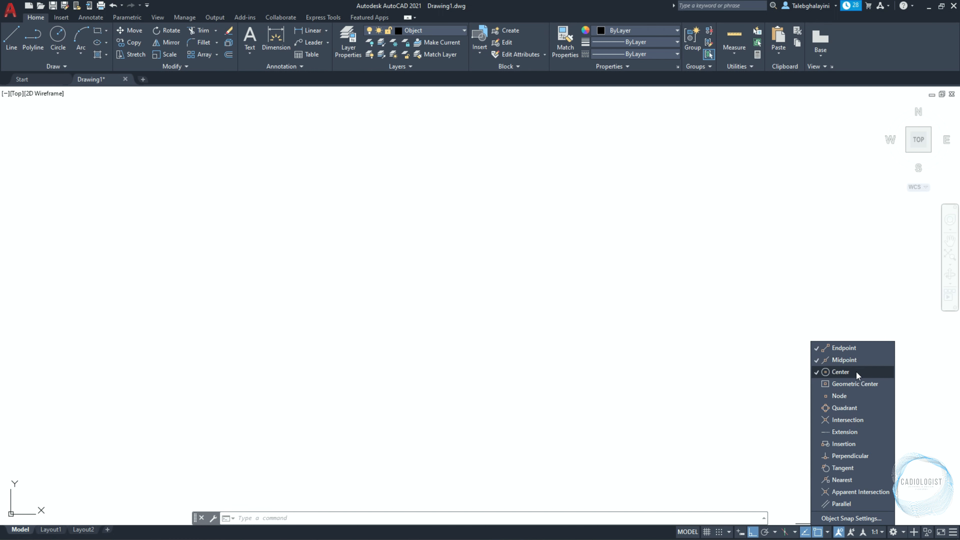
pyautogui.click(854, 382)
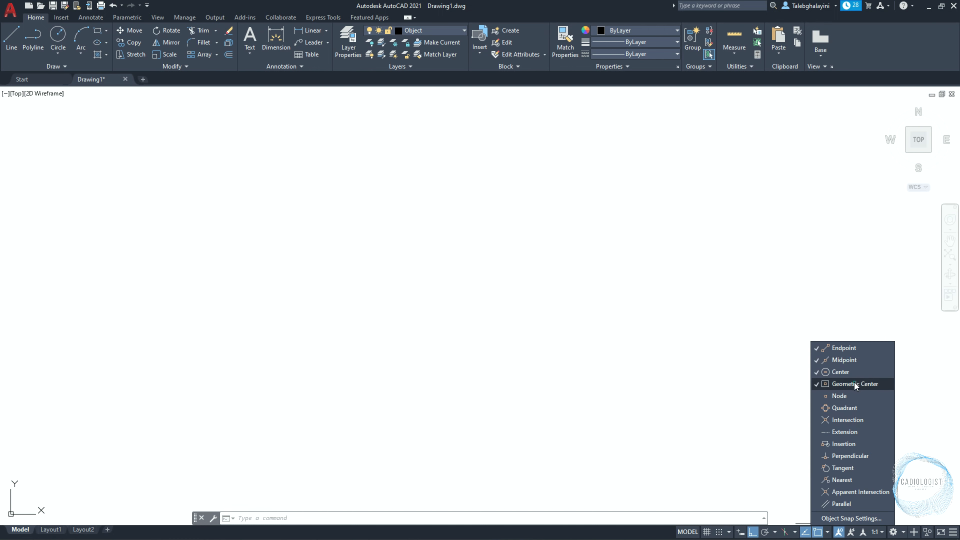
pyautogui.click(855, 421)
pyautogui.click(857, 456)
pyautogui.click(456, 293)
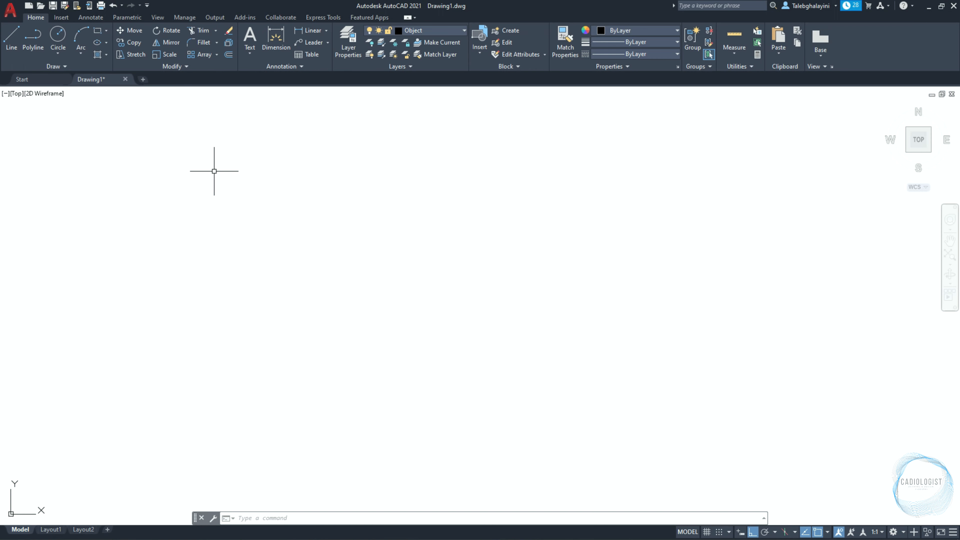
# Save the drawing as Tutorial 17 - Exercise 10.dwg in the CAD folder inside the Basic 2D AutoCAD Exercises folder on the Desktop.
pyautogui.click(53, 7)
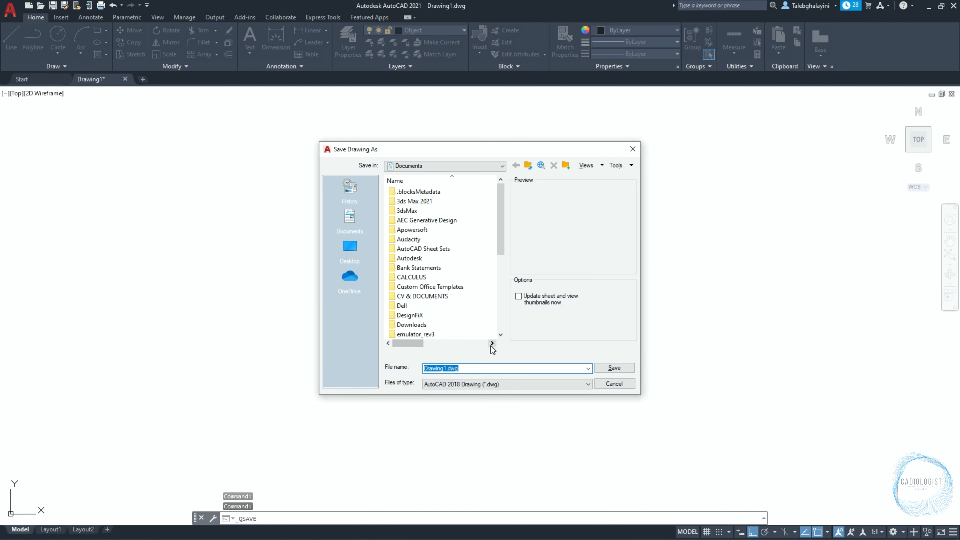
pyautogui.click(349, 247)
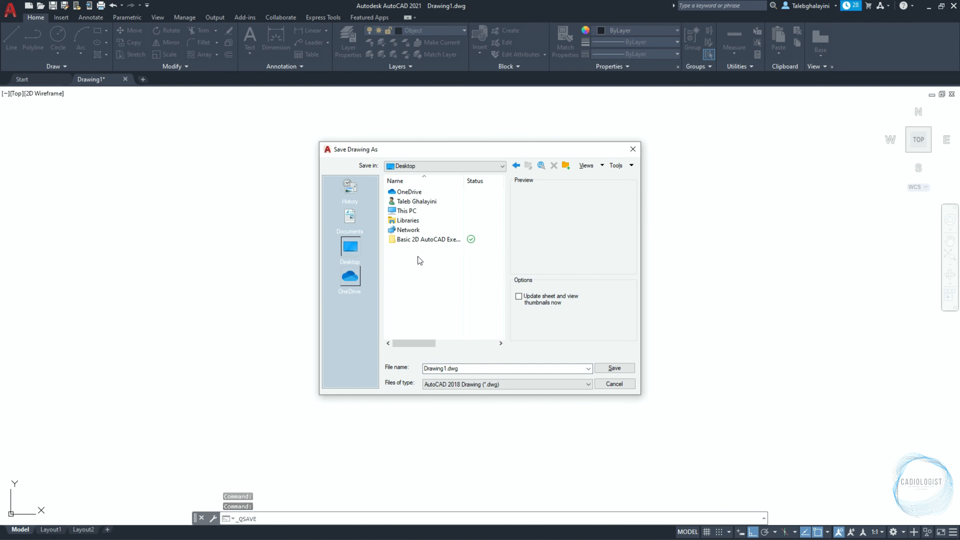
pyautogui.doubleClick(419, 239)
pyautogui.doubleClick(417, 192)
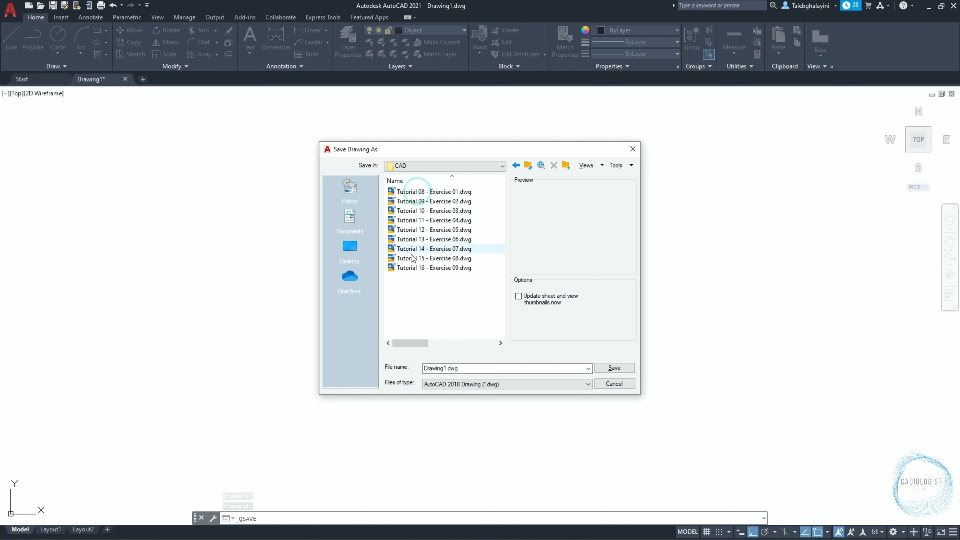
pyautogui.click(412, 267)
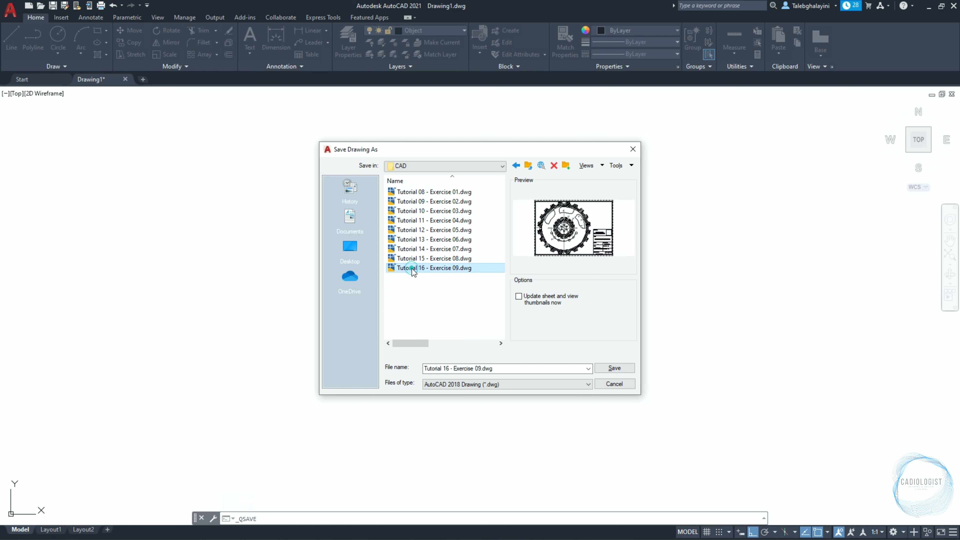
pyautogui.click(448, 368)
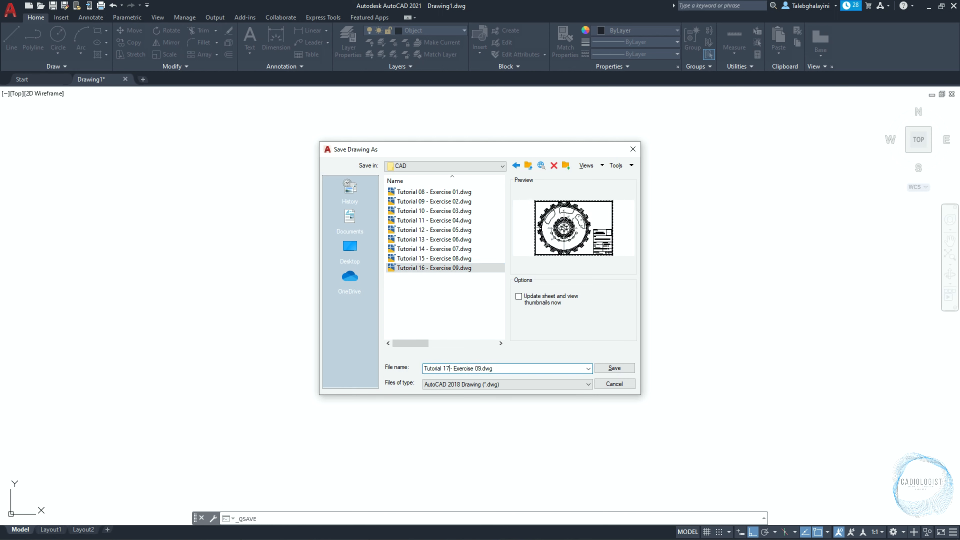
pyautogui.click(481, 368)
pyautogui.press('BackSpace')
pyautogui.press('BackSpace')
pyautogui.click(613, 368)
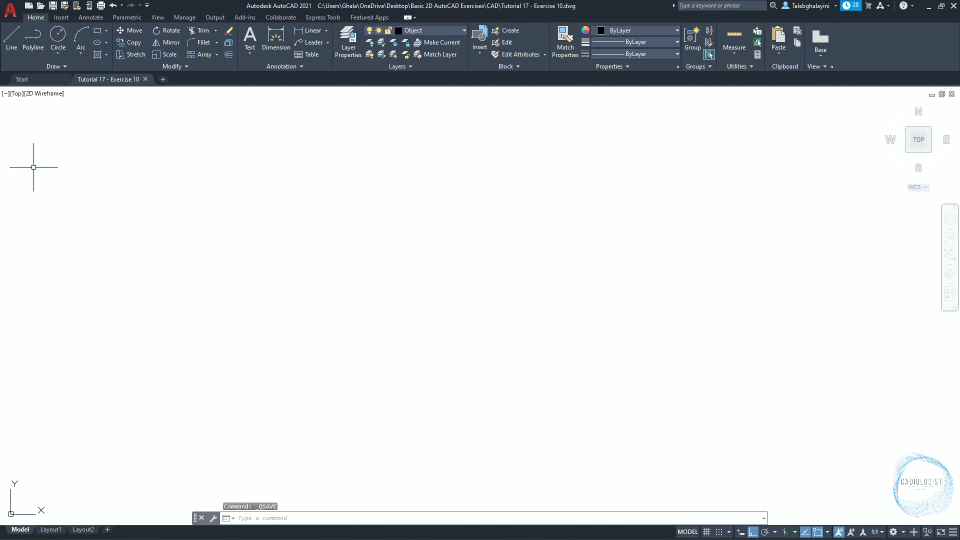
# Make sure automatic save is enabled in the program options, accept them, and save the drawing.
pyautogui.click(10, 10)
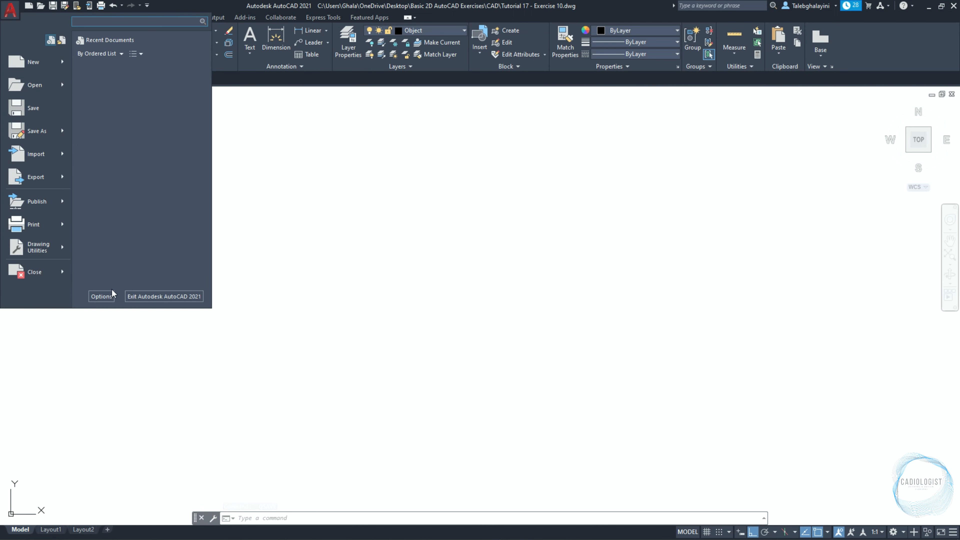
pyautogui.click(109, 296)
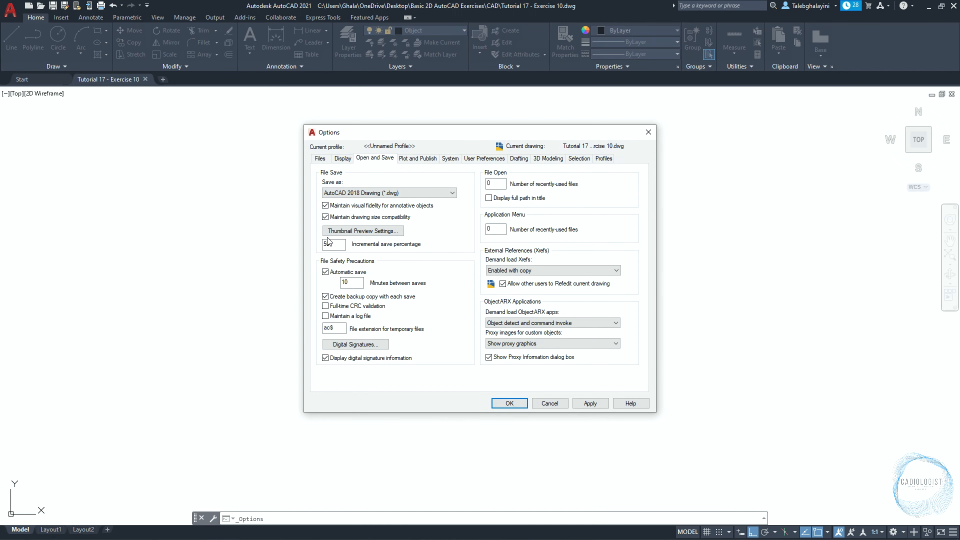
pyautogui.click(374, 158)
pyautogui.click(325, 271)
pyautogui.click(325, 271)
pyautogui.doubleClick(347, 282)
pyautogui.click(510, 403)
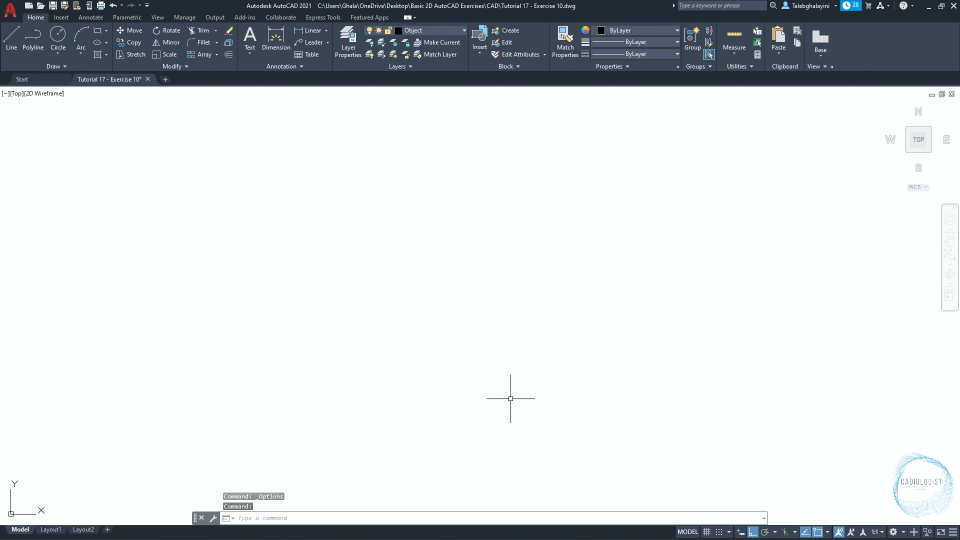
pyautogui.hotkey('ctrl', 's')
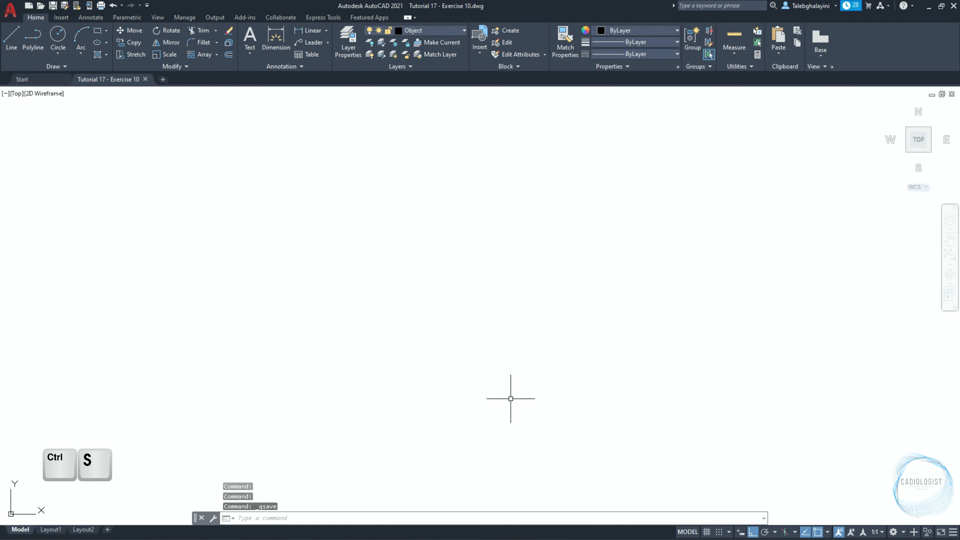
# Draw a circle with a diameter of 15 mm near the middle of the drawing area.
pyautogui.write('c')
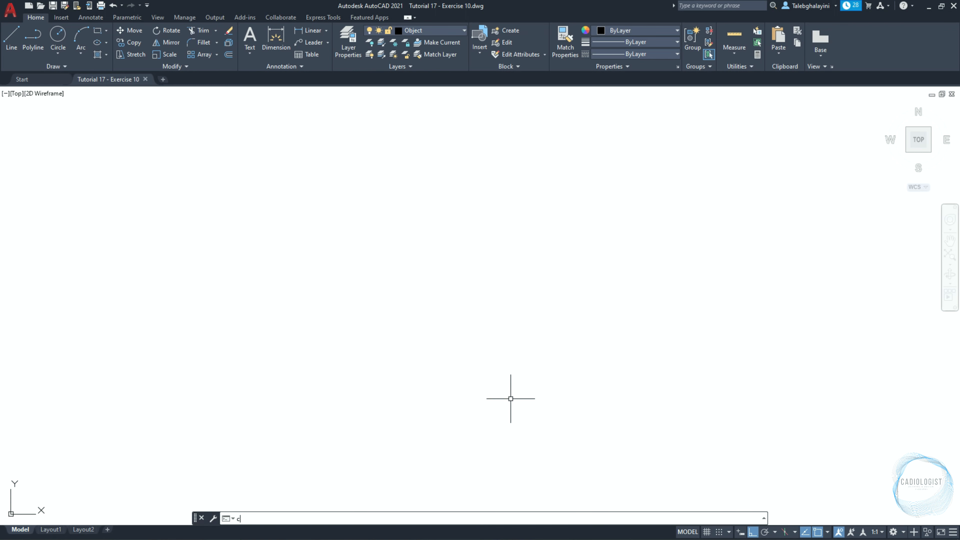
pyautogui.press('Return')
pyautogui.click(442, 238)
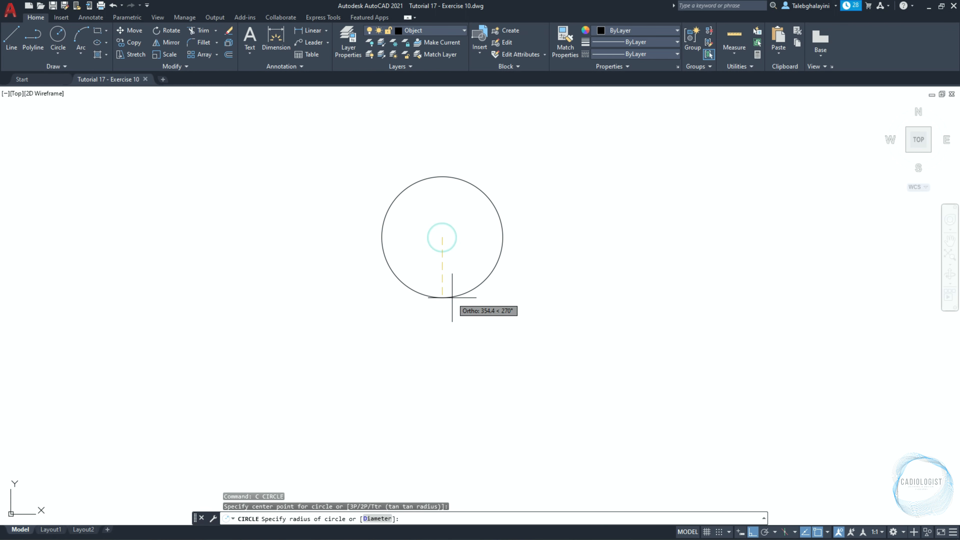
pyautogui.write('d')
pyautogui.press('Return')
pyautogui.write('15')
pyautogui.press('Return')
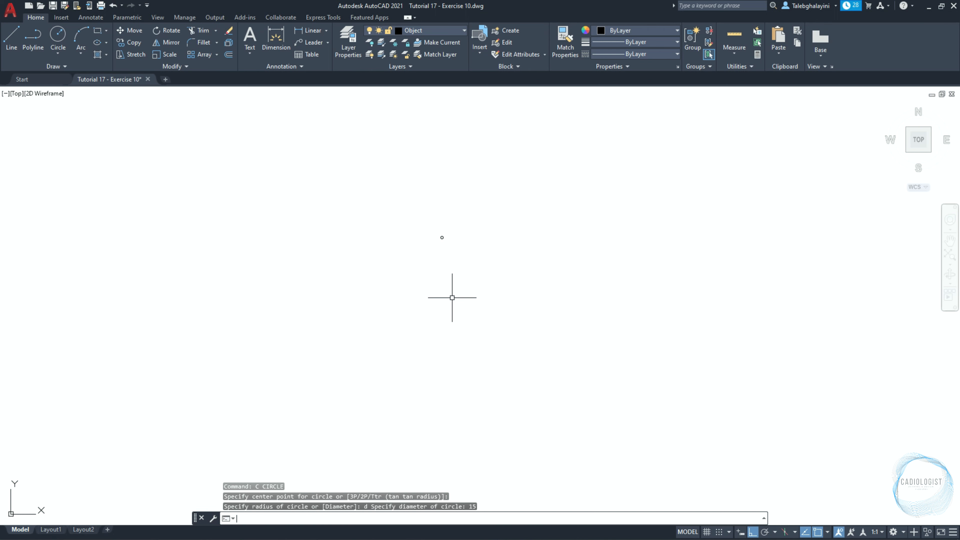
# Offset the 15 mm circle outward by 10 mm to create a larger concentric circle.
pyautogui.scroll(5, 438, 238)
pyautogui.scroll(5, 472, 203)
pyautogui.write('o')
pyautogui.press('Return')
pyautogui.write('10')
pyautogui.press('Return')
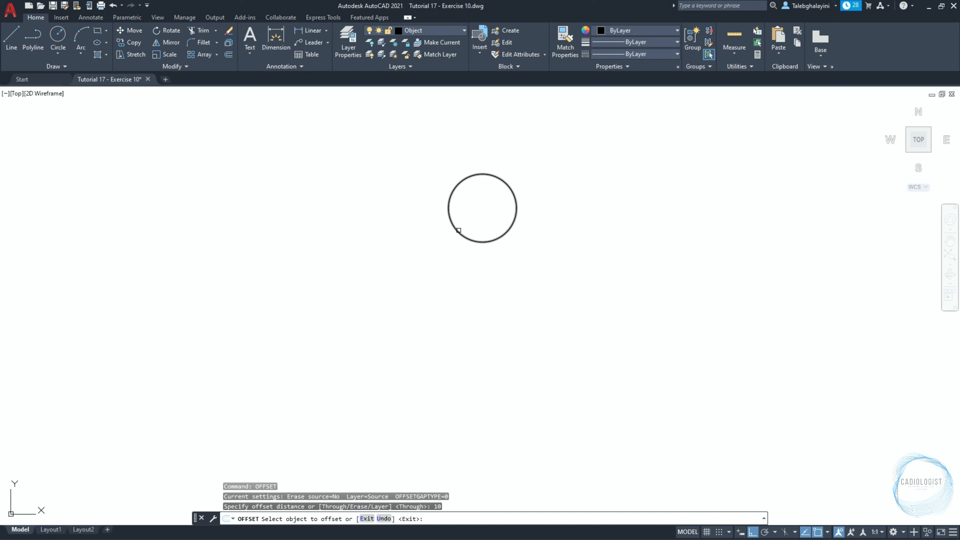
pyautogui.click(455, 227)
pyautogui.click(421, 257)
pyautogui.press('Return')
# Copy the outer circle 75 mm straight down.
pyautogui.click(420, 260)
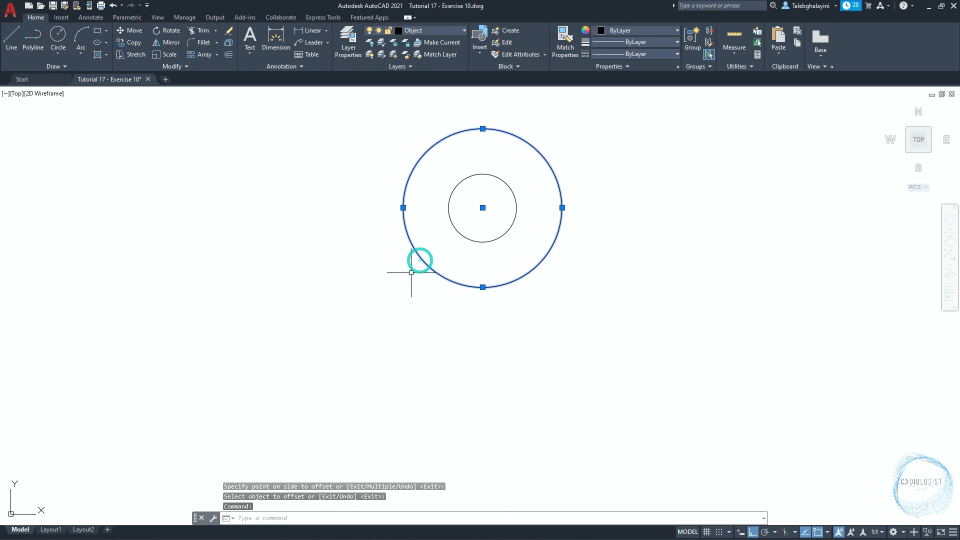
pyautogui.write('co')
pyautogui.press('Return')
pyautogui.click(381, 274)
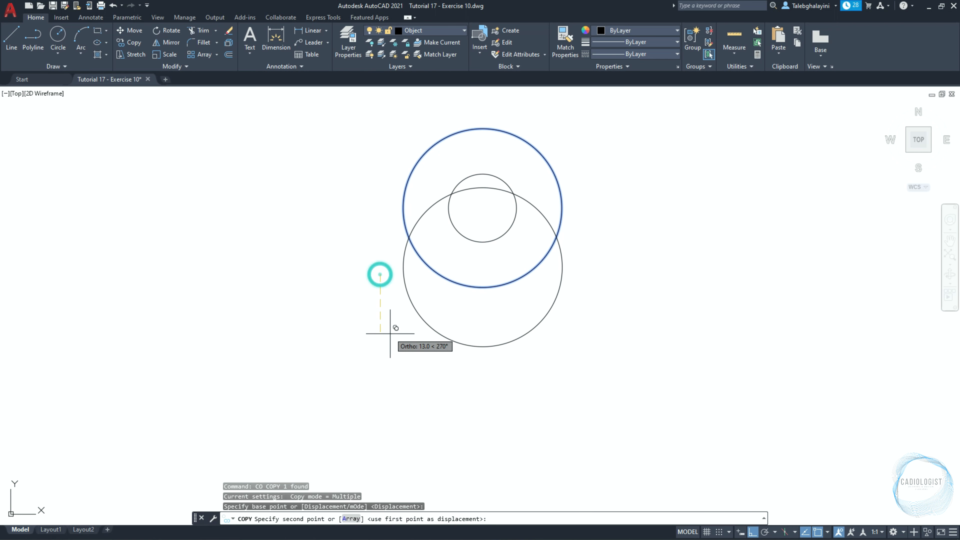
pyautogui.write('75')
pyautogui.press('Return')
pyautogui.press('Escape')
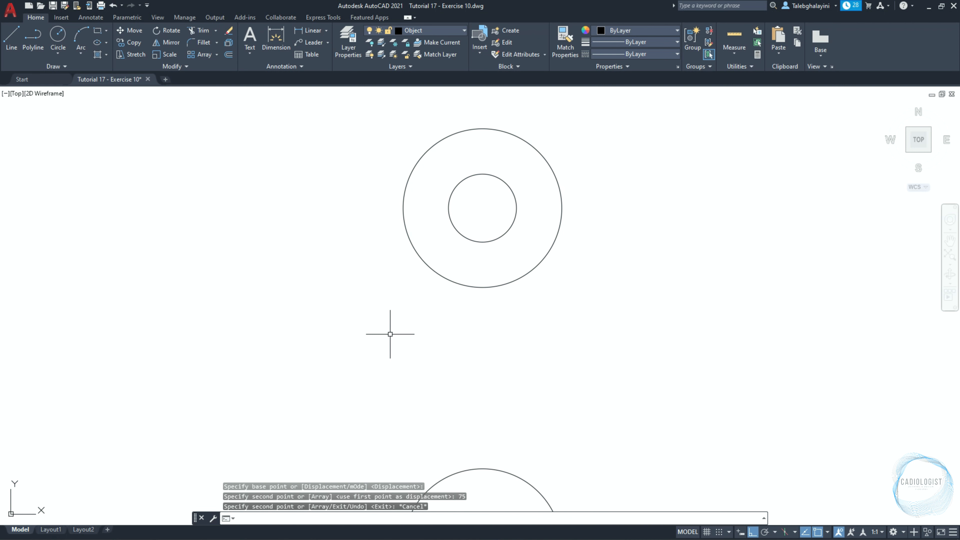
# Set the radius of the copied lower circle to 50 mm in its properties and deselect it.
pyautogui.scroll(-5, 400, 273)
pyautogui.click(414, 323)
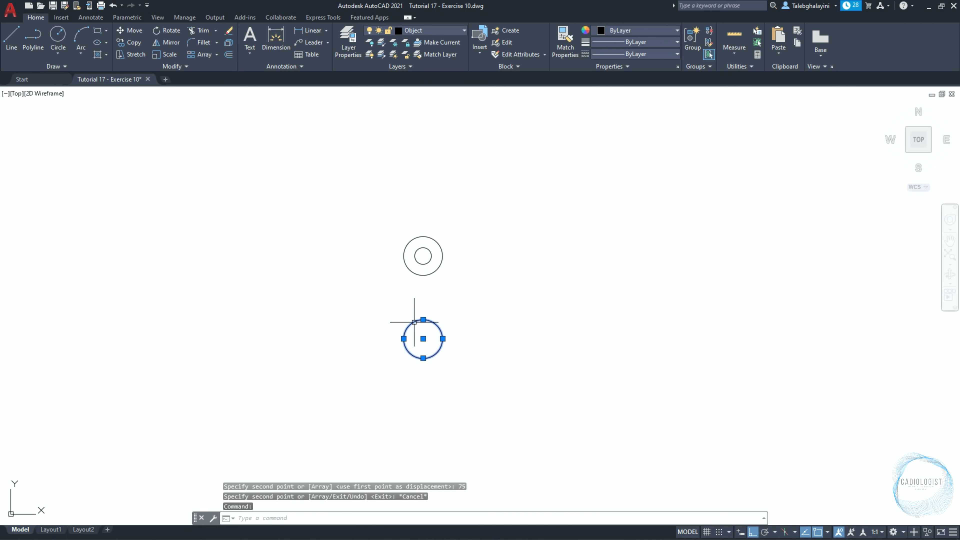
pyautogui.hotkey('ctrl', '1')
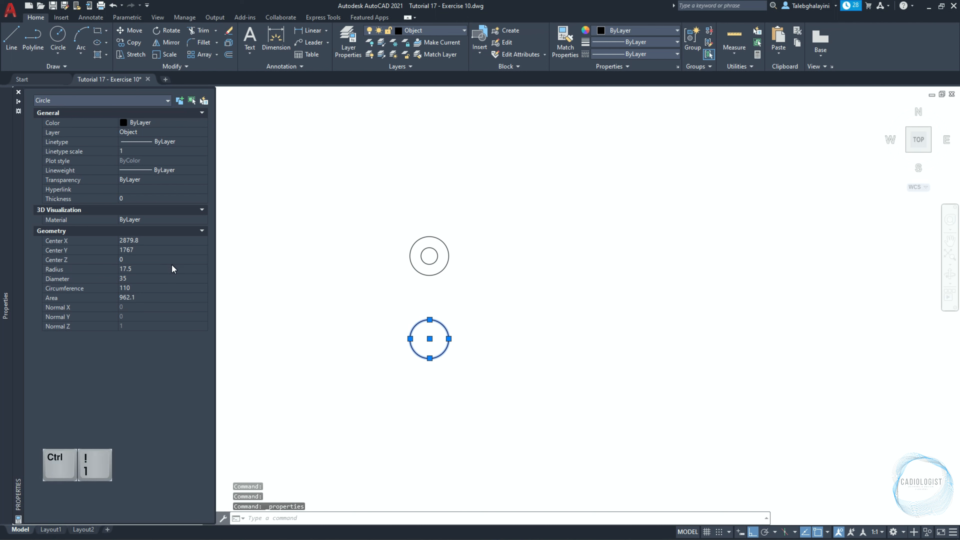
pyautogui.click(166, 269)
pyautogui.write('50')
pyautogui.press('Tab')
pyautogui.hotkey('ctrl', '1')
pyautogui.scroll(2, 385, 300)
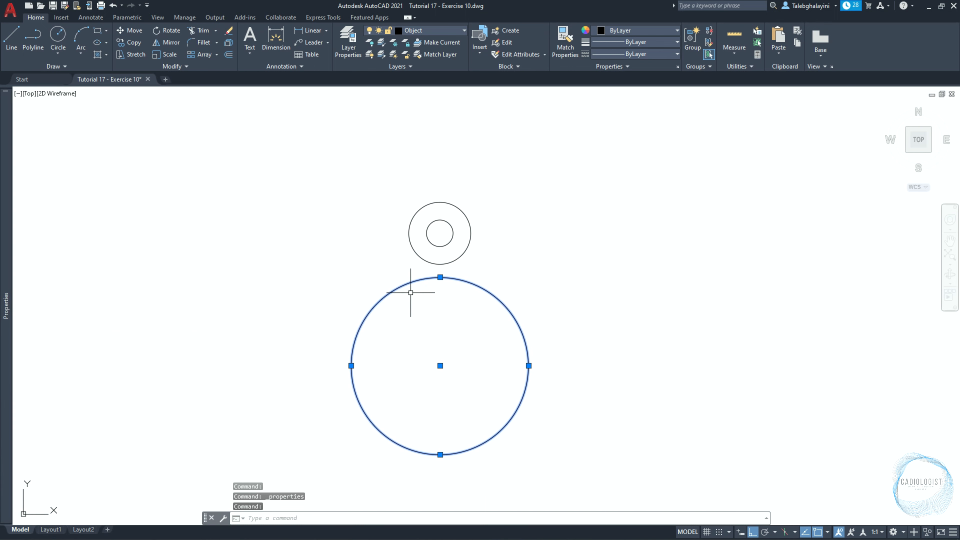
pyautogui.press('Escape')
# Draw a circle with a radius of 15 mm concentric with the large lower circle.
pyautogui.moveTo(429, 311); pyautogui.dragTo(439, 300, button='middle')
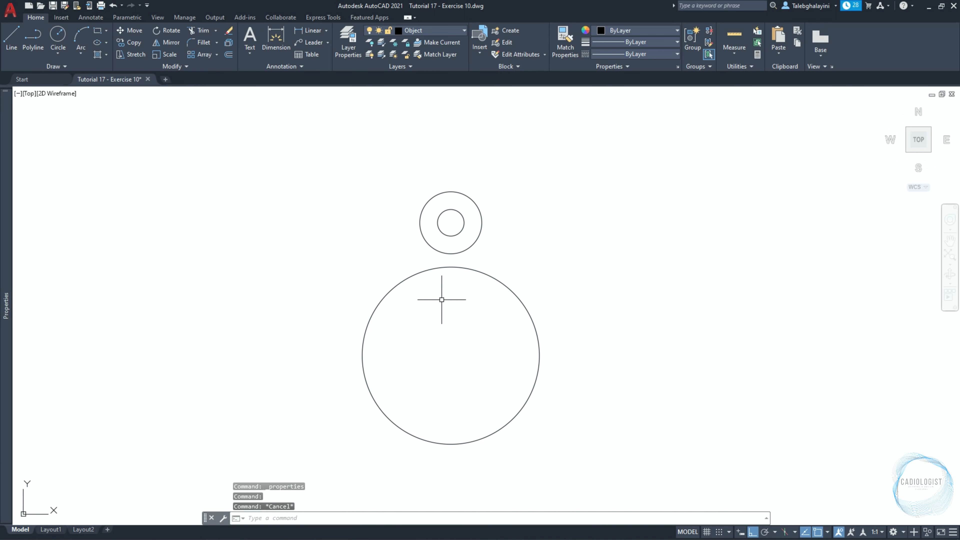
pyautogui.write('c')
pyautogui.press('Return')
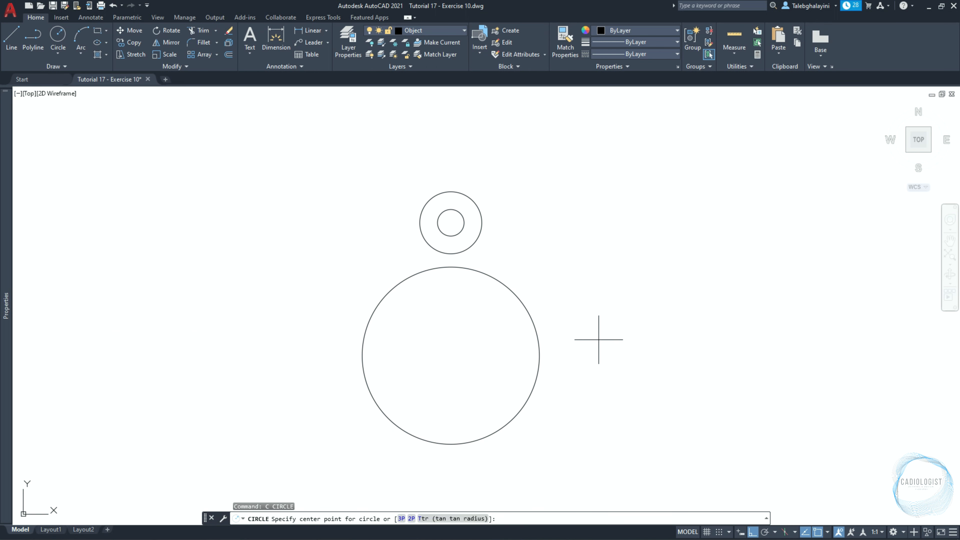
pyautogui.click(451, 355)
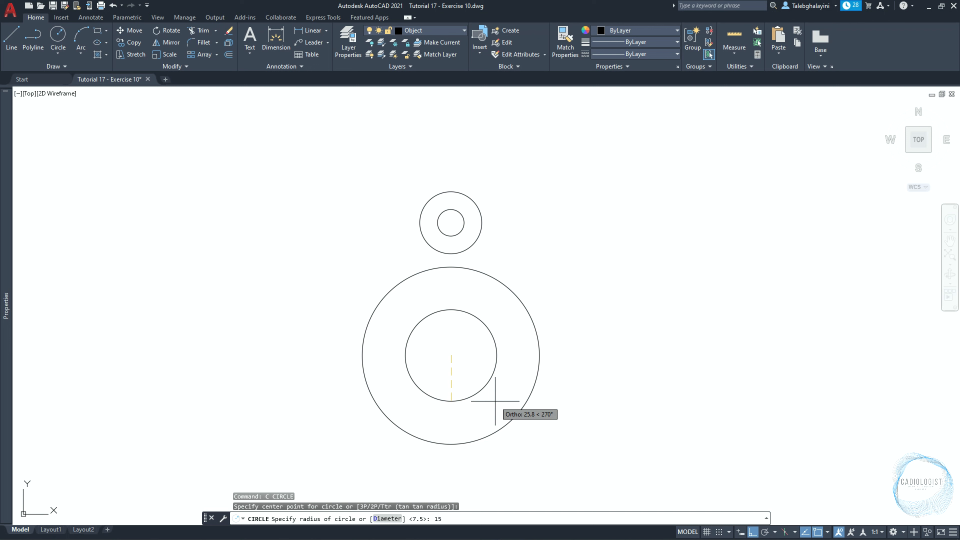
pyautogui.press('Return')
# Draw a tangent-tangent-radius circle of 10 mm radius touching the right sides of the large lower circle and the upper outer circle.
pyautogui.press('space')
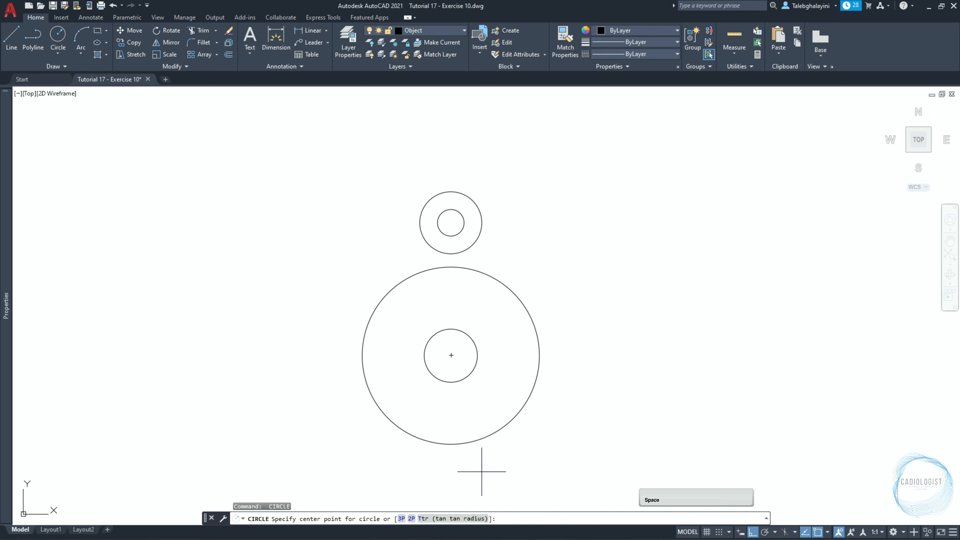
pyautogui.click(463, 521)
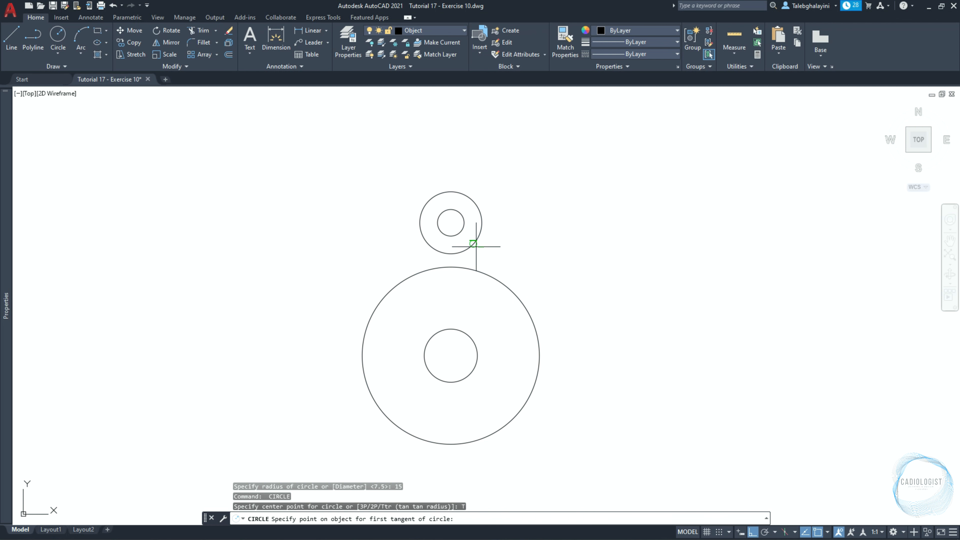
pyautogui.click(491, 276)
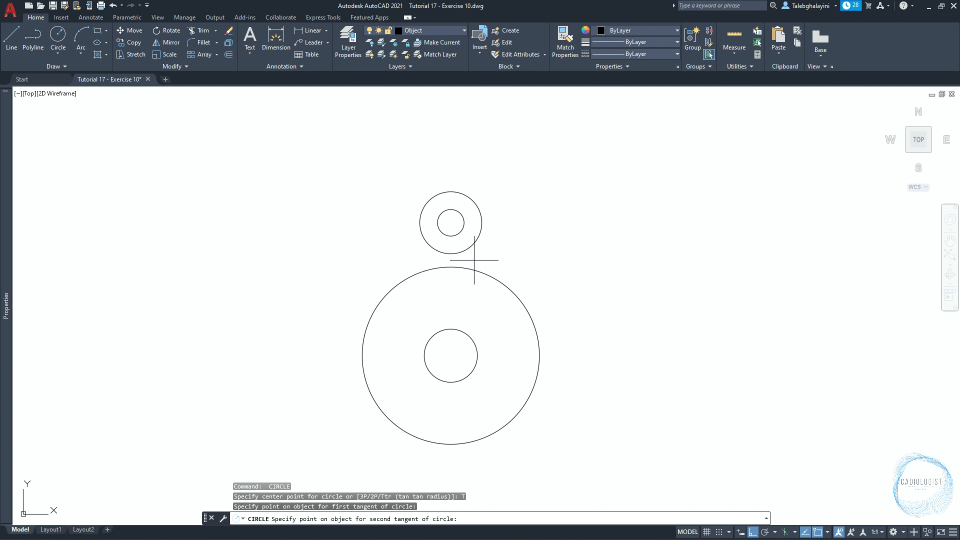
pyautogui.click(469, 249)
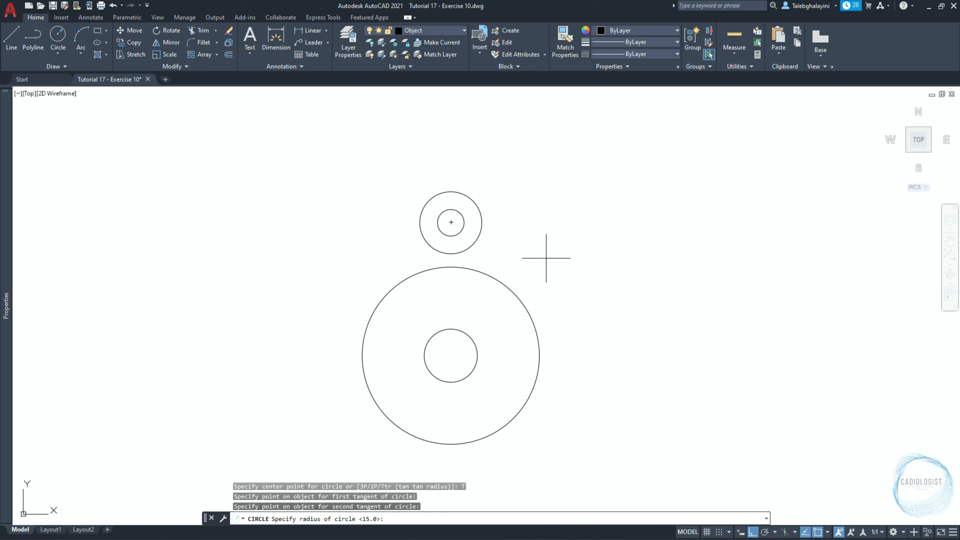
pyautogui.press('Return')
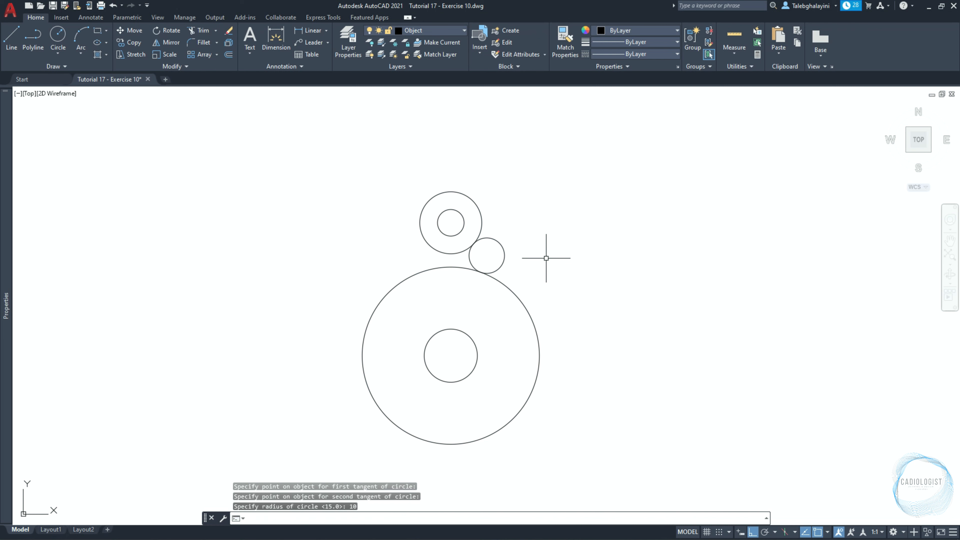
# Resize the large lower circle to a diameter of 70 mm and deselect it.
pyautogui.click(521, 301)
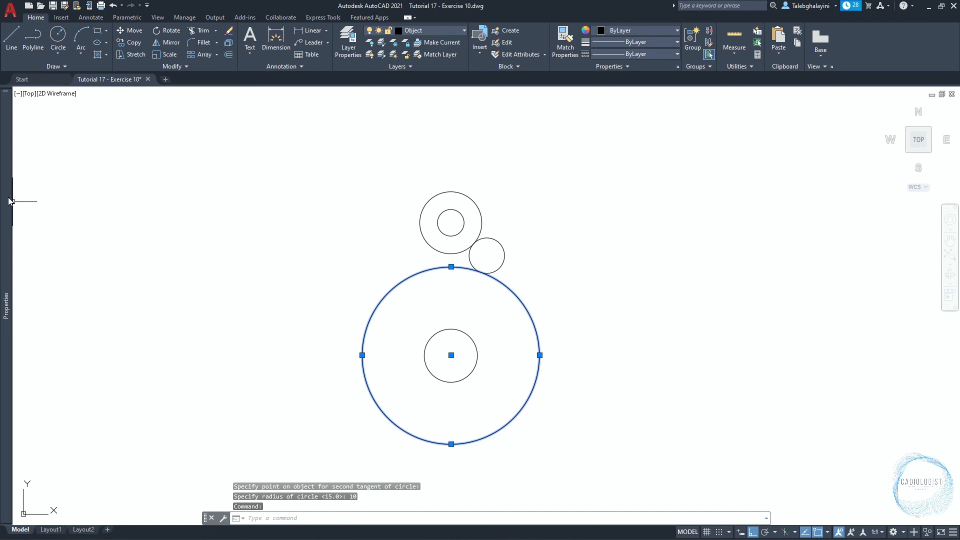
pyautogui.moveTo(9, 199)
pyautogui.click(126, 278)
pyautogui.write('70')
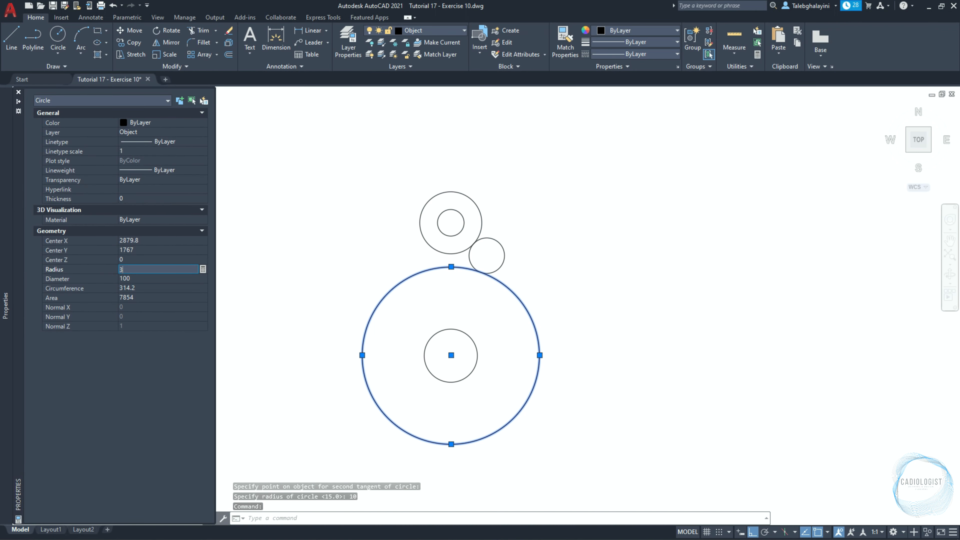
pyautogui.press('Return')
pyautogui.press('Escape')
# Draw a construction line tangent to the right side of the lower outer circle and the left side of the 10 mm radius circle.
pyautogui.write('xl')
pyautogui.press('Return')
pyautogui.keyDown('shift'); pyautogui.rightClick(674, 101); pyautogui.keyUp('shift')
pyautogui.click(707, 274)
pyautogui.click(504, 325)
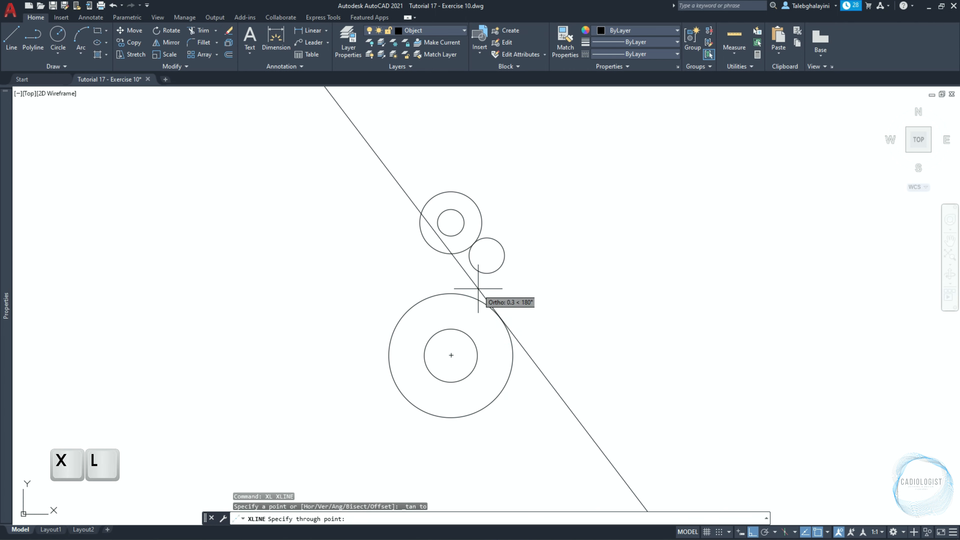
pyautogui.keyDown('shift'); pyautogui.rightClick(476, 281); pyautogui.keyUp('shift')
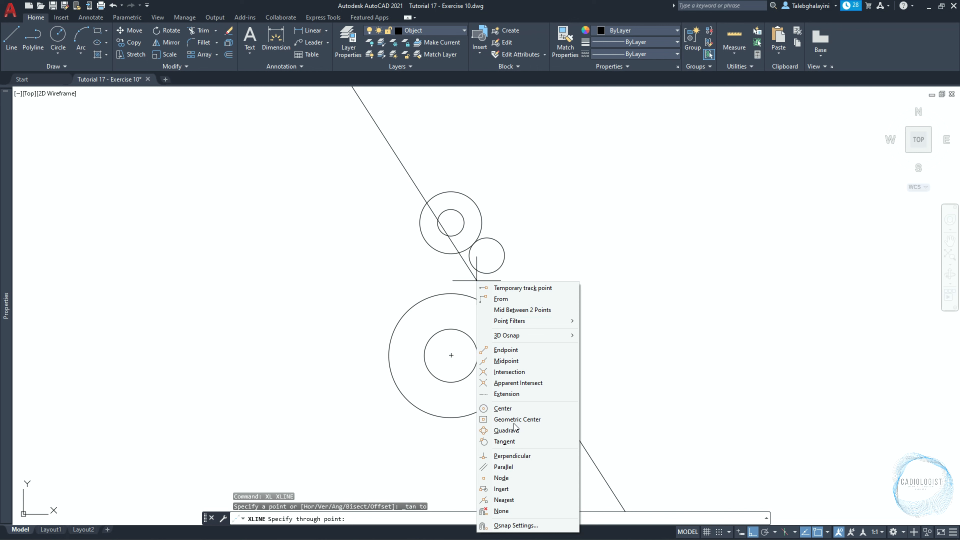
pyautogui.click(511, 441)
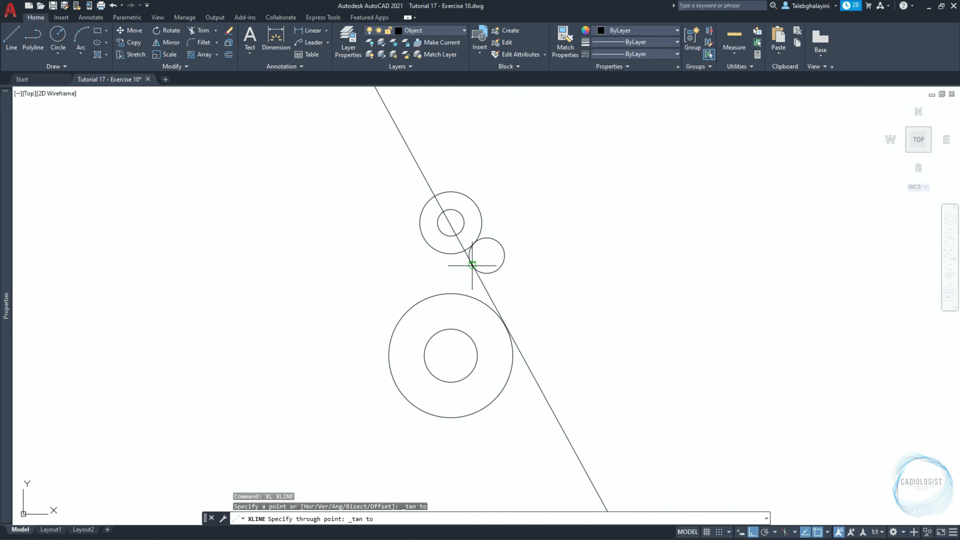
pyautogui.click(468, 266)
pyautogui.press('Return')
pyautogui.press('Return')
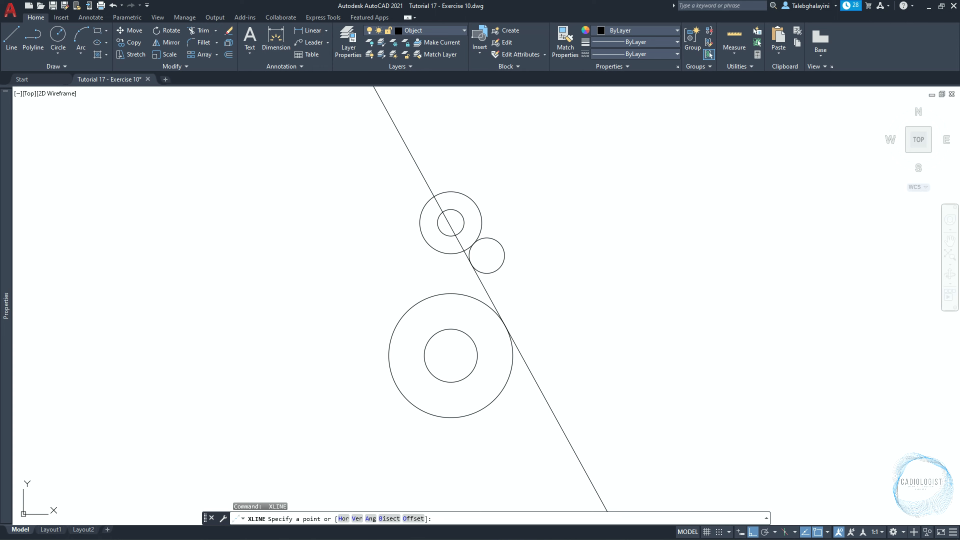
# Draw a second construction line tangent to the right side of the lower inner circle and the left side of the upper outer circle.
pyautogui.press('F8')
pyautogui.keyDown('shift'); pyautogui.rightClick(461, 320); pyautogui.keyUp('shift')
pyautogui.click(468, 228)
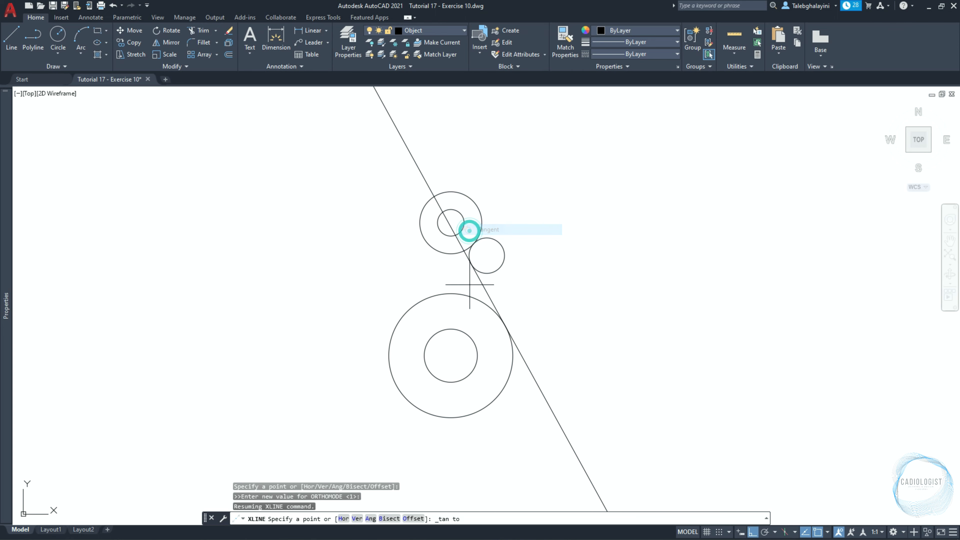
pyautogui.click(469, 340)
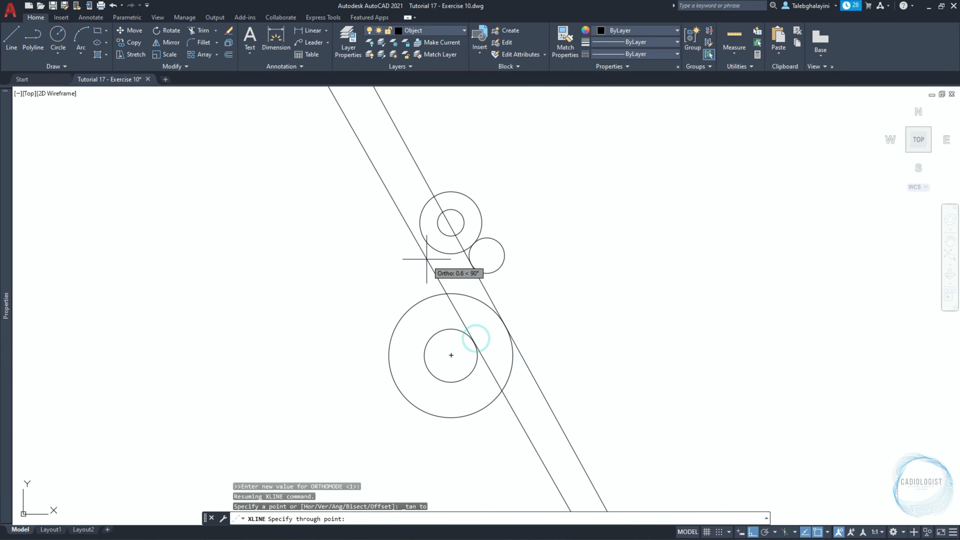
pyautogui.keyDown('shift'); pyautogui.rightClick(414, 247); pyautogui.keyUp('shift')
pyautogui.click(465, 403)
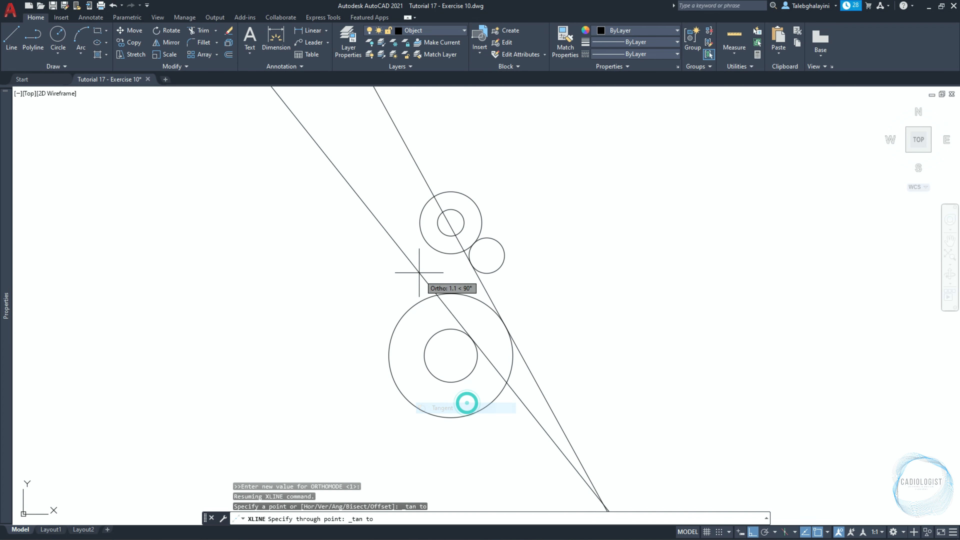
pyautogui.click(420, 243)
# Trim off the far ends of both construction lines above and below the circles.
pyautogui.write('tr')
pyautogui.press('Return')
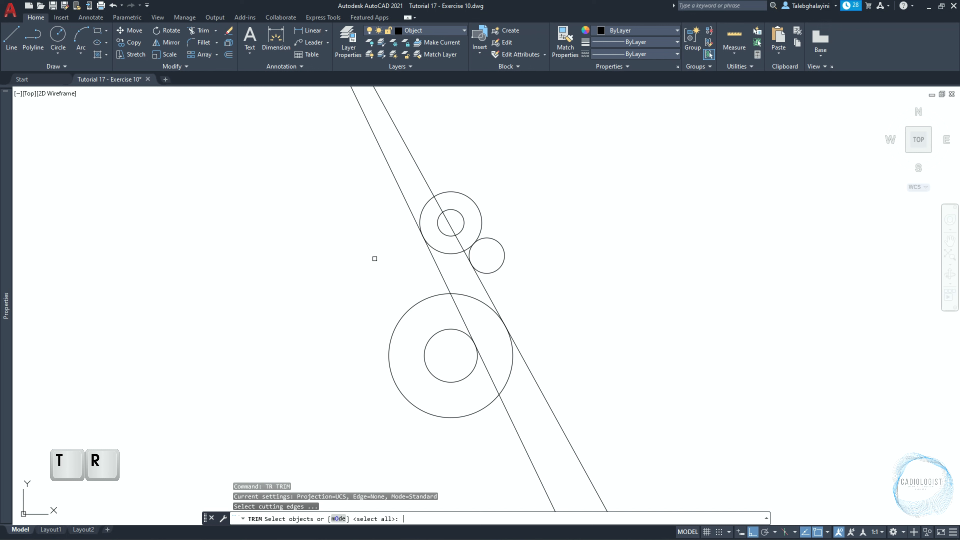
pyautogui.scroll(-8, 375, 258)
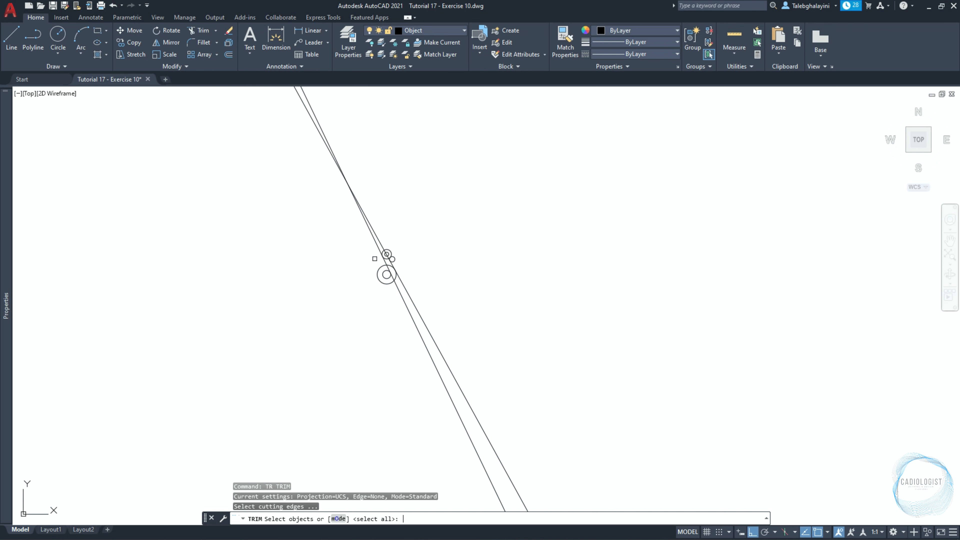
pyautogui.press('space')
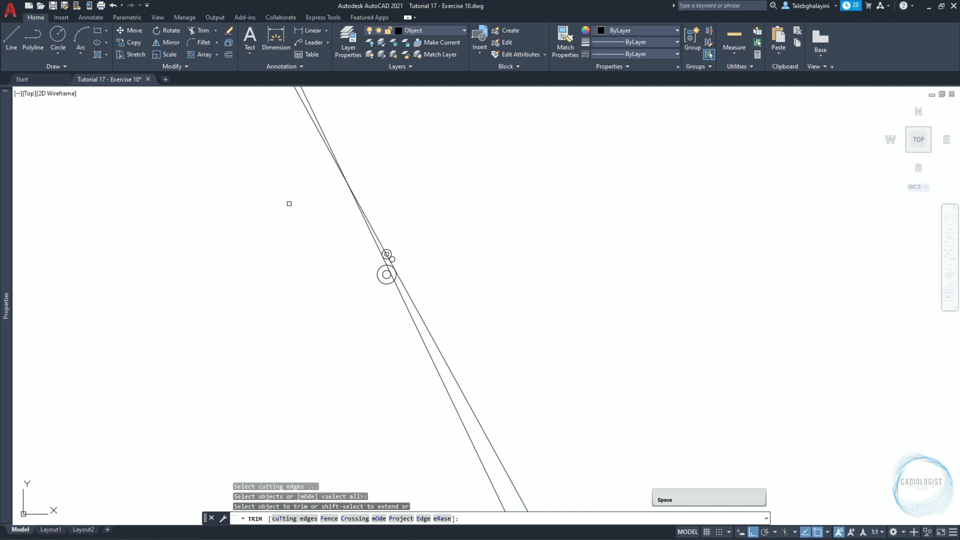
pyautogui.click(341, 130)
pyautogui.click(282, 144)
pyautogui.click(549, 411)
pyautogui.click(470, 450)
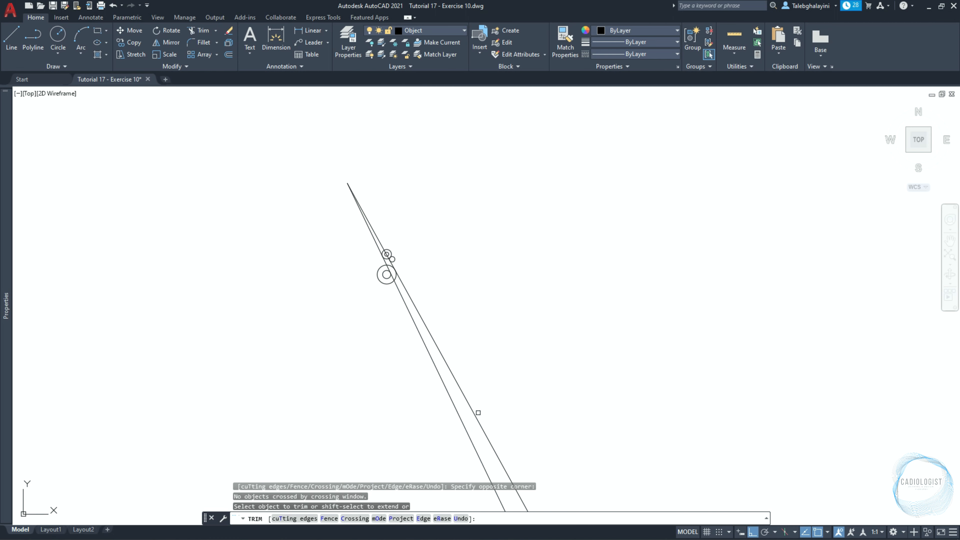
pyautogui.click(477, 414)
pyautogui.click(429, 420)
pyautogui.click(374, 202)
pyautogui.click(343, 216)
pyautogui.scroll(8, 369, 258)
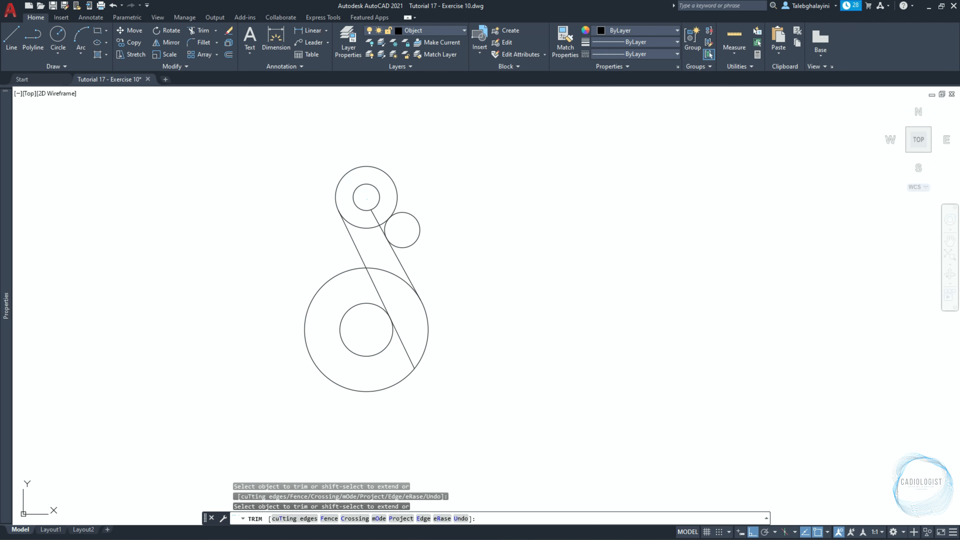
# Trim the leftover line pieces and circle segments so the tangent circle becomes a fillet arc and the neck outline stays open inside.
pyautogui.click(368, 201)
pyautogui.click(418, 231)
pyautogui.click(400, 275)
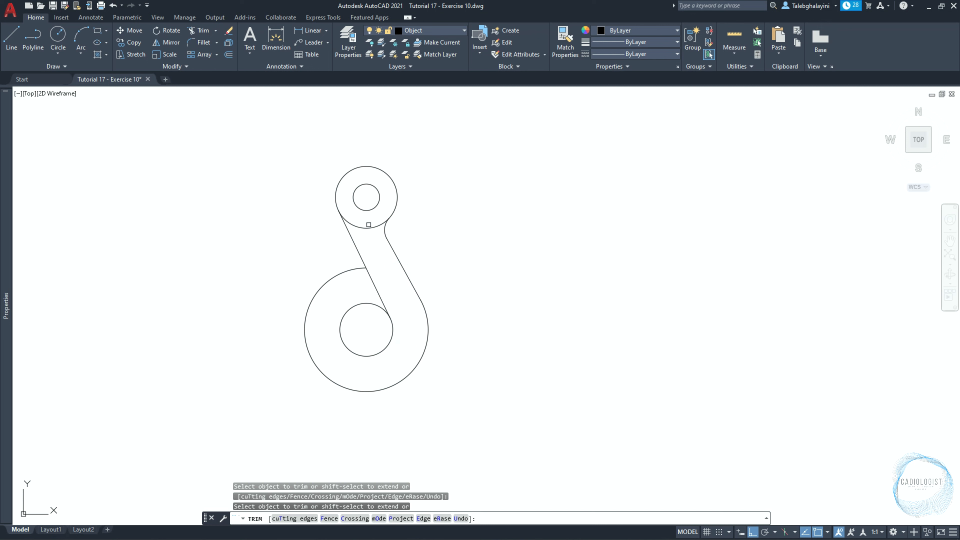
pyautogui.press('Return')
# Draw a circle with a radius of 30 mm centred on the lower inner circle.
pyautogui.scroll(2, 369, 245)
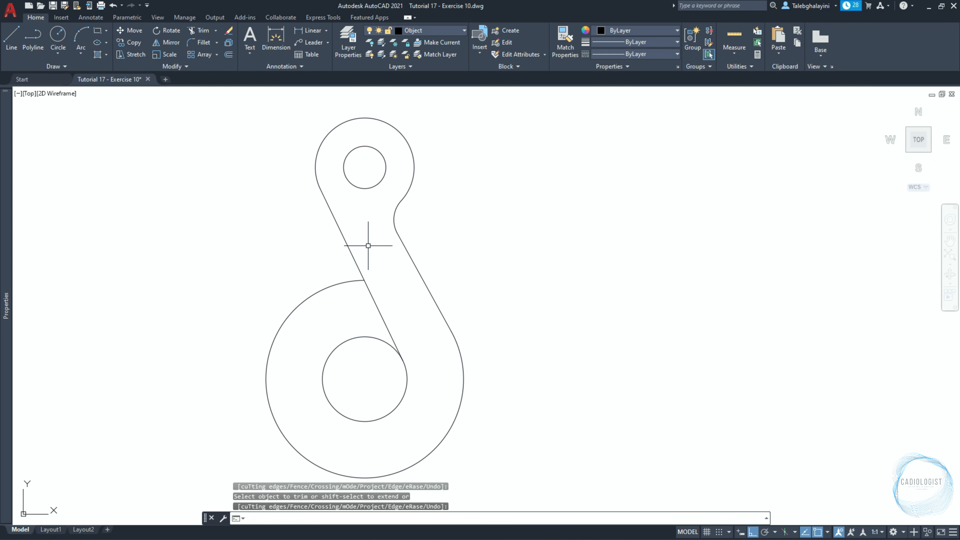
pyautogui.moveTo(416, 261); pyautogui.dragTo(538, 255, button='middle')
pyautogui.write('c')
pyautogui.press('Return')
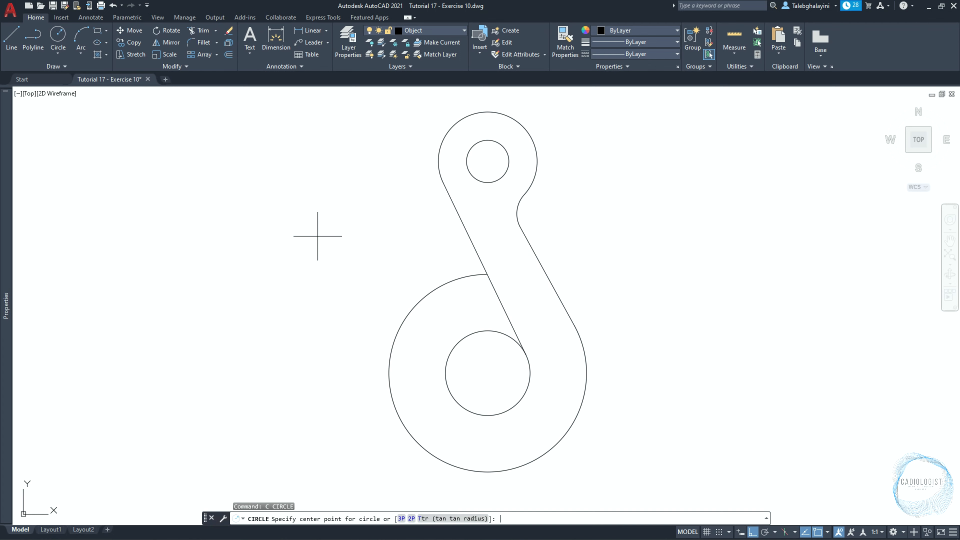
pyautogui.click(487, 373)
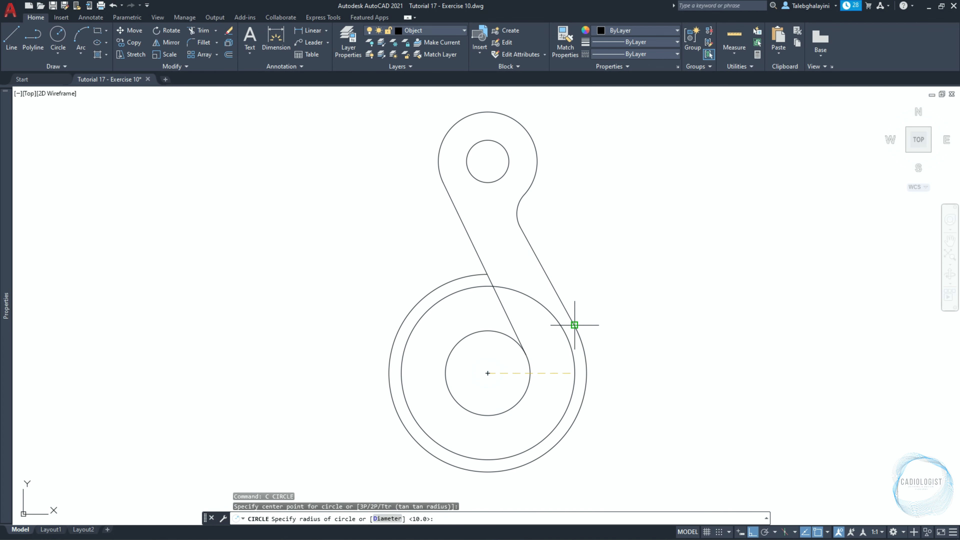
pyautogui.press('Return')
# Copy the 30 mm radius circle 40 mm horizontally to the left.
pyautogui.click(559, 328)
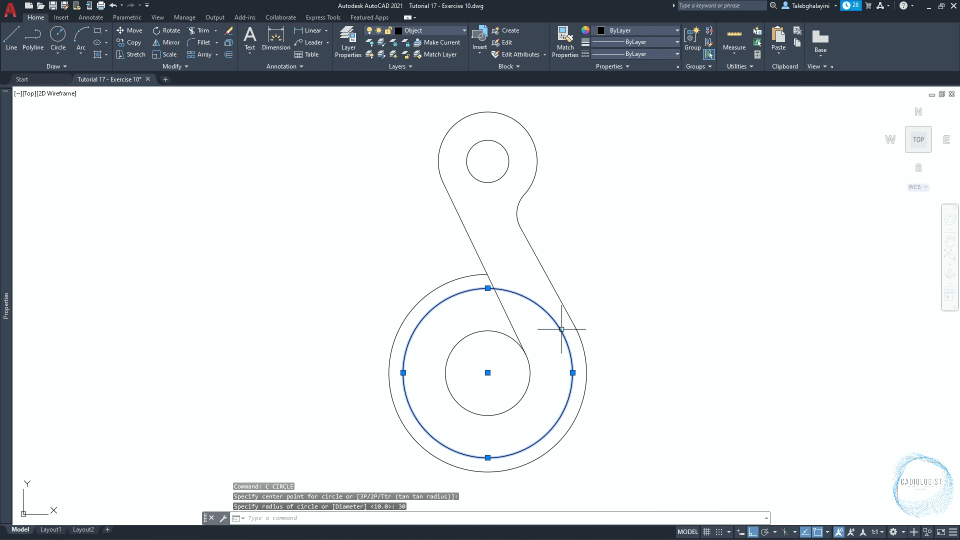
pyautogui.write('co')
pyautogui.press('Return')
pyautogui.click(692, 313)
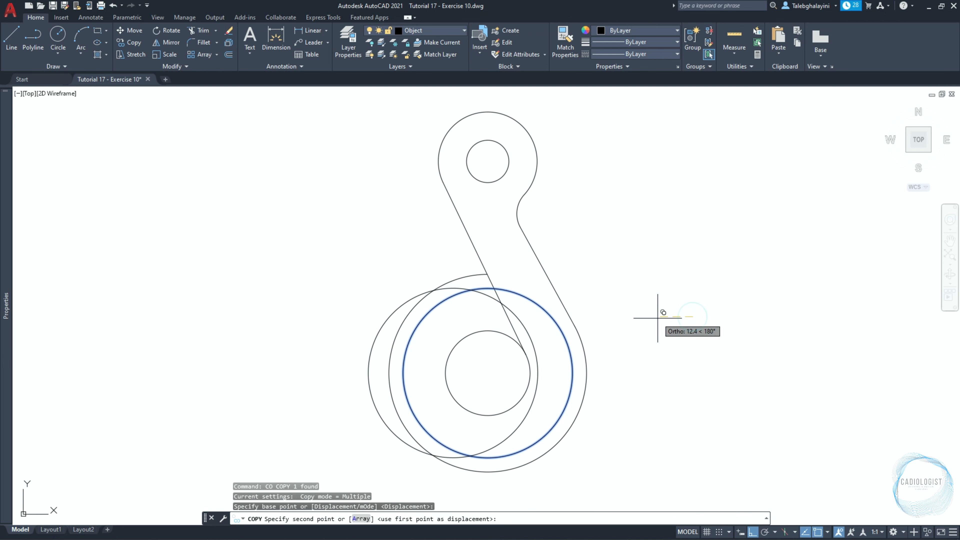
pyautogui.write('40')
pyautogui.press('Return')
pyautogui.press('Escape')
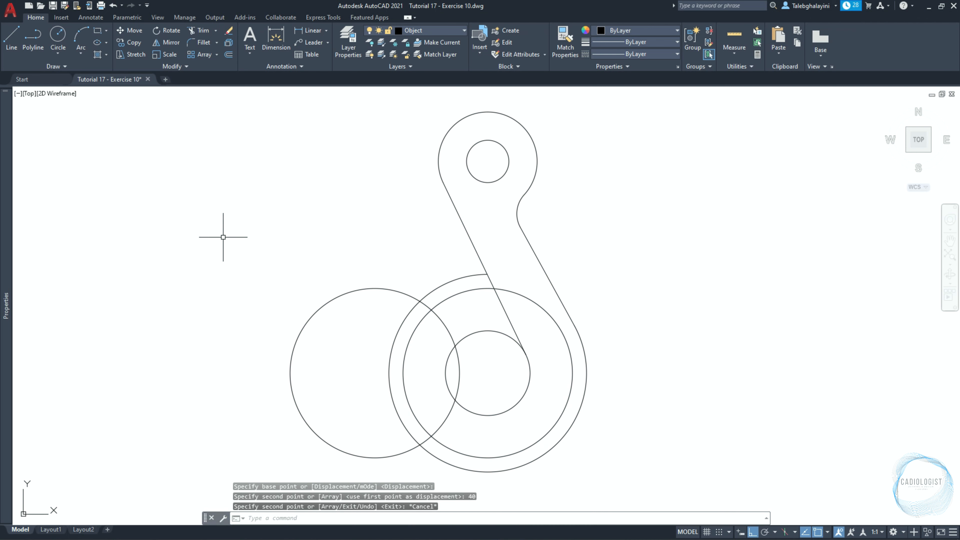
# Set the copied left circle's diameter to 50 mm.
pyautogui.click(314, 319)
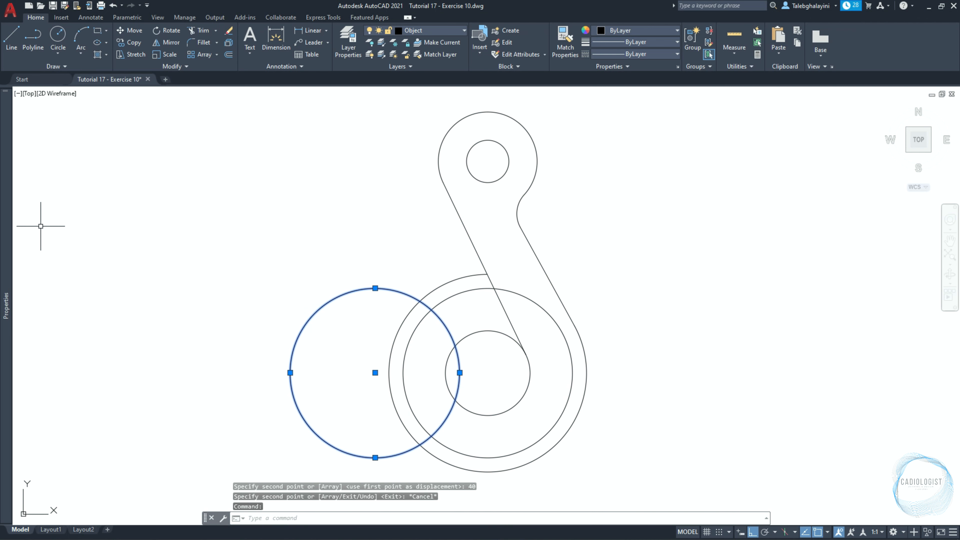
pyautogui.moveTo(10, 218)
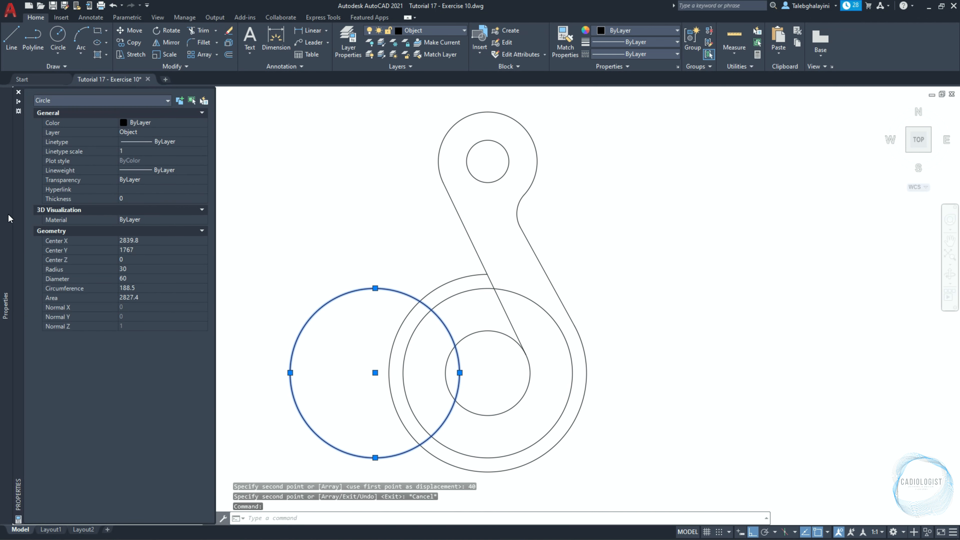
pyautogui.click(133, 278)
pyautogui.write('50')
pyautogui.press('Return')
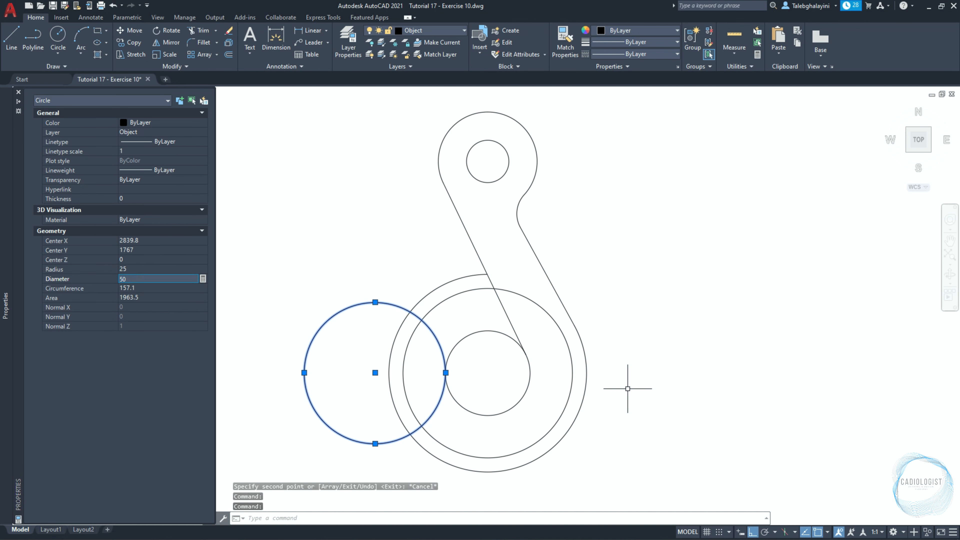
pyautogui.press('Escape')
# Move the 30 mm radius circle around the lower inner circle straight down by 5 mm.
pyautogui.click(570, 346)
pyautogui.write('m')
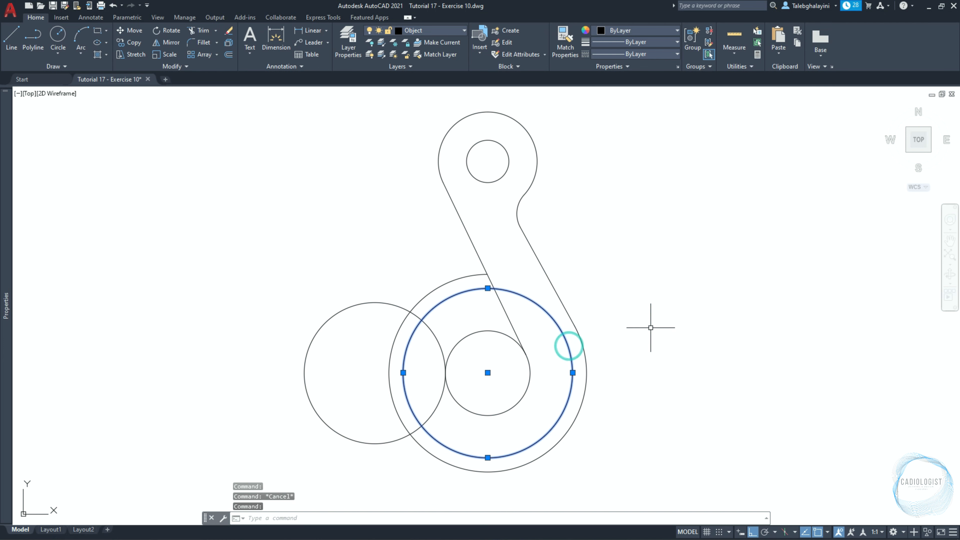
pyautogui.press('Return')
pyautogui.click(662, 322)
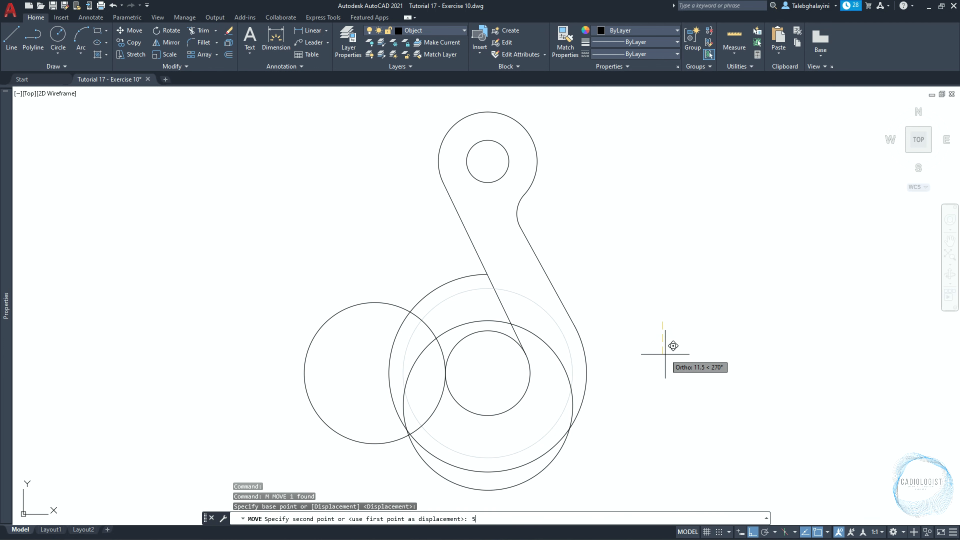
pyautogui.press('Return')
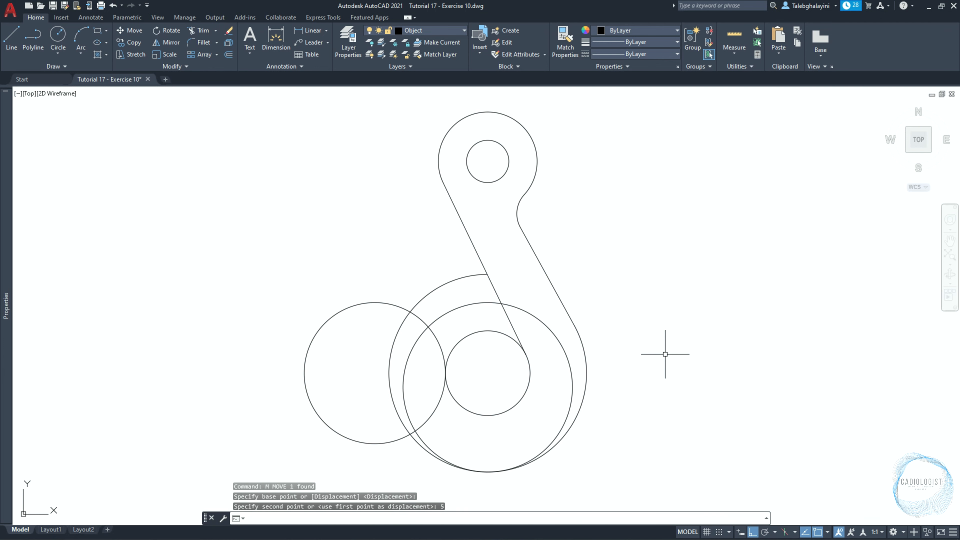
# Draw a tangent-tangent-radius circle of 5 mm radius touching the large outer arc and the copied left circle near their upper crossing.
pyautogui.write('c')
pyautogui.press('Return')
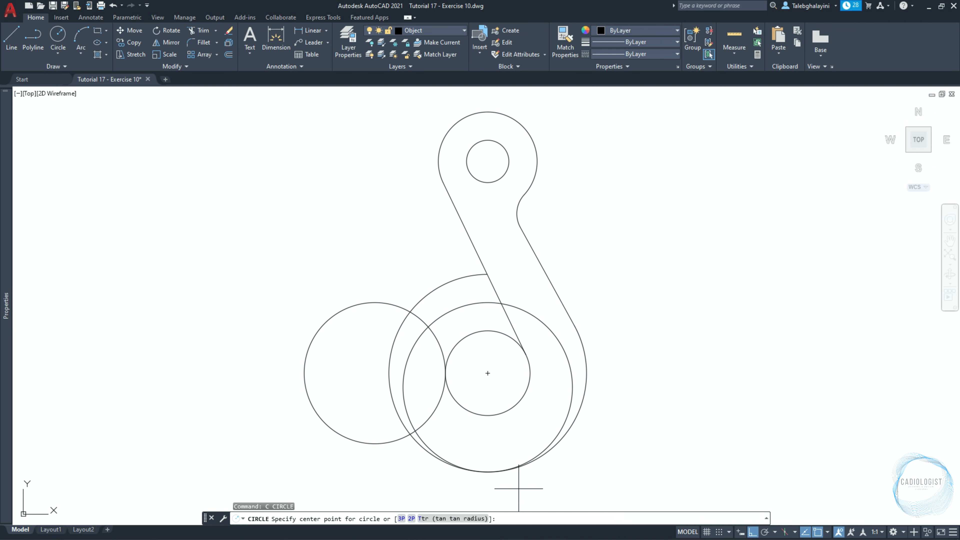
pyautogui.click(470, 518)
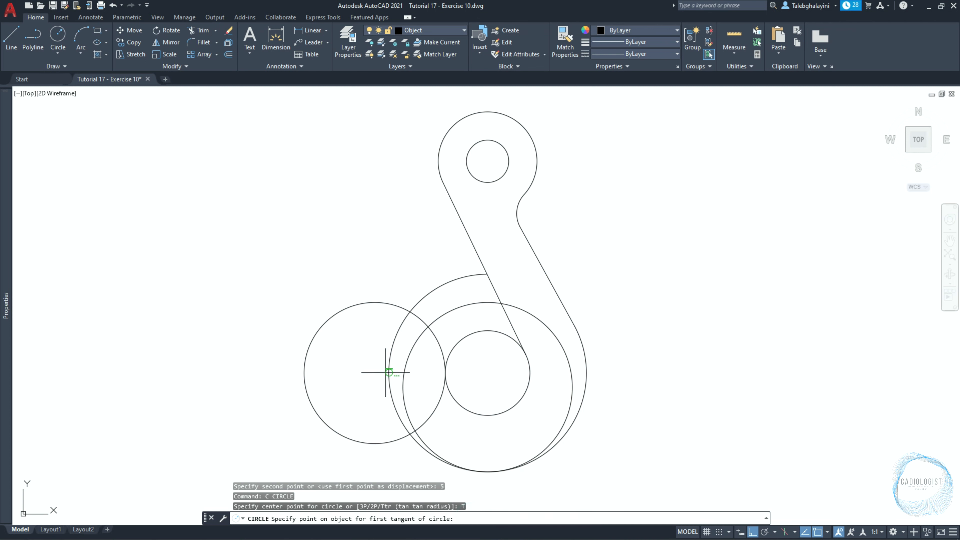
pyautogui.scroll(4, 370, 338)
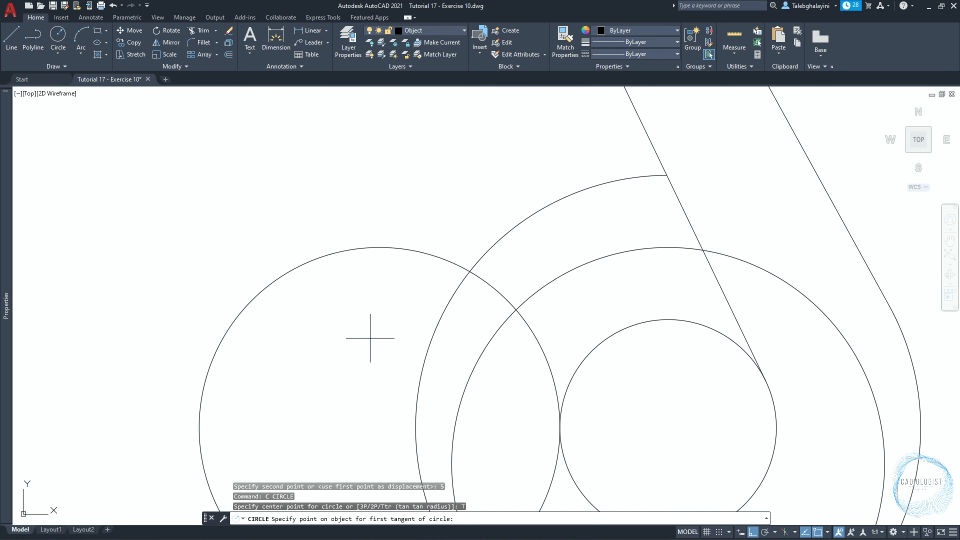
pyautogui.click(458, 290)
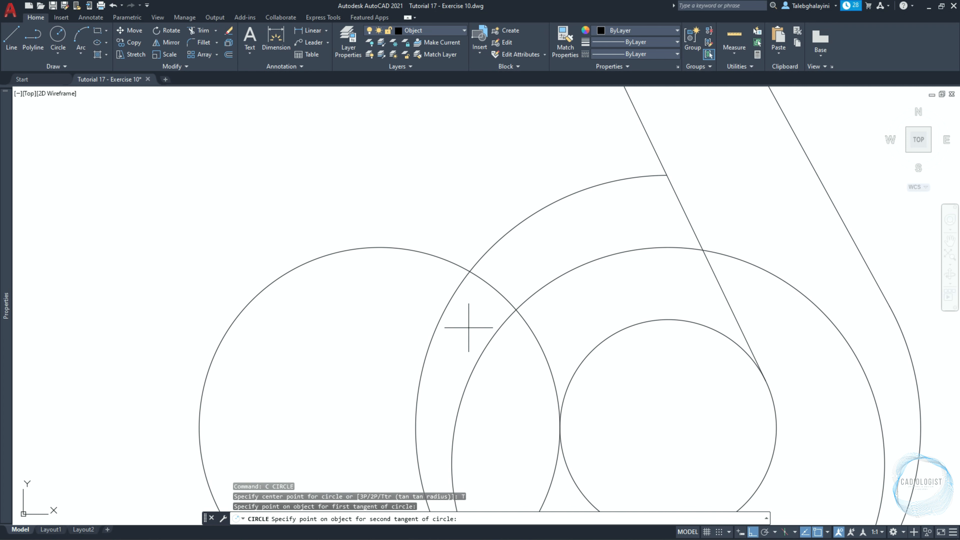
pyautogui.click(484, 281)
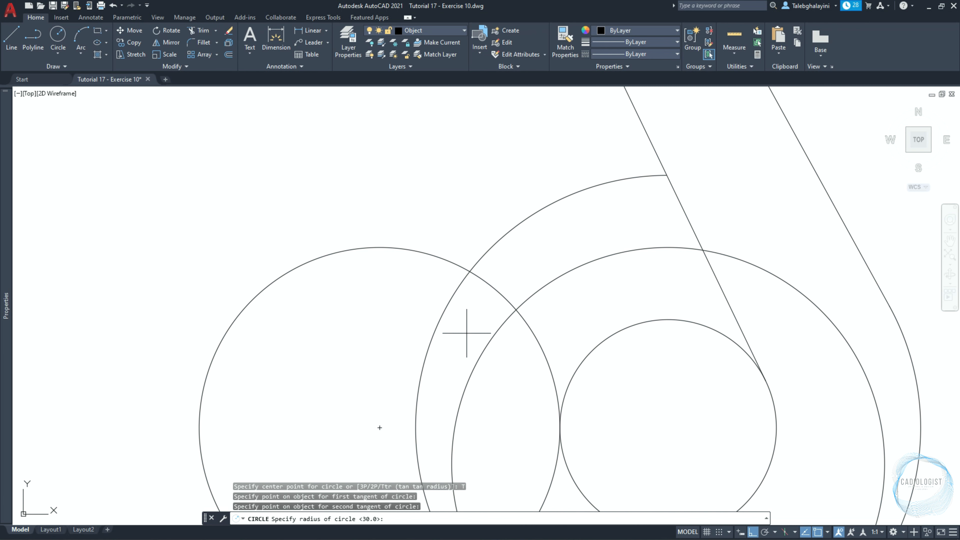
pyautogui.press('Return')
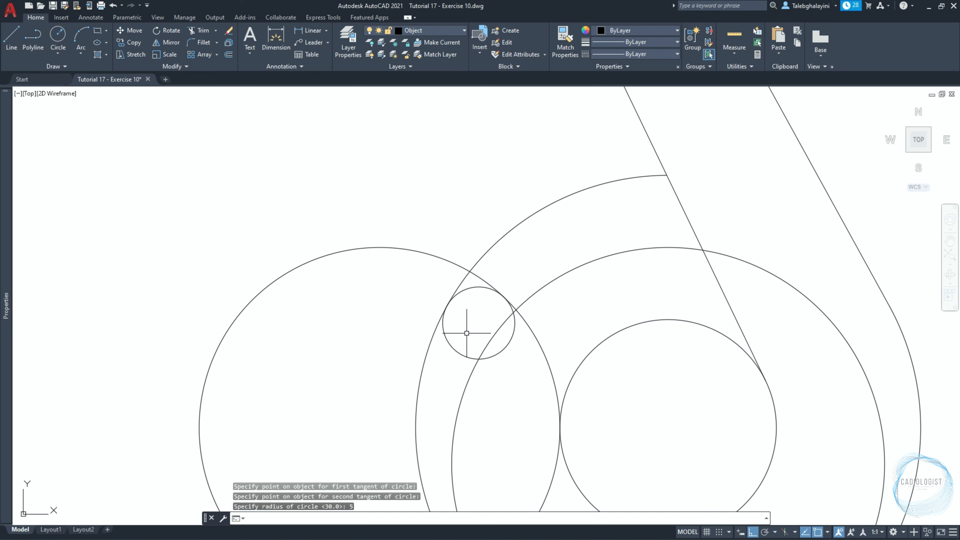
# Draw a tangent-tangent-radius circle of 20 mm radius touching the small 5 mm radius circle and the left side of the moved circle.
pyautogui.moveTo(466, 333); pyautogui.dragTo(499, 214, button='middle')
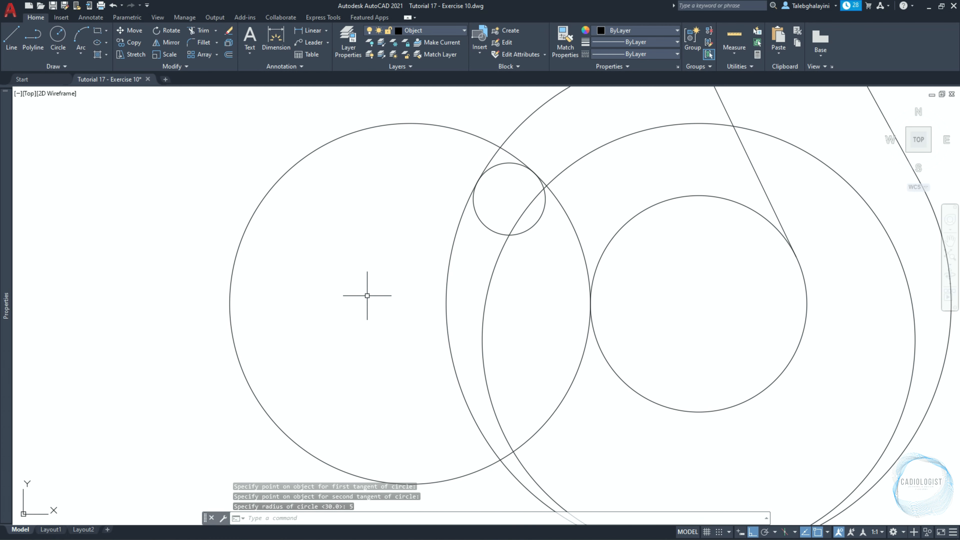
pyautogui.press('Return')
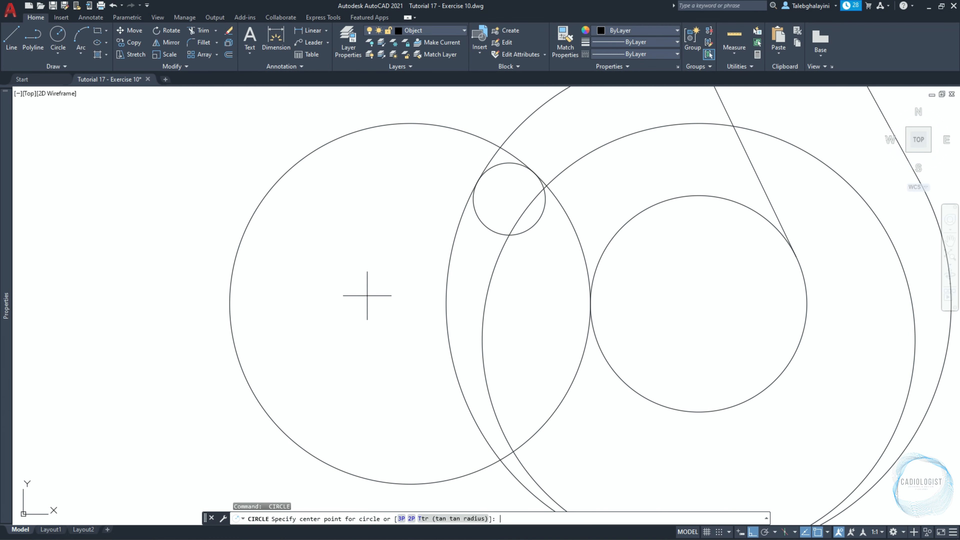
pyautogui.write('TTR')
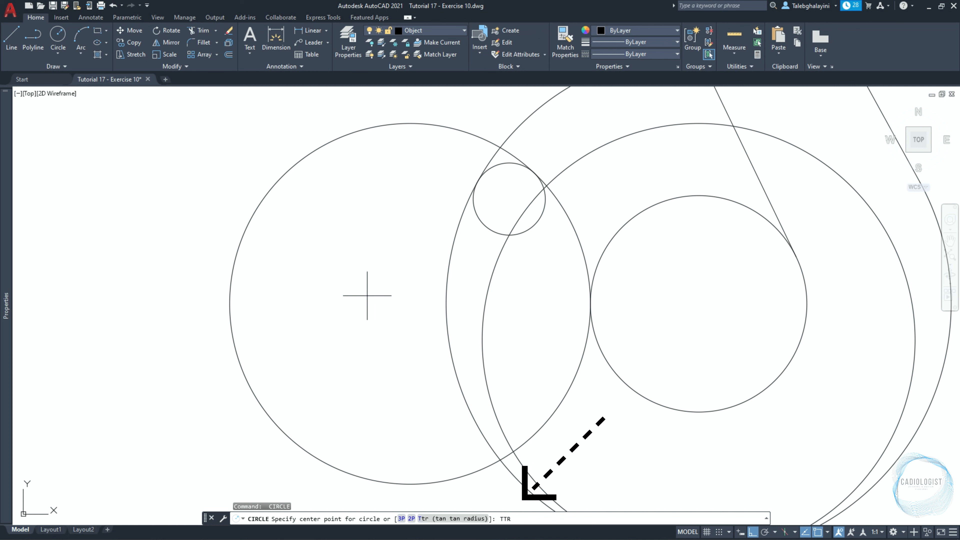
pyautogui.press('Return')
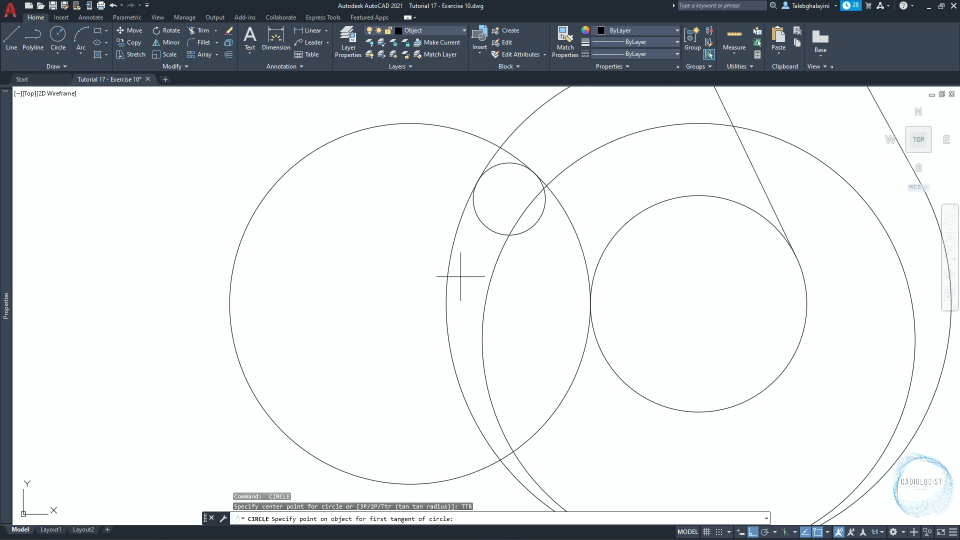
pyautogui.click(478, 219)
pyautogui.click(485, 293)
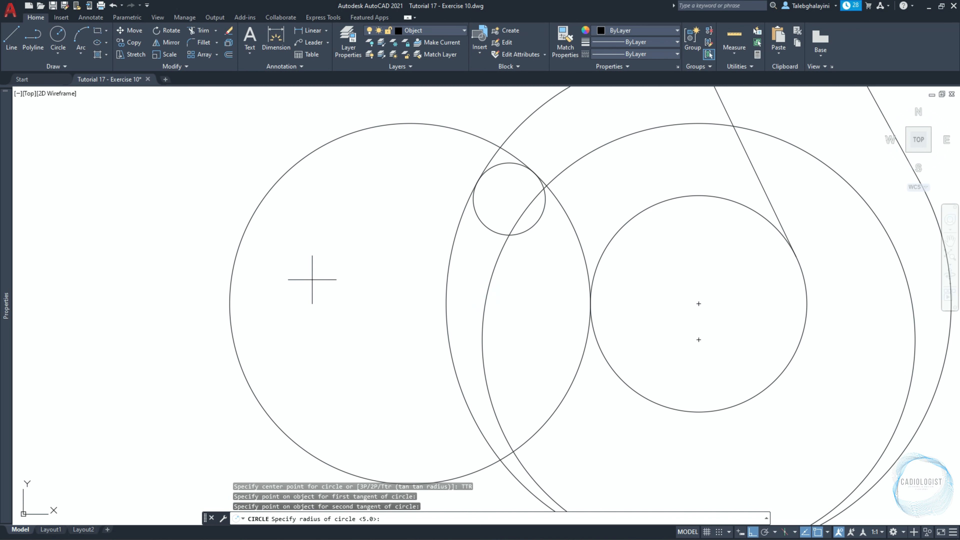
pyautogui.write('20')
pyautogui.press('Return')
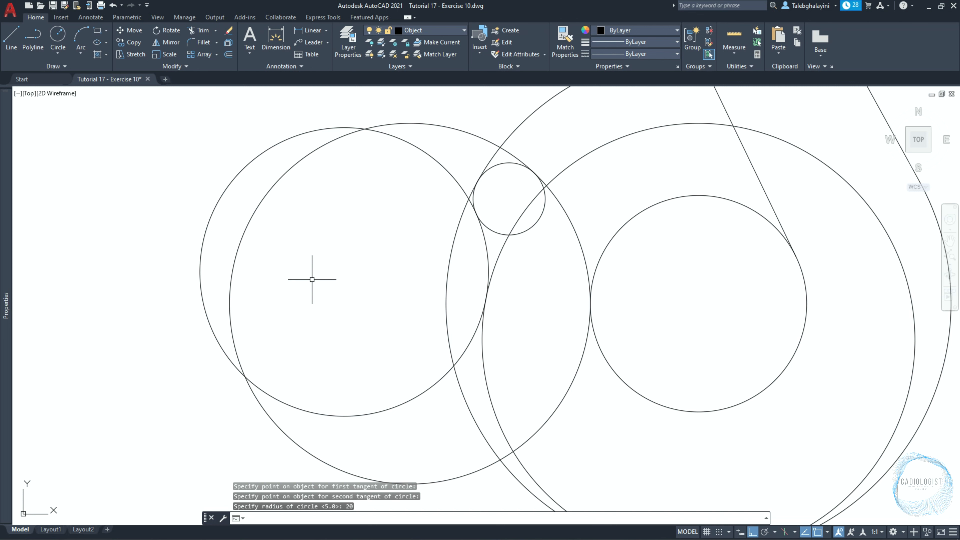
# Trim the moved circle's right side back to the neck line and the large outer arc's lower-left stretch beside it.
pyautogui.write('TR')
pyautogui.press('Return')
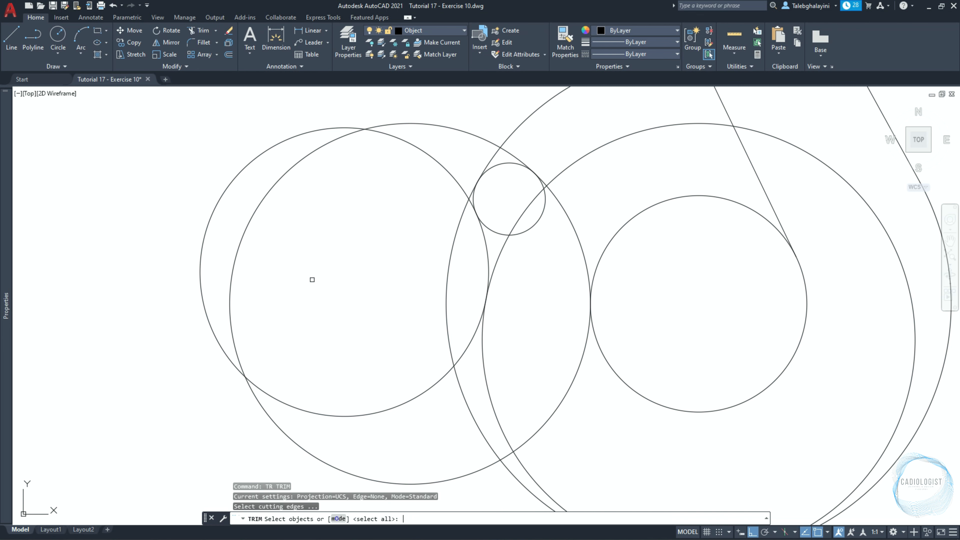
pyautogui.press('Return')
pyautogui.scroll(-2, 312, 279)
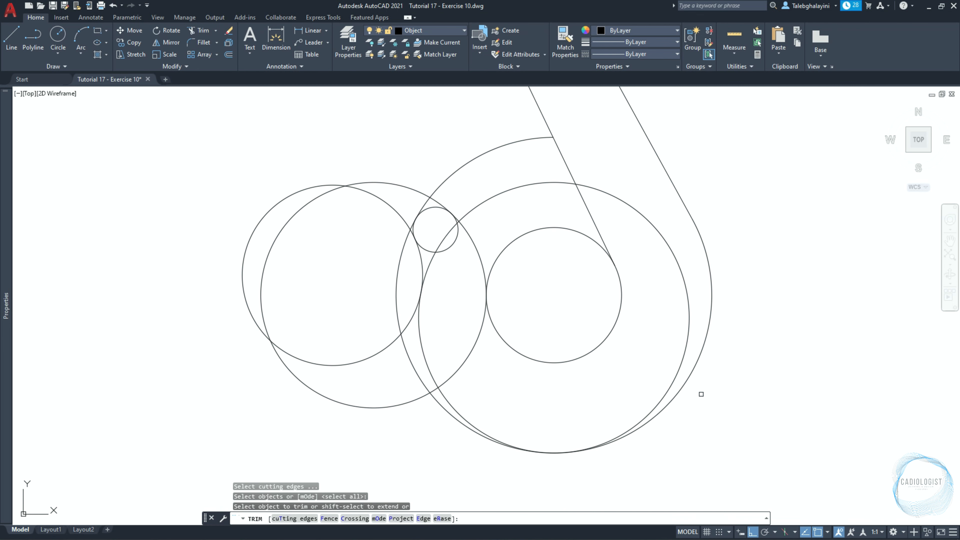
pyautogui.click(677, 374)
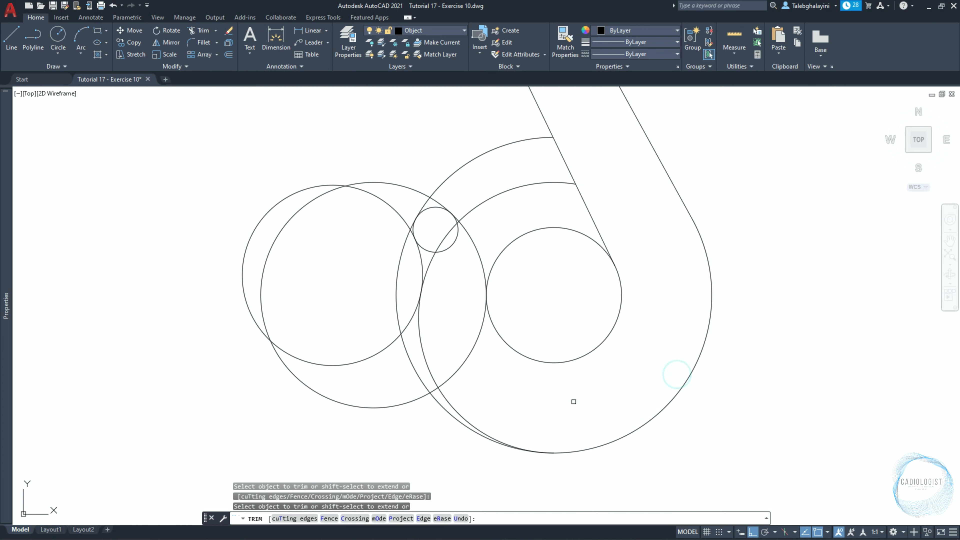
pyautogui.click(443, 408)
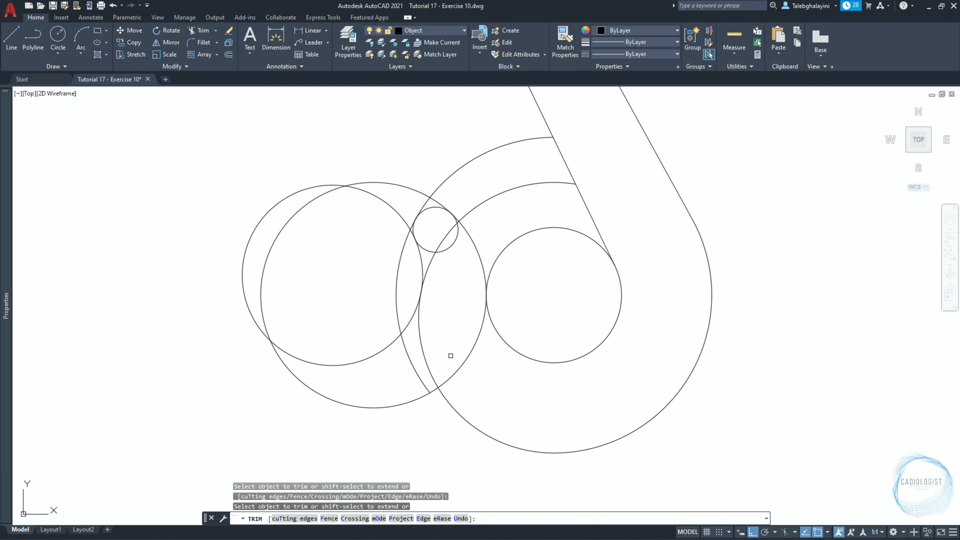
# Trim the overlapping circle and arc segments around the 5 mm radius circle to form the rounded hook tip.
pyautogui.scroll(8, 451, 226)
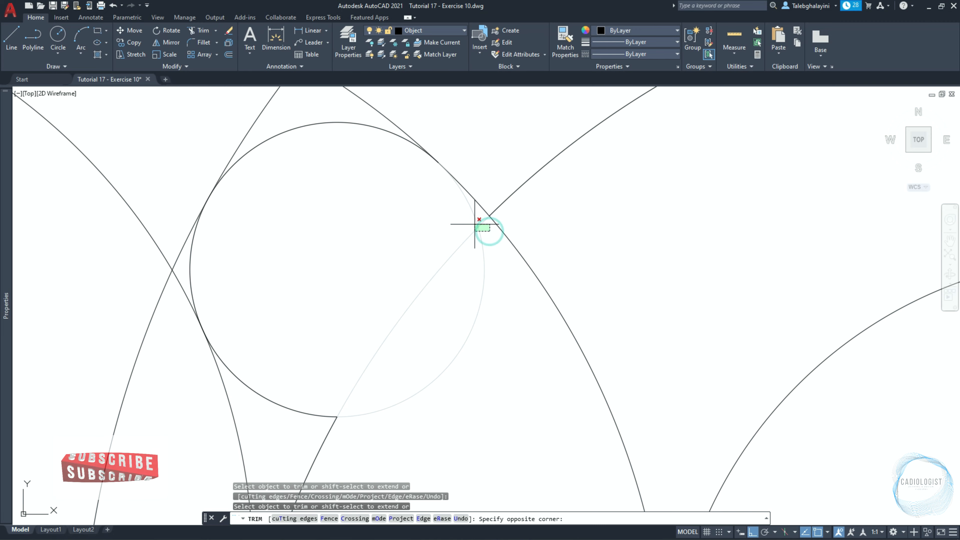
pyautogui.click(471, 223)
pyautogui.scroll(-3, 472, 223)
pyautogui.click(374, 360)
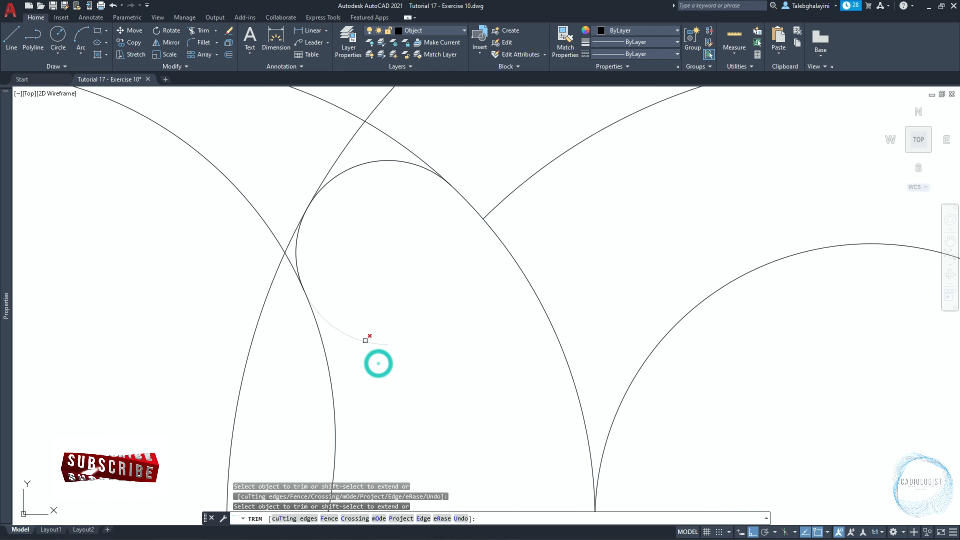
pyautogui.scroll(4, 283, 254)
pyautogui.click(301, 240)
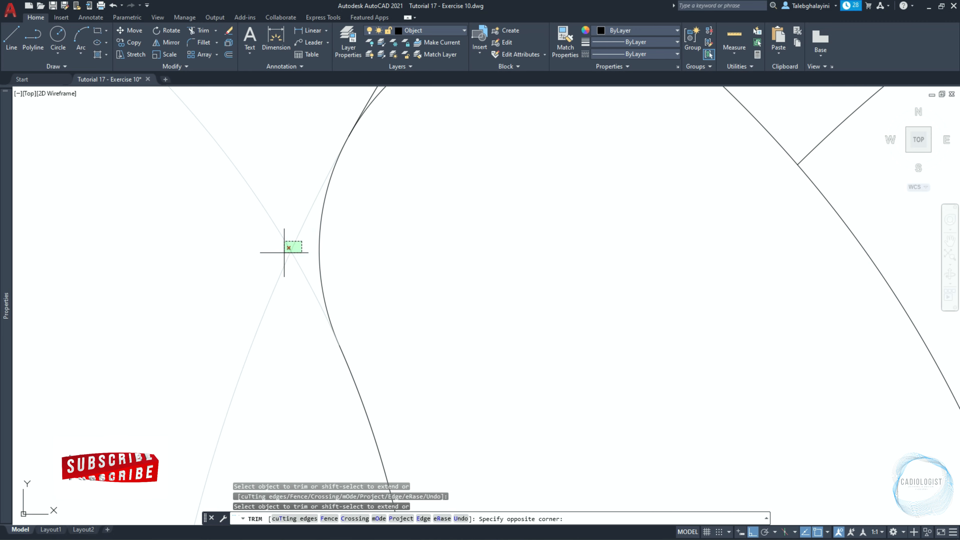
pyautogui.click(283, 253)
pyautogui.scroll(-4, 287, 256)
pyautogui.click(390, 138)
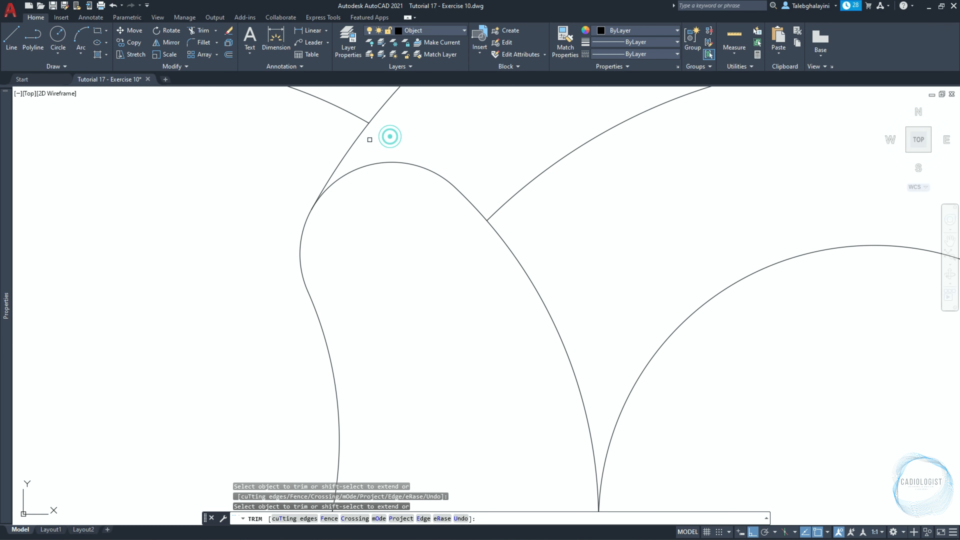
# Trim the 20 mm arc remnant, the left circle's lower-right part and the inner circle's excess to open the hook's throat.
pyautogui.scroll(-3, 472, 242)
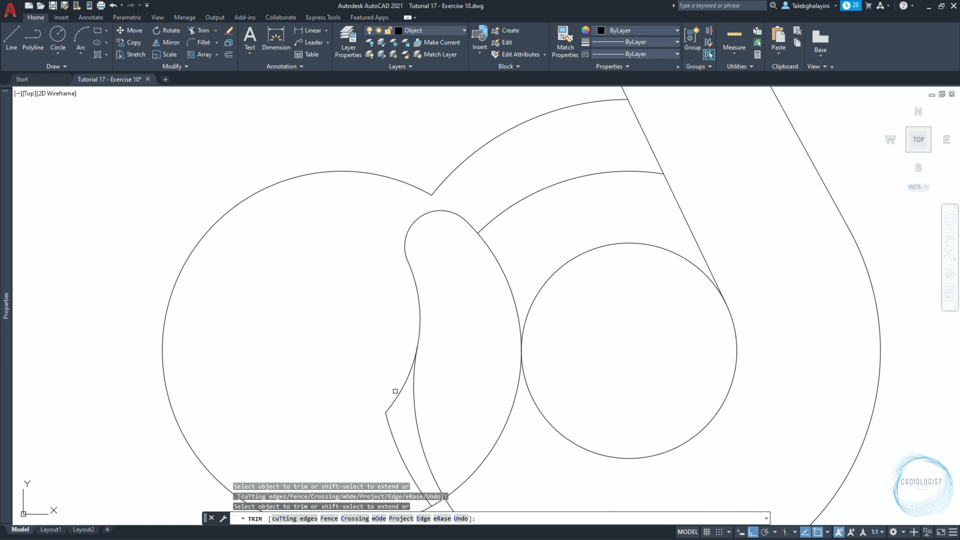
pyautogui.scroll(-2, 413, 395)
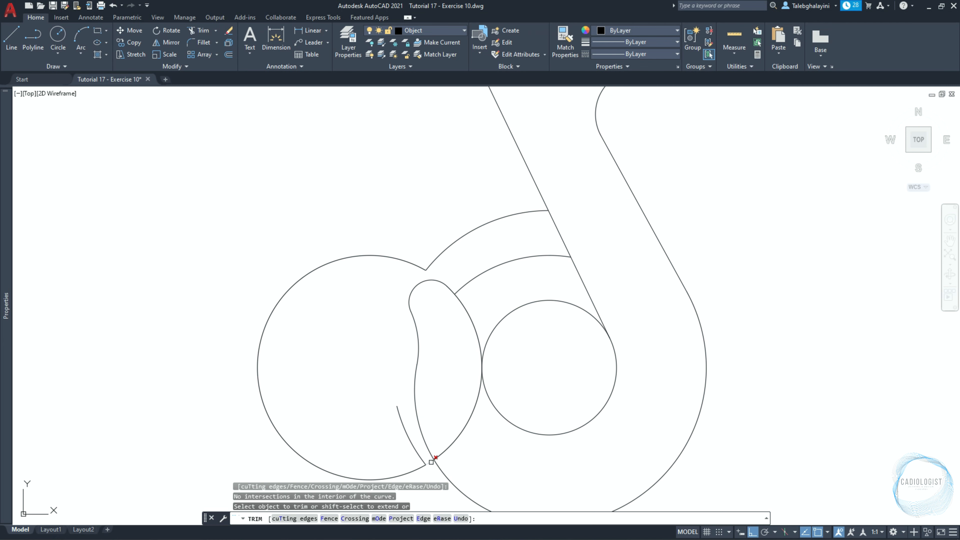
pyautogui.click(430, 461)
pyautogui.click(467, 418)
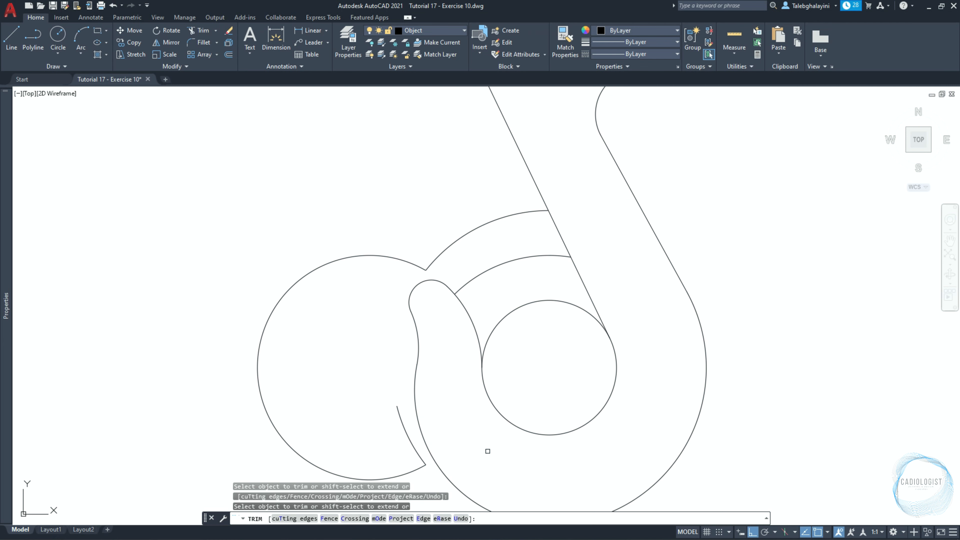
pyautogui.press('Return')
# Erase the leftover left circle arc, the short arc beside it and the two arcs between the hook tip and the neck.
pyautogui.scroll(-2, 506, 335)
pyautogui.click(335, 443)
pyautogui.click(309, 391)
pyautogui.click(517, 307)
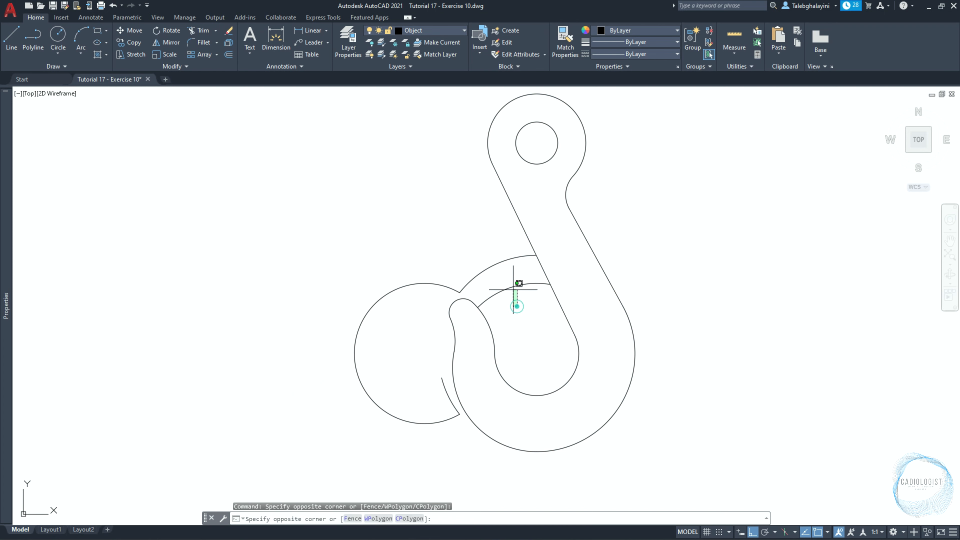
pyautogui.click(494, 256)
pyautogui.click(445, 389)
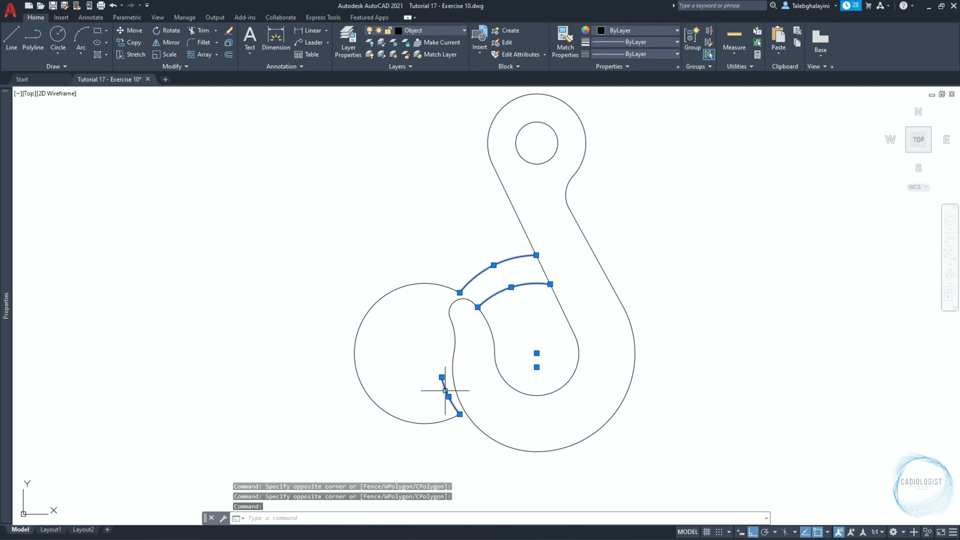
pyautogui.click(427, 450)
pyautogui.click(398, 410)
pyautogui.press('Delete')
pyautogui.scroll(-2, 410, 363)
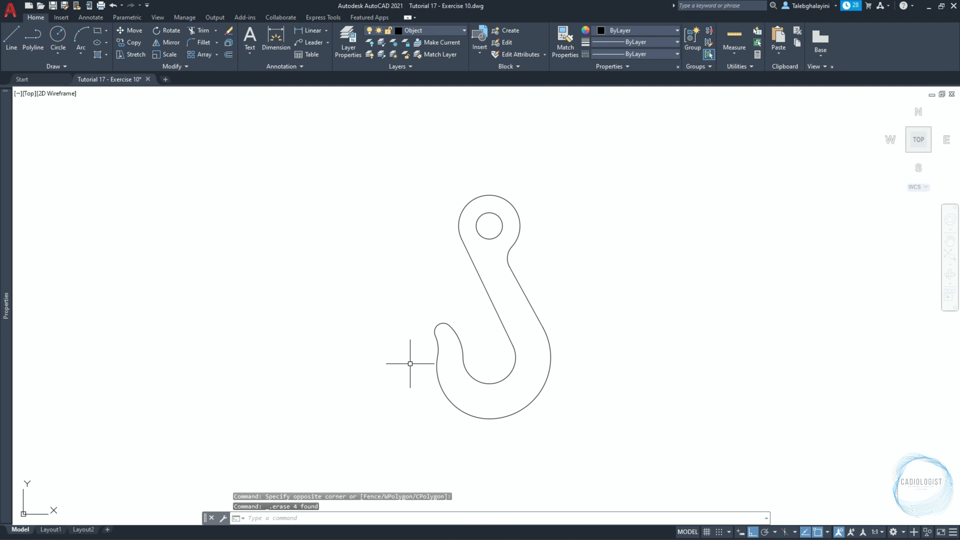
# Join the finished hook's outline segments into a single polyline.
pyautogui.click(416, 445)
pyautogui.click(566, 169)
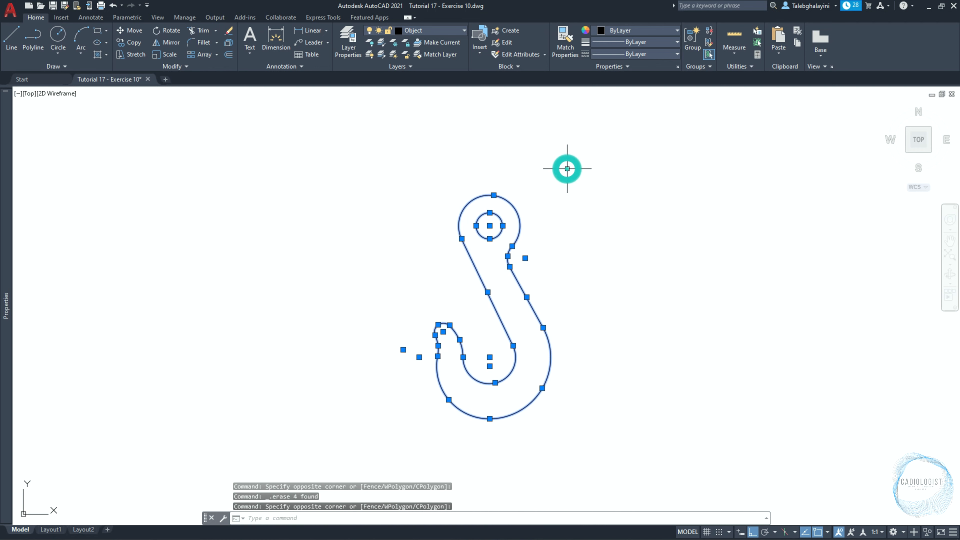
pyautogui.write('j')
pyautogui.press('Return')
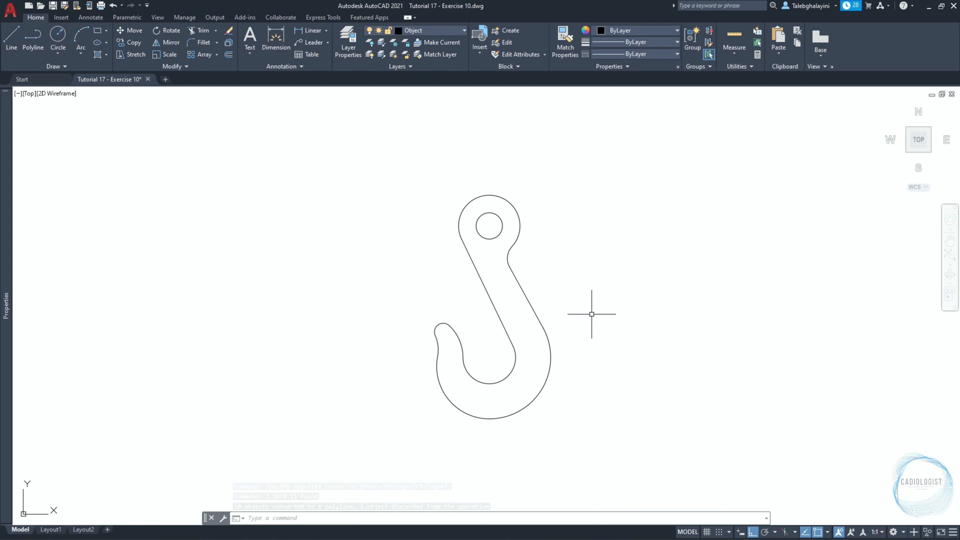
# Draw a circle with a radius of 200 mm in the empty area to the right of the hook.
pyautogui.write('c')
pyautogui.press('Return')
pyautogui.scroll(-2, 592, 314)
pyautogui.moveTo(823, 338); pyautogui.dragTo(373, 301, button='middle')
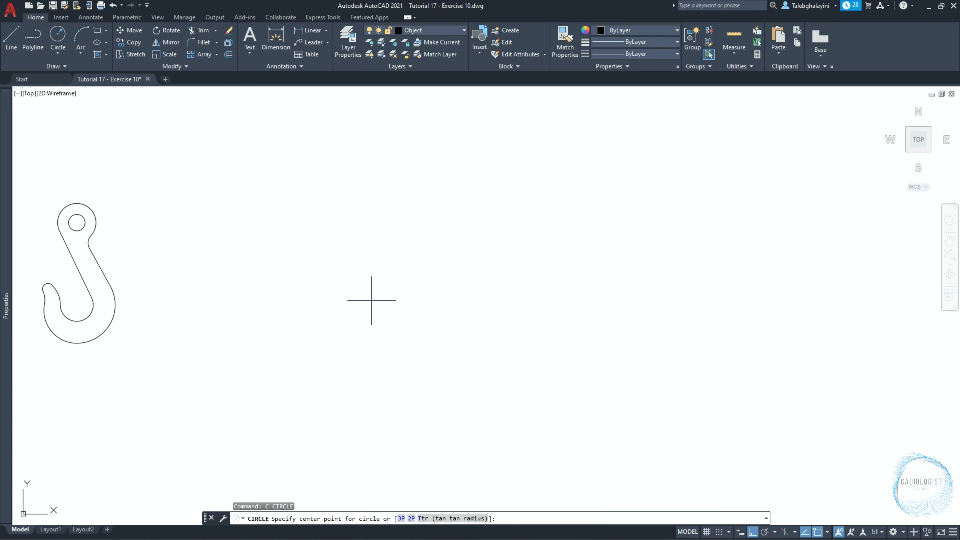
pyautogui.click(558, 262)
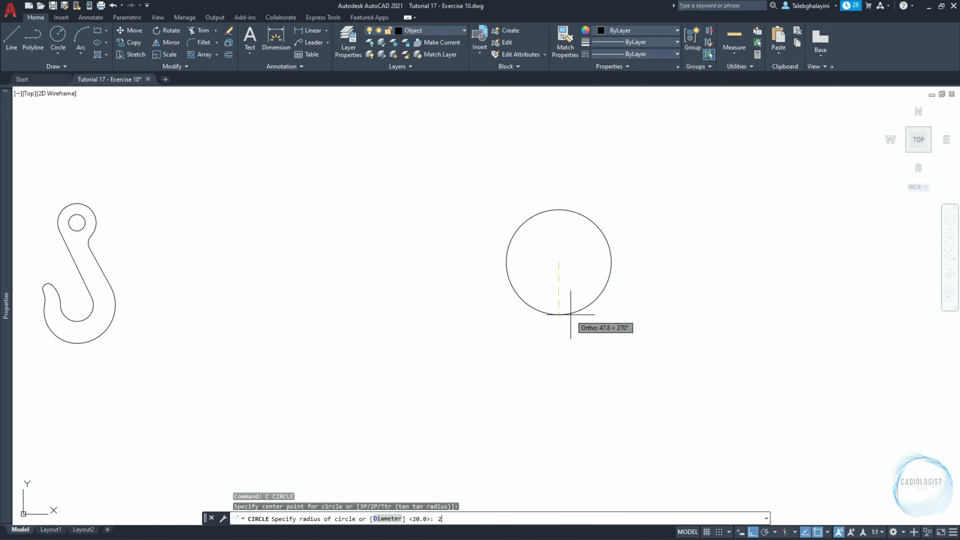
pyautogui.press('Return')
pyautogui.scroll(-2, 572, 315)
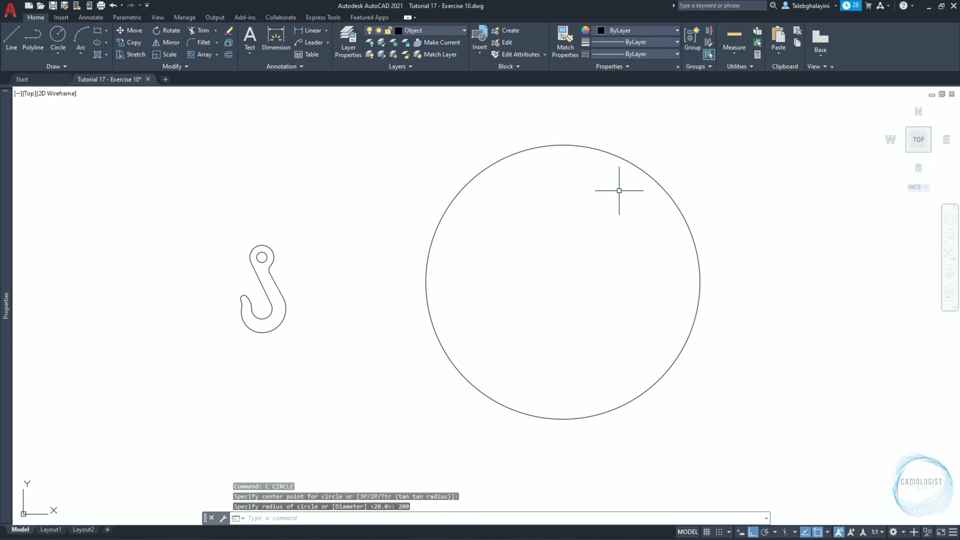
# Copy the 200 mm radius circle 50 mm straight down.
pyautogui.click(636, 168)
pyautogui.write('co')
pyautogui.press('Return')
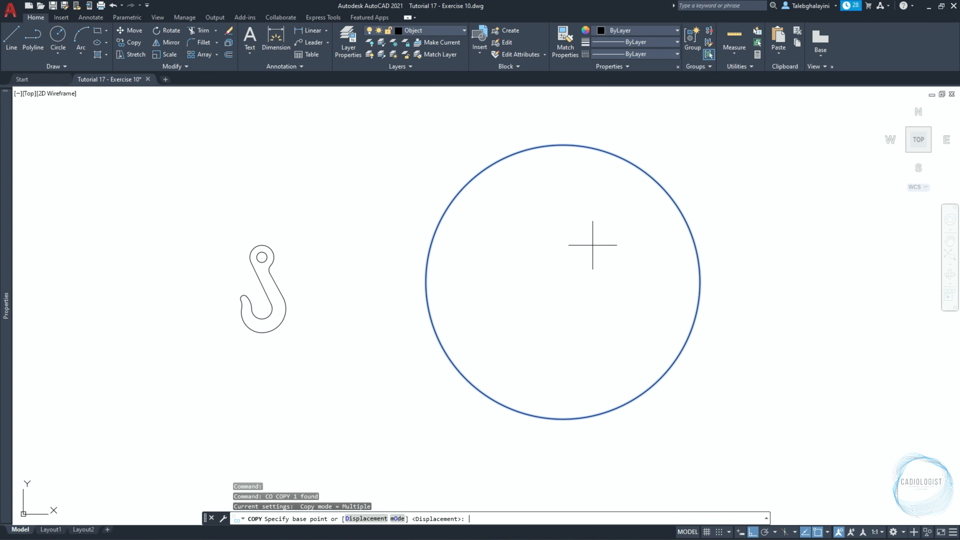
pyautogui.click(566, 252)
pyautogui.write('50')
pyautogui.press('Return')
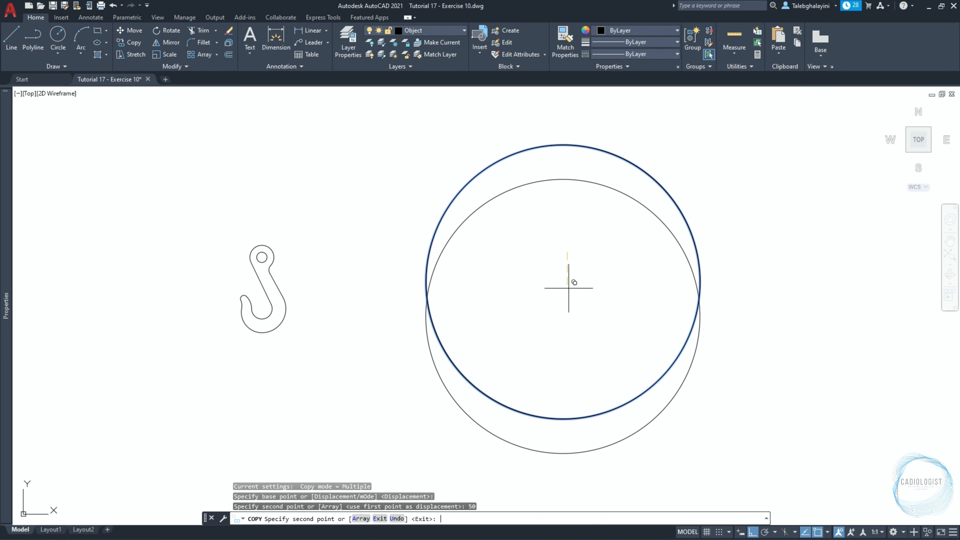
pyautogui.press('Escape')
# Set the lower copied circle's diameter to 380 mm.
pyautogui.click(589, 181)
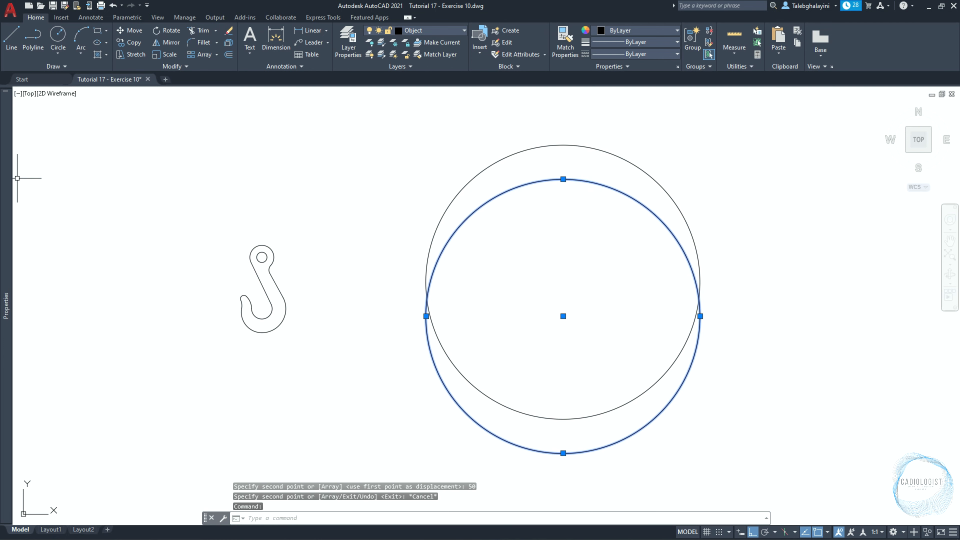
pyautogui.moveTo(11, 186)
pyautogui.click(125, 278)
pyautogui.write('380')
pyautogui.press('Return')
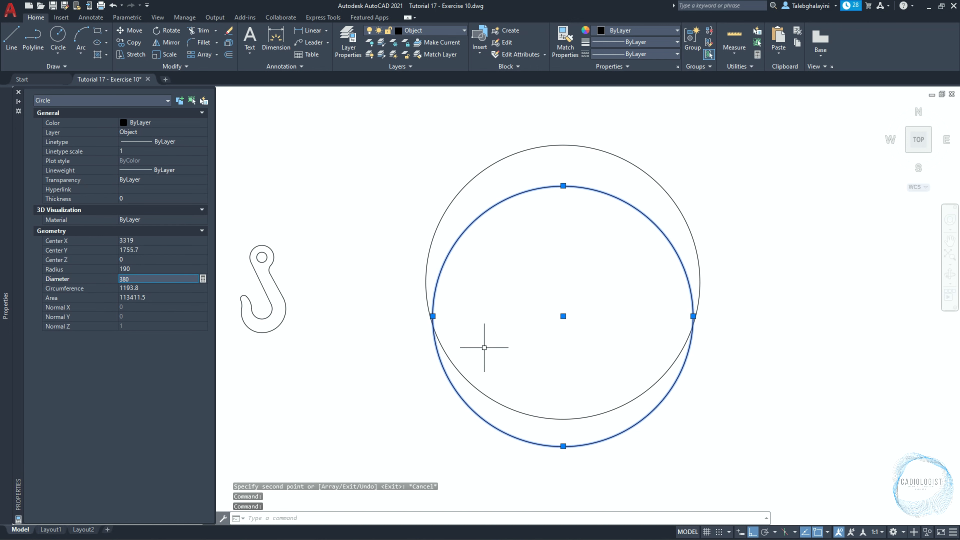
pyautogui.press('Escape')
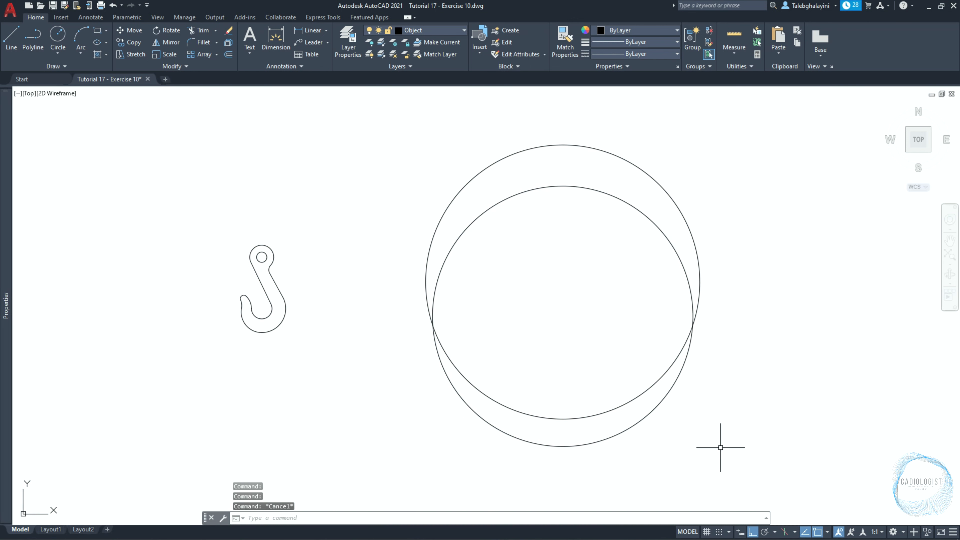
# Set polar tracking to 5° increments and draw a vertical construction line through the centre of the 200 mm radius circle.
pyautogui.click(774, 531)
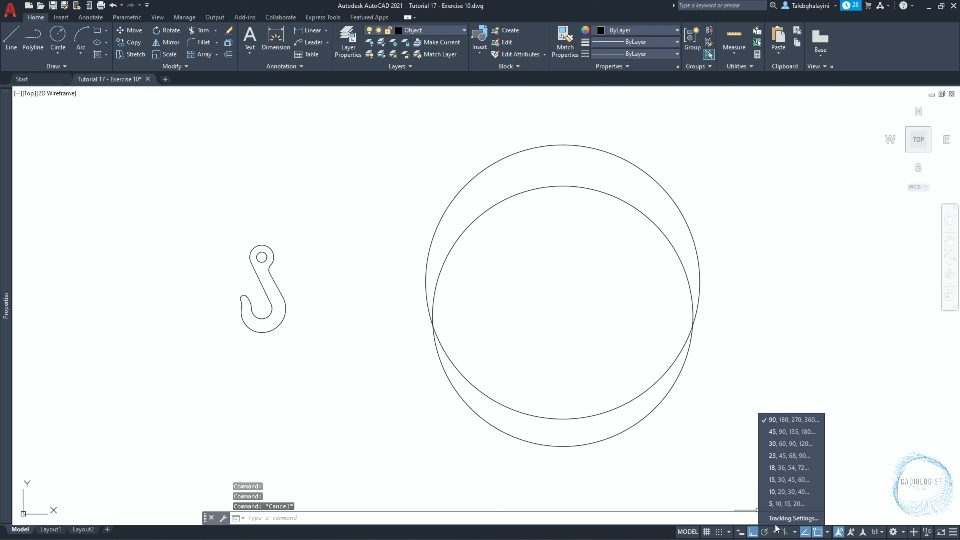
pyautogui.click(781, 502)
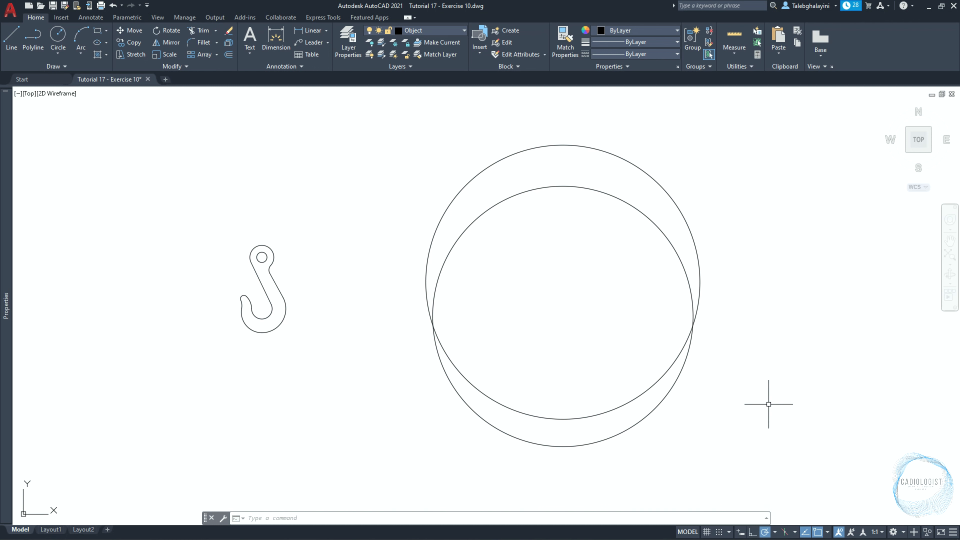
pyautogui.write('xl')
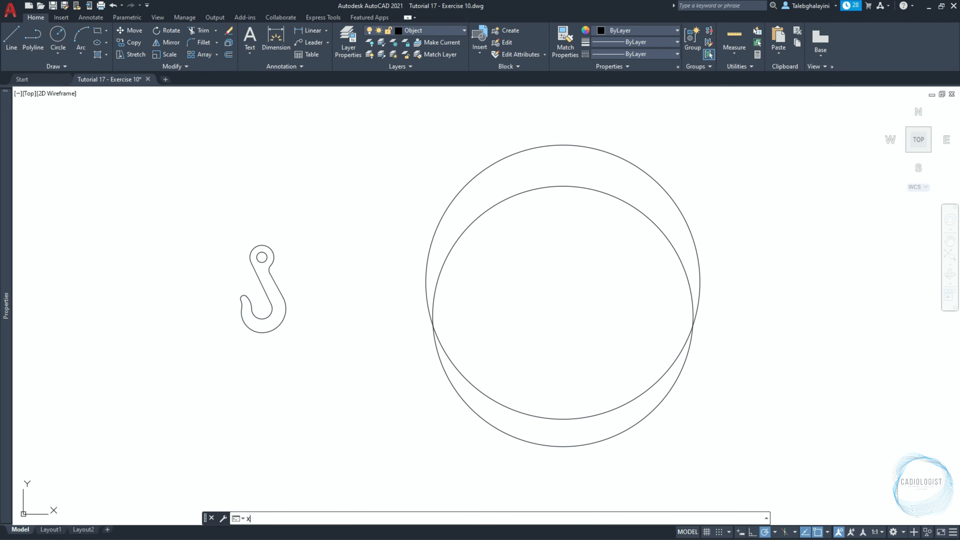
pyautogui.press('Return')
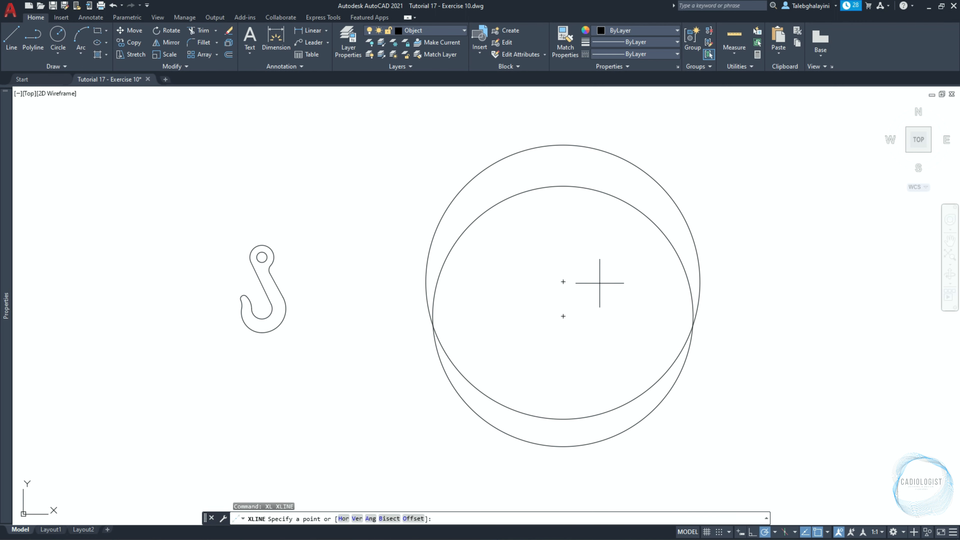
pyautogui.click(563, 281)
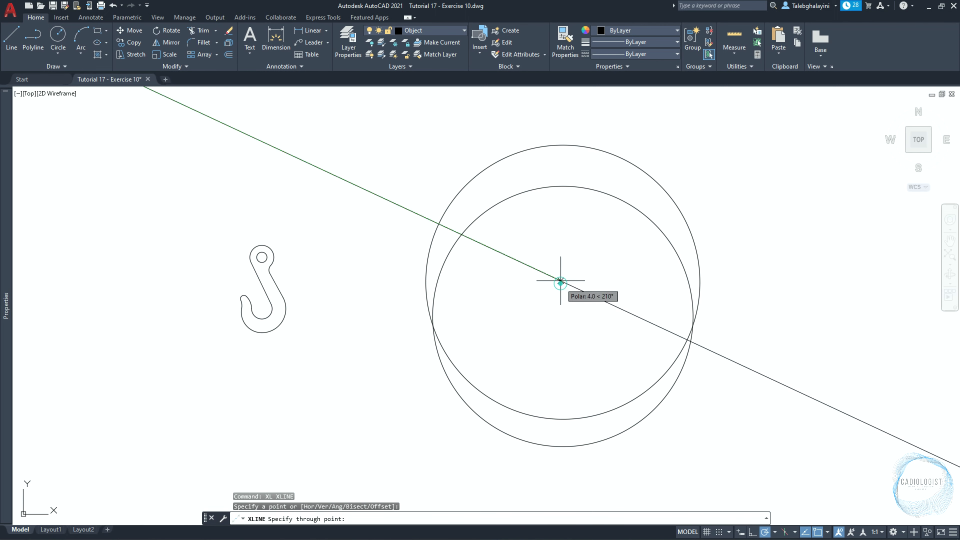
pyautogui.click(562, 122)
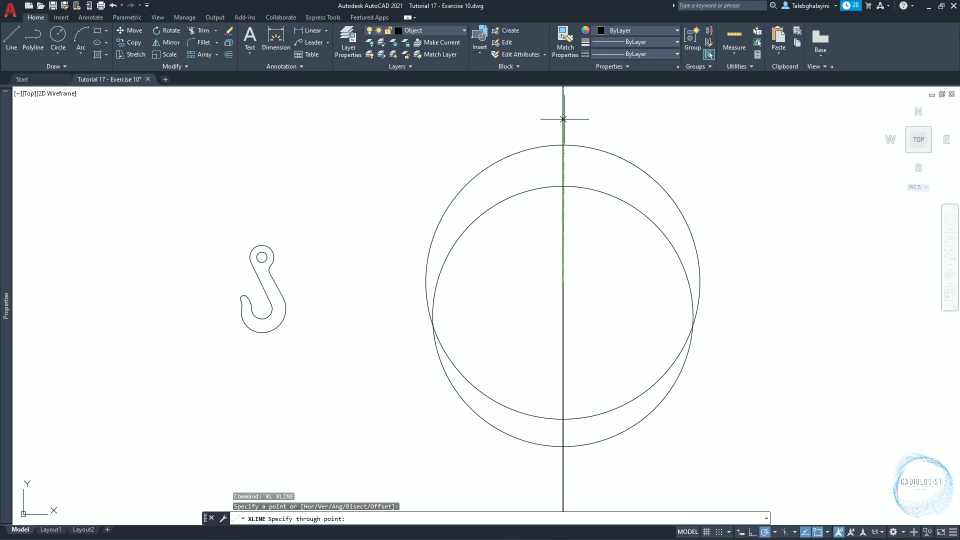
# Add construction lines through the same centre at about 350°, 335° and 325°, and turn ortho mode back on.
pyautogui.click(767, 318)
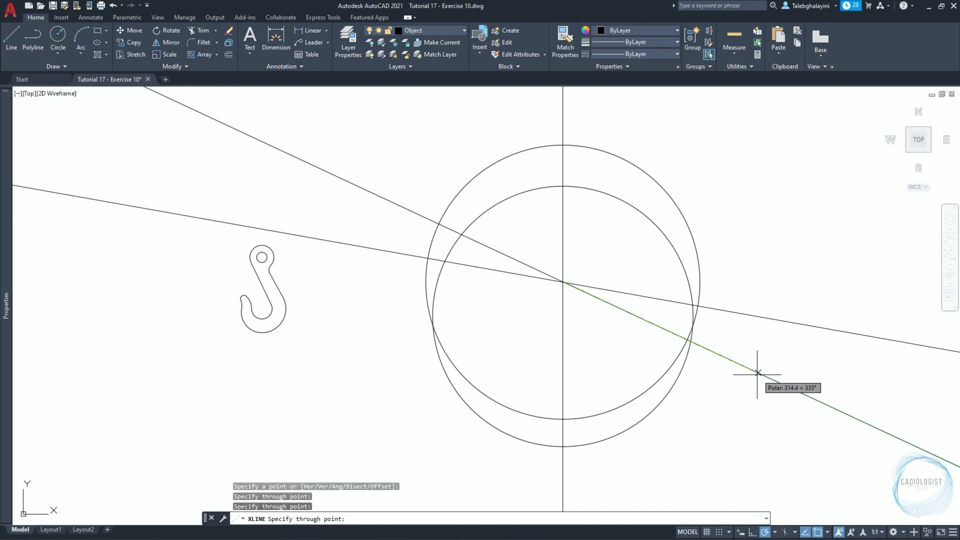
pyautogui.click(755, 373)
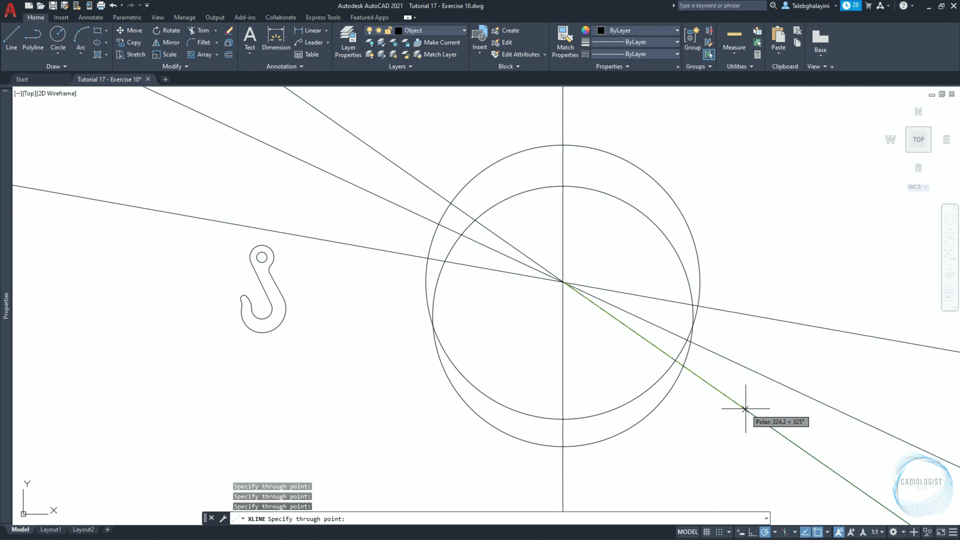
pyautogui.click(745, 410)
pyautogui.press('Return')
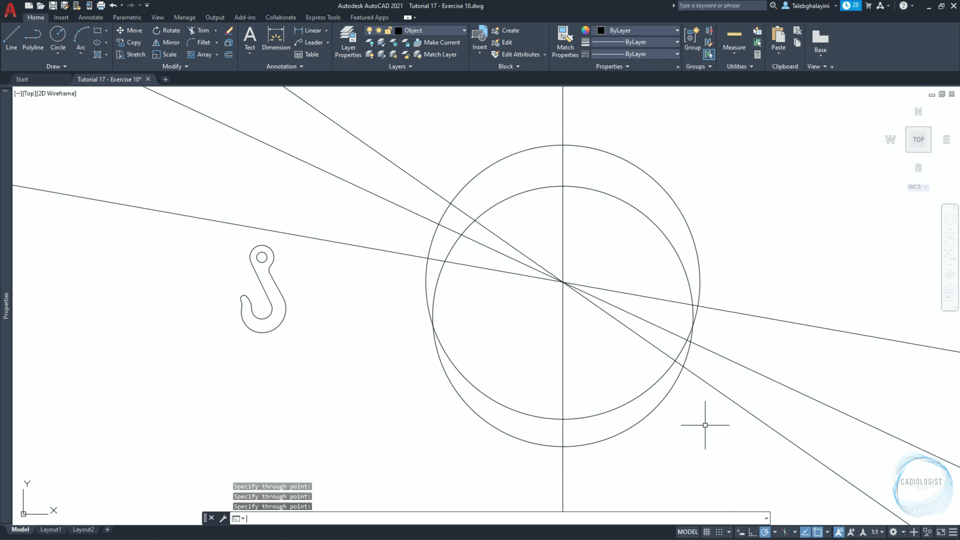
pyautogui.press('F8')
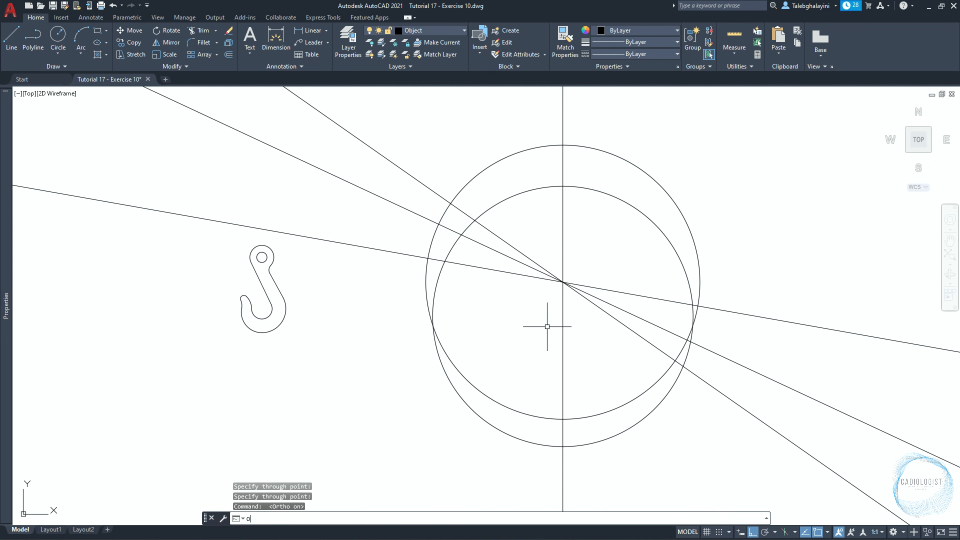
# Offset the 200 mm radius circle outward by 50 mm.
pyautogui.write('o')
pyautogui.press('Return')
pyautogui.write('50')
pyautogui.press('Return')
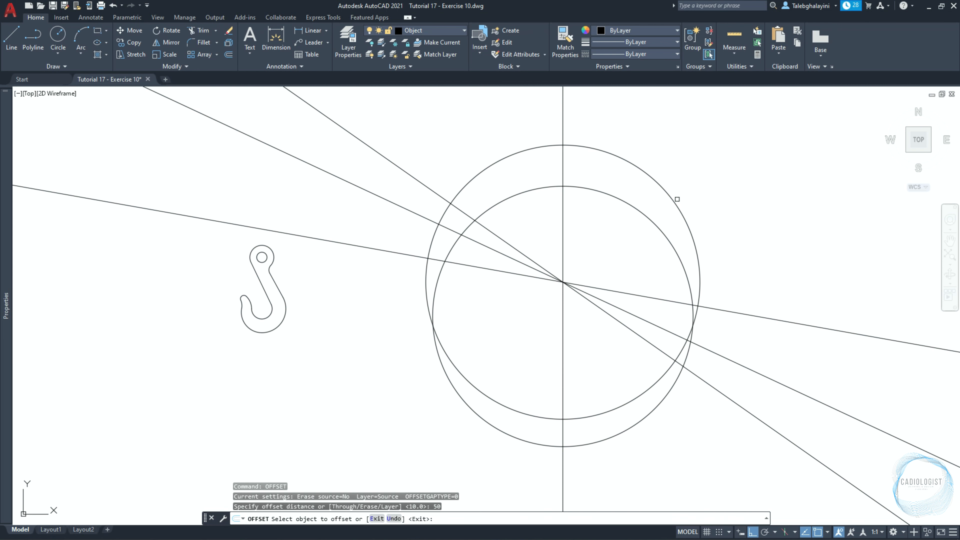
pyautogui.click(674, 200)
pyautogui.click(745, 185)
pyautogui.press('Return')
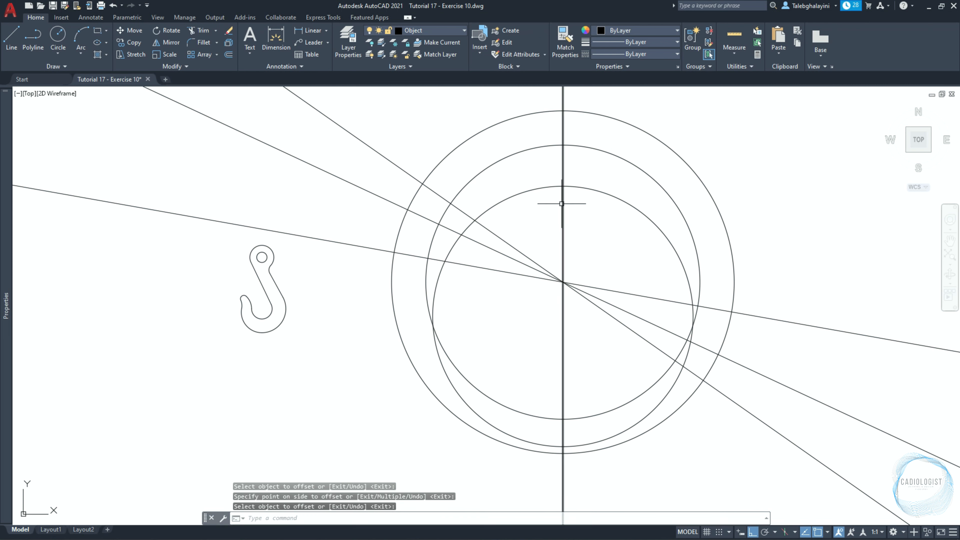
# Trim the three angled construction lines on the left side of the vertical line.
pyautogui.click(563, 212)
pyautogui.write('tr')
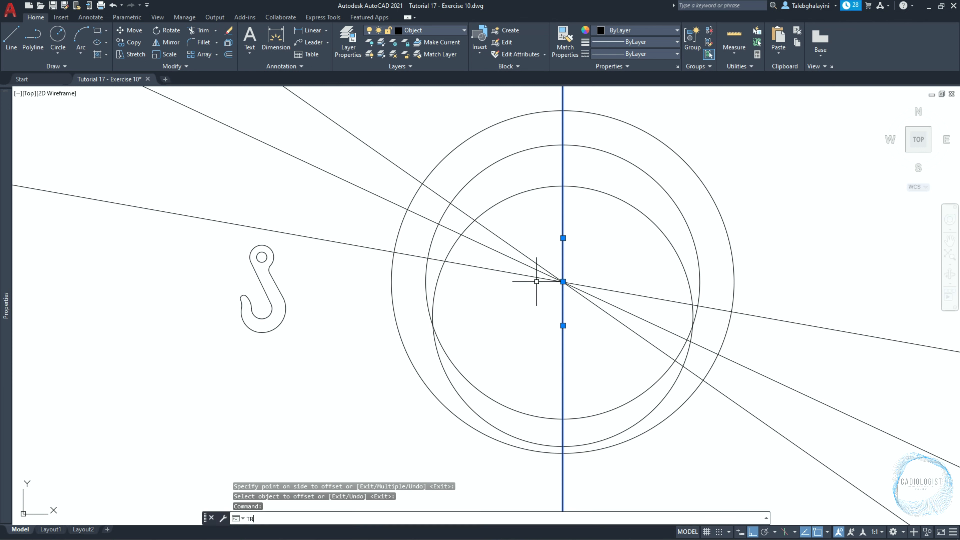
pyautogui.press('Return')
pyautogui.click(551, 241)
pyautogui.click(532, 292)
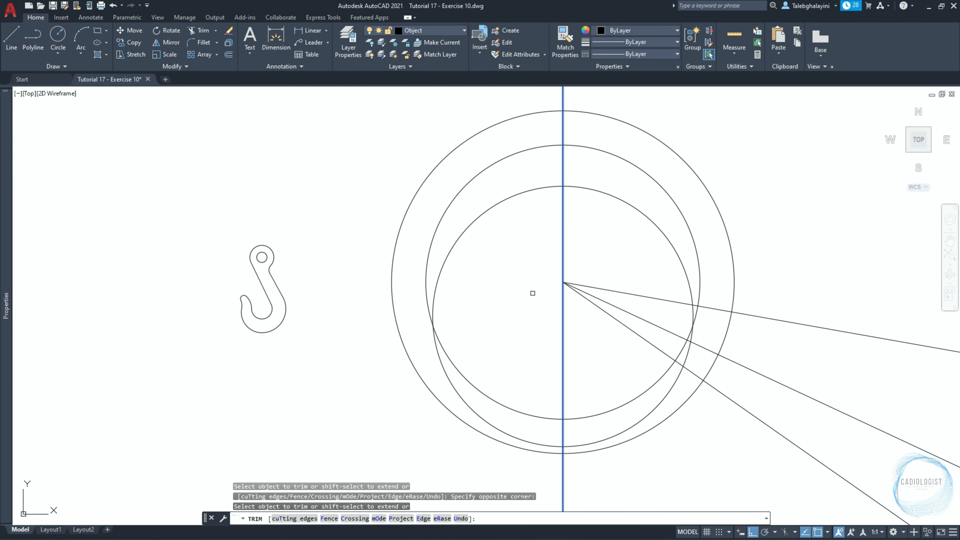
pyautogui.press('Return')
# Trim the vertical and angled construction lines outside the outermost circle, and erase that circle.
pyautogui.click(725, 221)
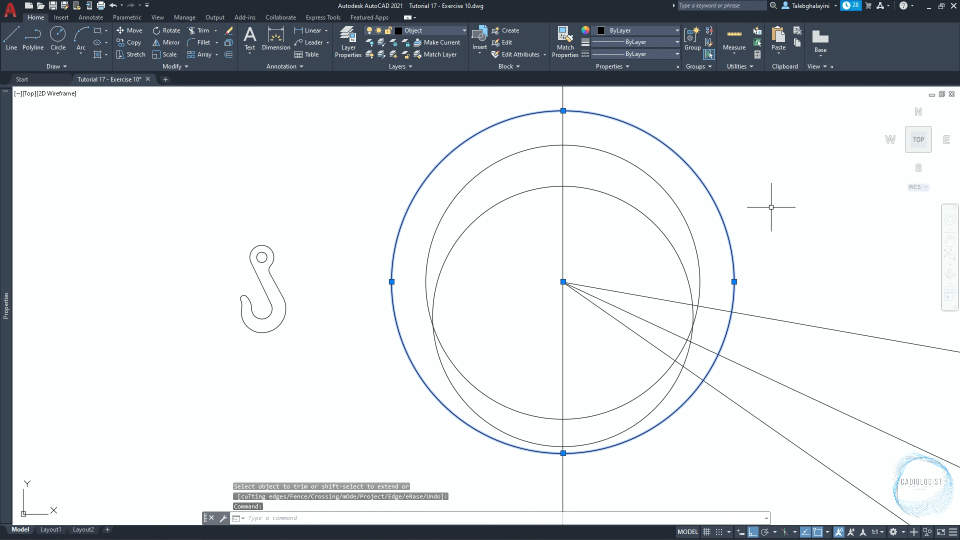
pyautogui.write('tr')
pyautogui.press('Return')
pyautogui.scroll(-2, 812, 279)
pyautogui.click(827, 279)
pyautogui.click(804, 402)
pyautogui.click(670, 392)
pyautogui.click(631, 404)
pyautogui.click(662, 131)
pyautogui.click(630, 138)
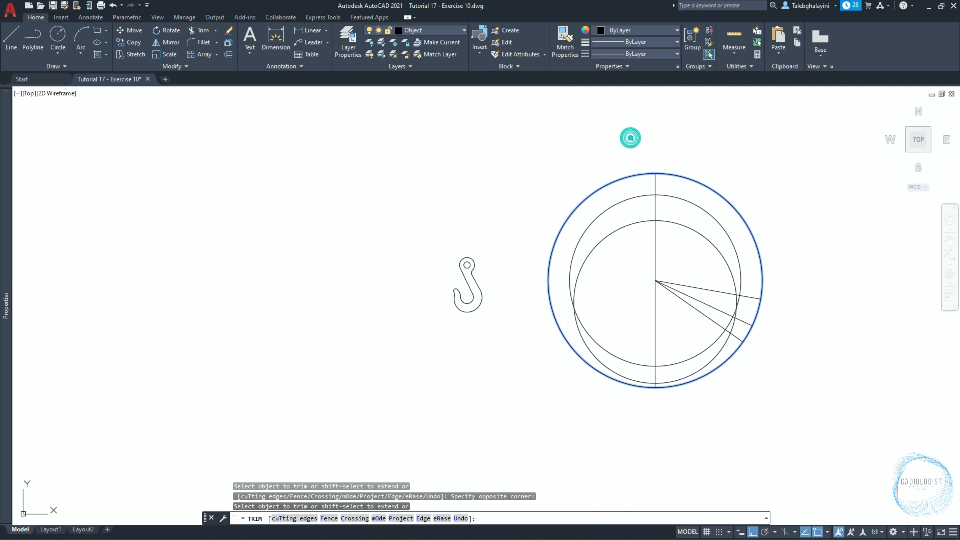
pyautogui.press('Return')
pyautogui.click(635, 174)
pyautogui.press('Delete')
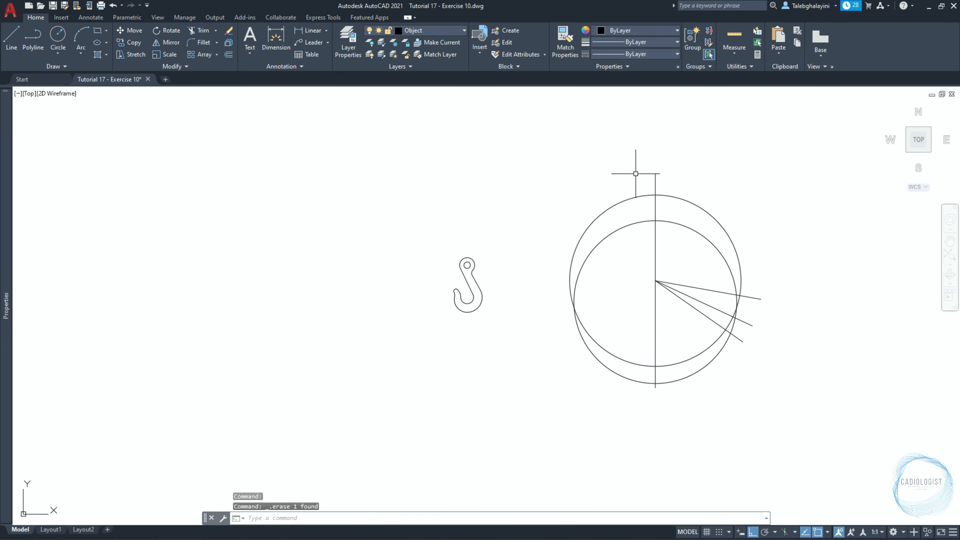
# Load the CENTER linetype from acadiso.lin into the drawing.
pyautogui.write('LT')
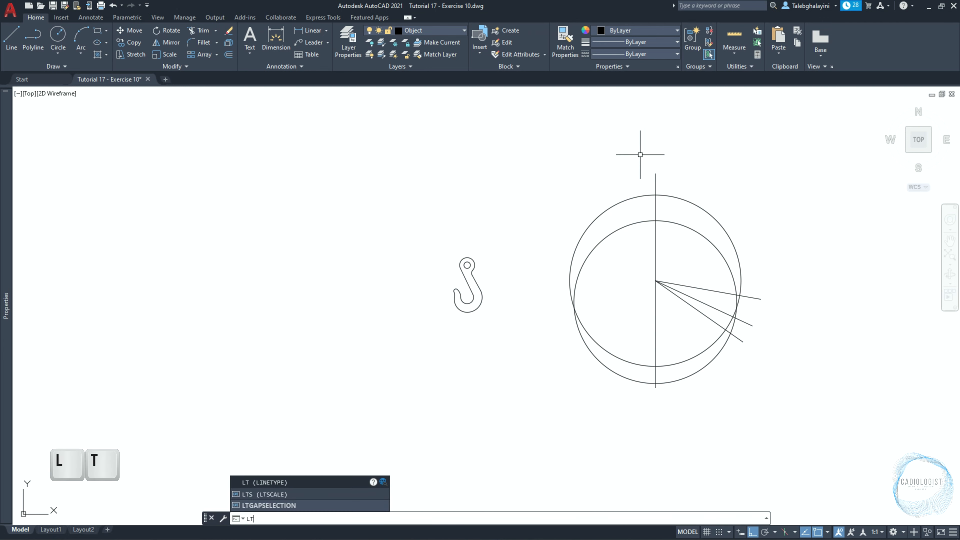
pyautogui.press('Return')
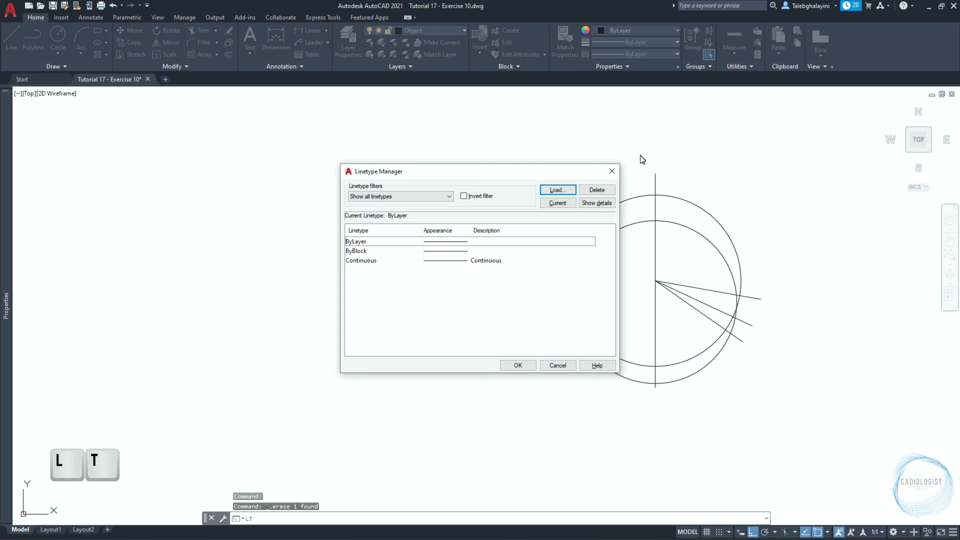
pyautogui.click(559, 190)
pyautogui.scroll(-3, 536, 263)
pyautogui.scroll(-2, 536, 264)
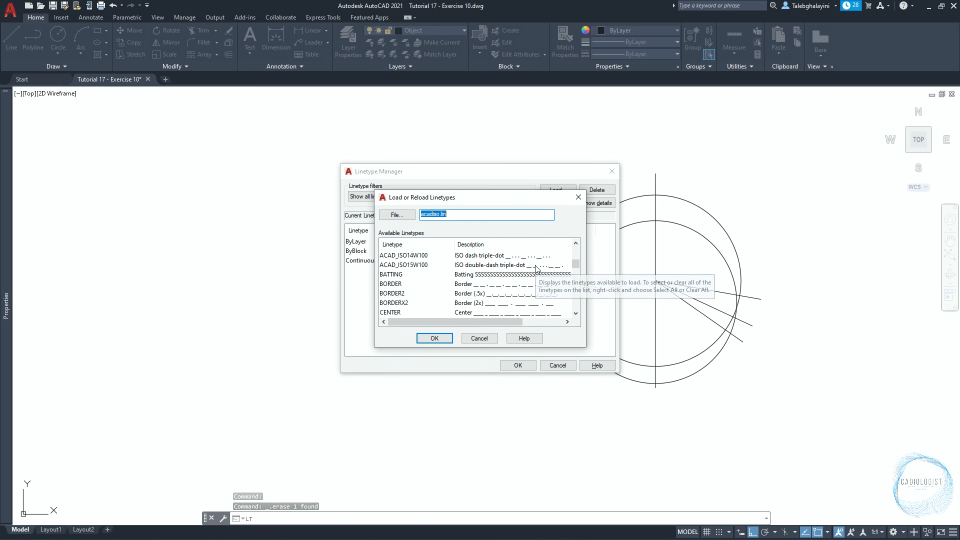
pyautogui.click(396, 283)
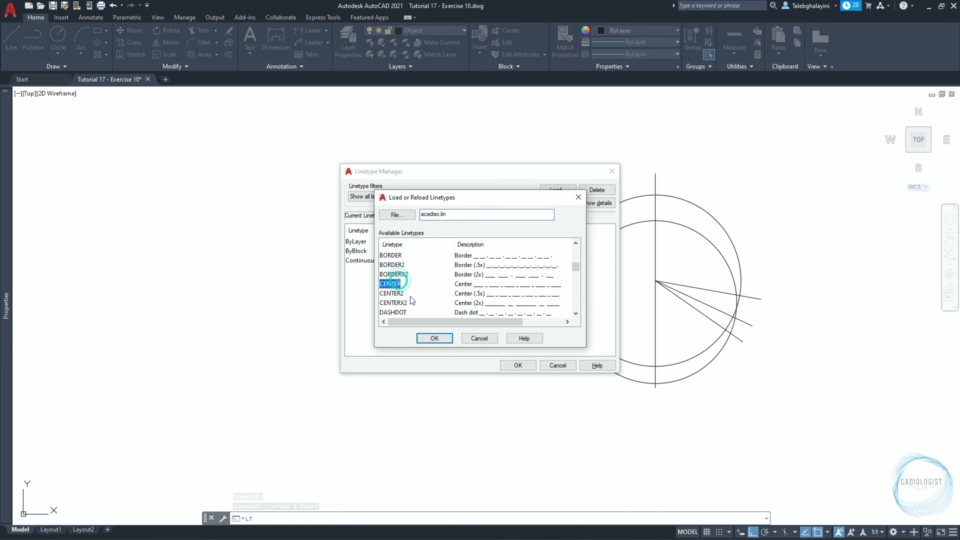
pyautogui.click(434, 338)
pyautogui.click(519, 364)
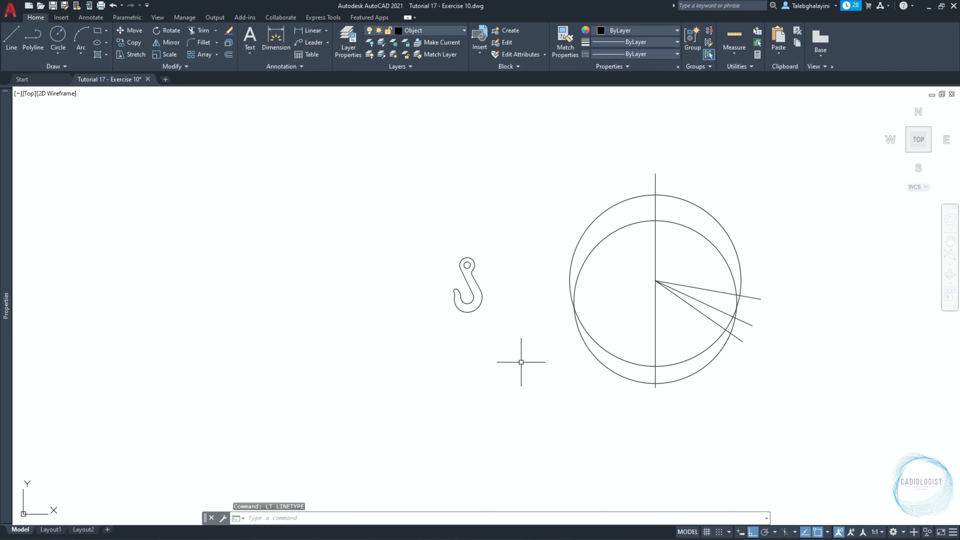
# Set the colour of all the large circles, the vertical line and the three angled lines to index colour 8.
pyautogui.click(529, 134)
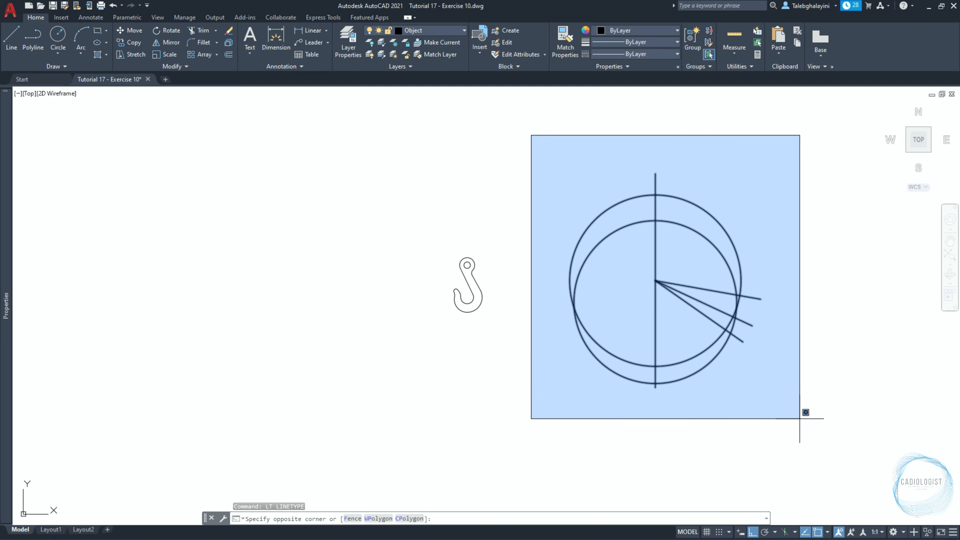
pyautogui.click(801, 419)
pyautogui.moveTo(2, 133)
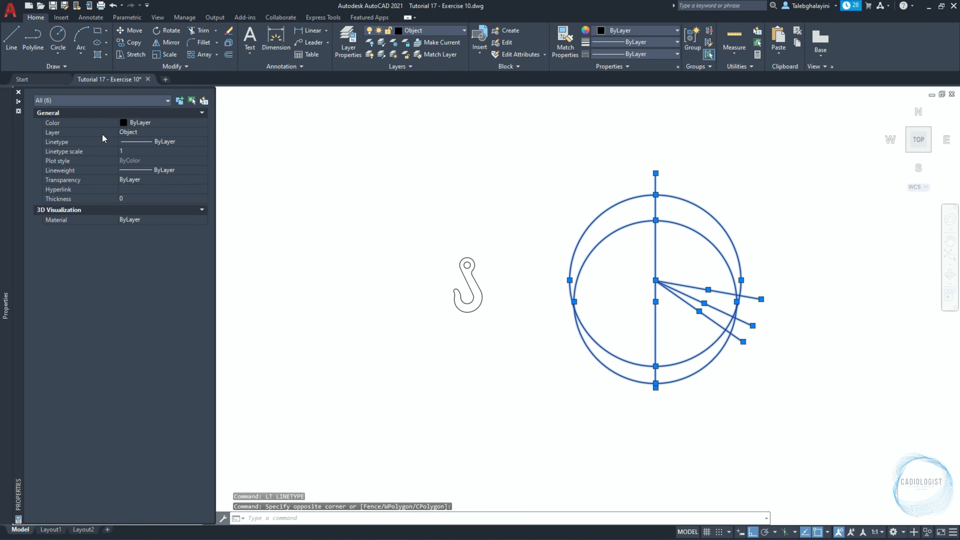
pyautogui.click(124, 123)
pyautogui.click(125, 122)
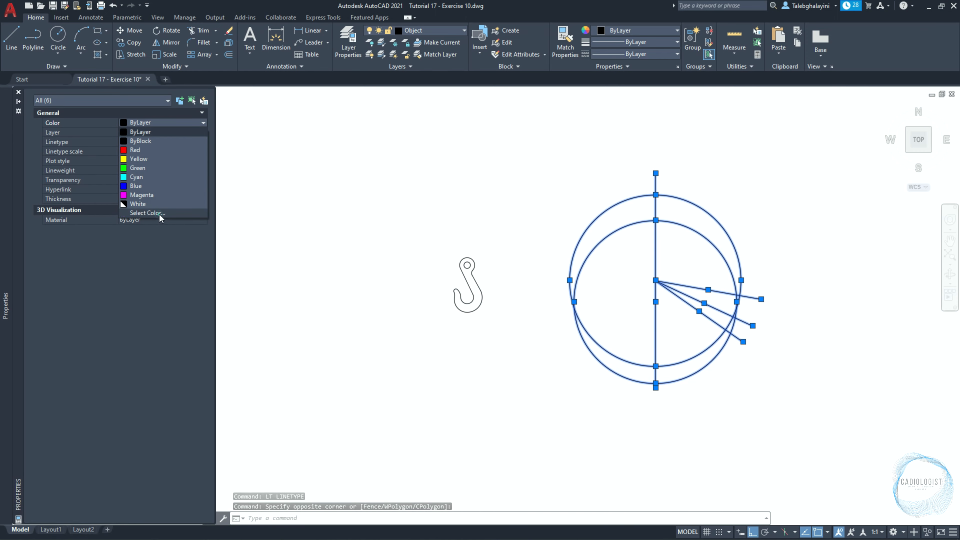
pyautogui.click(147, 213)
pyautogui.click(465, 296)
pyautogui.click(467, 352)
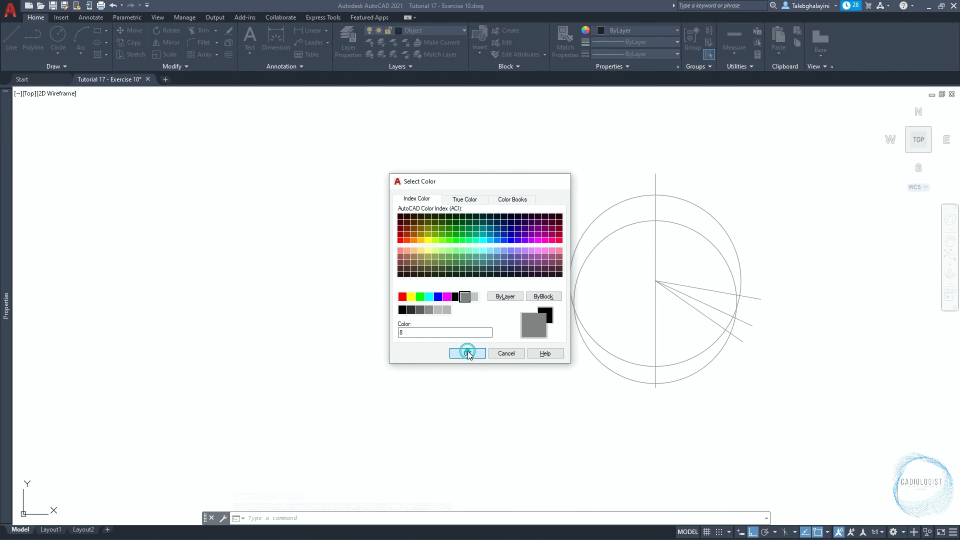
# Apply the CENTER linetype to the selected construction circles and lines, and clear the selection.
pyautogui.moveTo(19, 153)
pyautogui.click(151, 142)
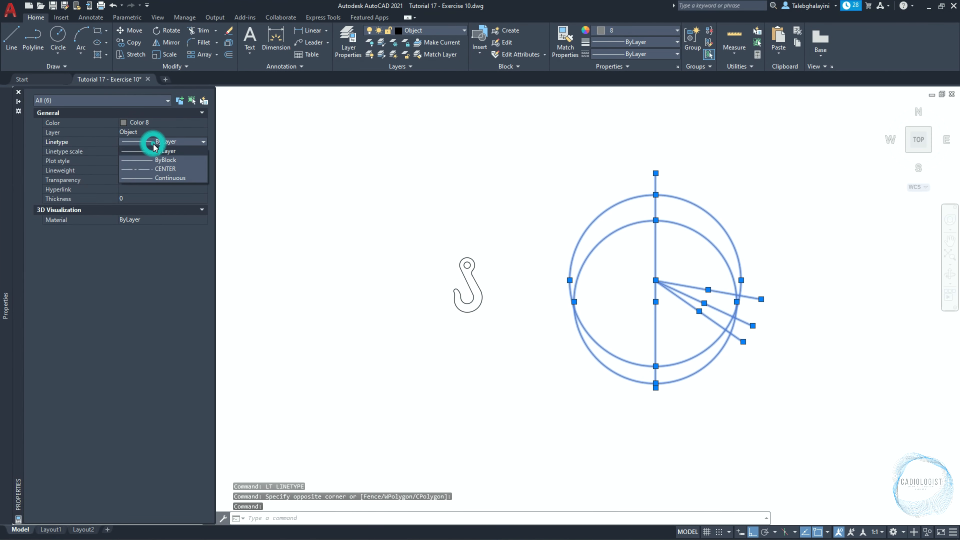
pyautogui.click(160, 170)
pyautogui.press('Escape')
# Isolate the two large circles, the vertical centre line and the middle angled line.
pyautogui.scroll(5, 726, 325)
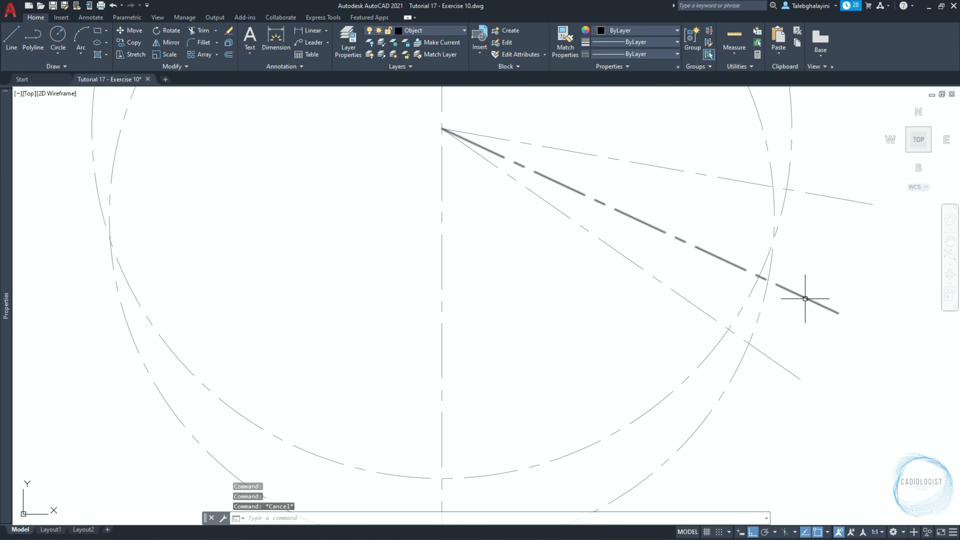
pyautogui.click(805, 298)
pyautogui.click(441, 324)
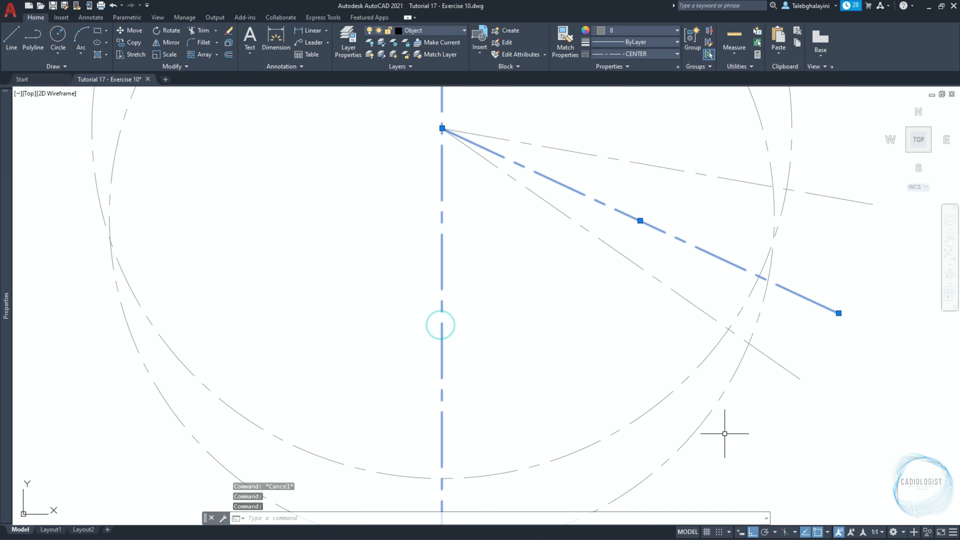
pyautogui.moveTo(724, 435); pyautogui.dragTo(653, 388)
pyautogui.rightClick(576, 312)
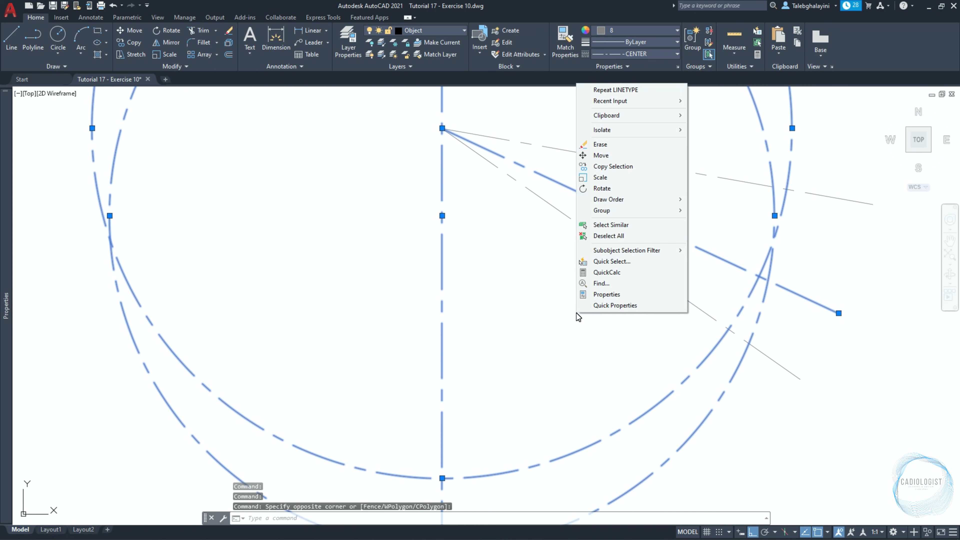
pyautogui.moveTo(667, 133)
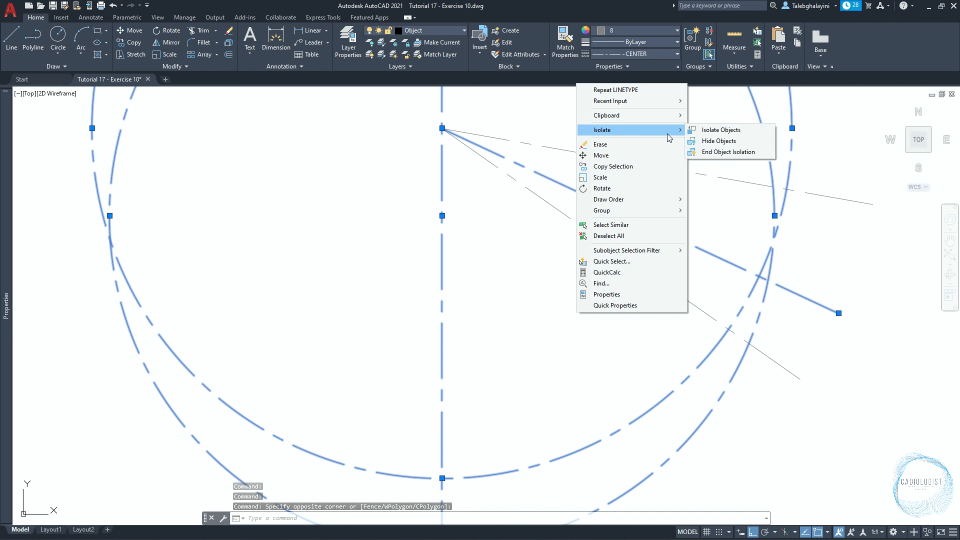
pyautogui.click(718, 130)
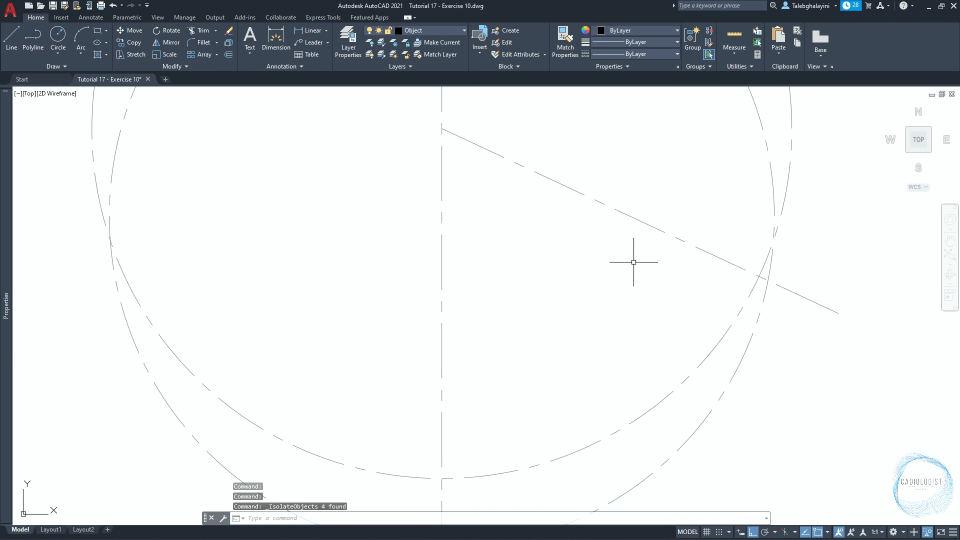
# Create a polyline boundary in the lower-right crescent between the two circles, vertical line and angled line, and end the object isolation.
pyautogui.scroll(-2, 633, 261)
pyautogui.write('BO')
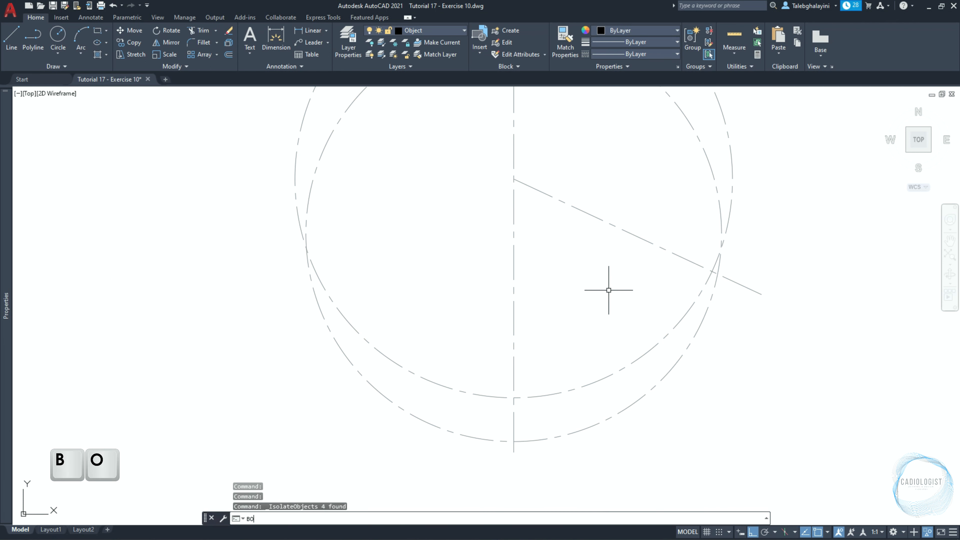
pyautogui.press('Return')
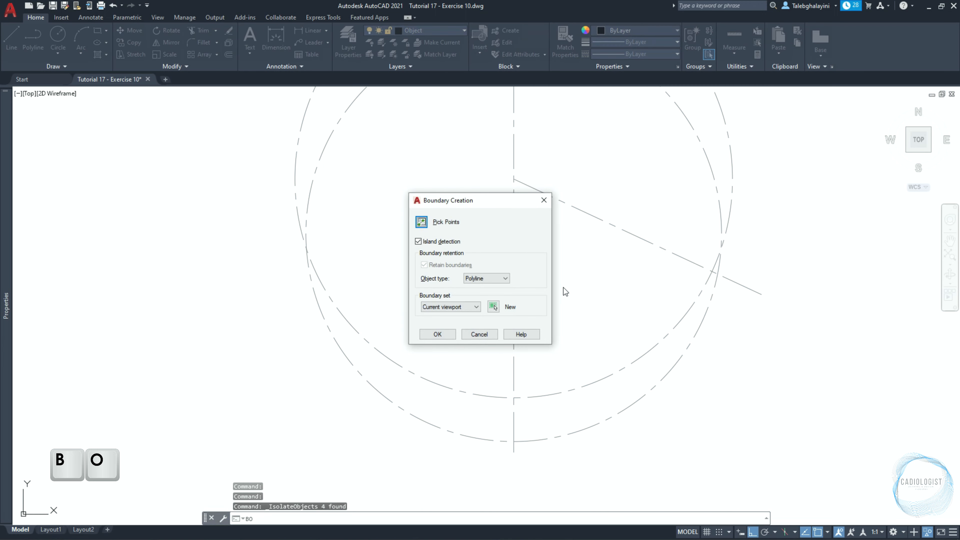
pyautogui.click(421, 222)
pyautogui.click(621, 394)
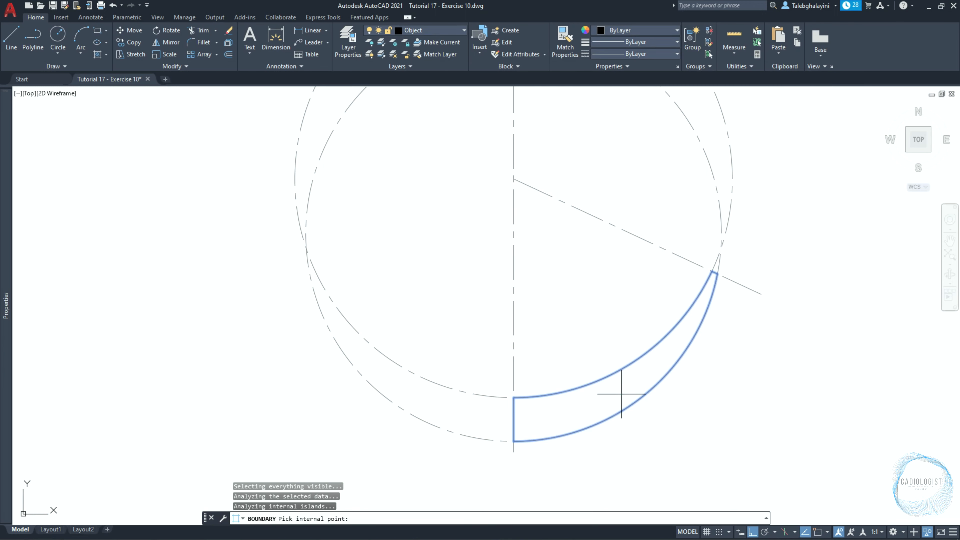
pyautogui.press('Return')
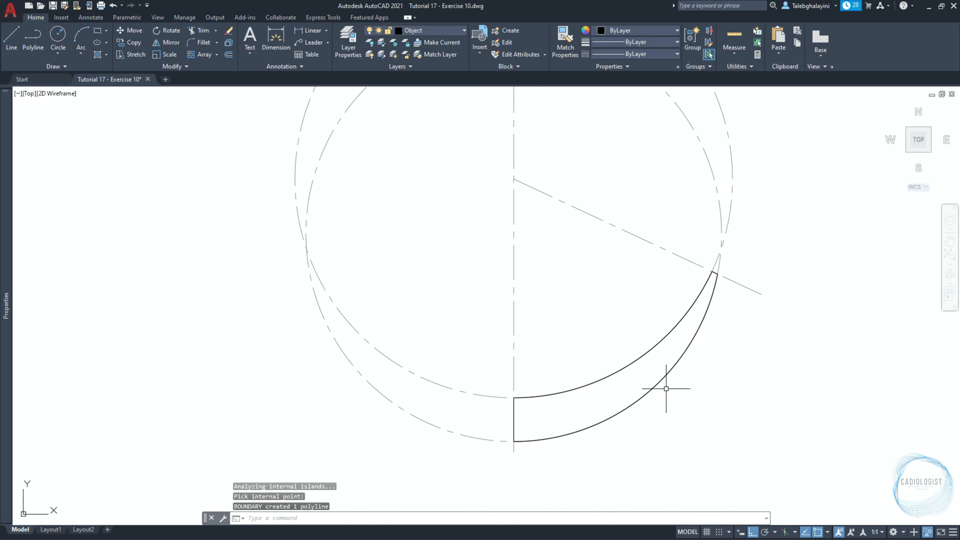
pyautogui.click(929, 531)
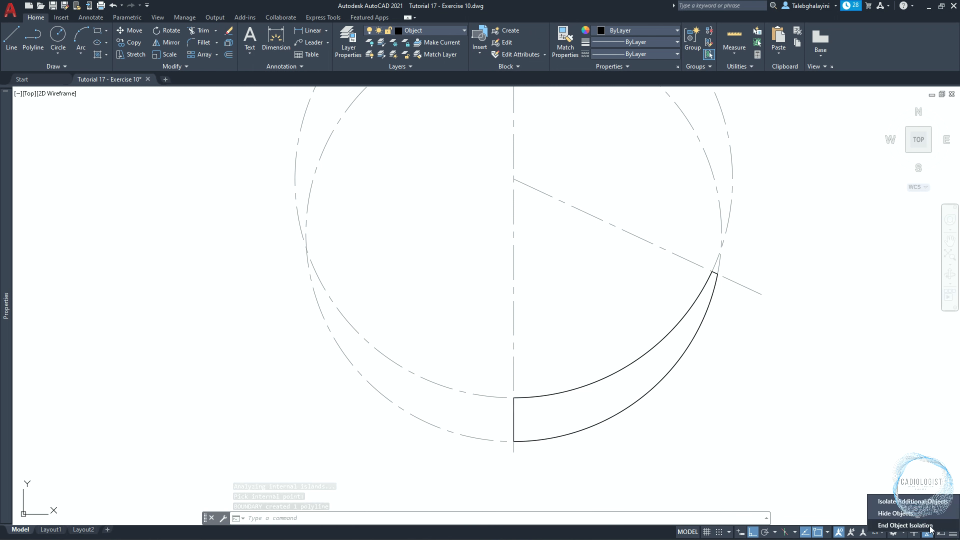
pyautogui.click(930, 525)
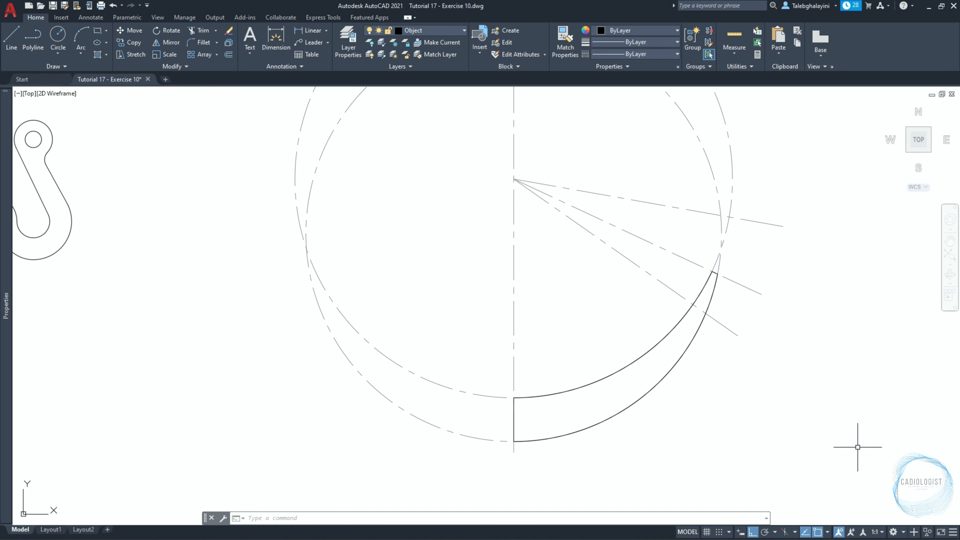
# Draw a 20 mm radius circle tangent to the lowest angled line and the crescent's inner arc, inside the crescent.
pyautogui.write('c')
pyautogui.press('Return')
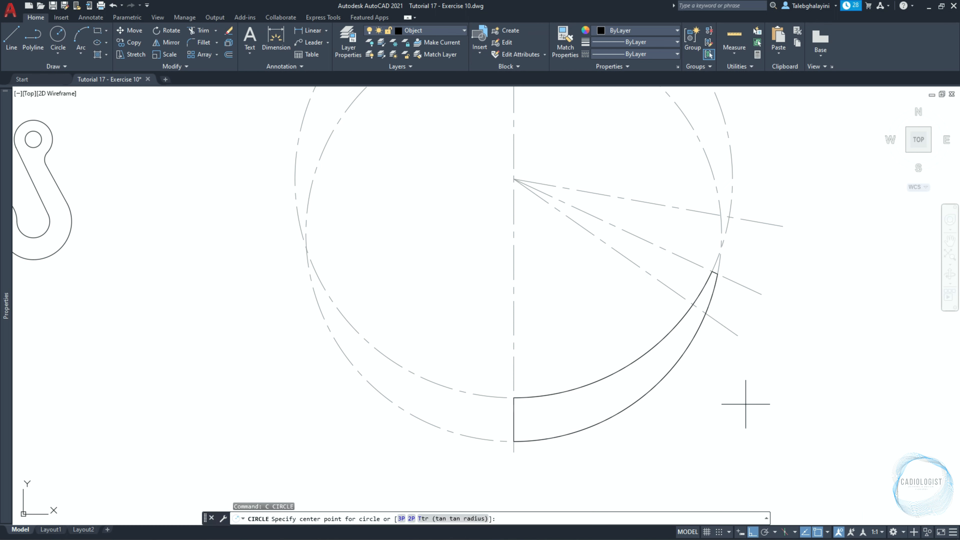
pyautogui.click(454, 518)
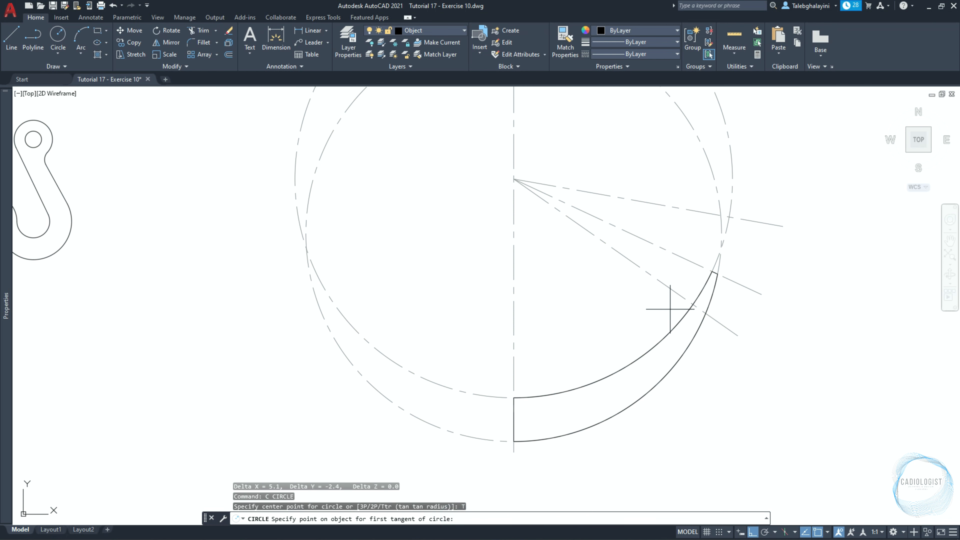
pyautogui.click(670, 292)
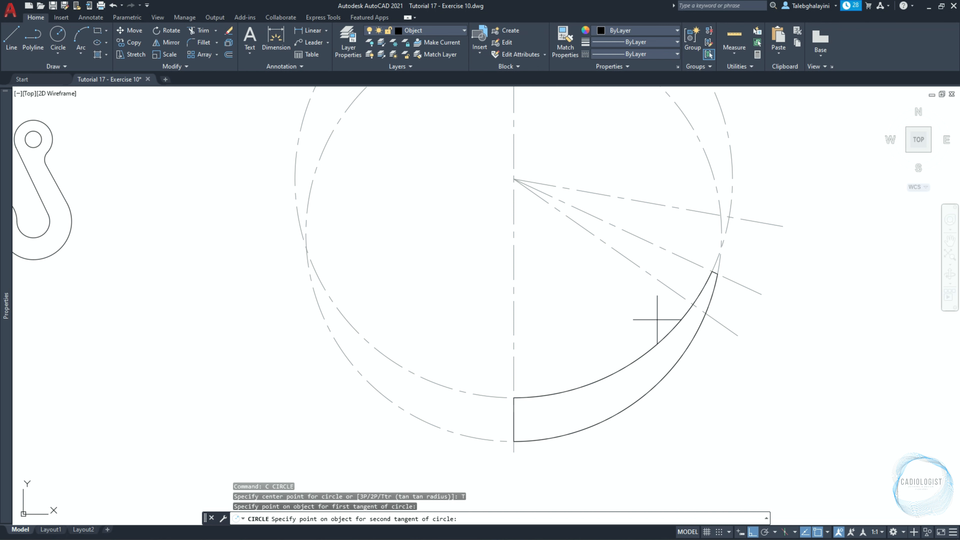
pyautogui.click(677, 324)
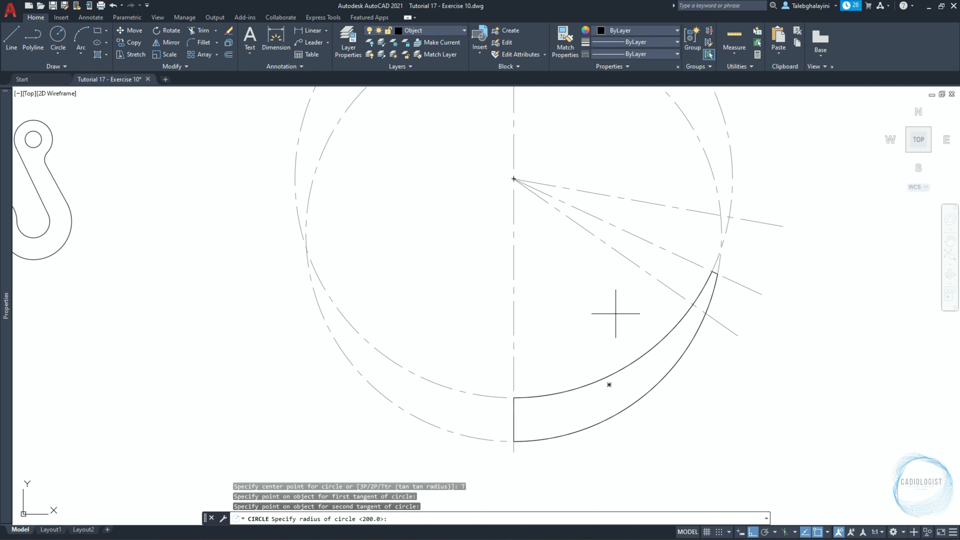
pyautogui.press('Return')
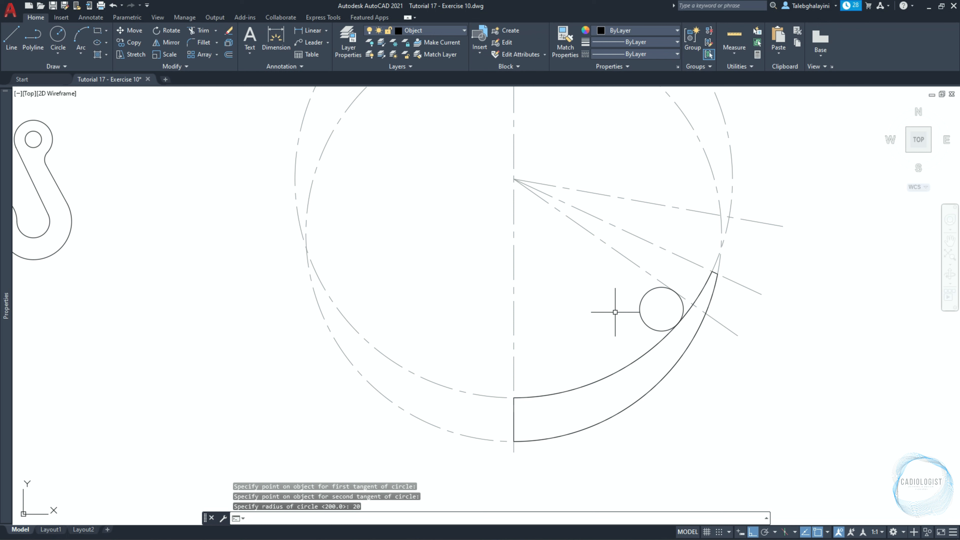
# Draw a 20 mm radius circle tangent to the lowest angled line and the crescent's outer arc, outside the crescent.
pyautogui.press('Return')
pyautogui.press('Return')
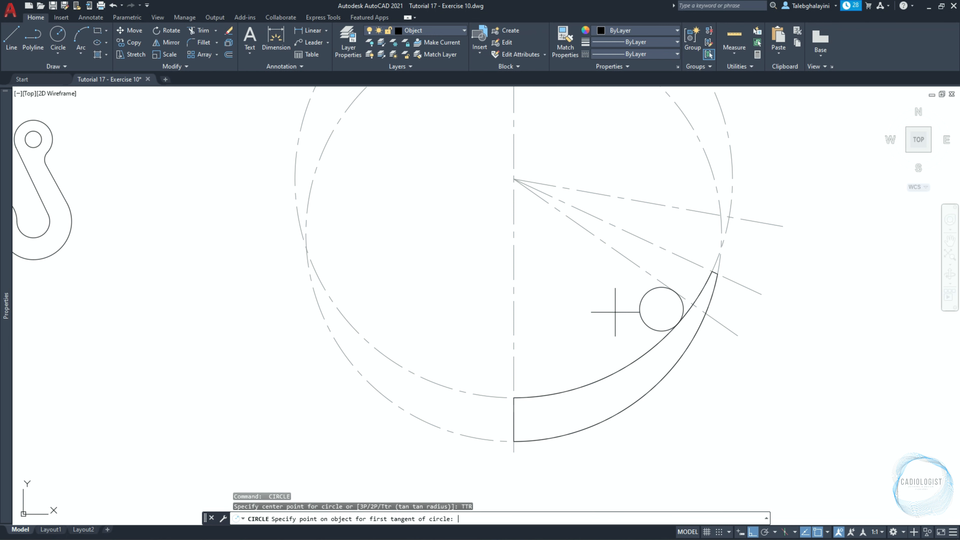
pyautogui.click(723, 329)
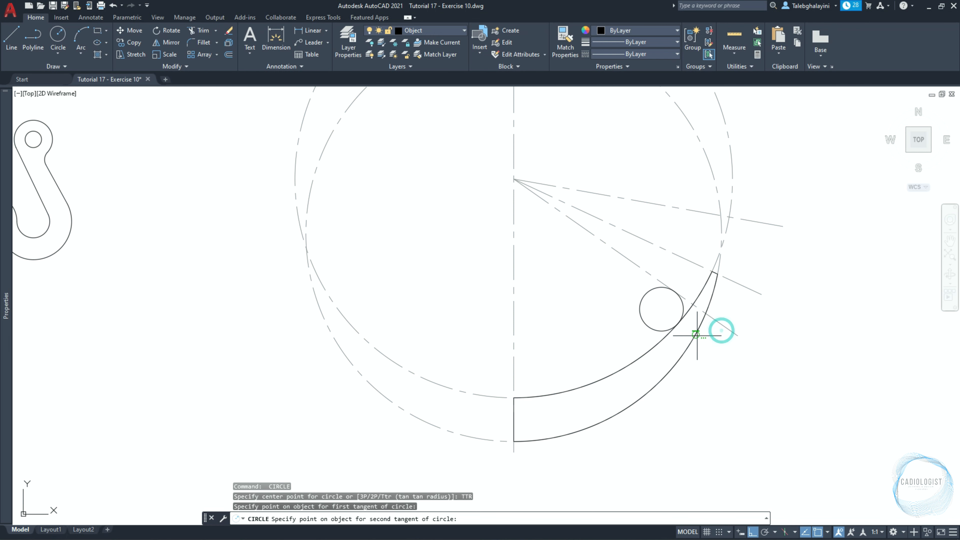
pyautogui.click(696, 328)
pyautogui.write('20')
pyautogui.press('Return')
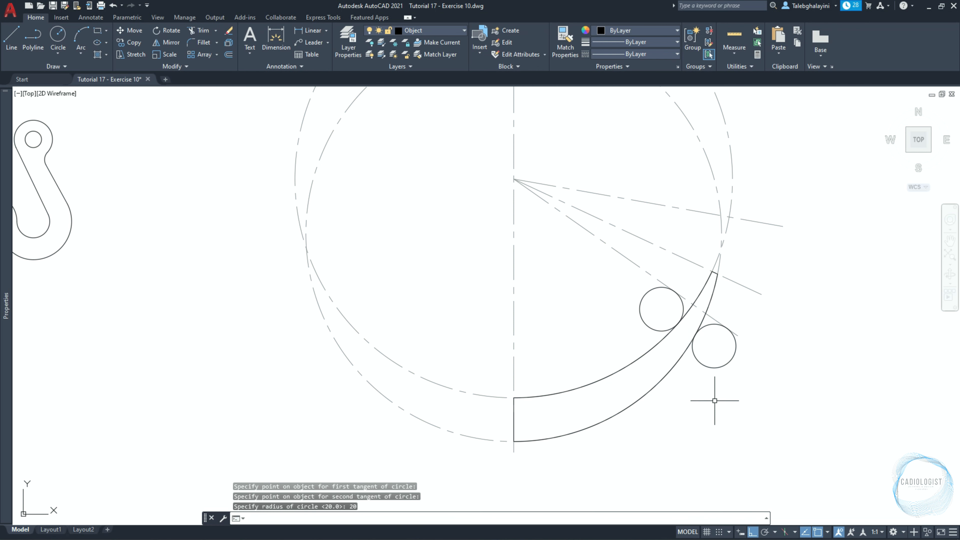
# Draw a three-point circle through the top angled line's outer-circle intersection, the angled lines' common origin, and the outer small circle's contact with the lowest line.
pyautogui.press('space')
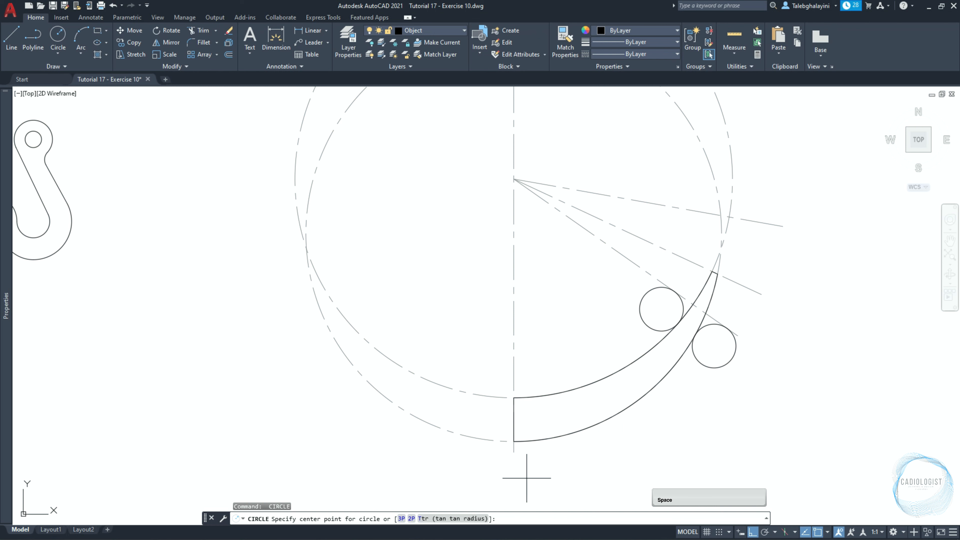
pyautogui.click(401, 518)
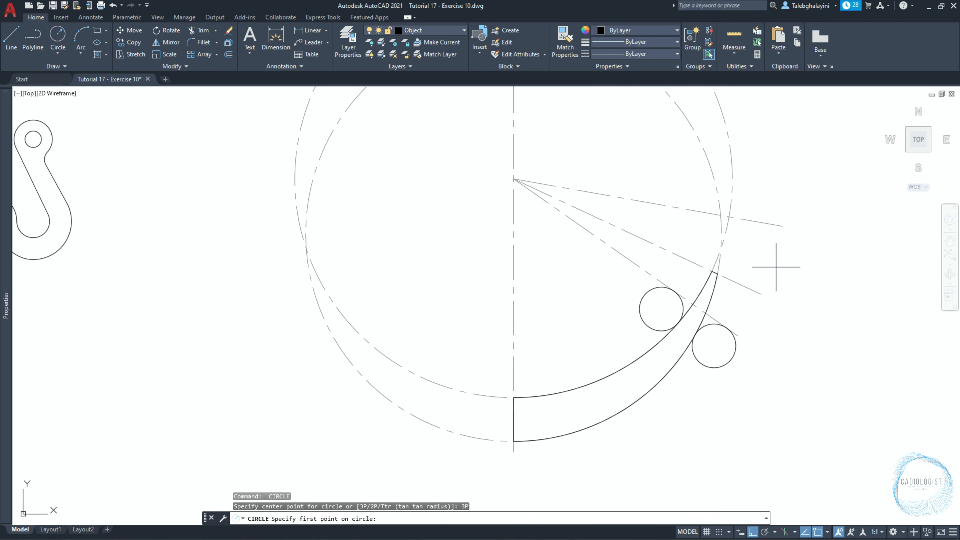
pyautogui.click(729, 216)
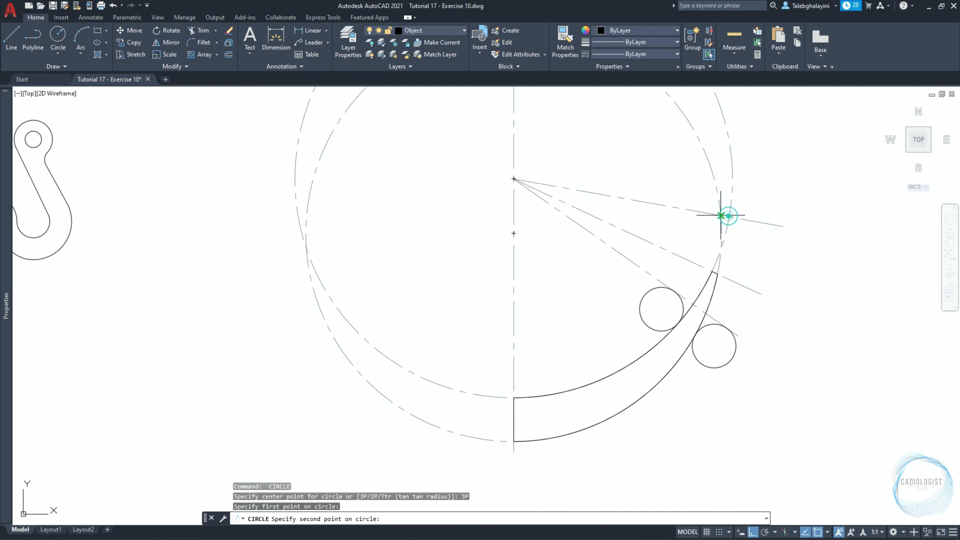
pyautogui.click(513, 179)
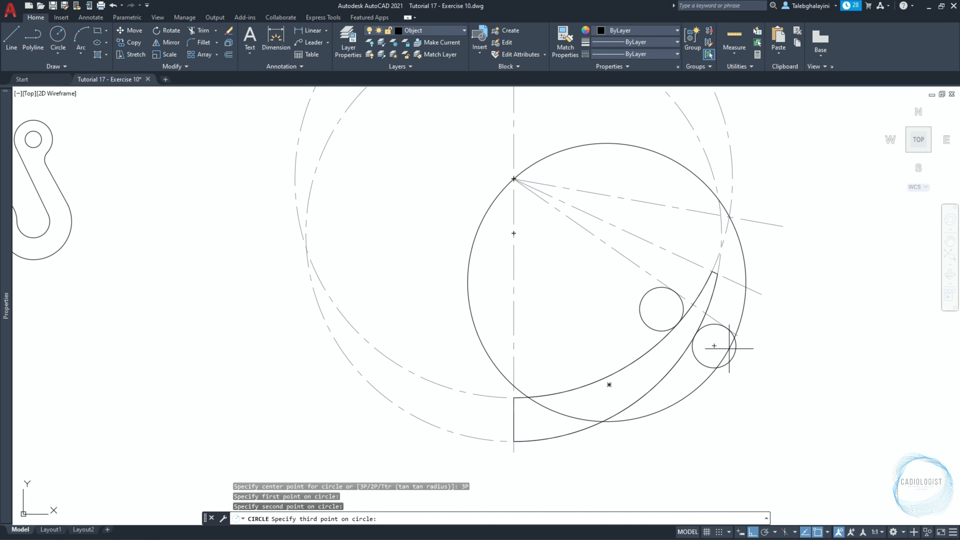
pyautogui.click(727, 328)
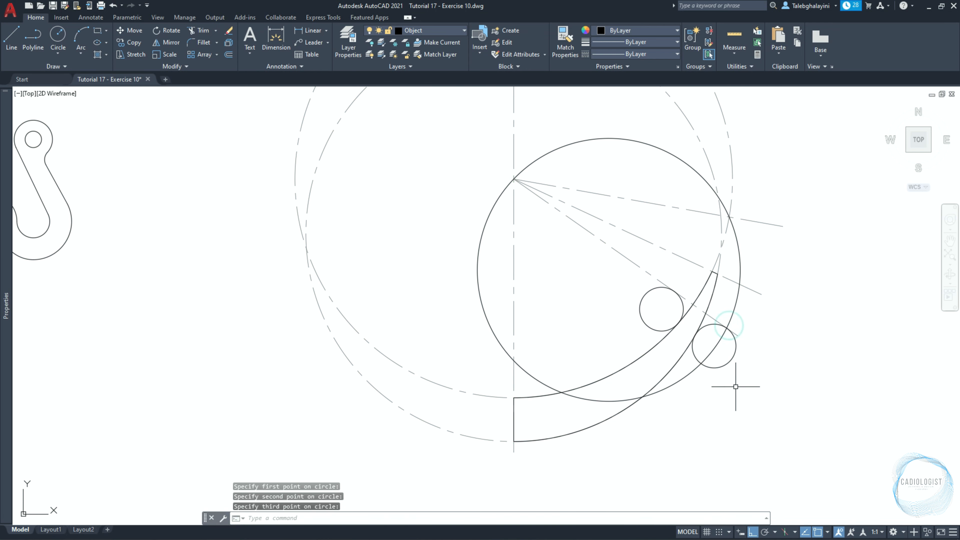
# Mirror the three-point circle about the line from the top angled line's outer-circle intersection to the crescent tip's inner corner, keeping the original.
pyautogui.click(737, 302)
pyautogui.click(737, 303)
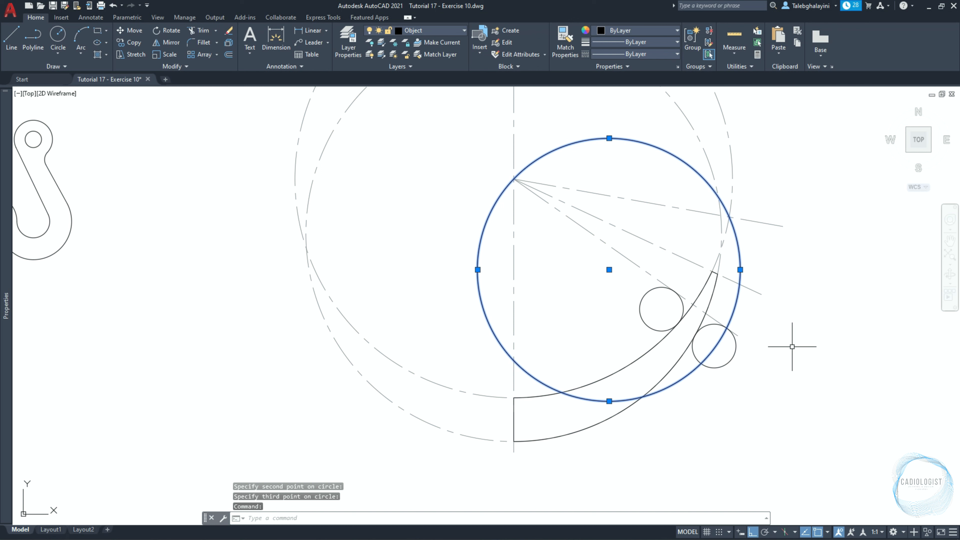
pyautogui.write('mir')
pyautogui.press('Return')
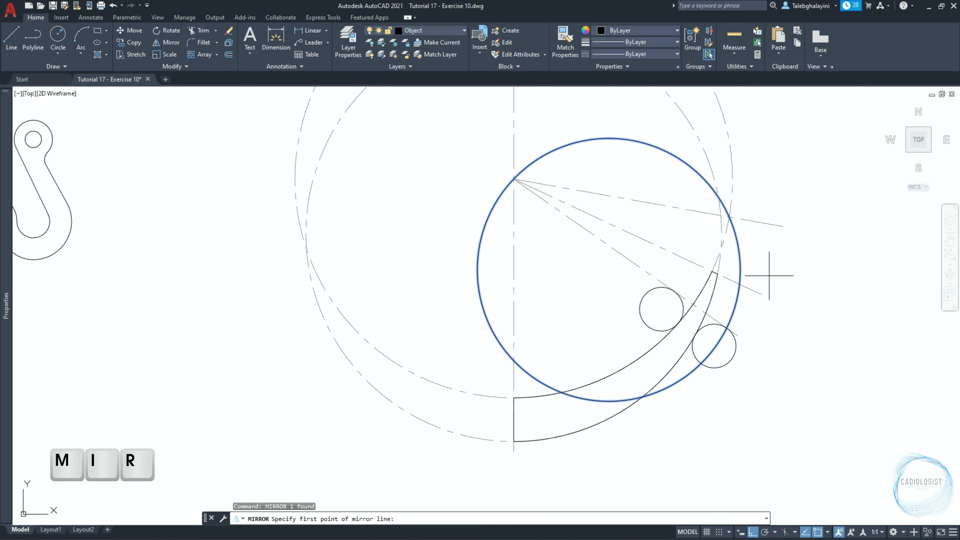
pyautogui.click(728, 216)
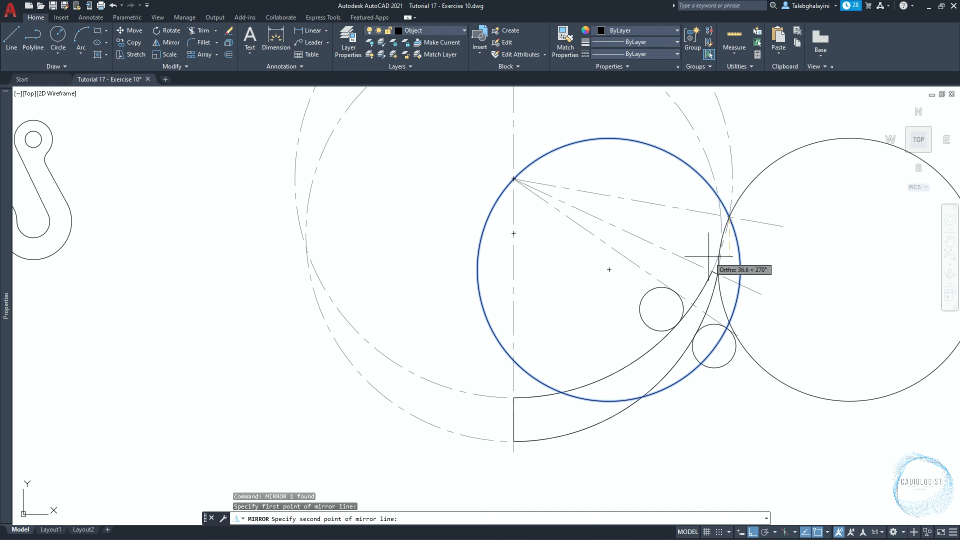
pyautogui.scroll(4, 714, 271)
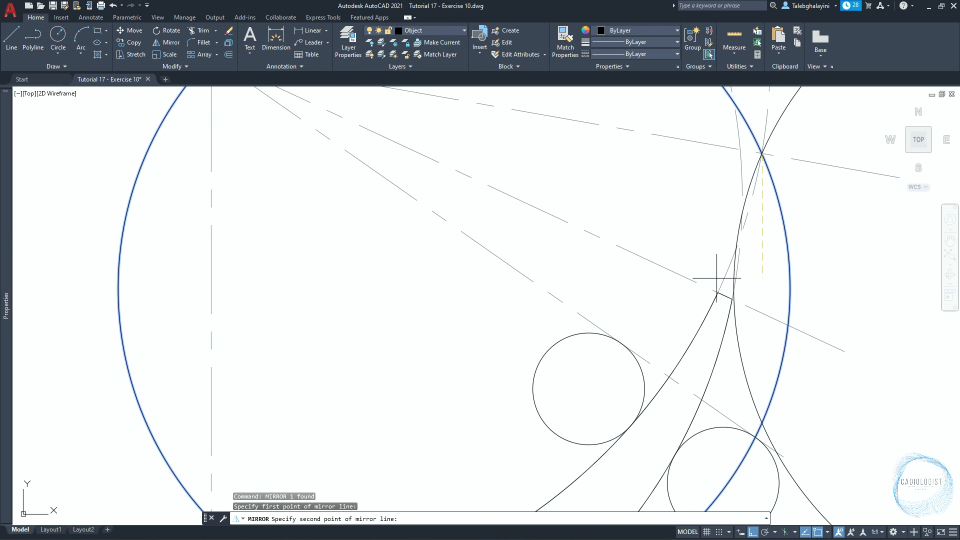
pyautogui.click(717, 292)
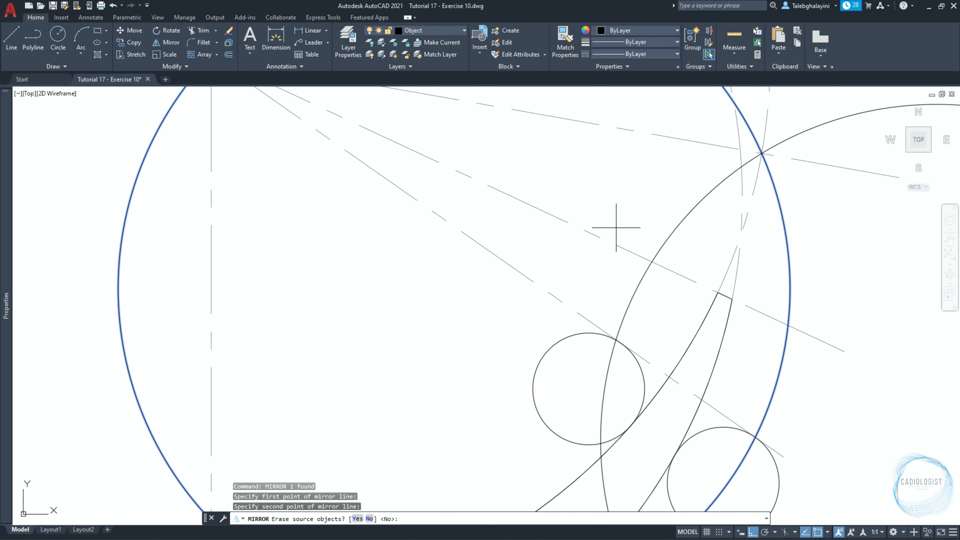
pyautogui.press('Return')
pyautogui.scroll(-2, 616, 227)
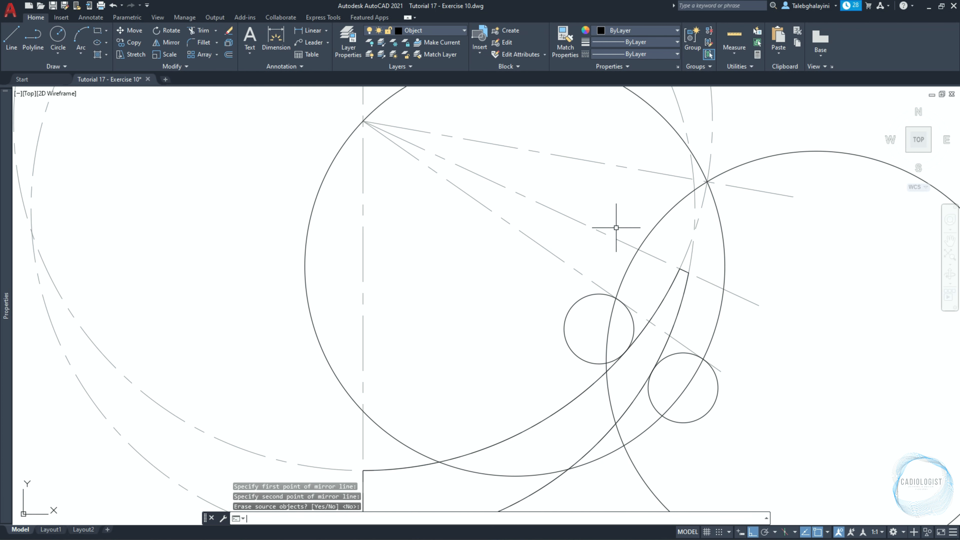
# Isolate the half crescent, the two small tangent circles and the two large three-point circles, hiding the rest of the drawing.
pyautogui.click(568, 333)
pyautogui.click(697, 418)
pyautogui.click(630, 435)
pyautogui.click(617, 452)
pyautogui.click(602, 437)
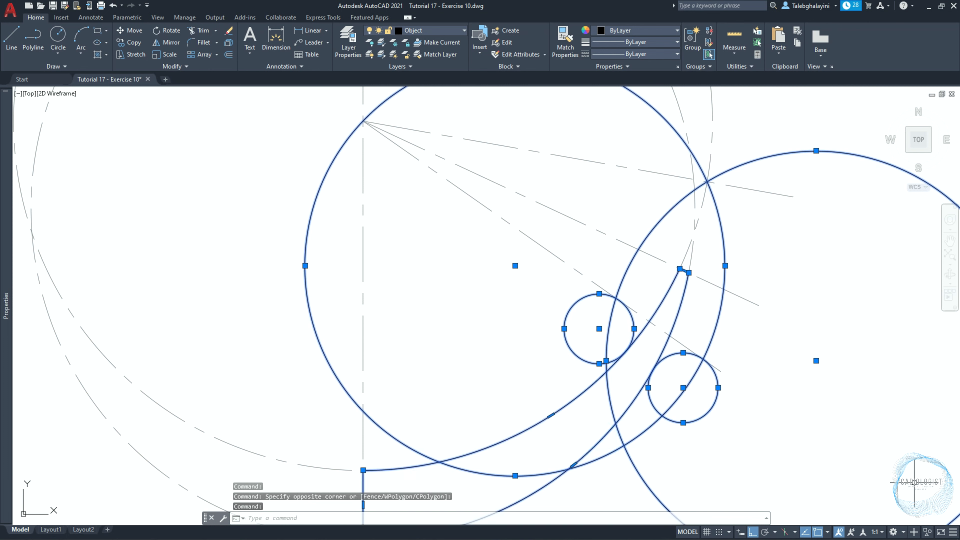
pyautogui.click(926, 533)
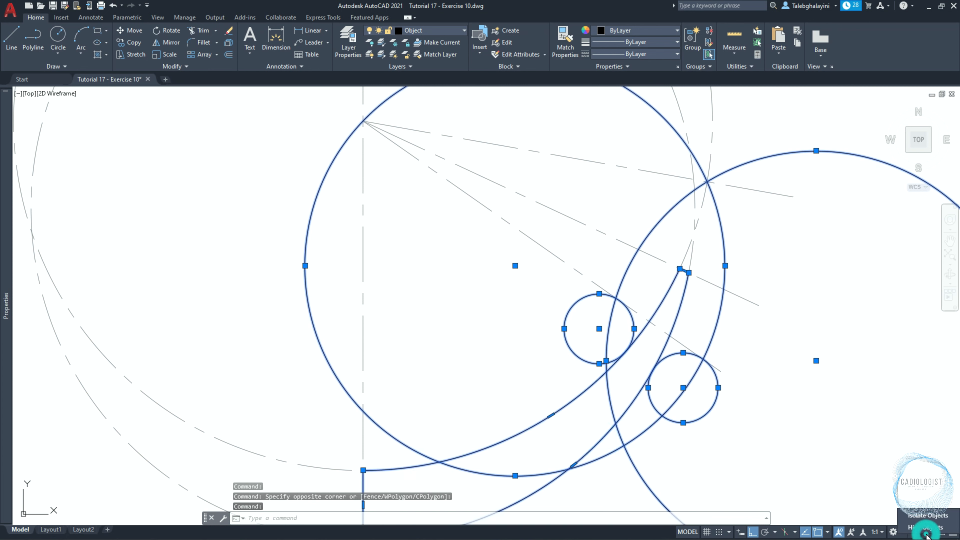
pyautogui.click(927, 515)
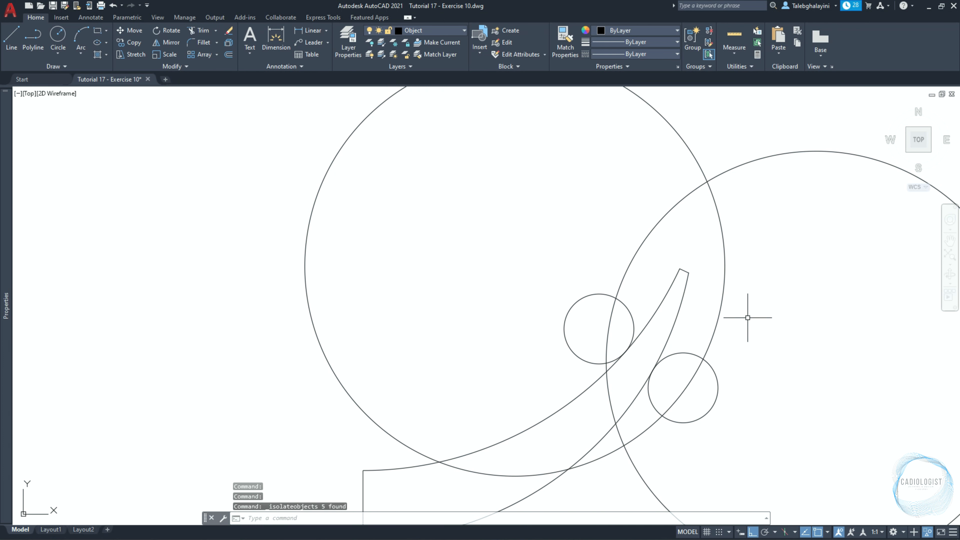
# Create a boundary polyline from the area around the crescent tip enclosed by the two large circles, both small circles and the crescent.
pyautogui.click(106, 54)
pyautogui.click(124, 111)
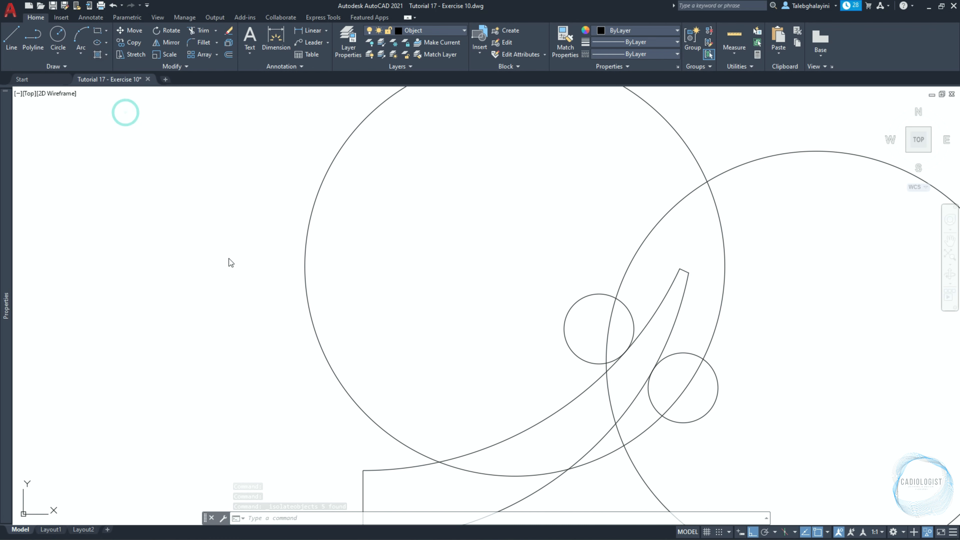
pyautogui.click(421, 222)
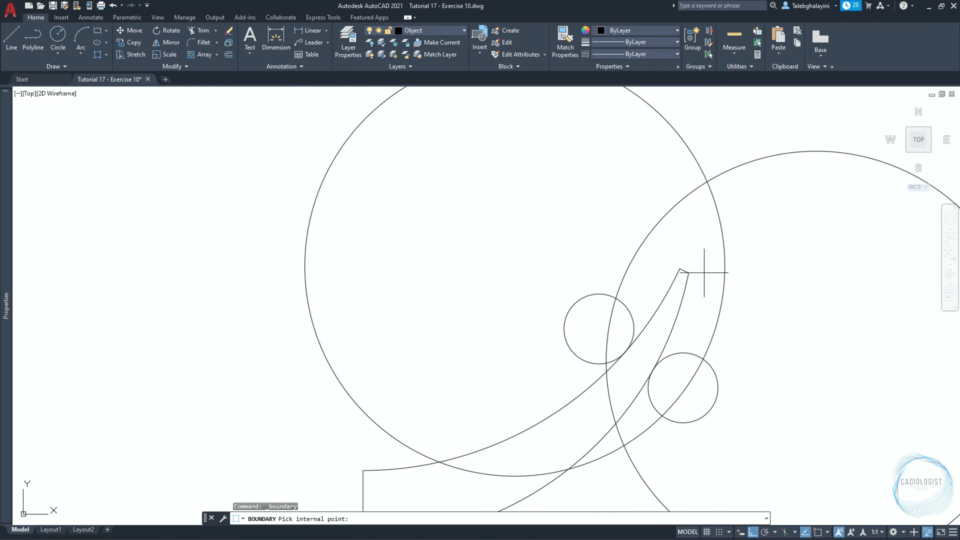
pyautogui.click(704, 269)
pyautogui.press('Return')
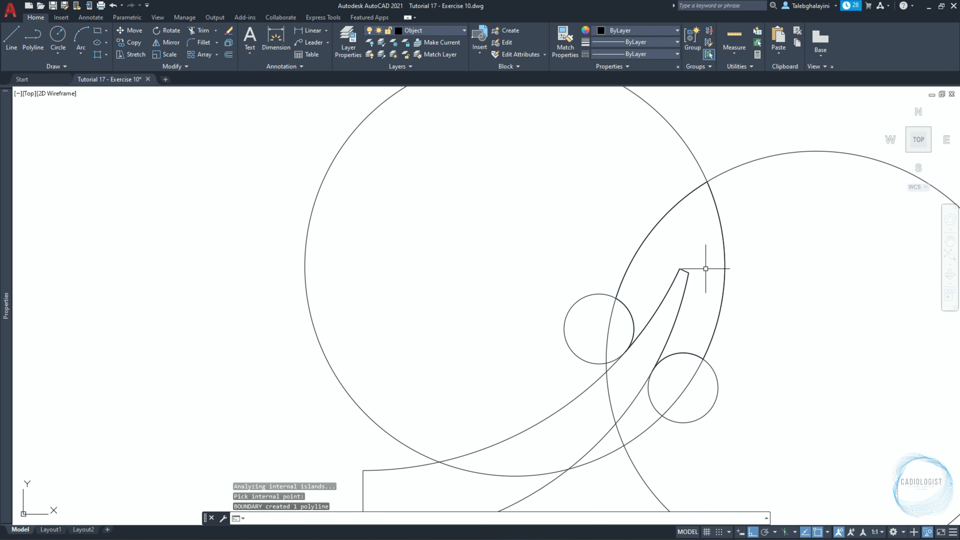
# Delete the two small and two large construction circles and end the object isolation.
pyautogui.scroll(-2, 705, 268)
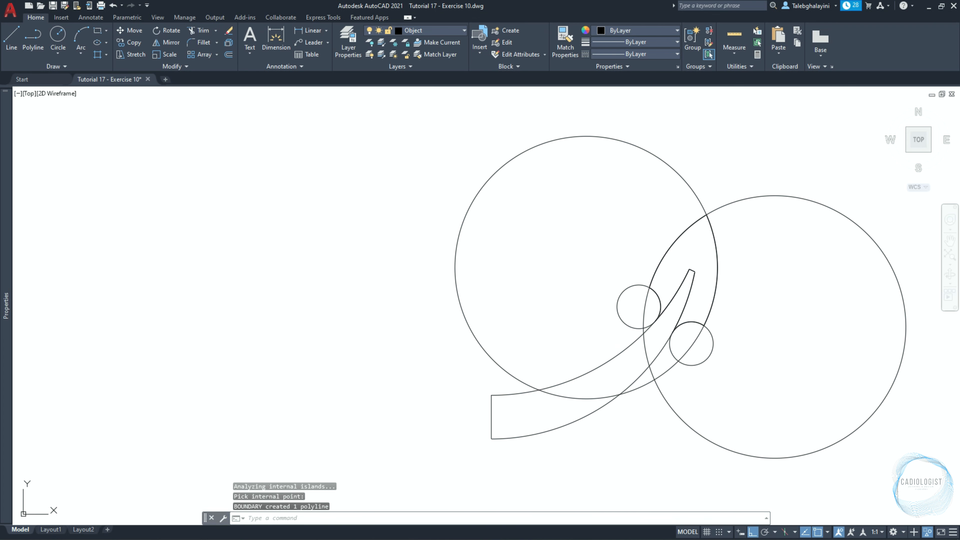
pyautogui.click(620, 317)
pyautogui.click(691, 365)
pyautogui.scroll(2, 669, 377)
pyautogui.click(645, 366)
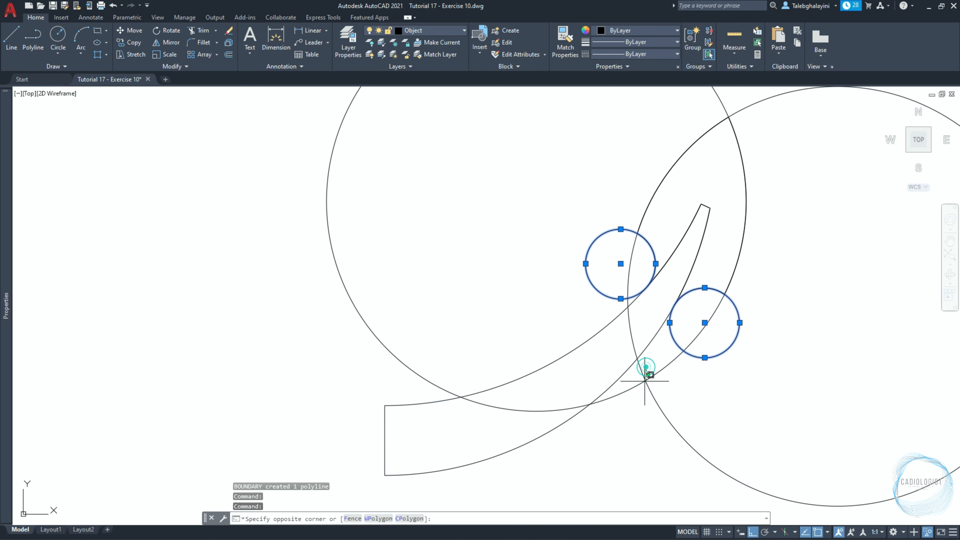
pyautogui.click(643, 383)
pyautogui.press('Delete')
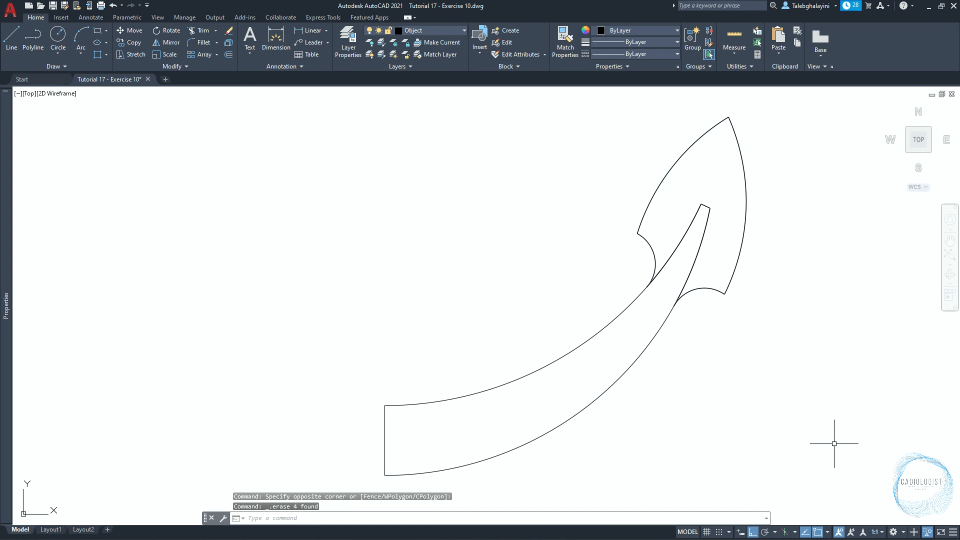
pyautogui.click(928, 531)
pyautogui.click(922, 515)
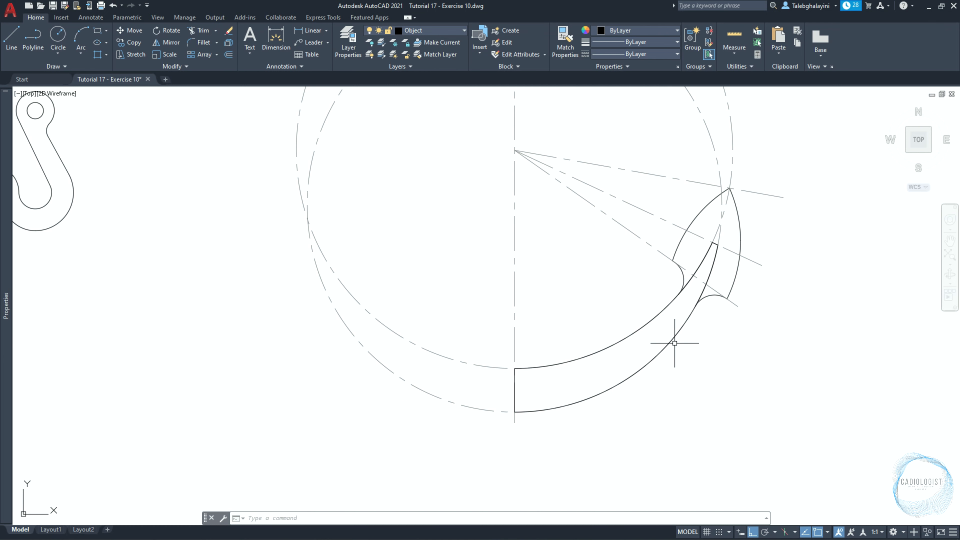
# Mirror the half crescent and its pointed tip outline about the vertical centre line, keeping the originals.
pyautogui.click(503, 451)
pyautogui.click(817, 158)
pyautogui.write('mi')
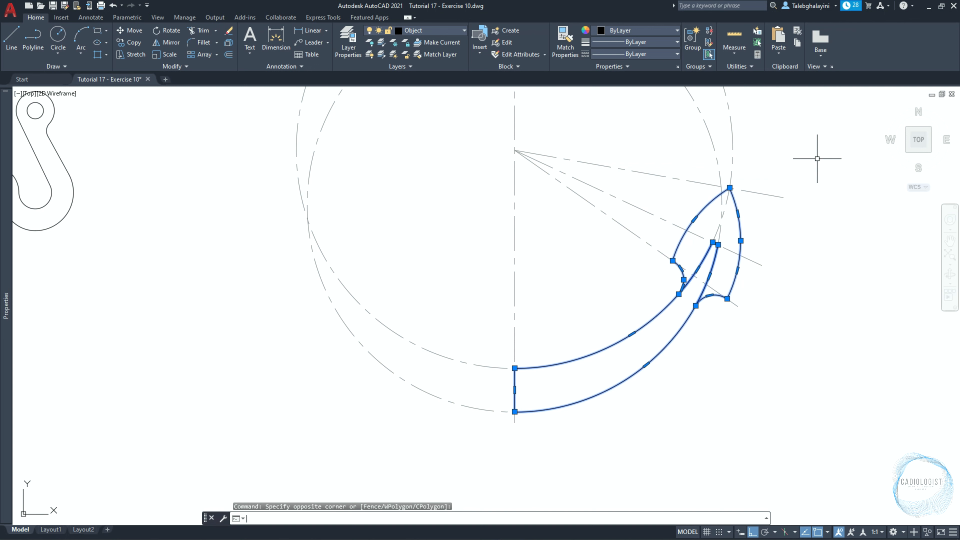
pyautogui.press('Return')
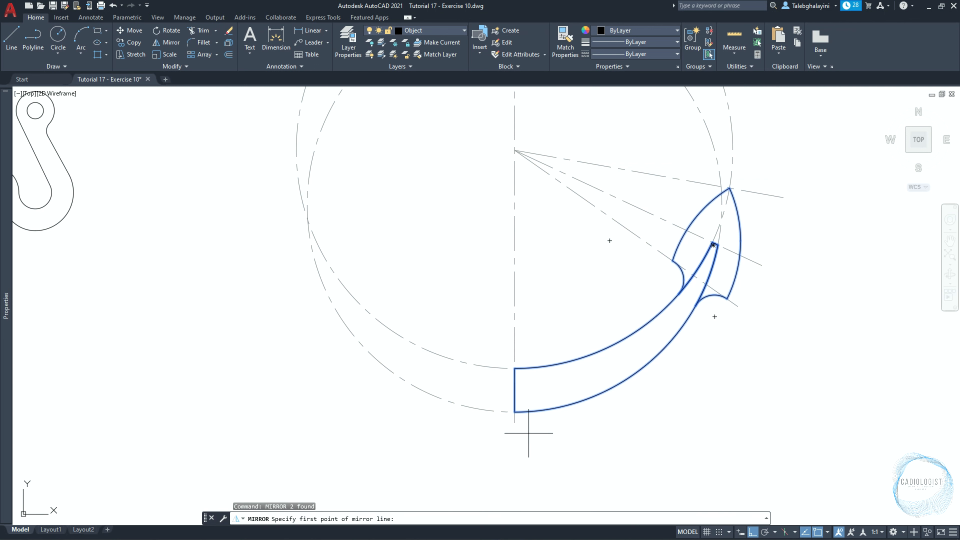
pyautogui.click(514, 411)
pyautogui.click(508, 462)
pyautogui.press('Return')
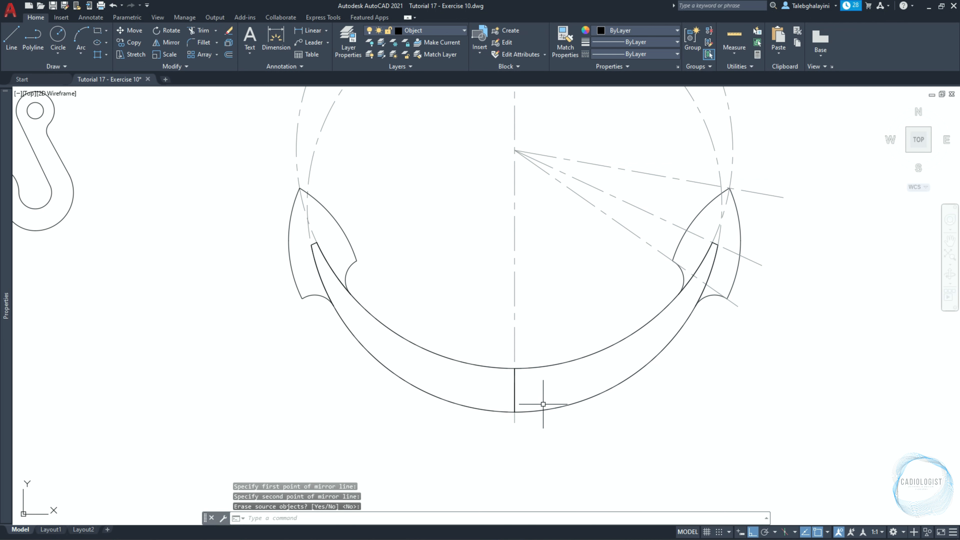
# Explode both crescent halves into separate arcs and lines.
pyautogui.click(544, 405)
pyautogui.click(491, 408)
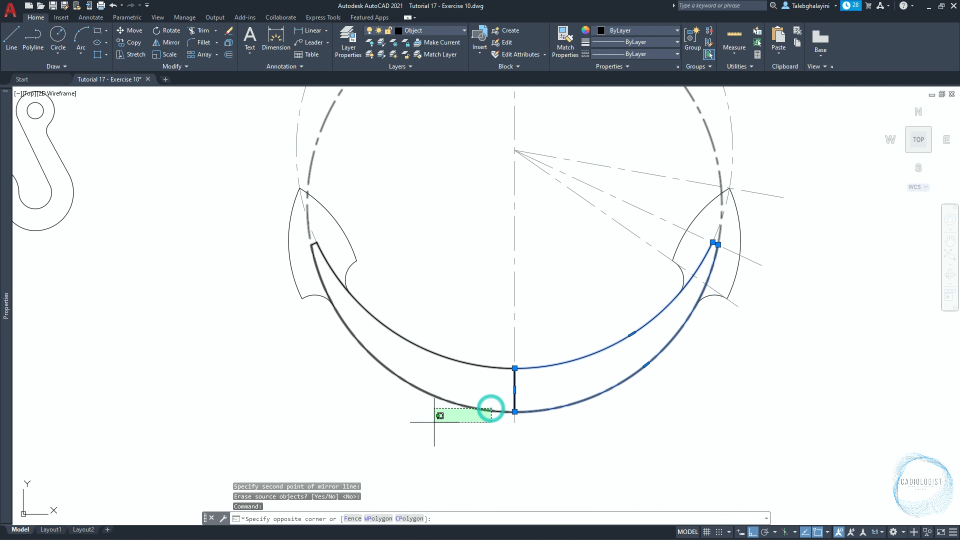
pyautogui.click(489, 401)
pyautogui.write('x')
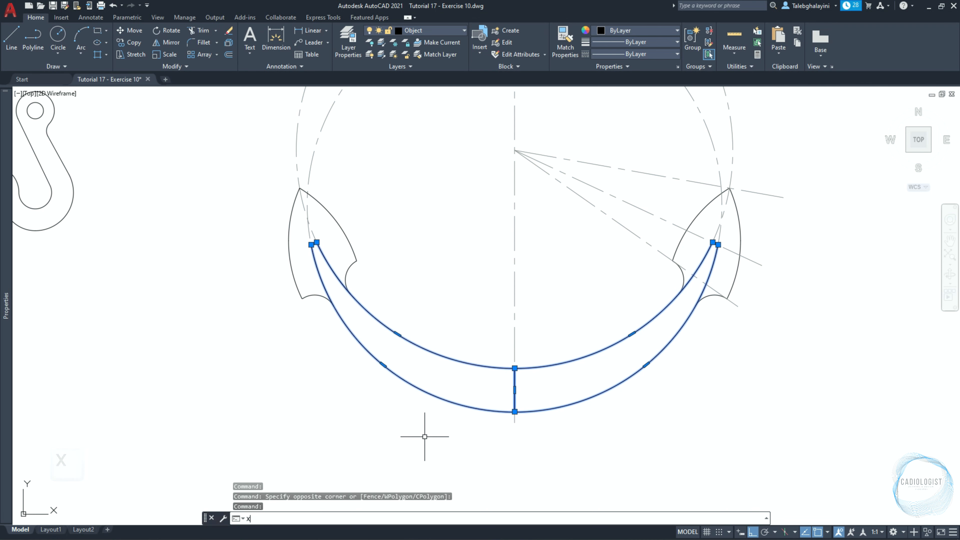
pyautogui.press('Return')
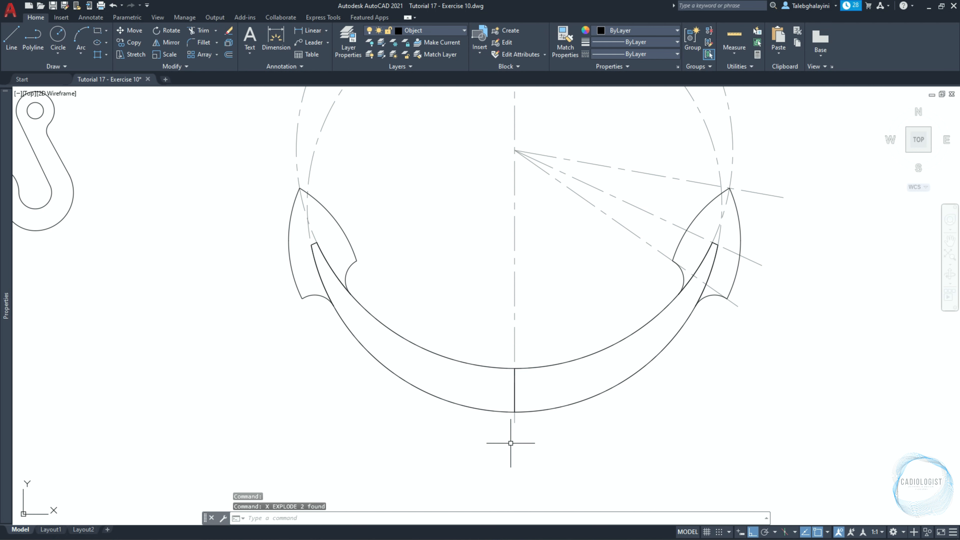
# Delete the two overlapping vertical lines that divide the crescent at the centre line.
pyautogui.click(511, 443)
pyautogui.click(539, 337)
pyautogui.press('Delete')
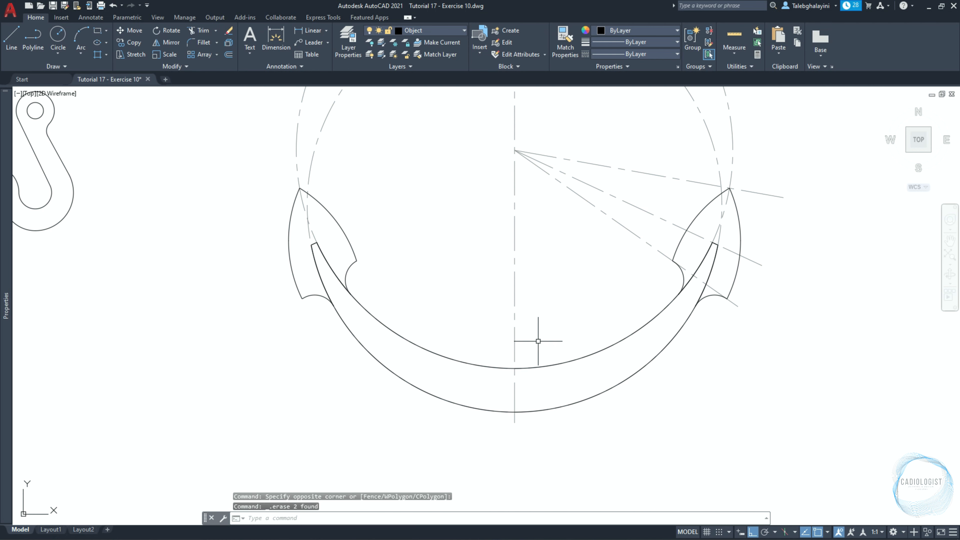
# Join the crescent's arcs and short end lines into a single polyline.
pyautogui.click(228, 225)
pyautogui.click(813, 446)
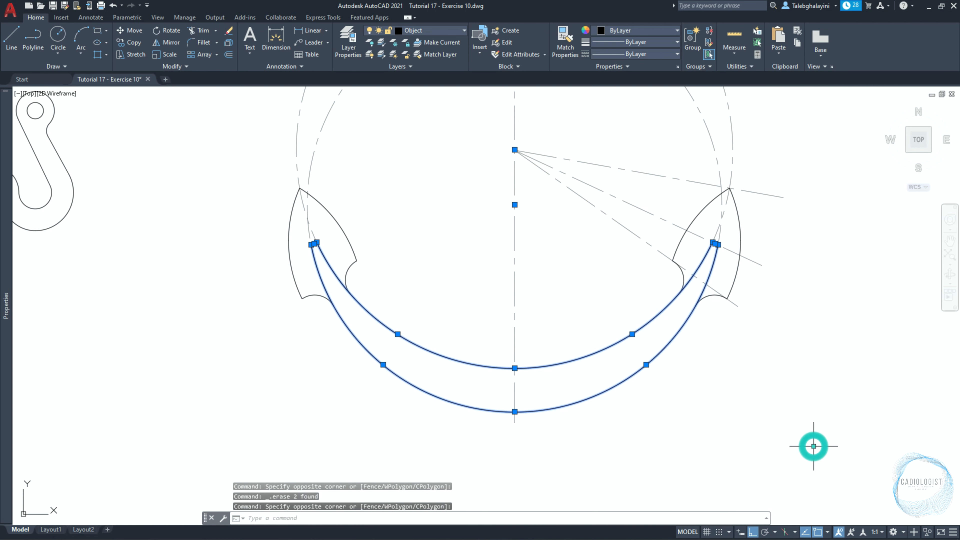
pyautogui.click(184, 65)
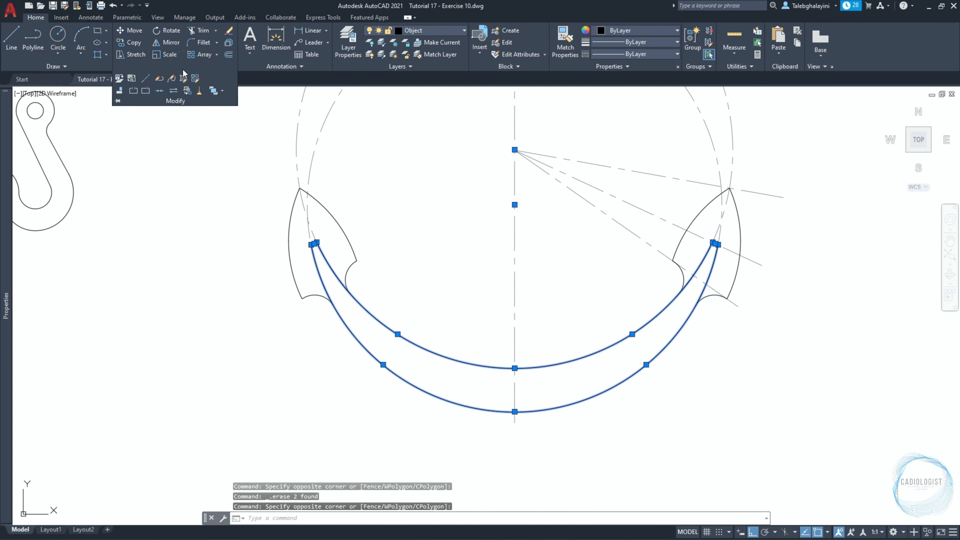
pyautogui.click(160, 91)
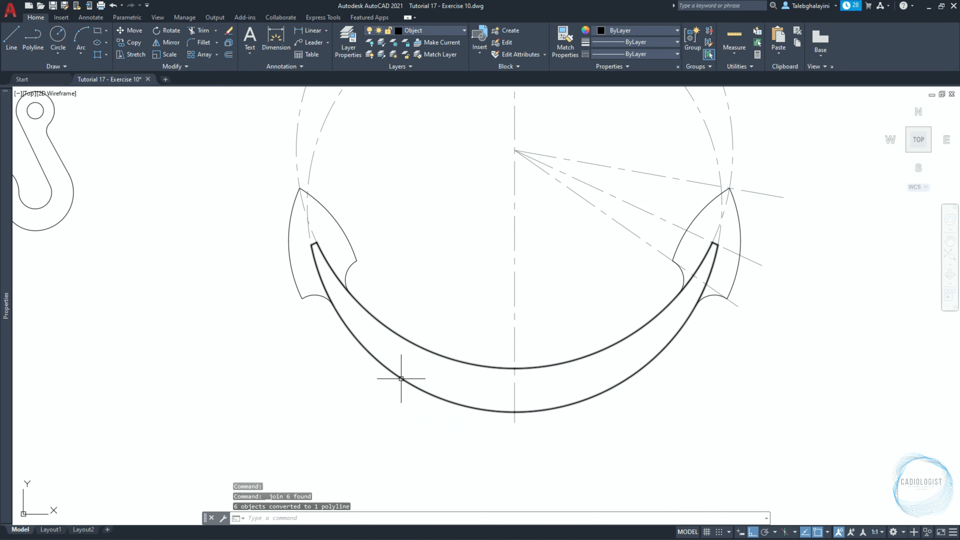
# Draw a rectangle 240 mm long and 10 mm wide below the crescent.
pyautogui.scroll(-2, 737, 425)
pyautogui.moveTo(745, 423); pyautogui.dragTo(742, 421, button='middle')
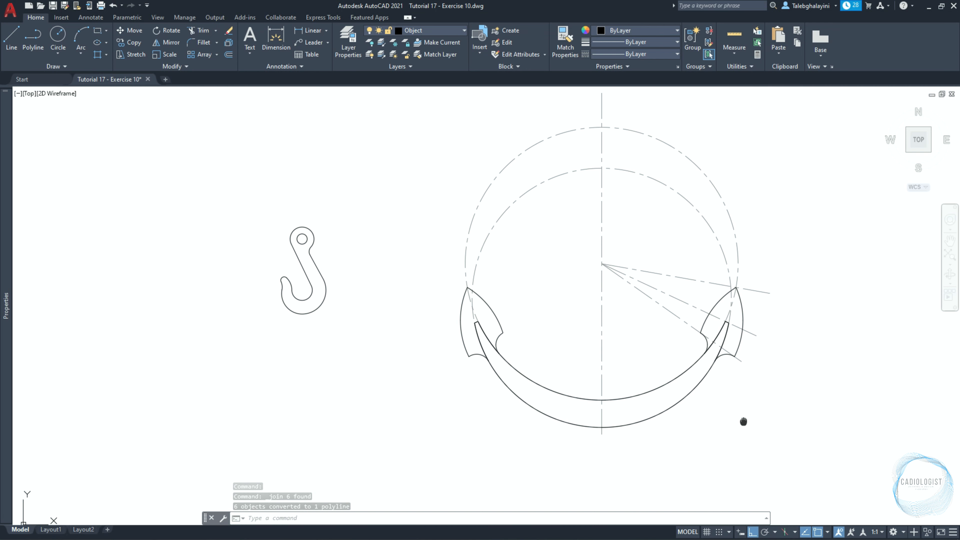
pyautogui.scroll(2, 592, 504)
pyautogui.write('REC')
pyautogui.press('Return')
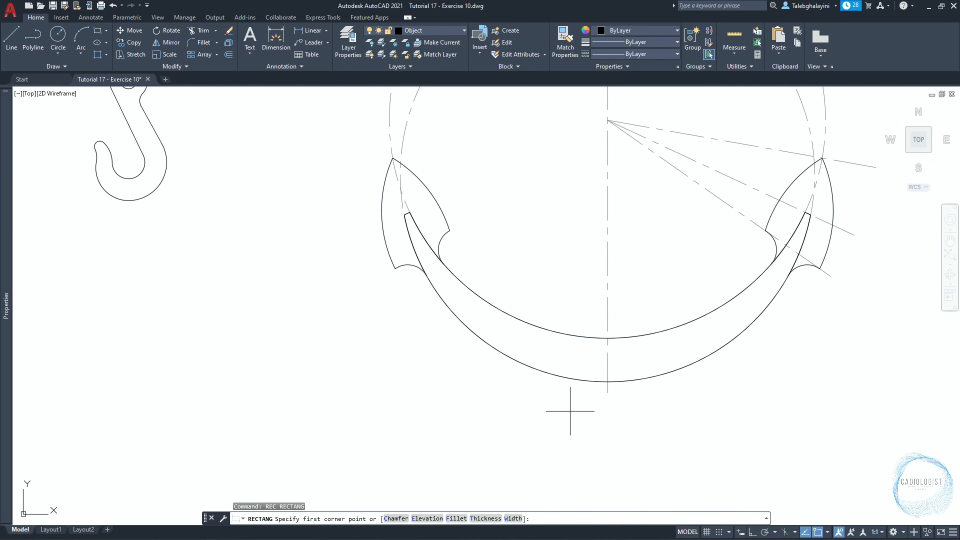
pyautogui.click(563, 412)
pyautogui.write('D')
pyautogui.press('Return')
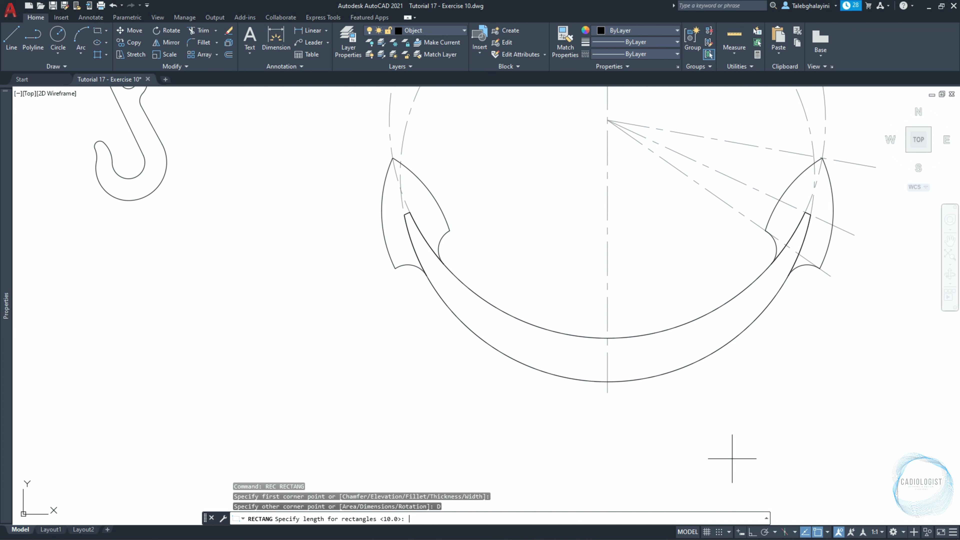
pyautogui.write('240')
pyautogui.press('Return')
pyautogui.write('10')
pyautogui.press('Return')
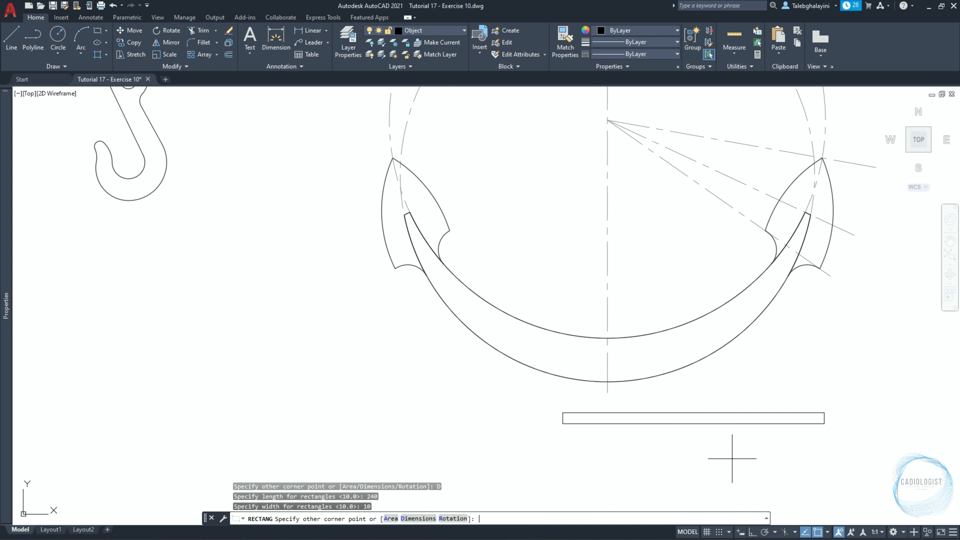
pyautogui.click(731, 455)
# Move the rectangle by its top edge's midpoint to the crescent's lowest point on the vertical centre line.
pyautogui.click(728, 423)
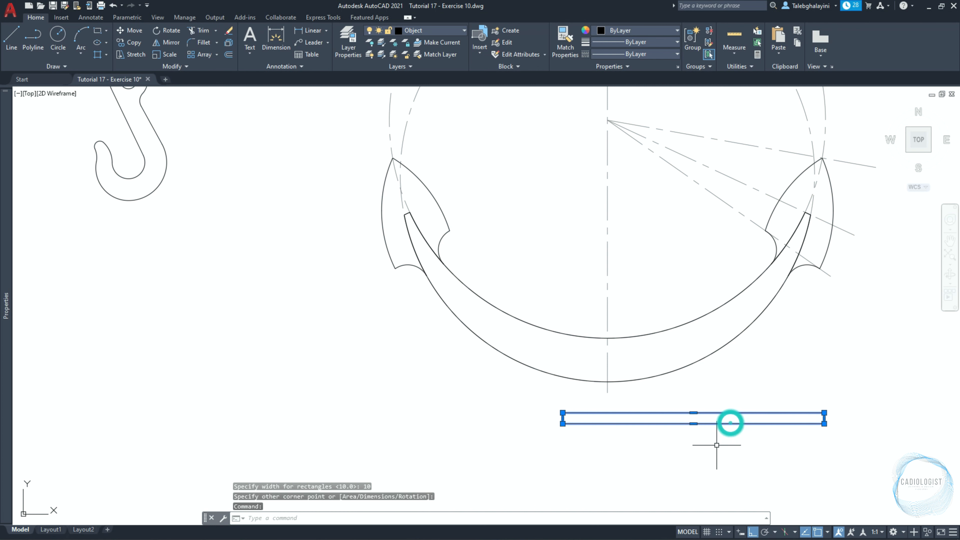
pyautogui.write('M')
pyautogui.press('Return')
pyautogui.click(693, 417)
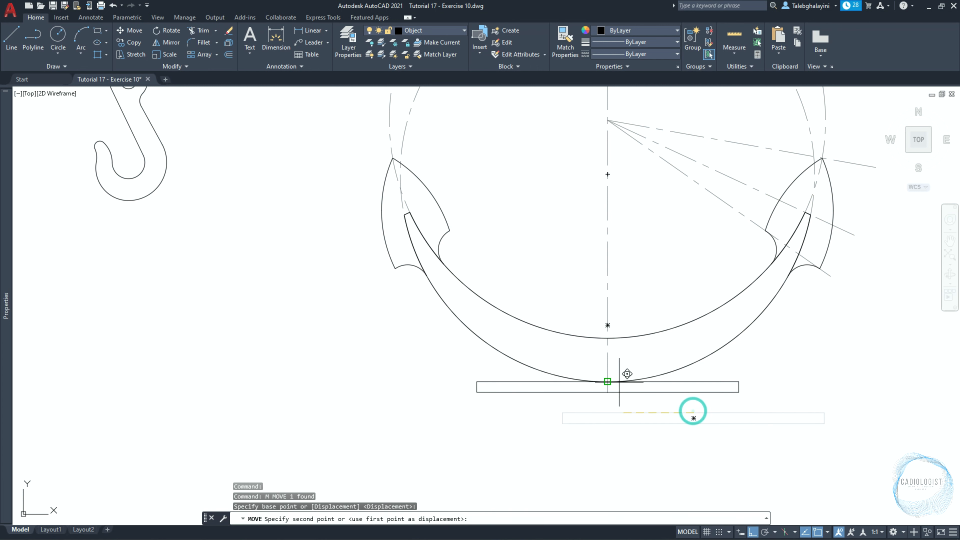
pyautogui.click(607, 381)
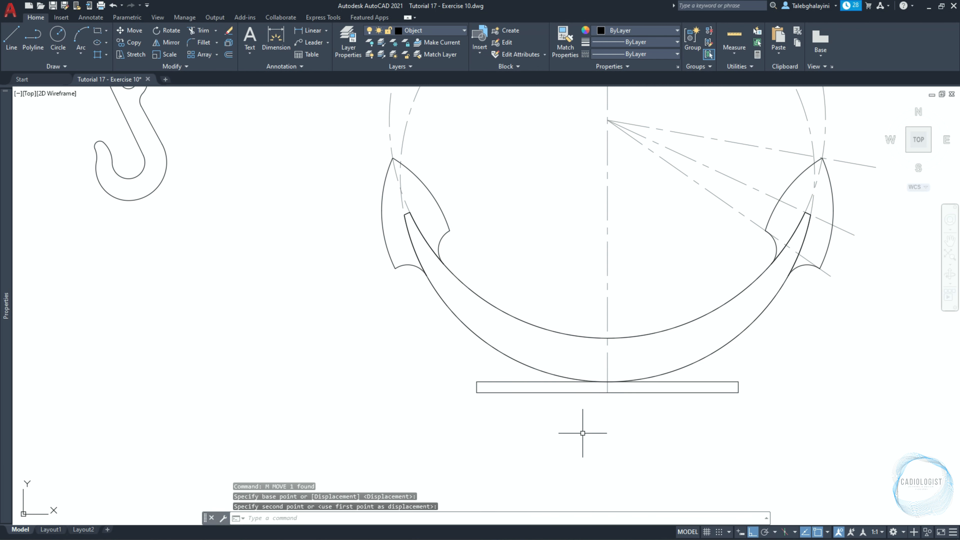
# Draw a 15 mm radius circle tangent to the right part of the crescent's outer arc and the rectangle's top edge.
pyautogui.write('c')
pyautogui.press('Return')
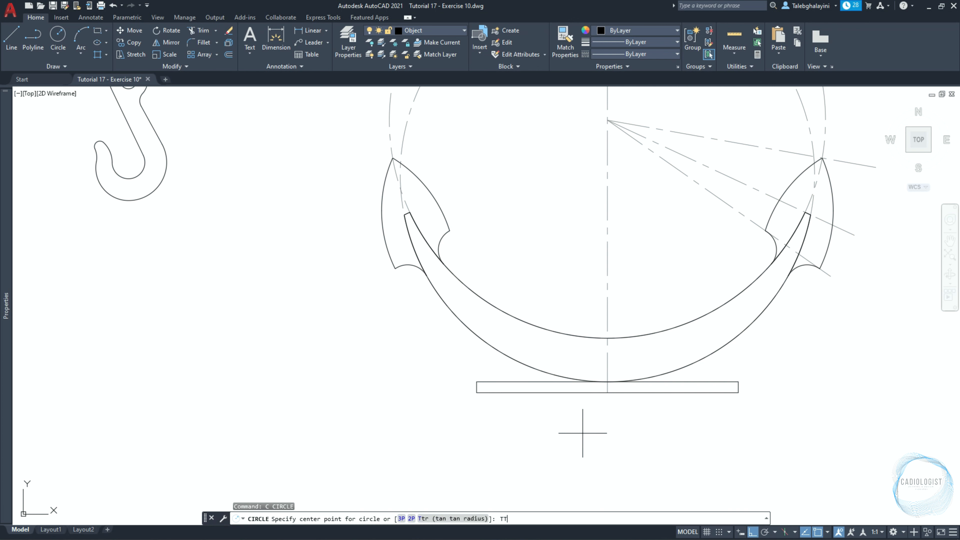
pyautogui.press('Return')
pyautogui.scroll(2, 713, 417)
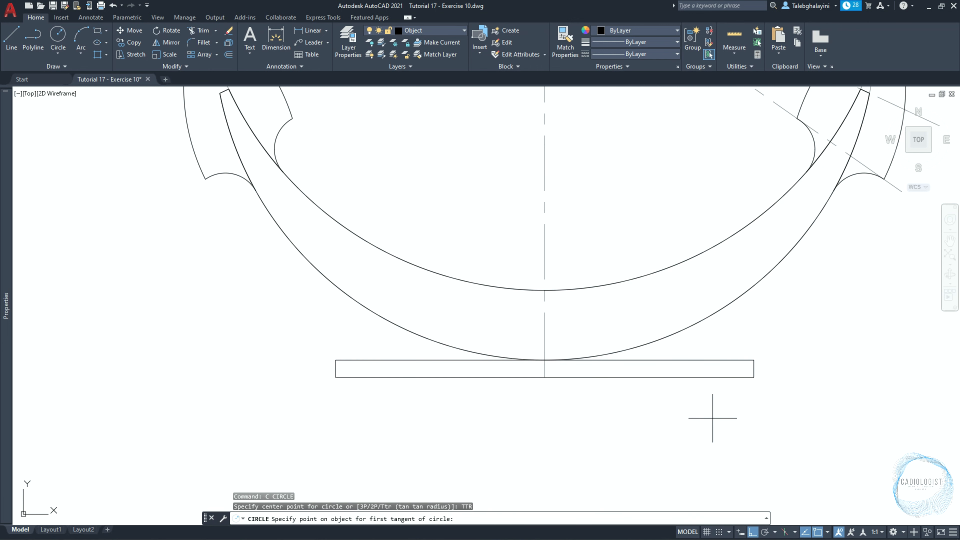
pyautogui.click(703, 322)
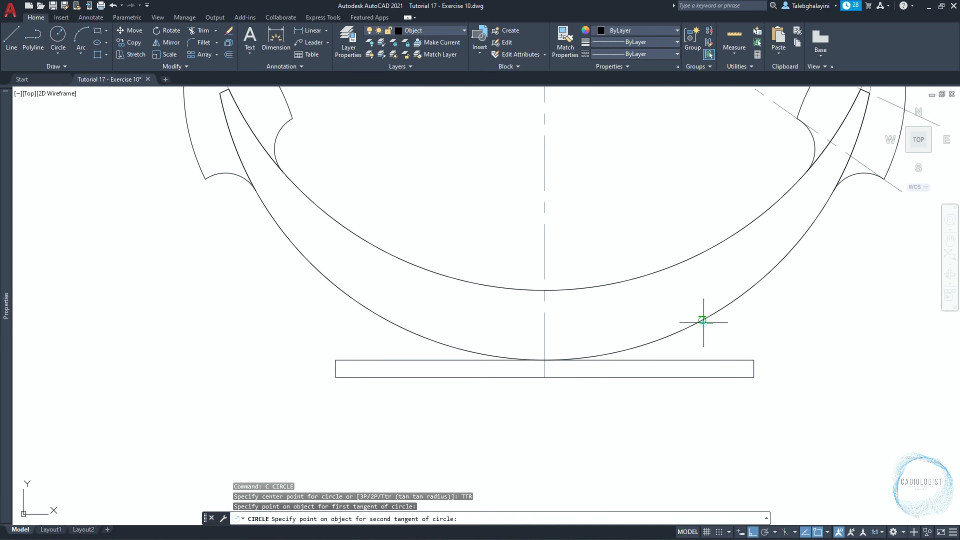
pyautogui.click(704, 358)
pyautogui.write('15')
pyautogui.press('Return')
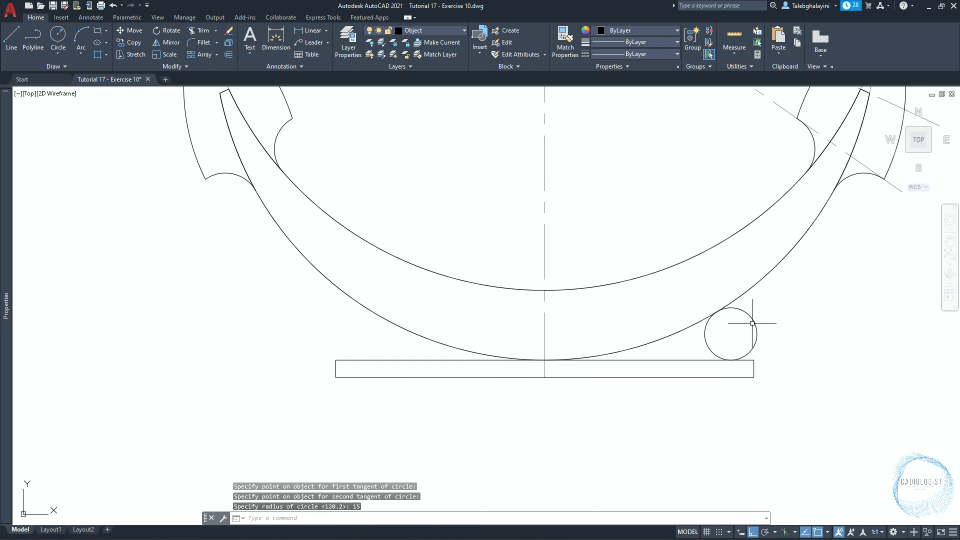
# Mirror the 15 mm radius circle about the vertical centre line, keeping the original.
pyautogui.click(752, 323)
pyautogui.write('mi')
pyautogui.press('Return')
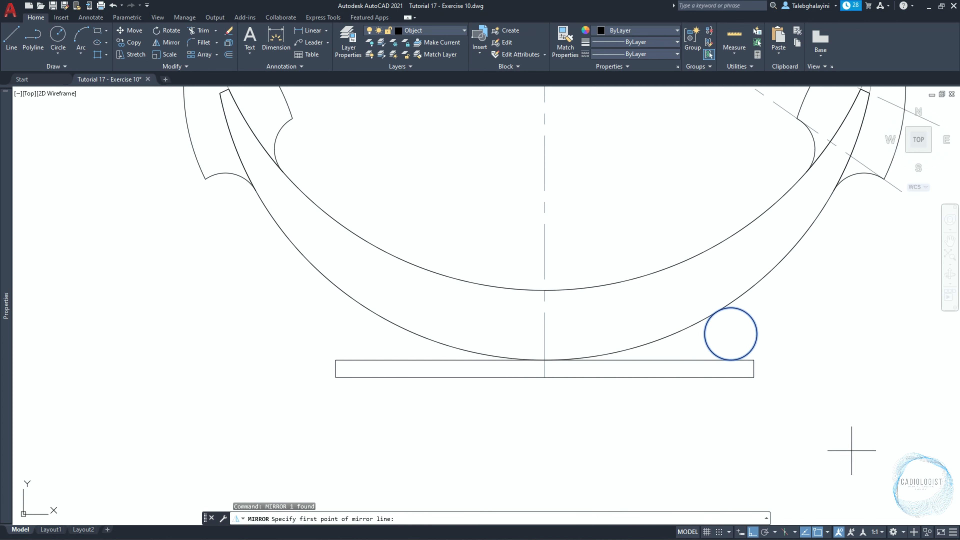
pyautogui.click(545, 368)
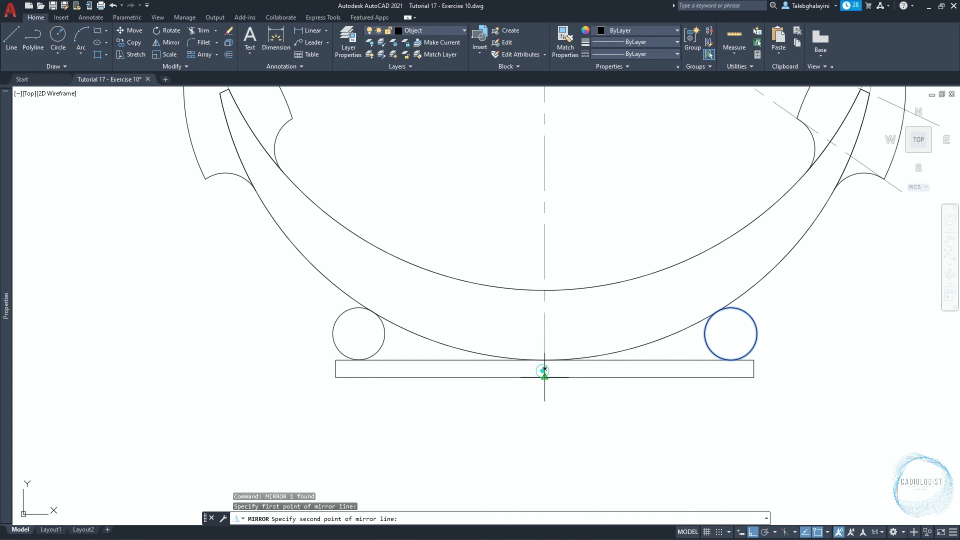
pyautogui.click(532, 426)
# Create boundary polylines from the two regions enclosed by the crescent's outer arc, the 15 mm radius circles and the rectangle's top edge.
pyautogui.write('BO')
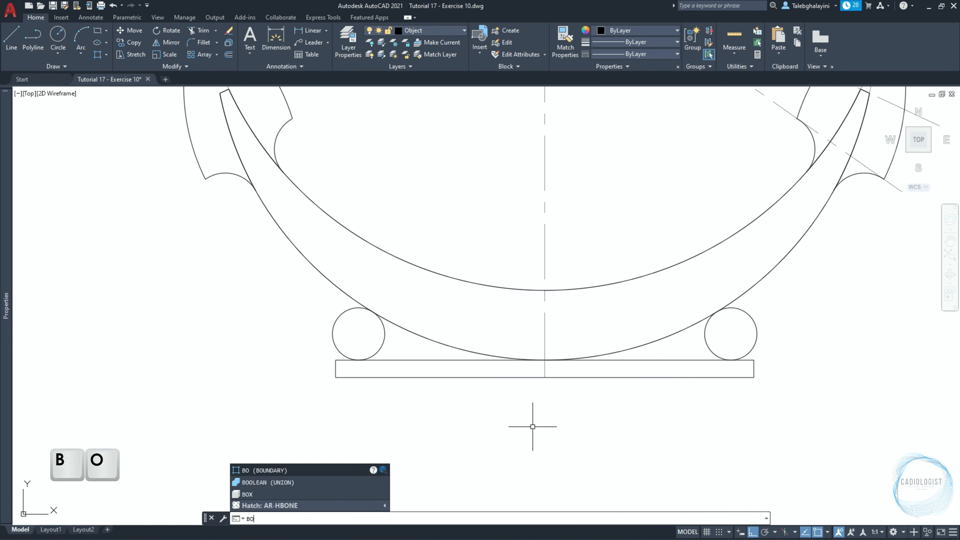
pyautogui.press('Return')
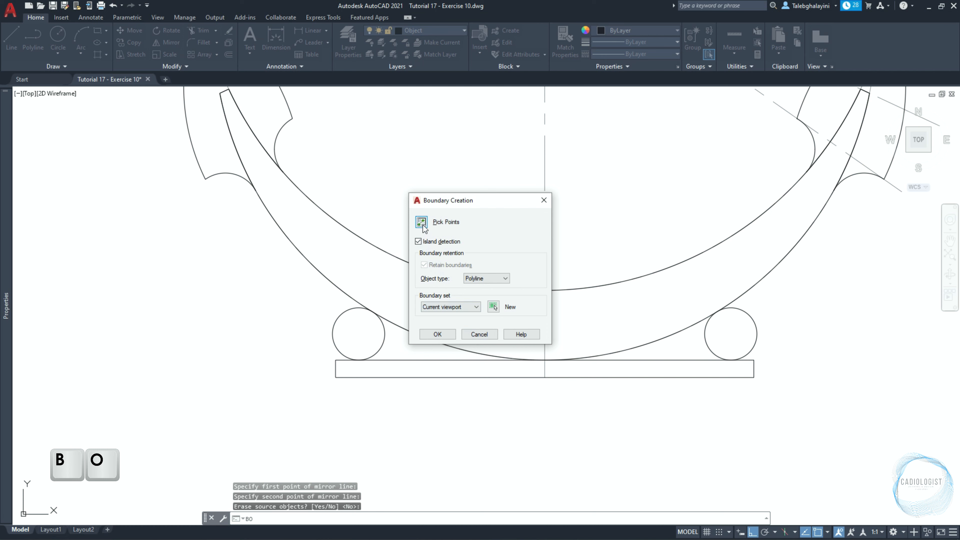
pyautogui.click(422, 222)
pyautogui.click(678, 353)
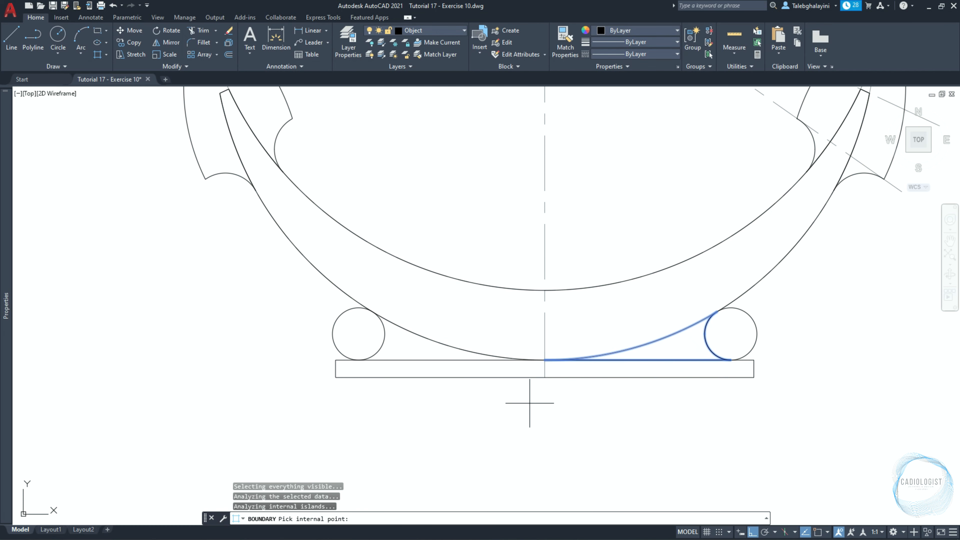
pyautogui.click(410, 348)
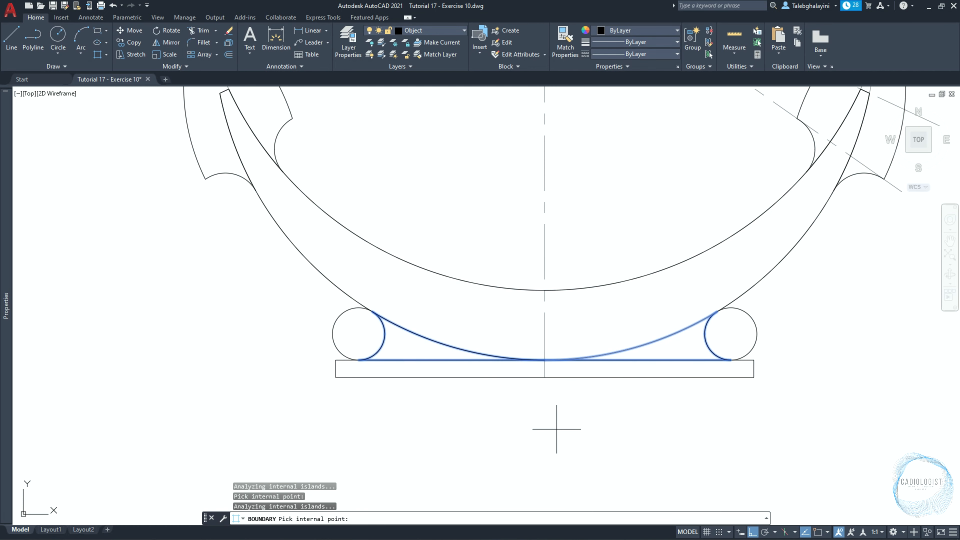
pyautogui.press('Return')
# Delete both 15 mm radius circles beside the crescent's base.
pyautogui.click(333, 342)
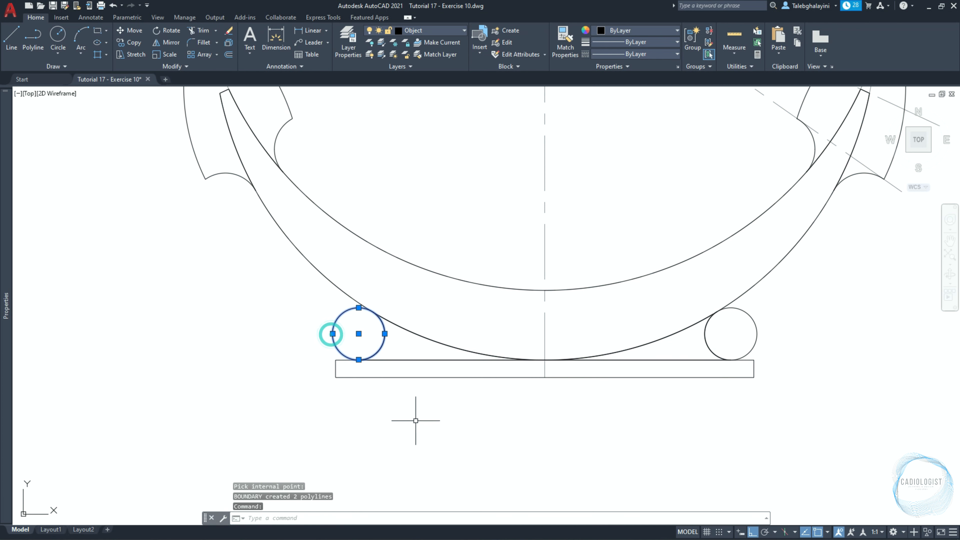
pyautogui.click(755, 326)
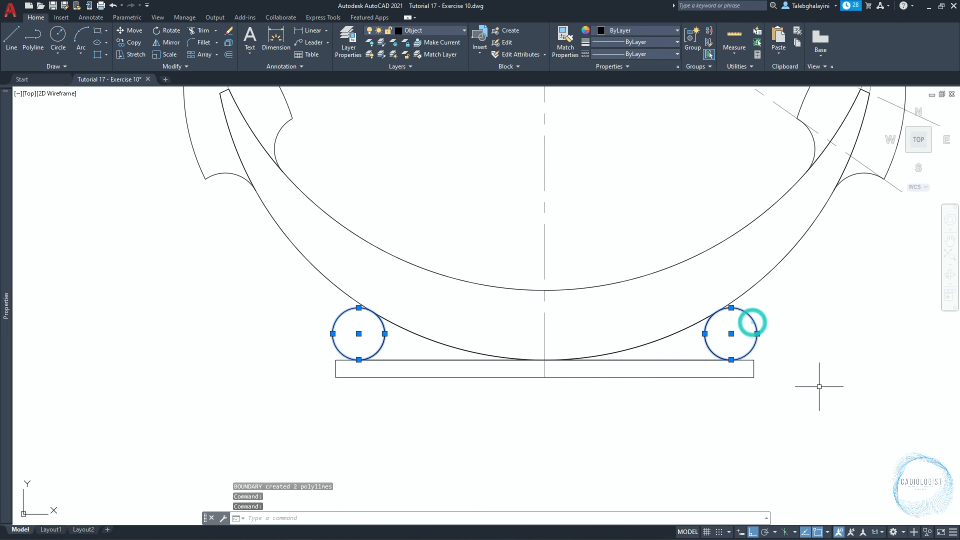
pyautogui.press('Delete')
# Offset the dashed construction circle that follows the crescent's outer arc 30 mm outward.
pyautogui.write('o')
pyautogui.press('Return')
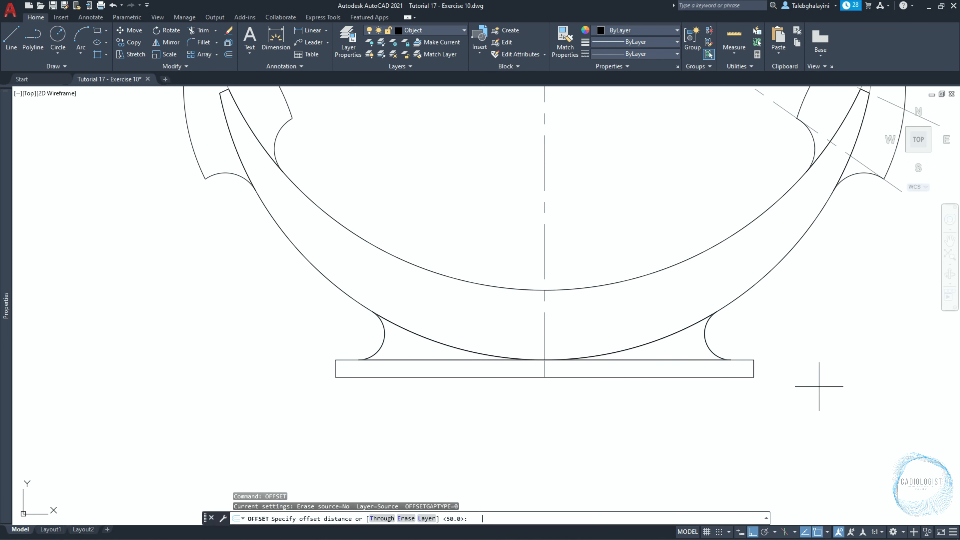
pyautogui.write('30')
pyautogui.press('Return')
pyautogui.scroll(-2, 818, 387)
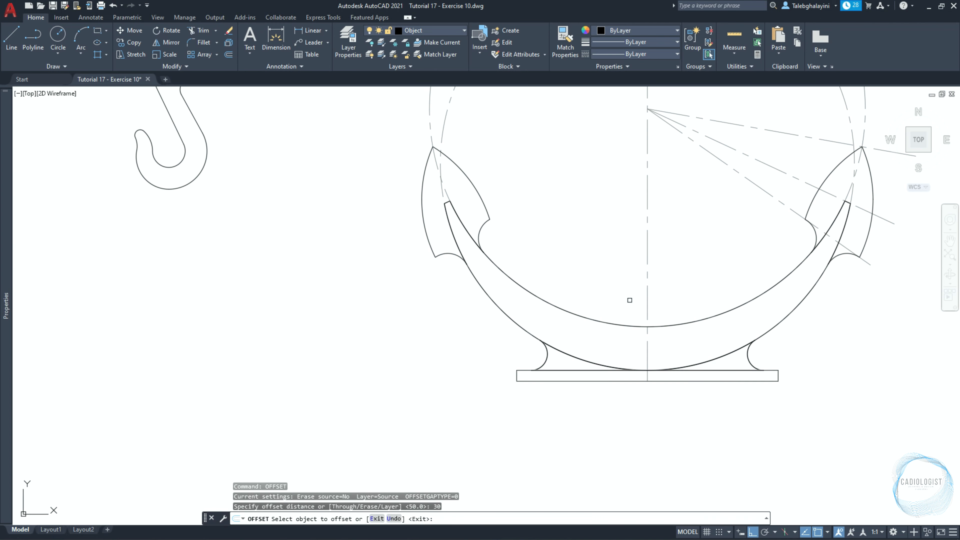
pyautogui.click(441, 135)
pyautogui.click(409, 305)
# Offset the outermost dashed construction circle another 10 mm outward.
pyautogui.press('Return')
pyautogui.press('Return')
pyautogui.write('10')
pyautogui.press('Return')
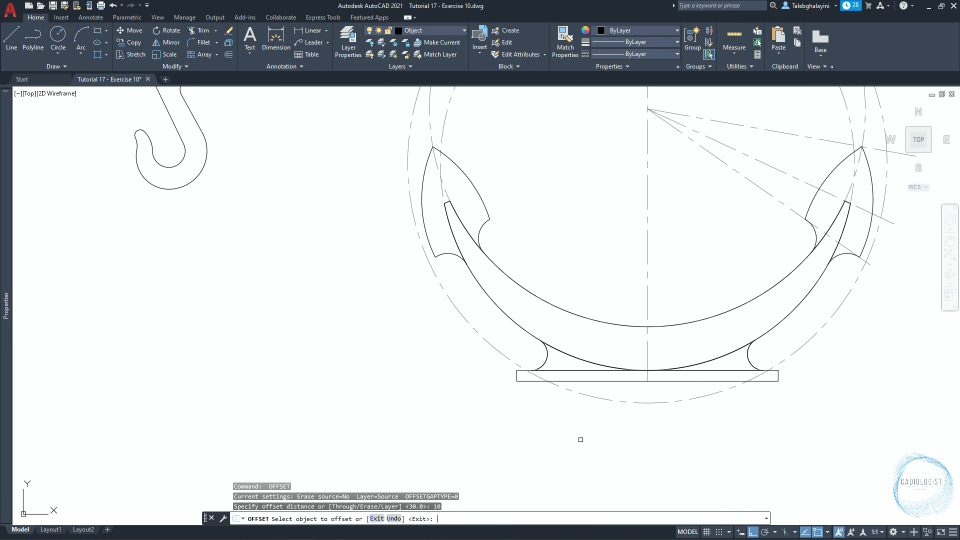
pyautogui.click(579, 396)
pyautogui.click(601, 452)
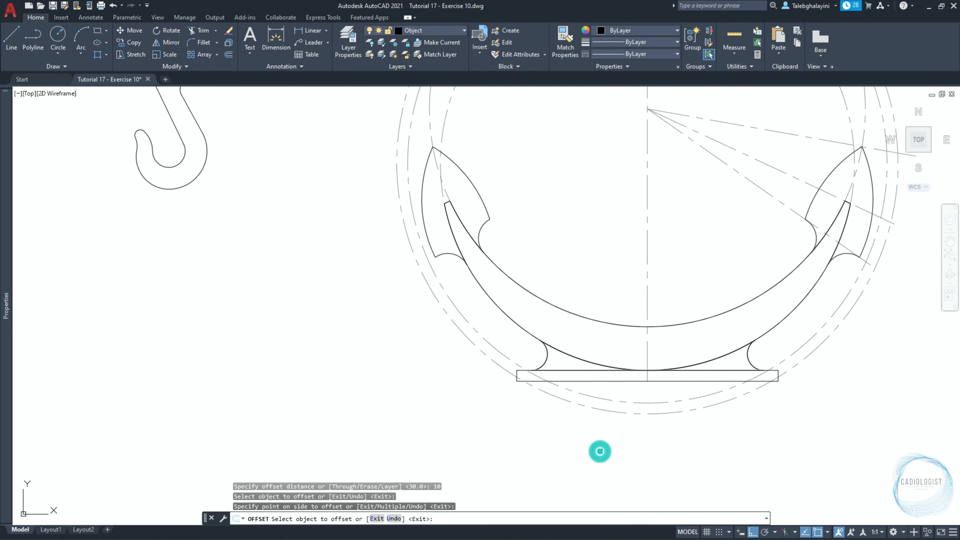
# Draw a 10 mm radius circle tangent to the base rectangle's bottom edge and the outermost dashed circle, right of the centre line.
pyautogui.write('c')
pyautogui.press('Return')
pyautogui.write('TT')
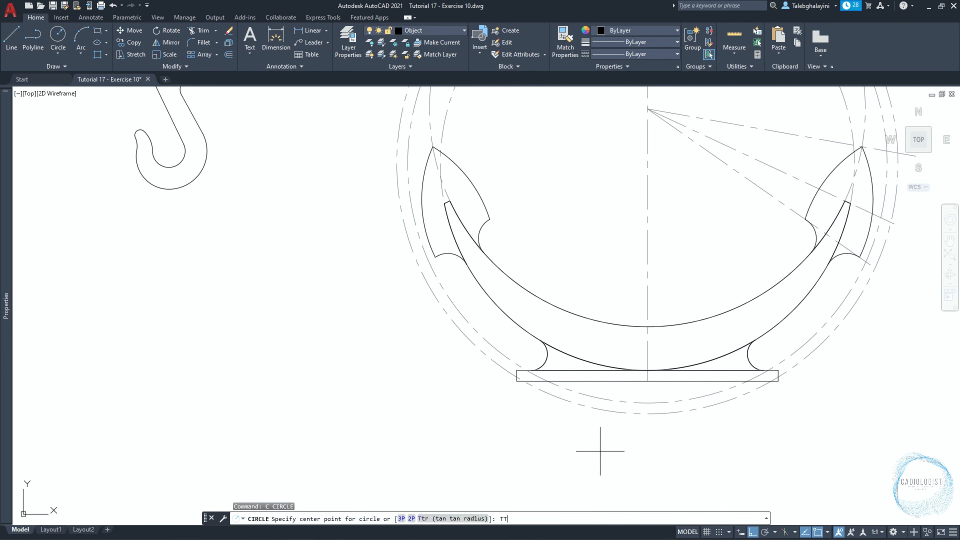
pyautogui.write('R')
pyautogui.press('Return')
pyautogui.scroll(4, 753, 417)
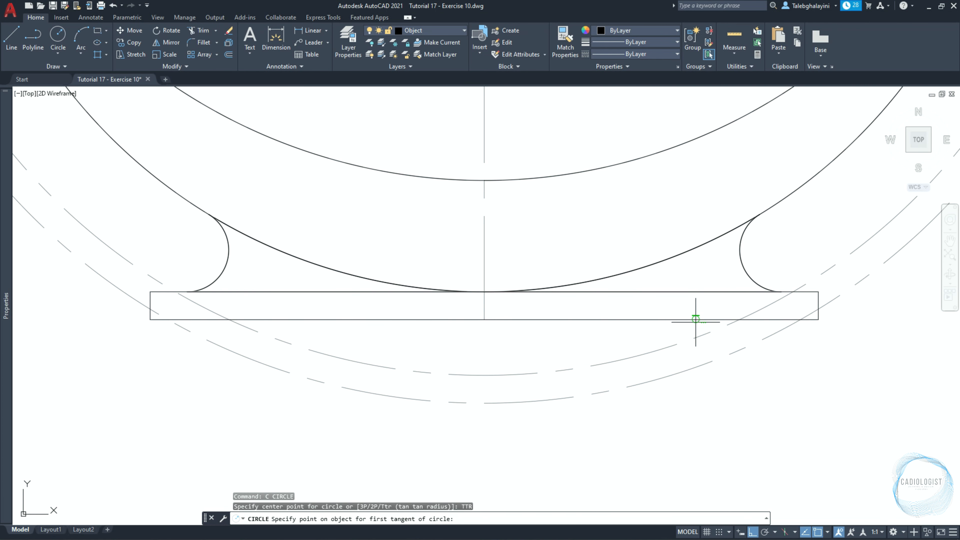
pyautogui.click(694, 319)
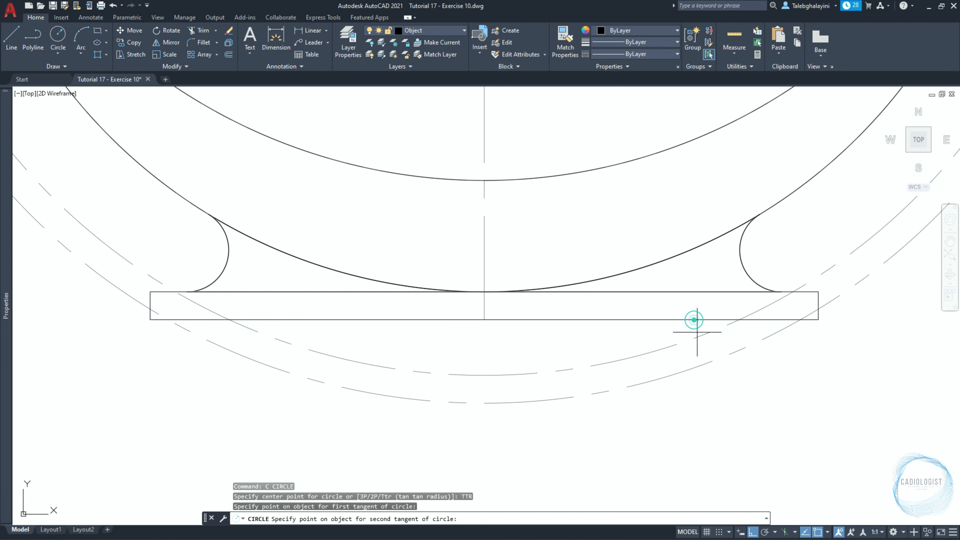
pyautogui.click(704, 365)
pyautogui.write('10')
pyautogui.press('Return')
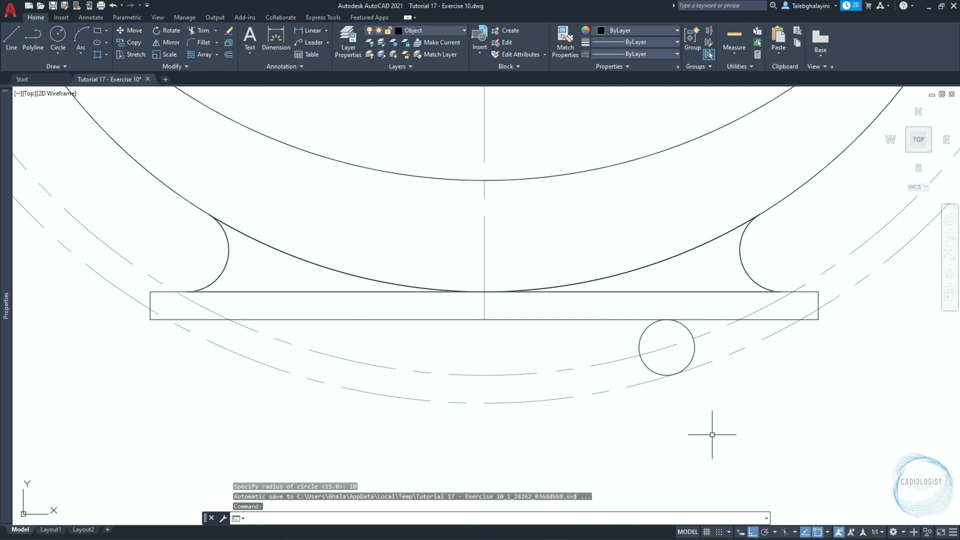
# Mirror the 10 mm radius circle about the vertical centre line, keeping the original.
pyautogui.click(650, 368)
pyautogui.write('MI')
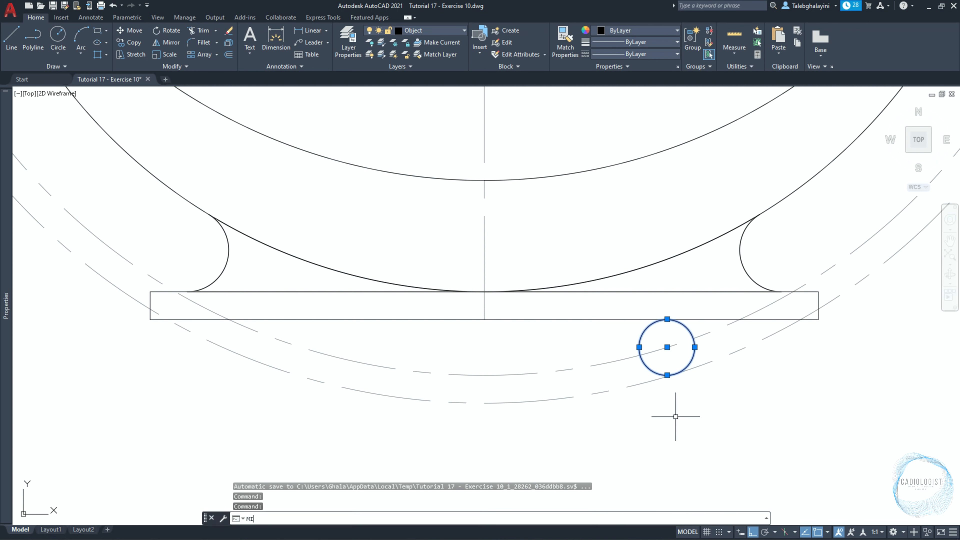
pyautogui.press('Return')
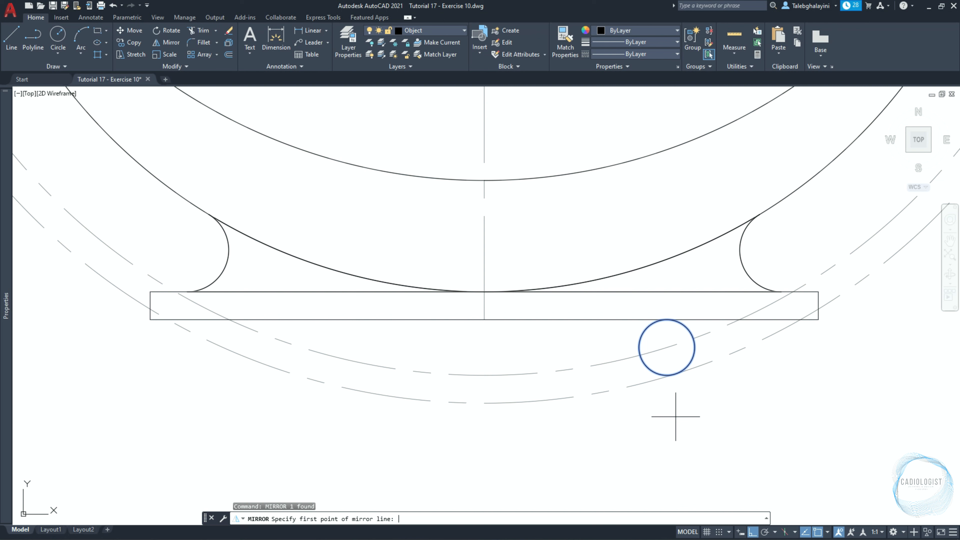
pyautogui.click(484, 306)
pyautogui.click(489, 450)
pyautogui.press('Return')
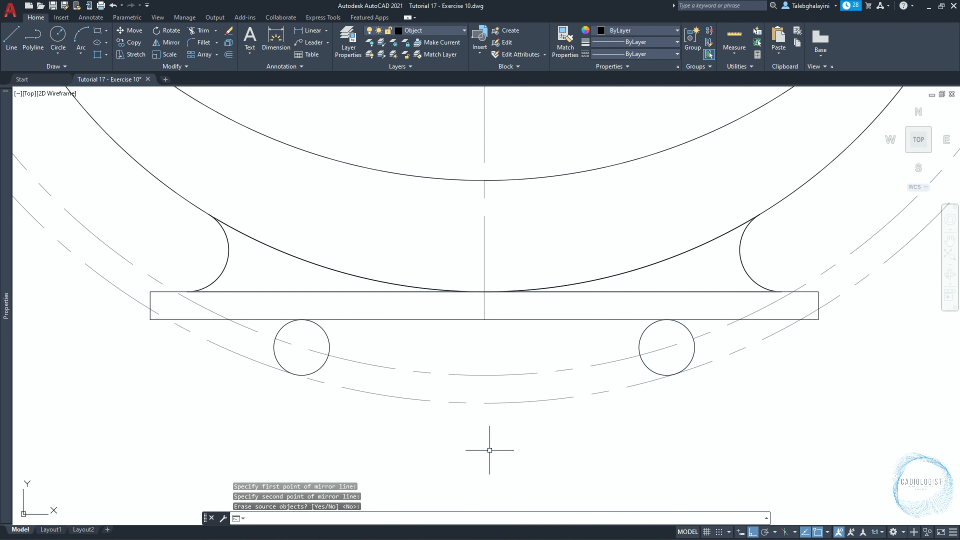
# Create a boundary polyline from the region enclosed by the rectangle's bottom edge, the two 10 mm radius circles and the inner offset circle.
pyautogui.write('BO')
pyautogui.press('Return')
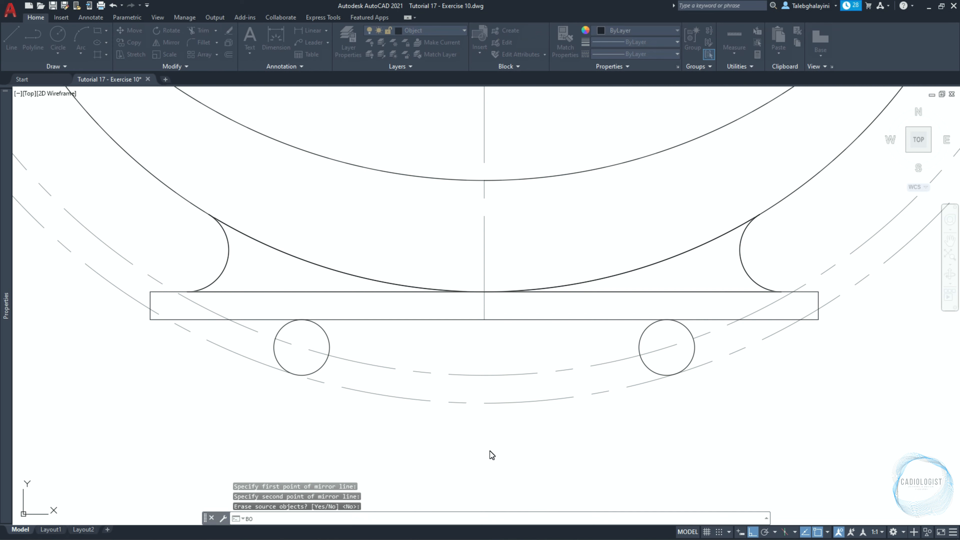
pyautogui.click(422, 223)
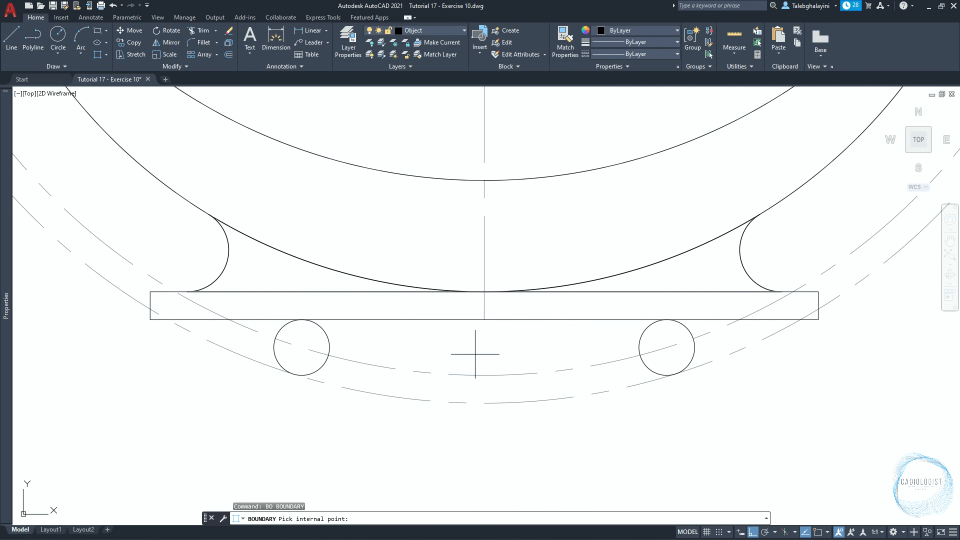
pyautogui.click(481, 344)
pyautogui.press('Return')
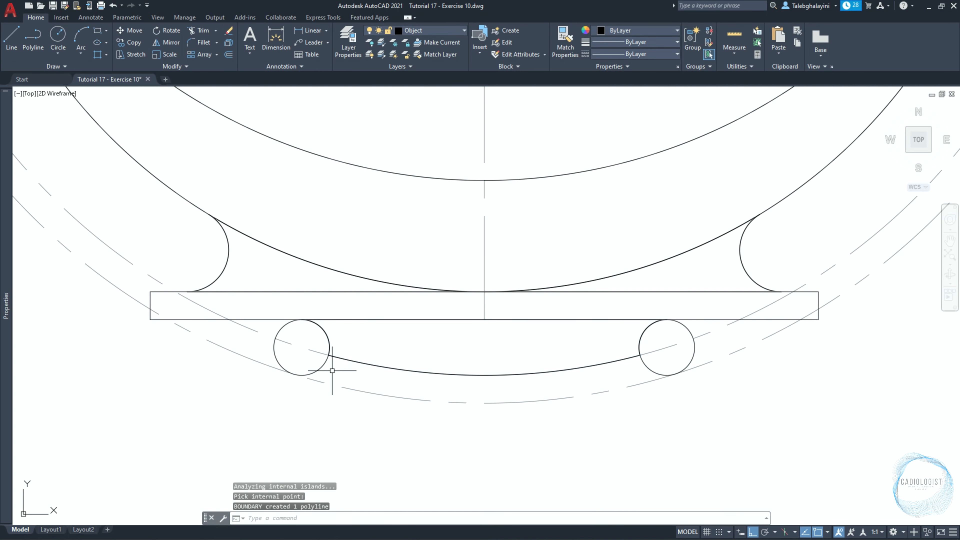
# Delete the two 10 mm radius circles and both dashed offset circles around the base.
pyautogui.click(323, 364)
pyautogui.click(652, 371)
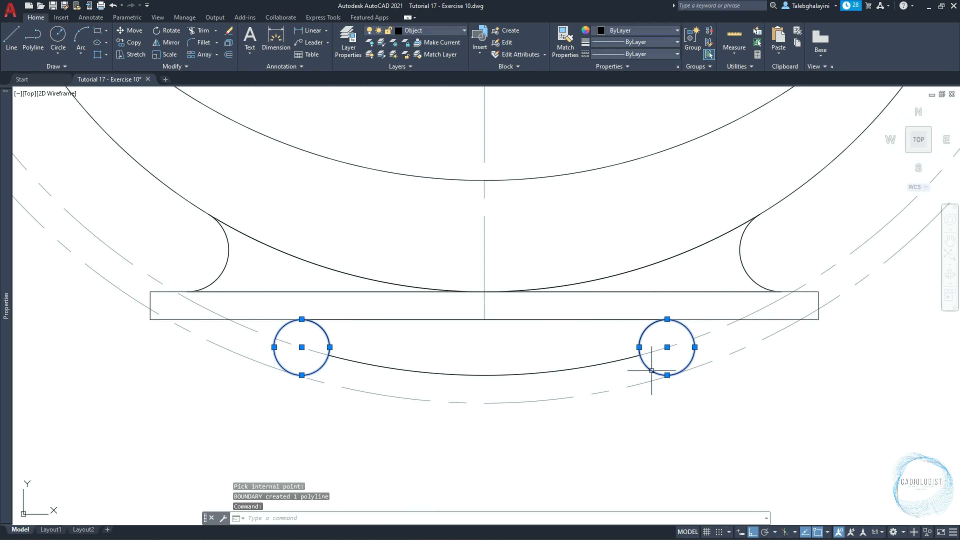
pyautogui.scroll(-2, 651, 371)
pyautogui.click(271, 251)
pyautogui.click(237, 282)
pyautogui.click(238, 281)
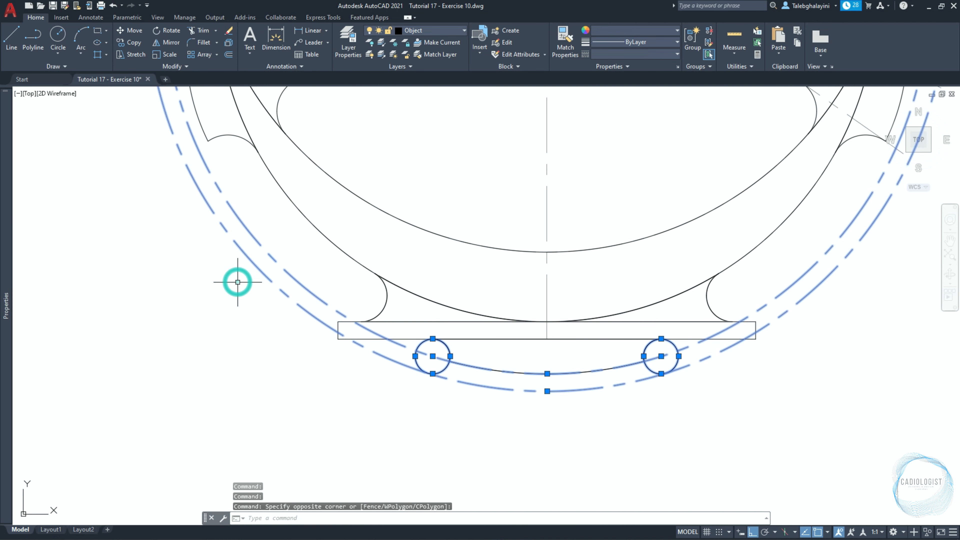
pyautogui.press('Delete')
# Draw an upright rectangle 20 mm long and 60 mm wide above the crescent, left of the vertical centre line.
pyautogui.scroll(-2, 242, 284)
pyautogui.moveTo(342, 188); pyautogui.dragTo(428, 439, button='middle')
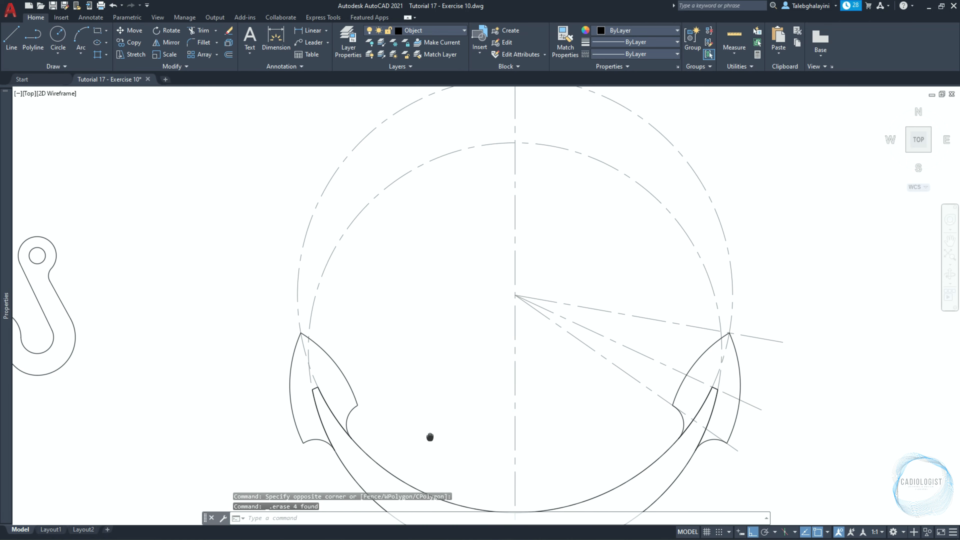
pyautogui.write('REC')
pyautogui.press('Return')
pyautogui.click(446, 219)
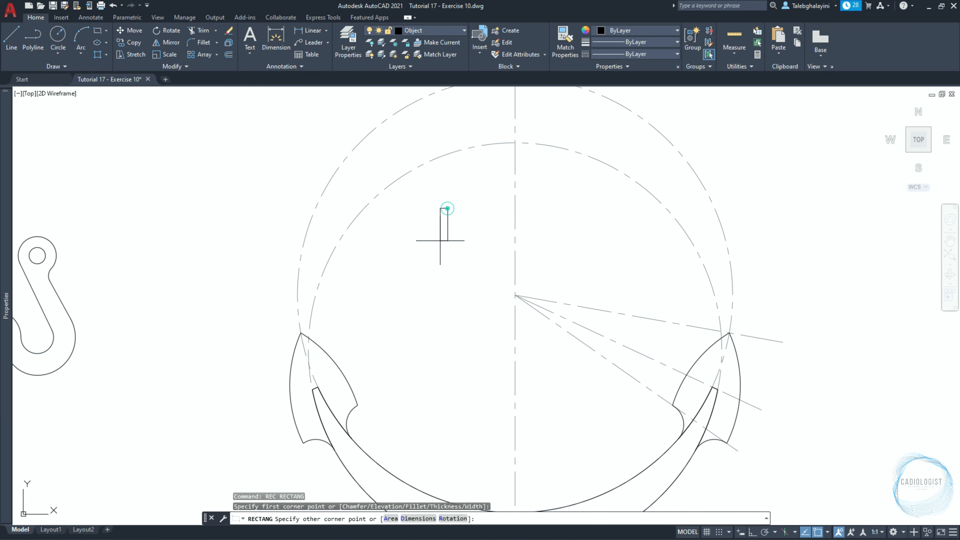
pyautogui.write('D')
pyautogui.press('Return')
pyautogui.write('20')
pyautogui.press('Return')
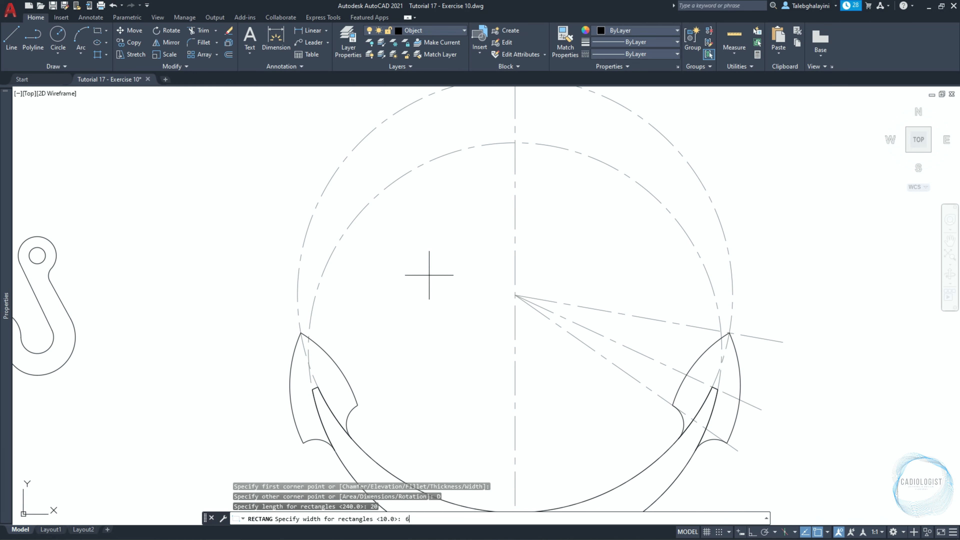
pyautogui.write('60')
pyautogui.press('Return')
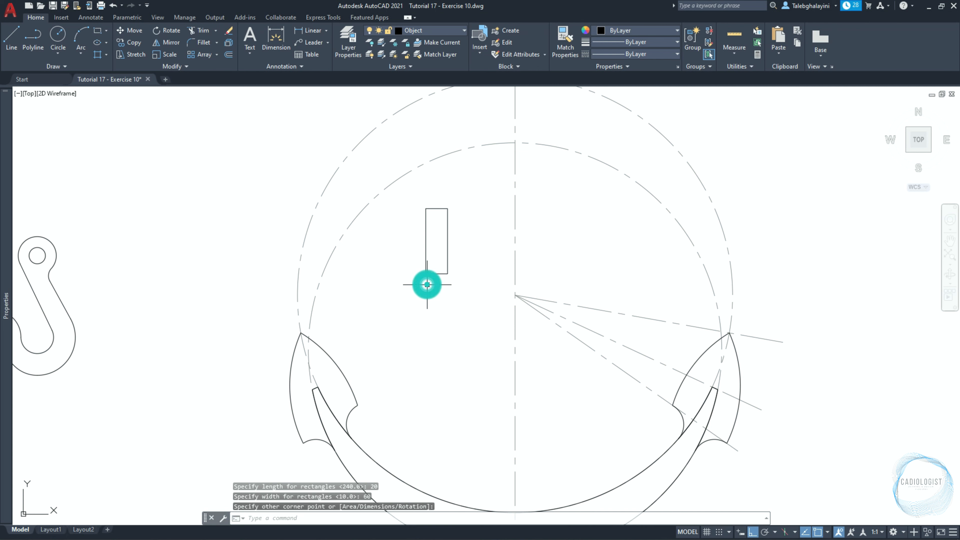
pyautogui.click(426, 282)
# Draw a rectangle 30 mm long and 5 mm wide below the upright rectangle, starting from its lower-right corner.
pyautogui.write('REC')
pyautogui.press('Return')
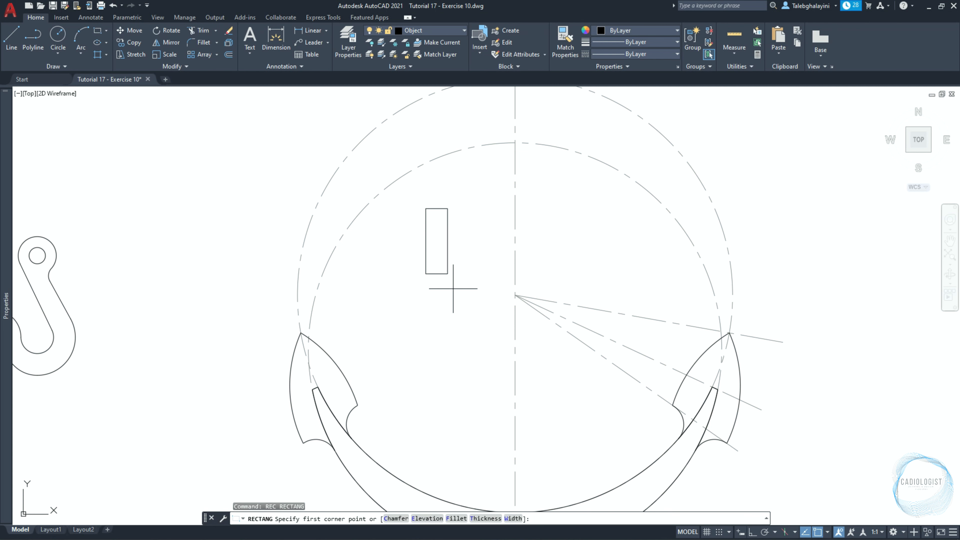
pyautogui.click(448, 274)
pyautogui.write('D')
pyautogui.press('Return')
pyautogui.write('3')
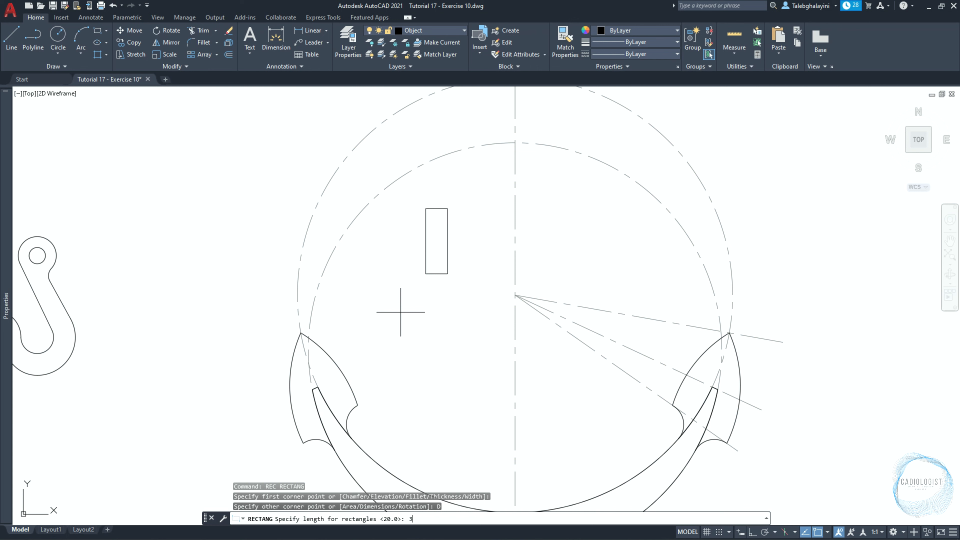
pyautogui.write('0')
pyautogui.press('Return')
pyautogui.write('5')
pyautogui.press('Return')
pyautogui.click(399, 314)
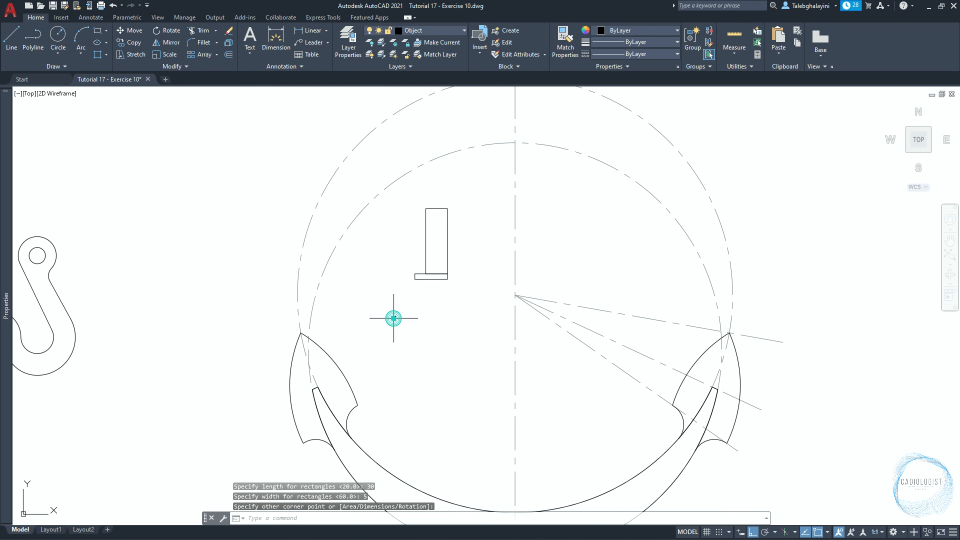
# Move the 30 by 5 mm rectangle by its top edge's midpoint to the midpoint of the upright rectangle's bottom edge.
pyautogui.scroll(4, 429, 284)
pyautogui.click(430, 266)
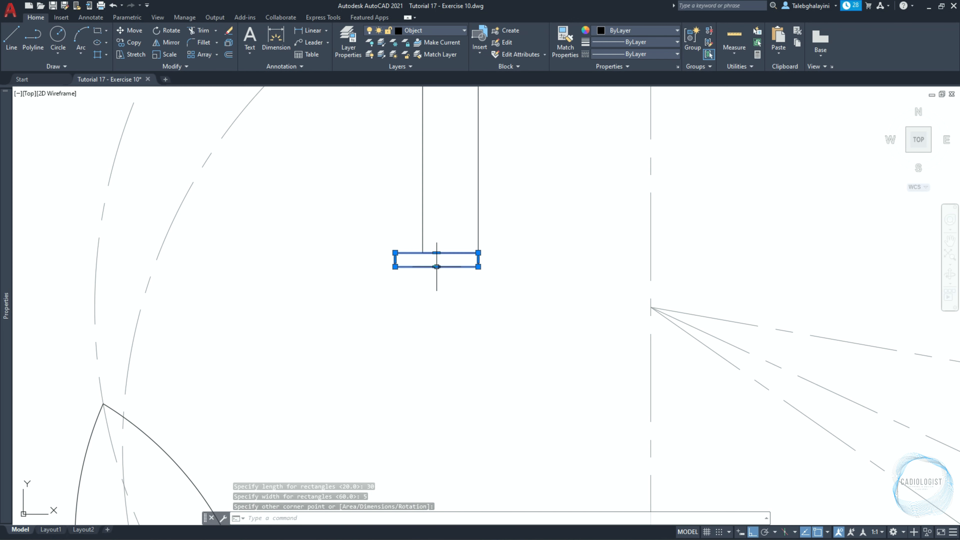
pyautogui.write('m')
pyautogui.press('Return')
pyautogui.click(434, 253)
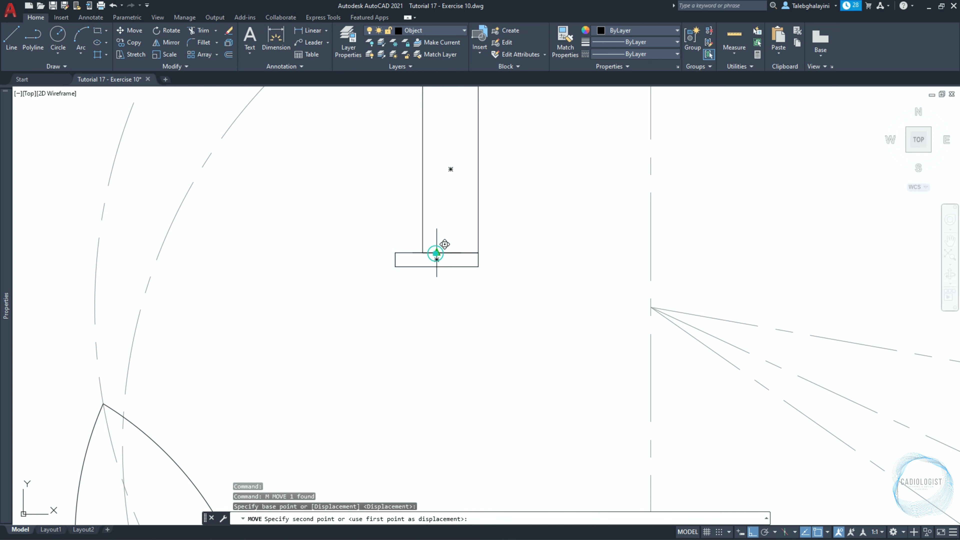
pyautogui.click(449, 252)
# Stretch the small rectangle's upper-right corner to the upright rectangle's lower-right corner to form a slanted side.
pyautogui.scroll(4, 450, 256)
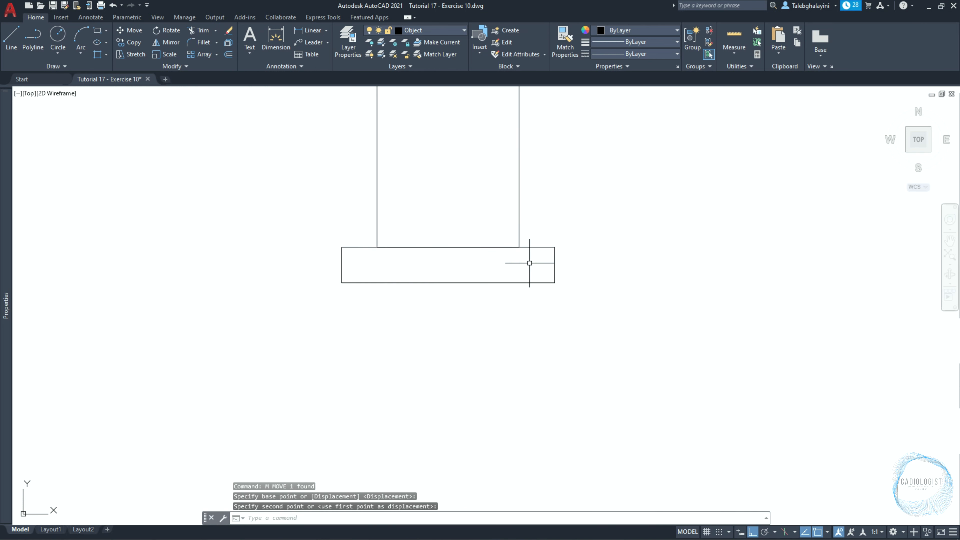
pyautogui.click(537, 248)
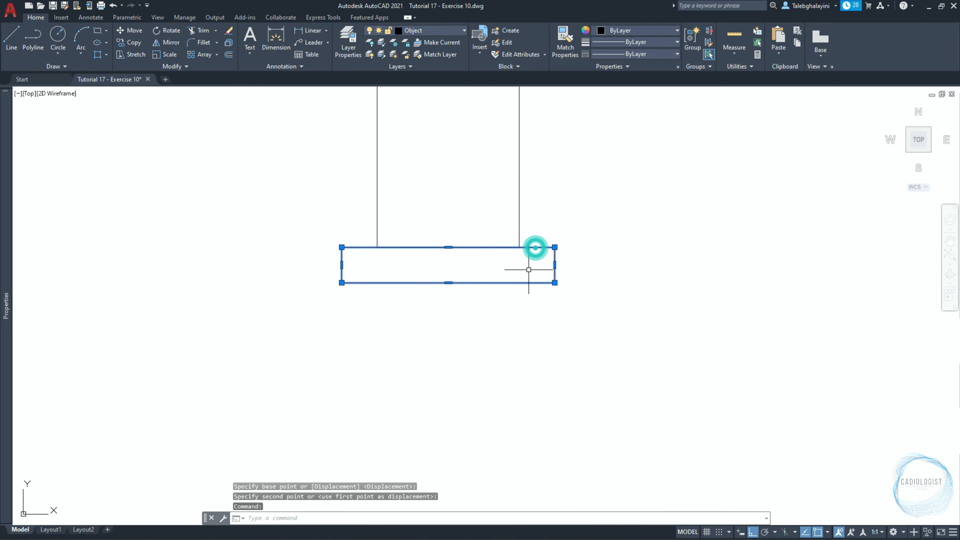
pyautogui.click(554, 247)
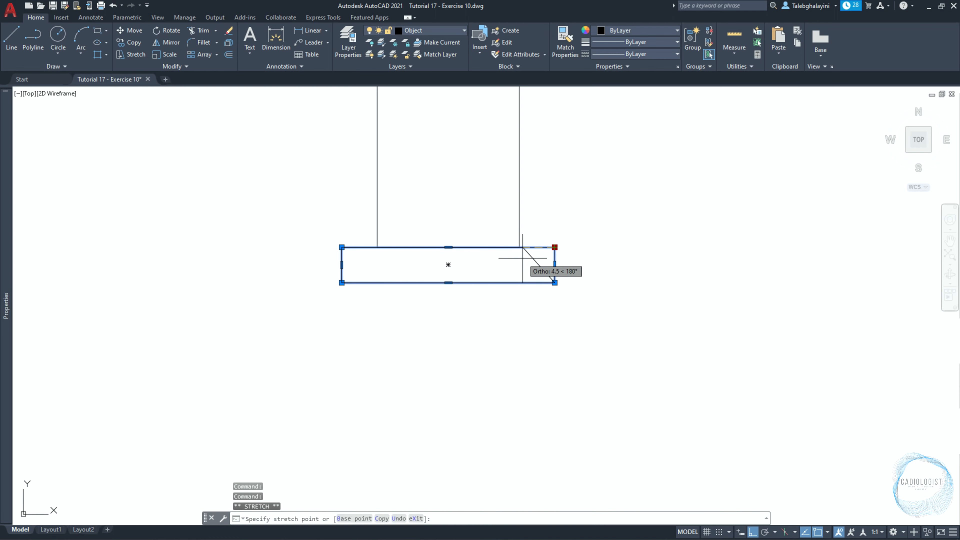
pyautogui.click(523, 242)
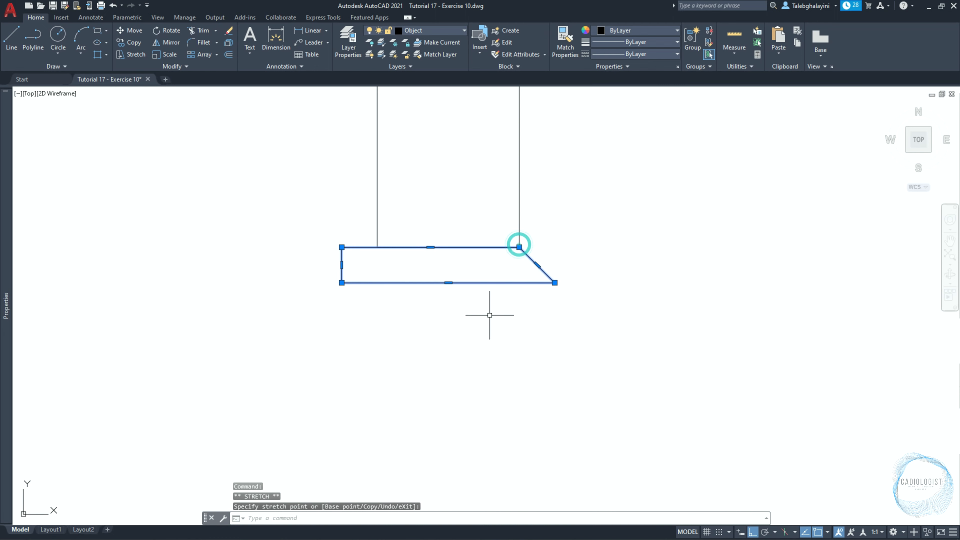
# Stretch the foot's upper-left corner to the upright rectangle's lower-left corner to form the second slanted side.
pyautogui.click(342, 247)
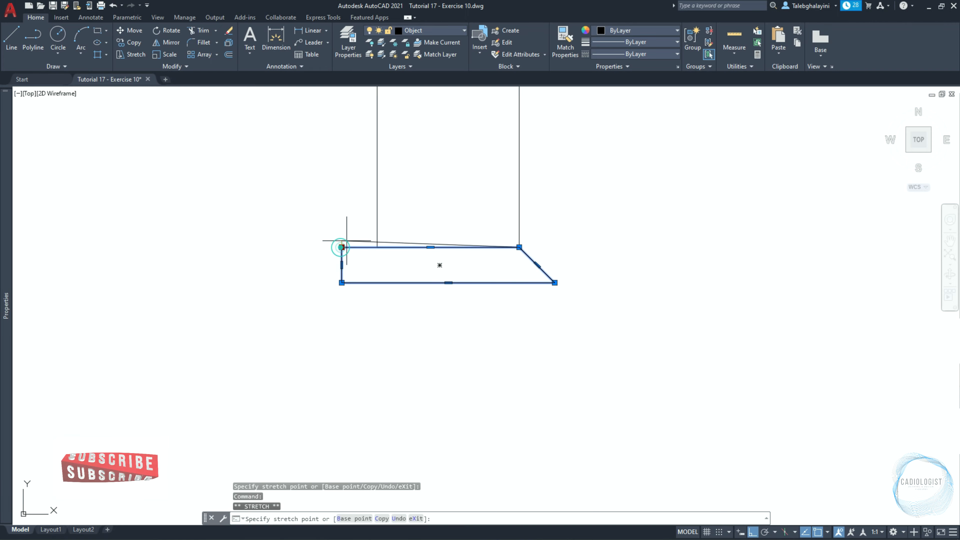
pyautogui.click(377, 248)
pyautogui.scroll(-4, 546, 387)
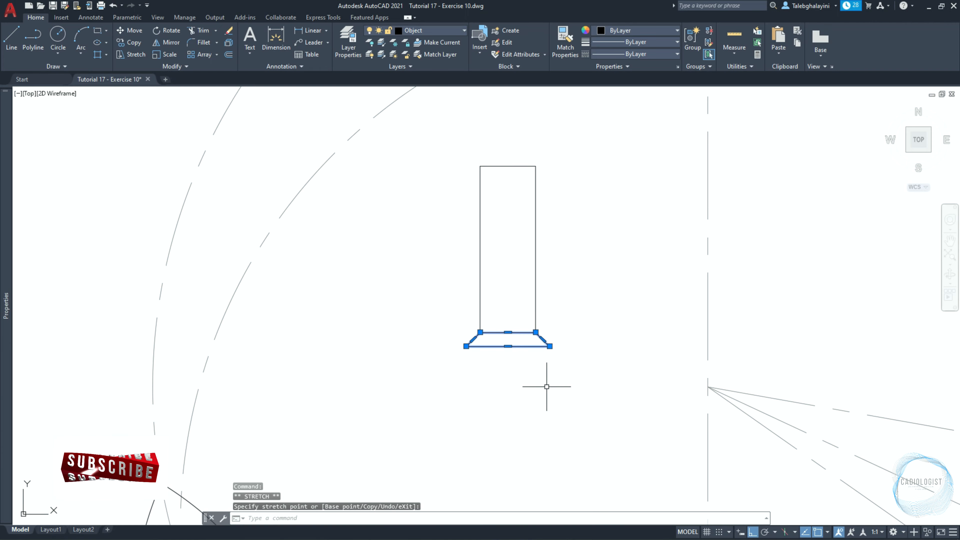
pyautogui.press('Escape')
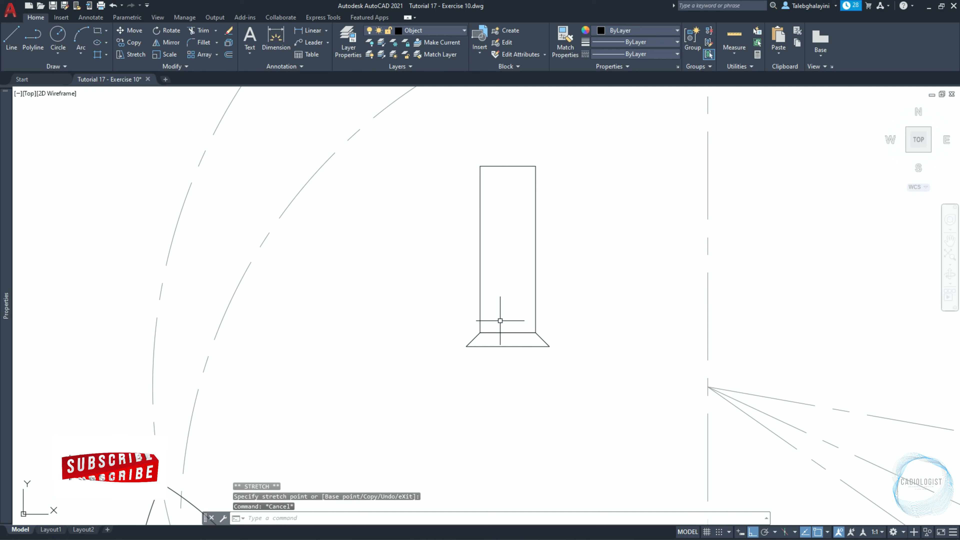
# Move the upright rectangle and its foot by the top edge's midpoint to where the inner construction circle crosses the vertical centre line.
pyautogui.click(418, 146)
pyautogui.click(641, 411)
pyautogui.write('M')
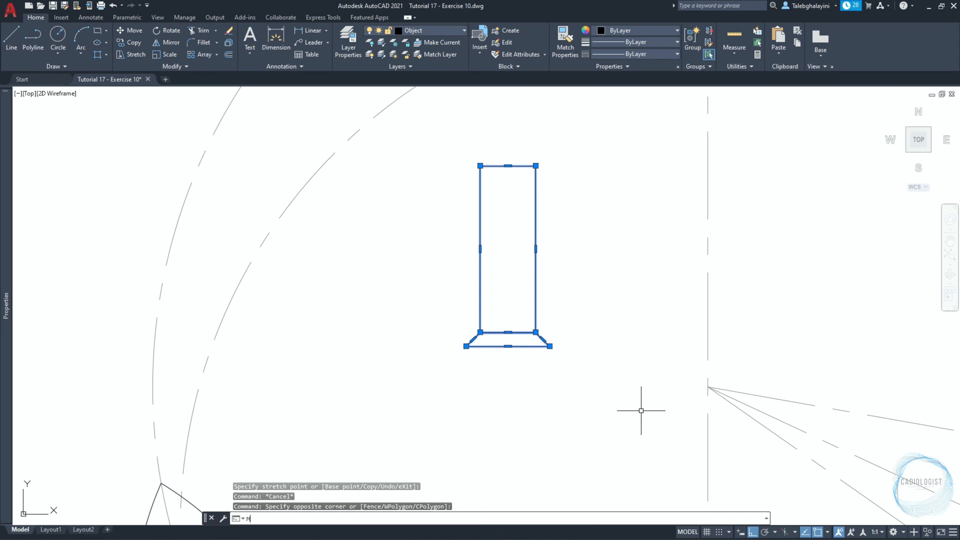
pyautogui.press('Return')
pyautogui.click(508, 165)
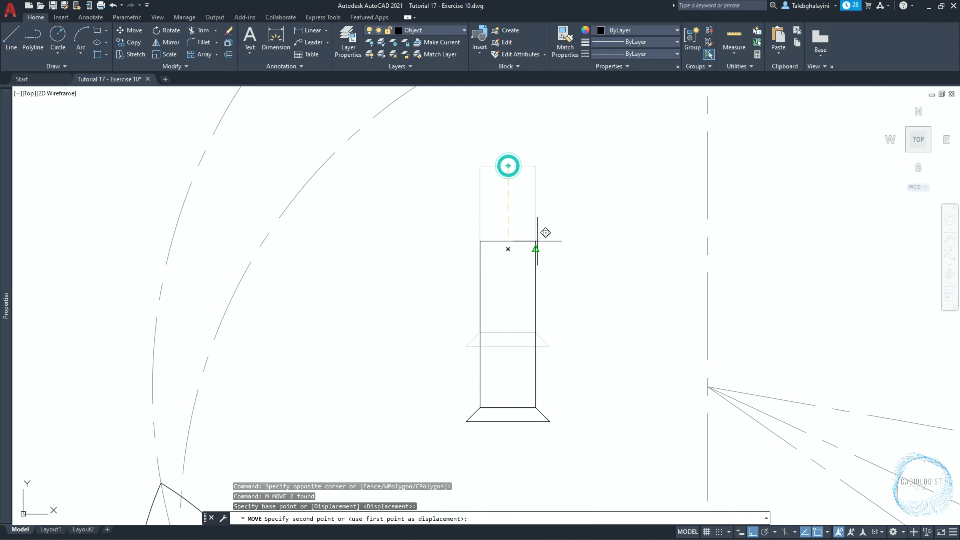
pyautogui.scroll(-2, 518, 291)
pyautogui.click(627, 138)
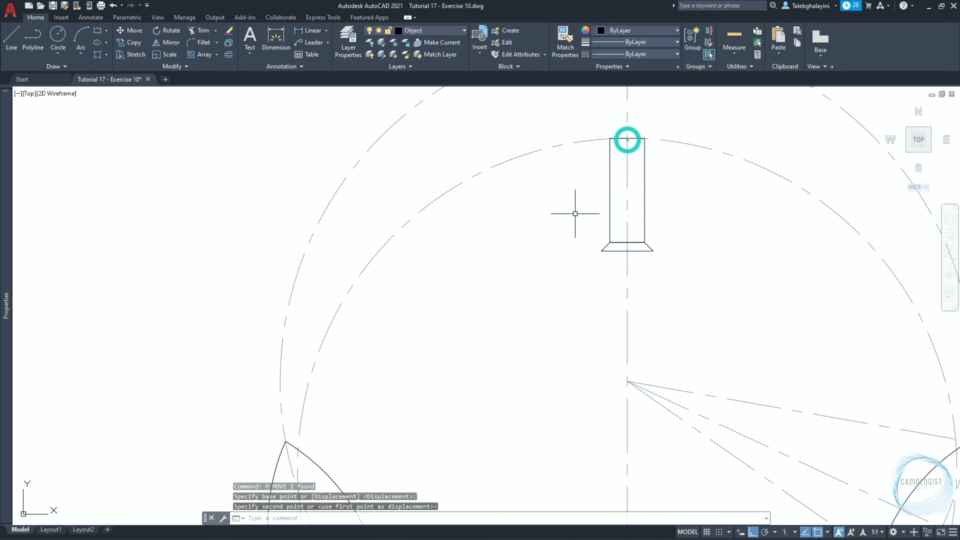
# Offset the vertical centre line 22.5 mm to both sides.
pyautogui.scroll(-2, 568, 228)
pyautogui.moveTo(563, 306); pyautogui.dragTo(569, 237, button='middle')
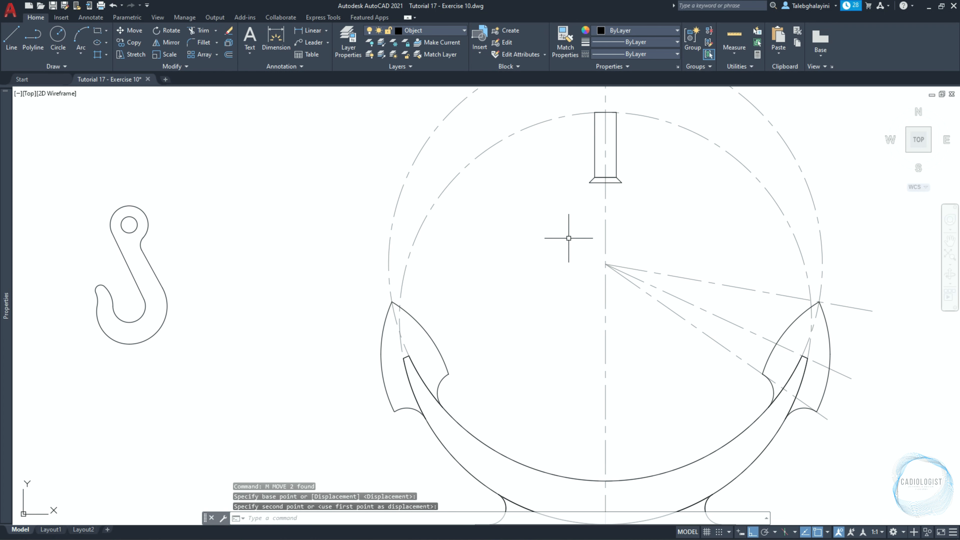
pyautogui.write('O')
pyautogui.press('Return')
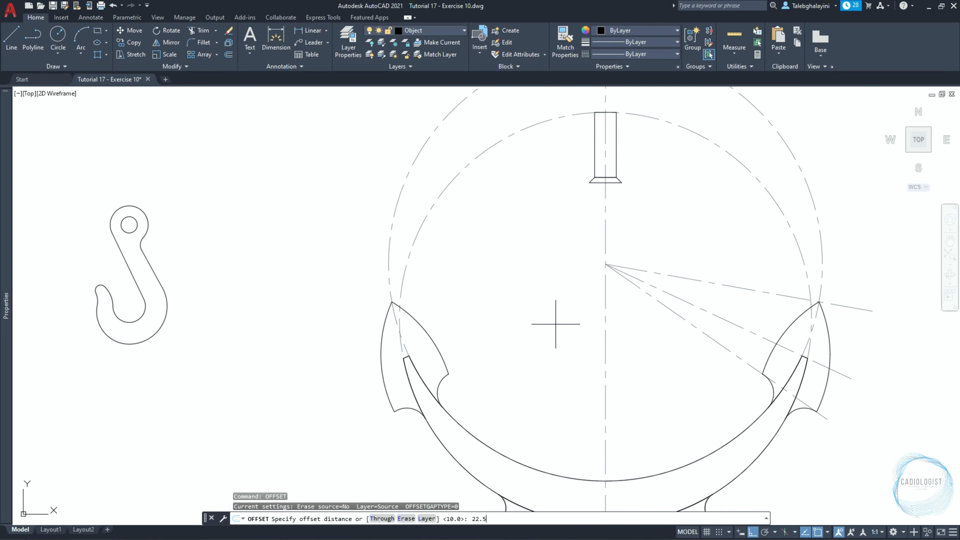
pyautogui.write('22.5')
pyautogui.press('Return')
pyautogui.click(603, 339)
pyautogui.click(587, 344)
pyautogui.click(606, 345)
pyautogui.click(670, 373)
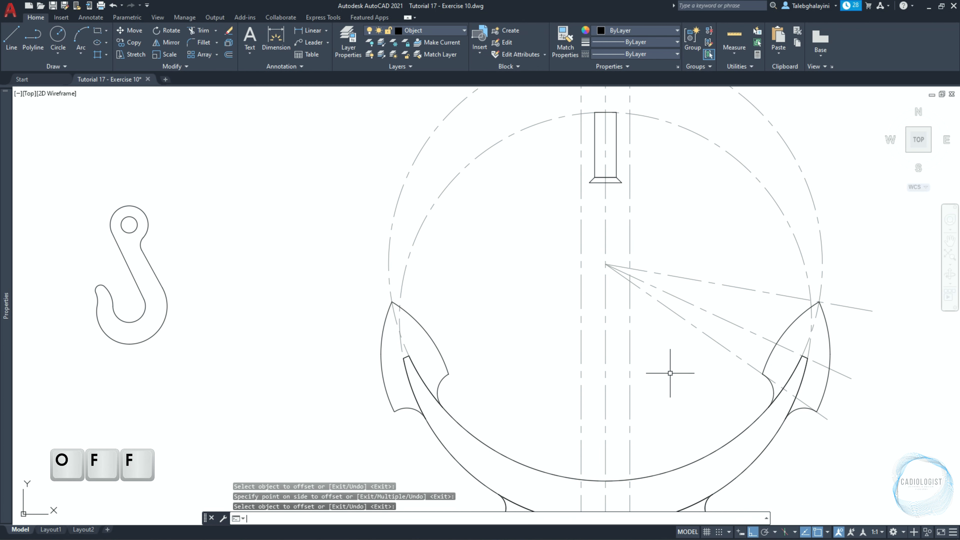
# Draw two slanted polylines joining the foot's lower corners to the points where the offset lines cross the crescent's upper arc.
pyautogui.write('PL')
pyautogui.press('Return')
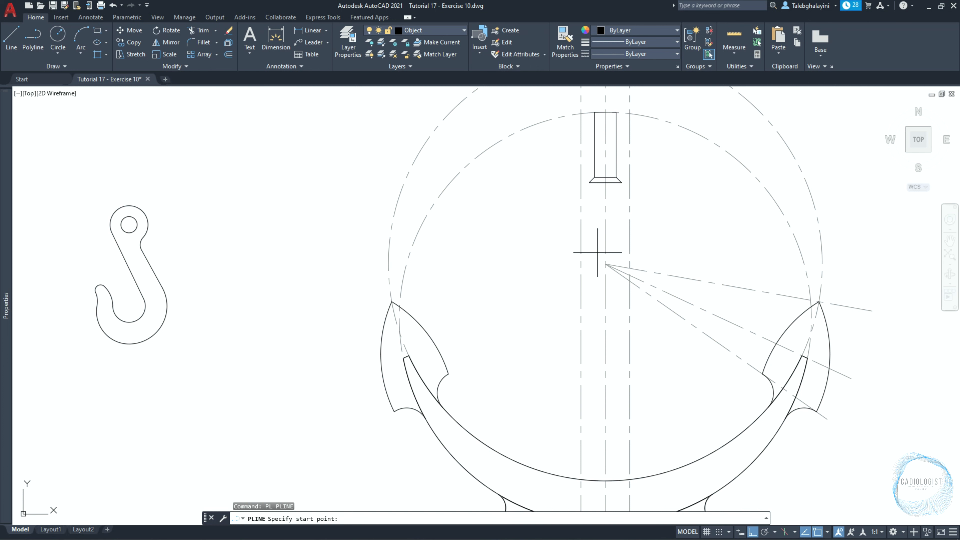
pyautogui.click(581, 479)
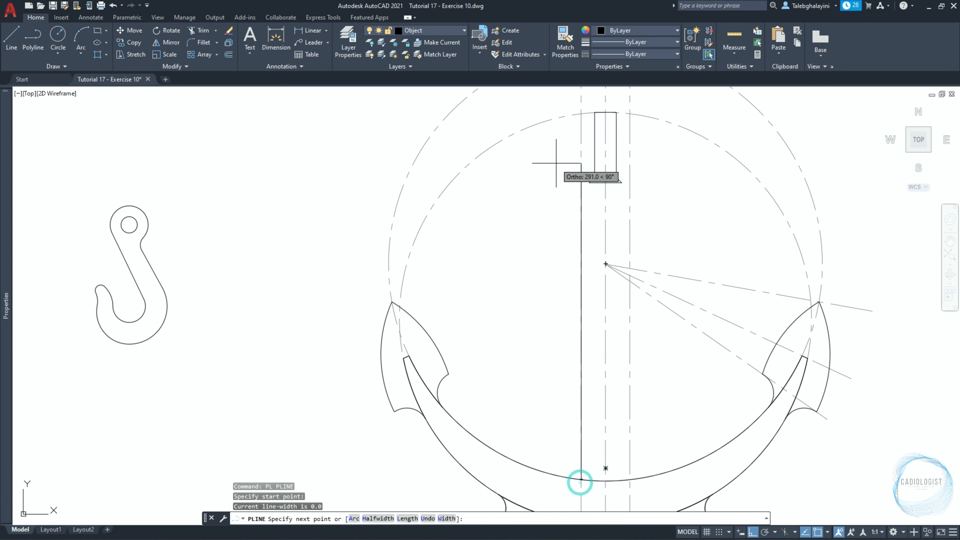
pyautogui.click(589, 182)
pyautogui.press('Return')
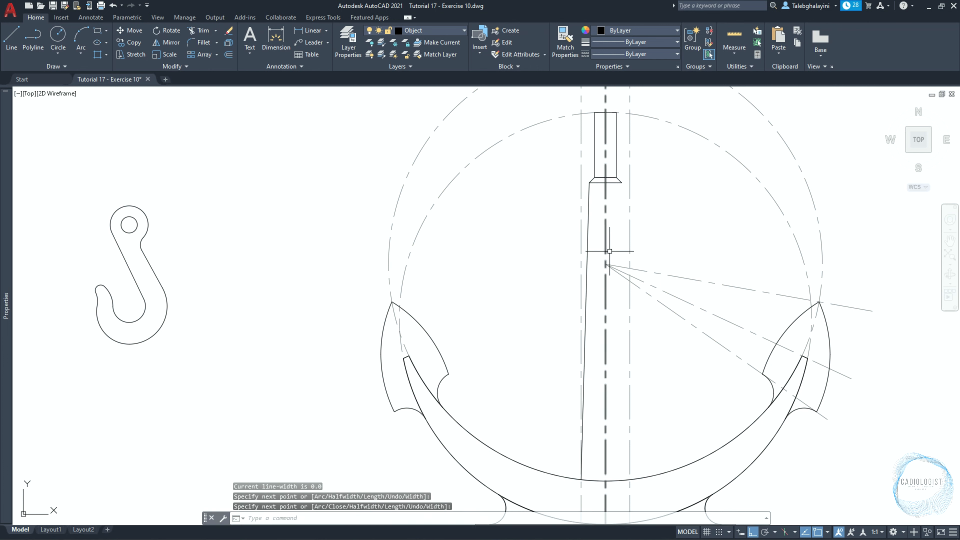
pyautogui.press('Return')
pyautogui.click(621, 182)
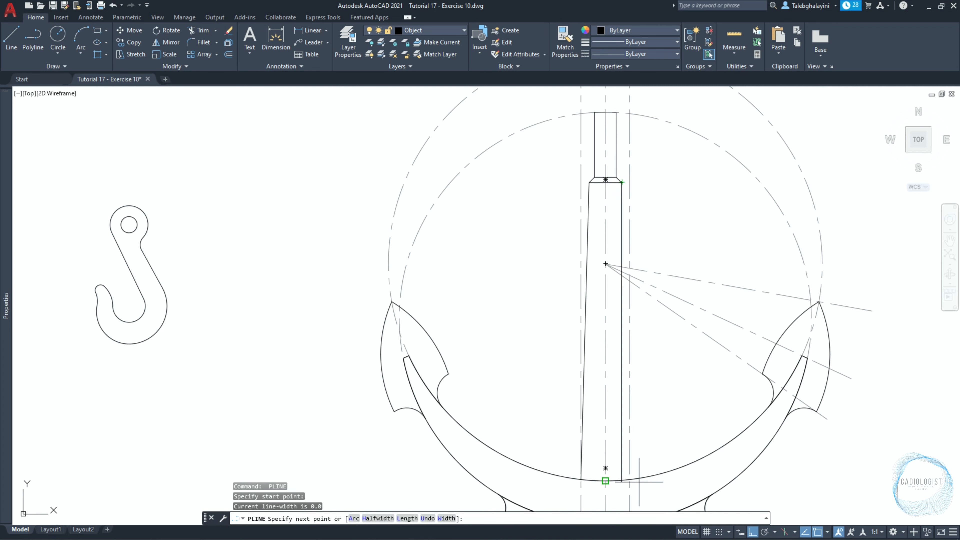
pyautogui.click(630, 479)
pyautogui.press('Return')
# Delete the two offset construction lines on either side of the vertical centre line.
pyautogui.scroll(-2, 621, 338)
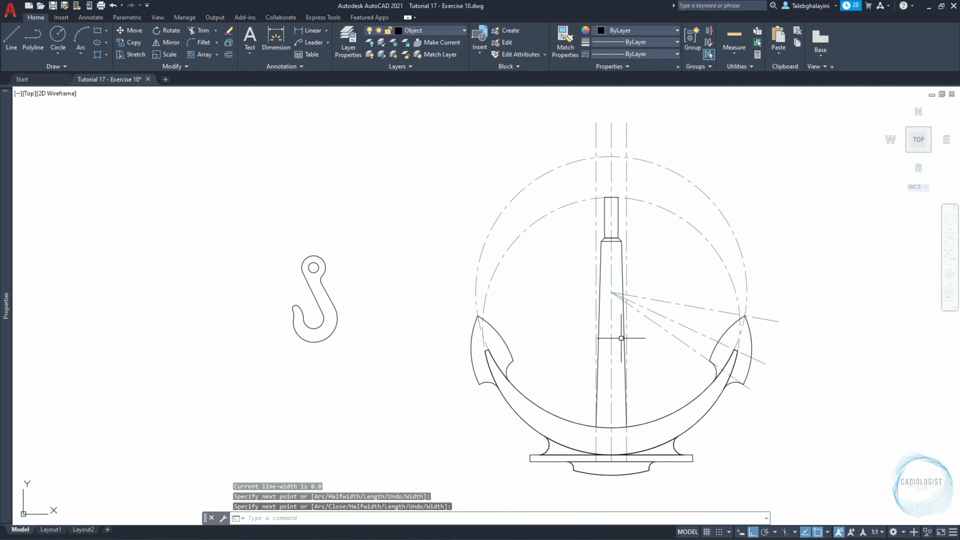
pyautogui.click(596, 134)
pyautogui.click(626, 134)
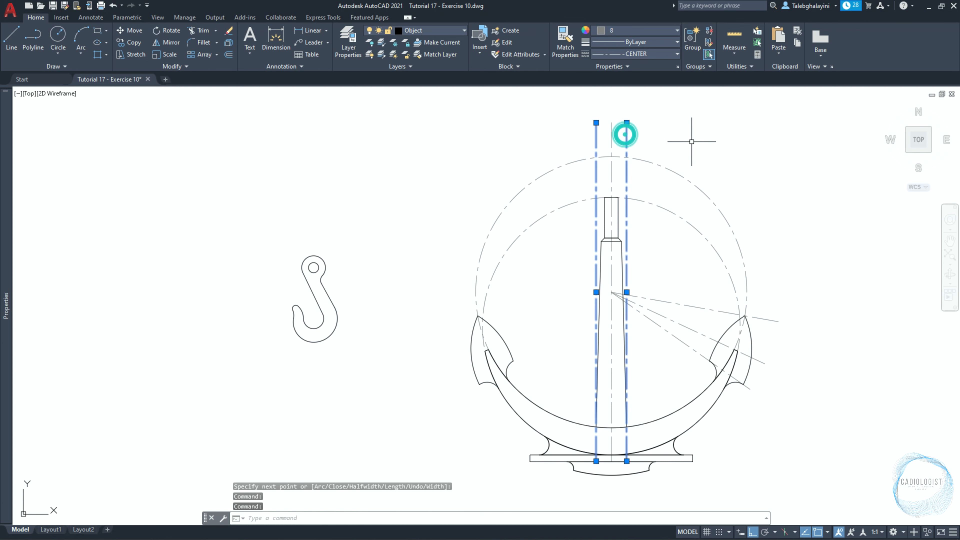
pyautogui.press('Delete')
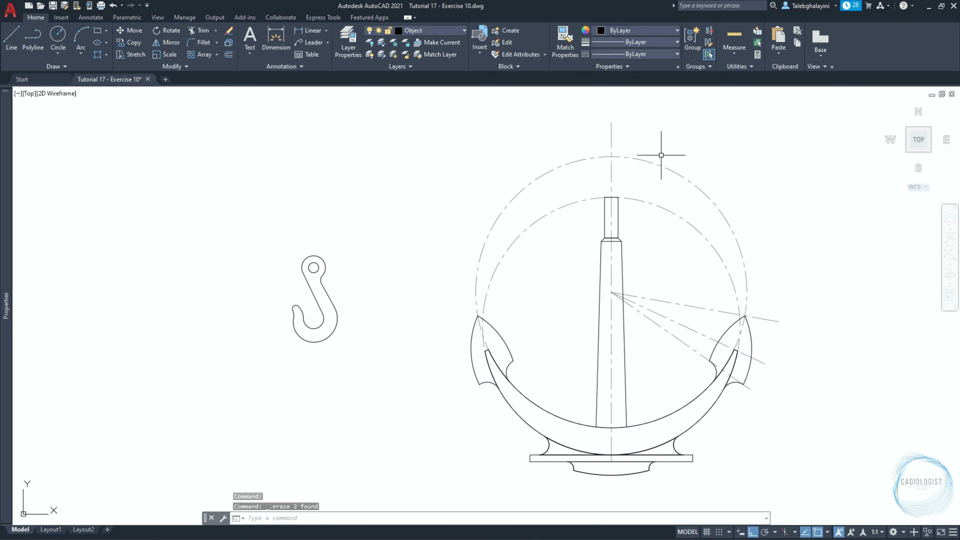
# Start a circle near the top of the upright bar.
pyautogui.scroll(3, 616, 178)
pyautogui.write('c')
pyautogui.press('Return')
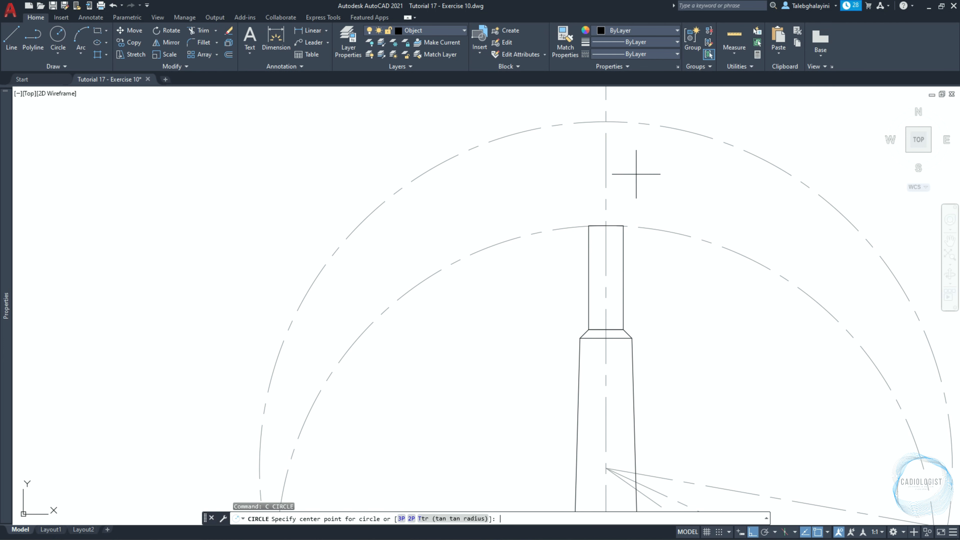
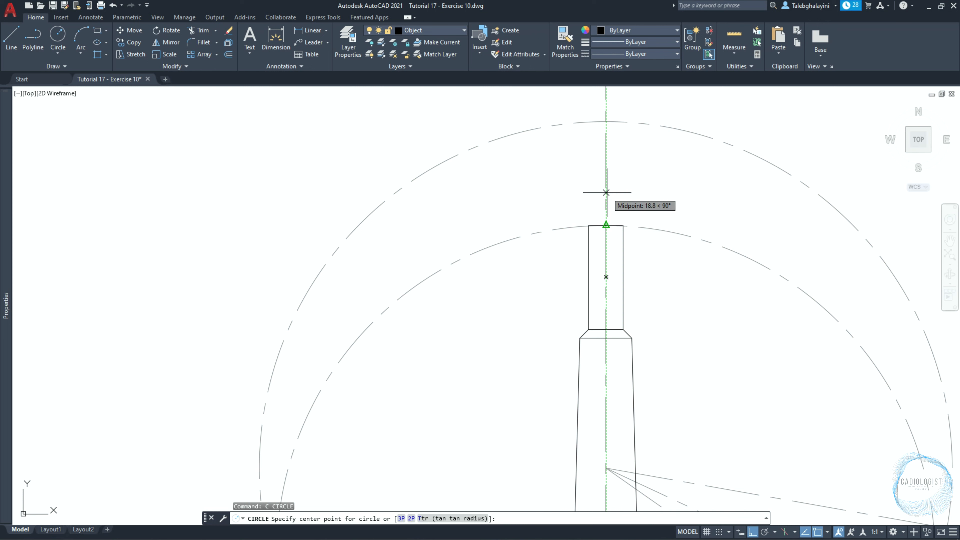
# Centre the circle 20 mm above the midpoint of the bar's top edge and give it a 40 mm radius.
pyautogui.press('Return')
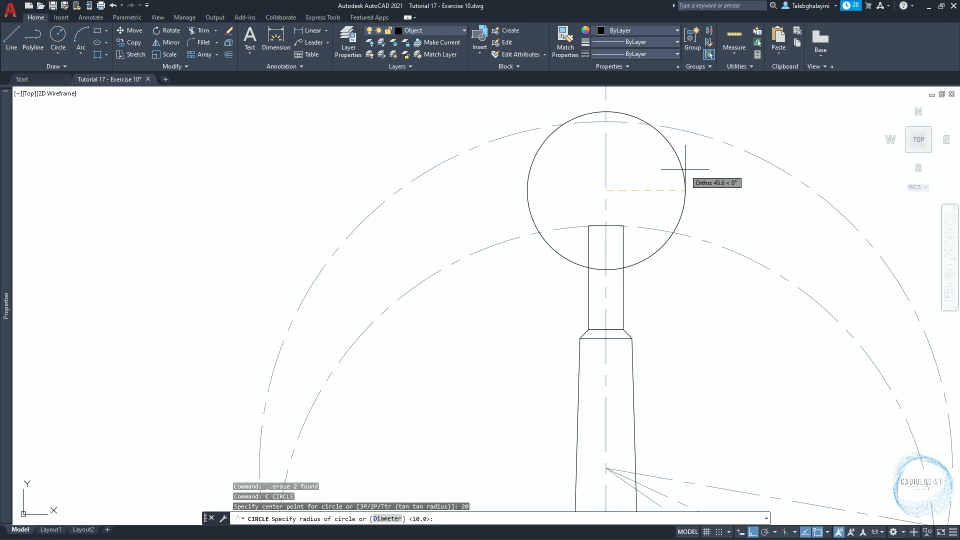
pyautogui.write('40')
pyautogui.press('Return')
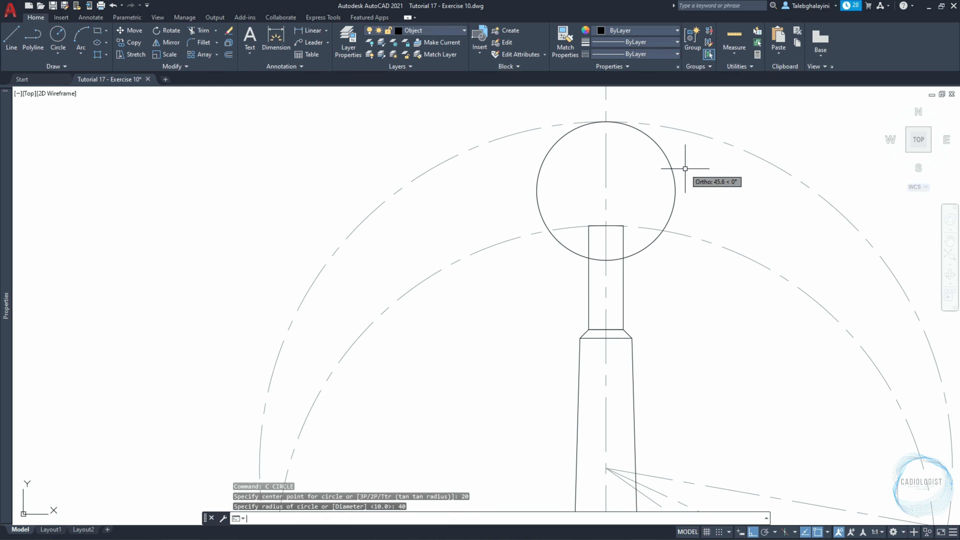
# Offset the circle 10 mm inward to form a ring.
pyautogui.write('o')
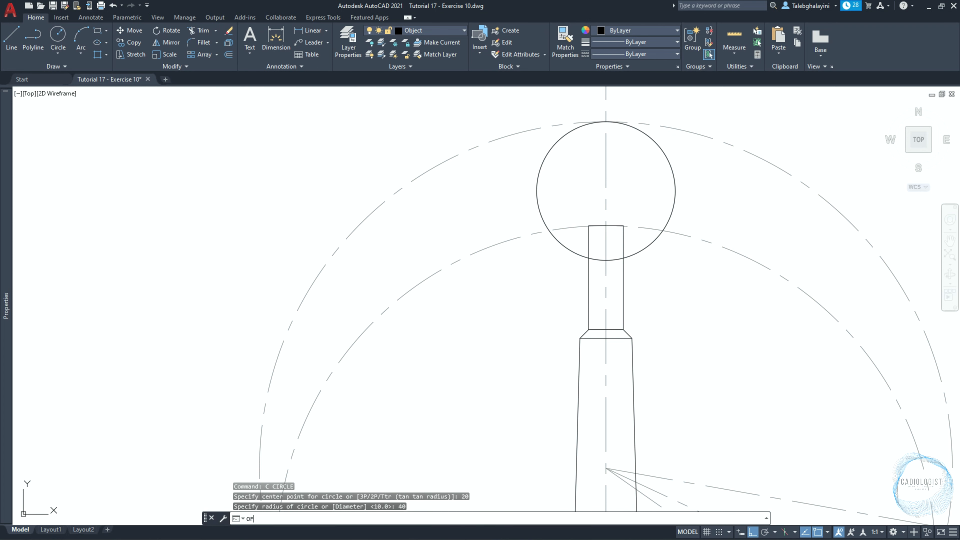
pyautogui.press('Return')
pyautogui.press('Return')
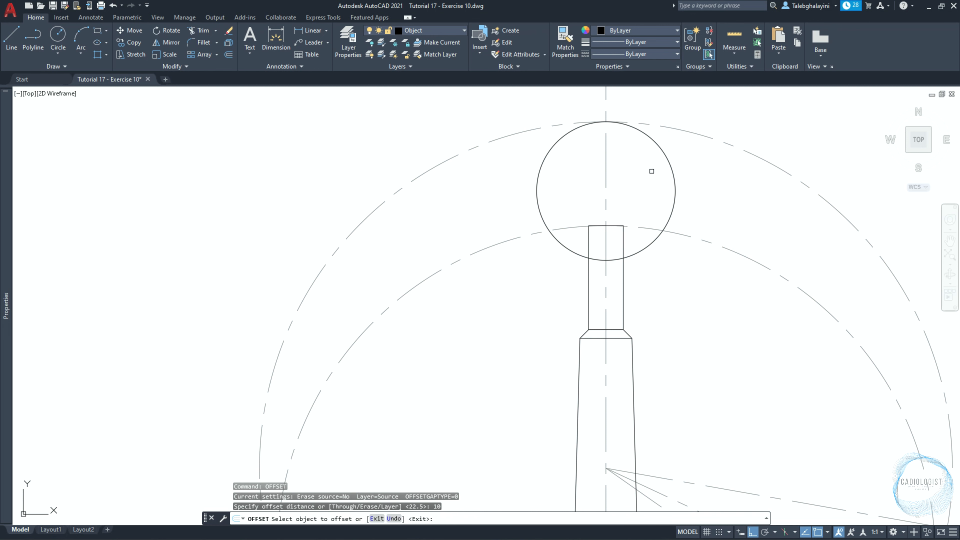
pyautogui.click(668, 164)
pyautogui.click(628, 182)
# Offset the narrow upper rectangle of the bar 5 mm outward.
pyautogui.press('Return')
pyautogui.press('Return')
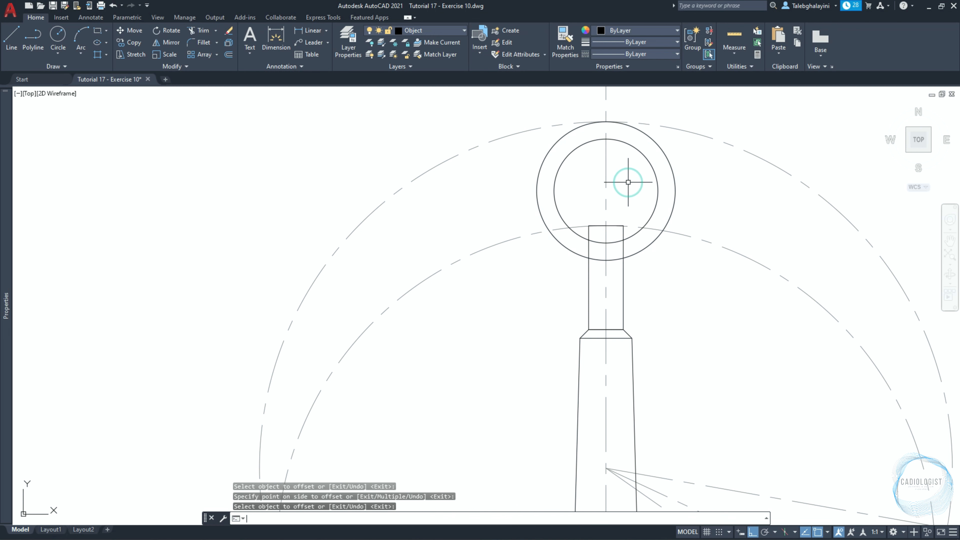
pyautogui.write('5')
pyautogui.press('Return')
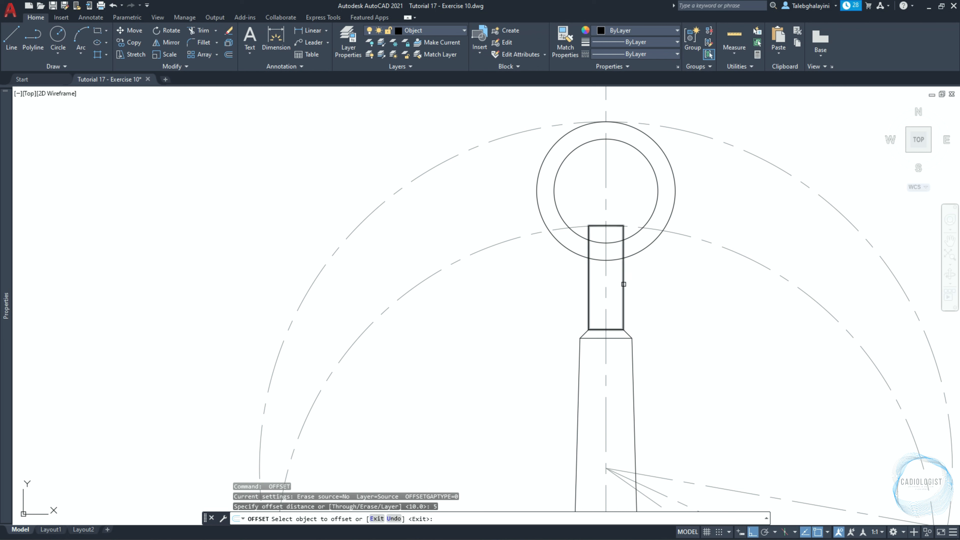
pyautogui.click(623, 274)
pyautogui.click(690, 305)
# Offset the new surrounding rectangle another 10 mm outward.
pyautogui.press('Return')
pyautogui.press('Return')
pyautogui.write('10')
pyautogui.press('Return')
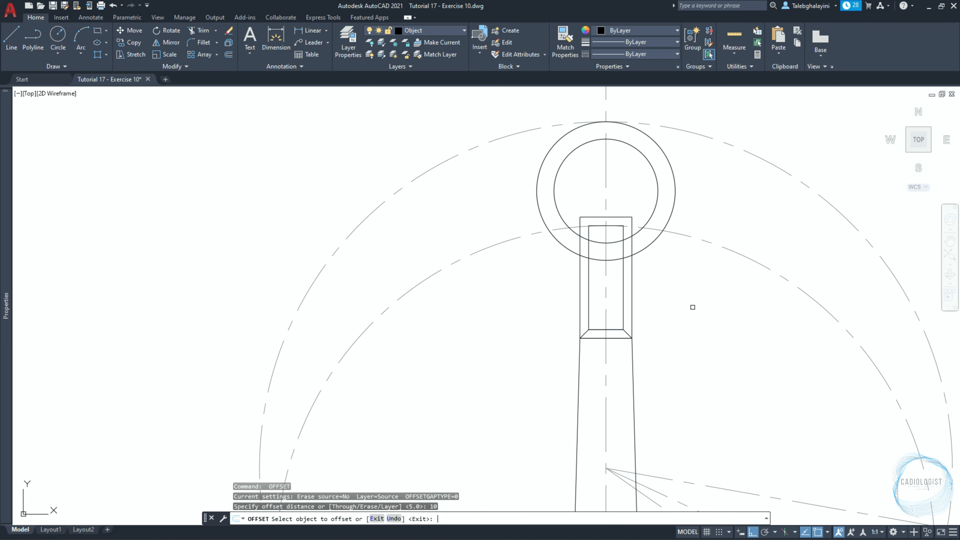
pyautogui.click(631, 290)
pyautogui.click(692, 295)
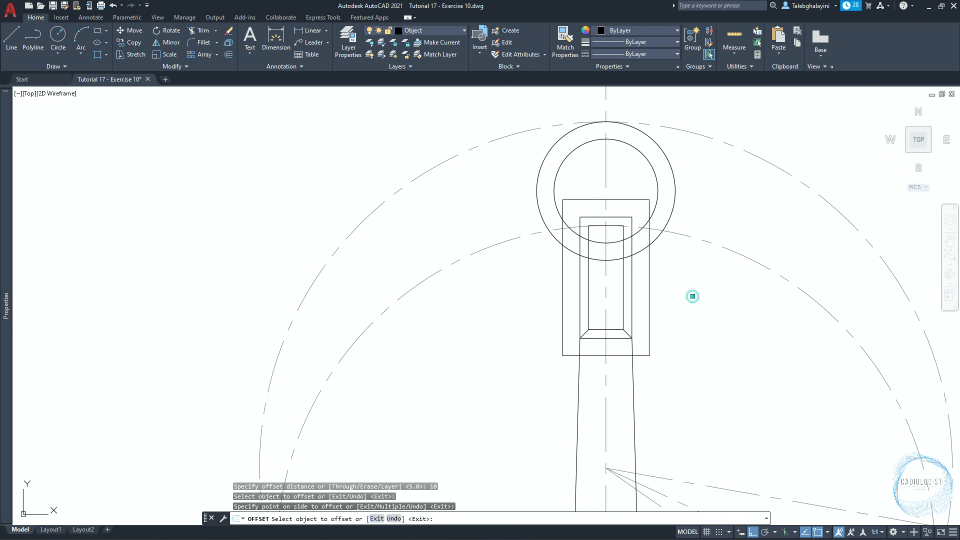
pyautogui.press('Escape')
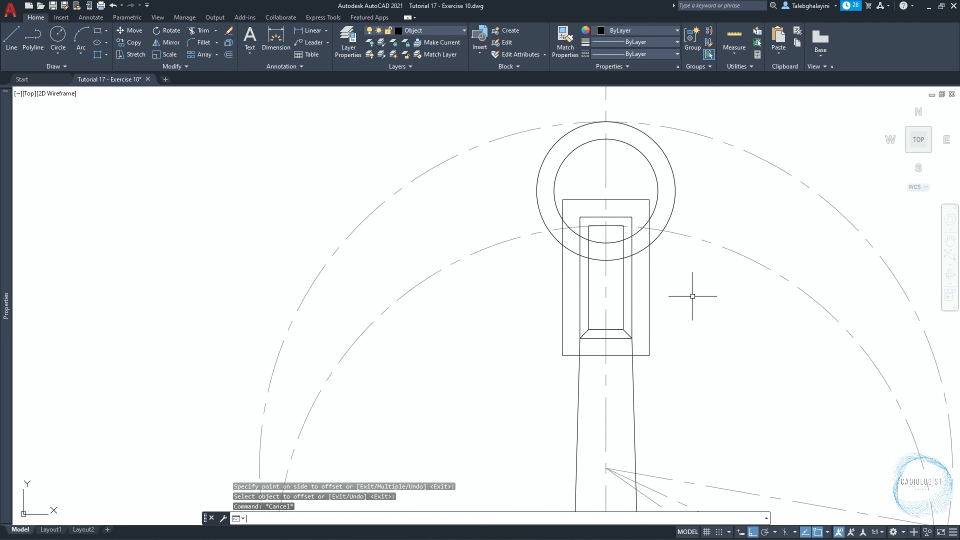
# Trim the lower portions of both circles between the sides of the middle rectangle.
pyautogui.scroll(4, 644, 203)
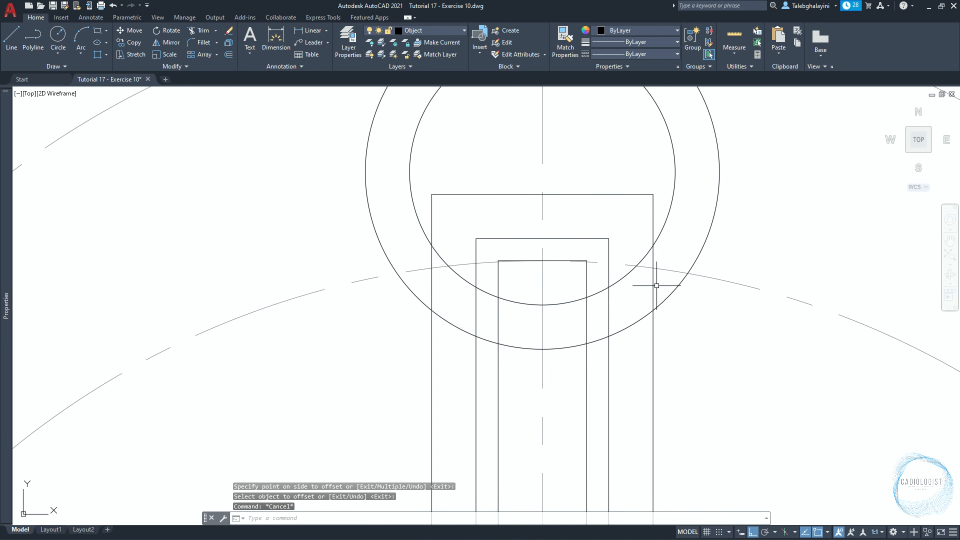
pyautogui.click(609, 311)
pyautogui.write('tr')
pyautogui.press('Return')
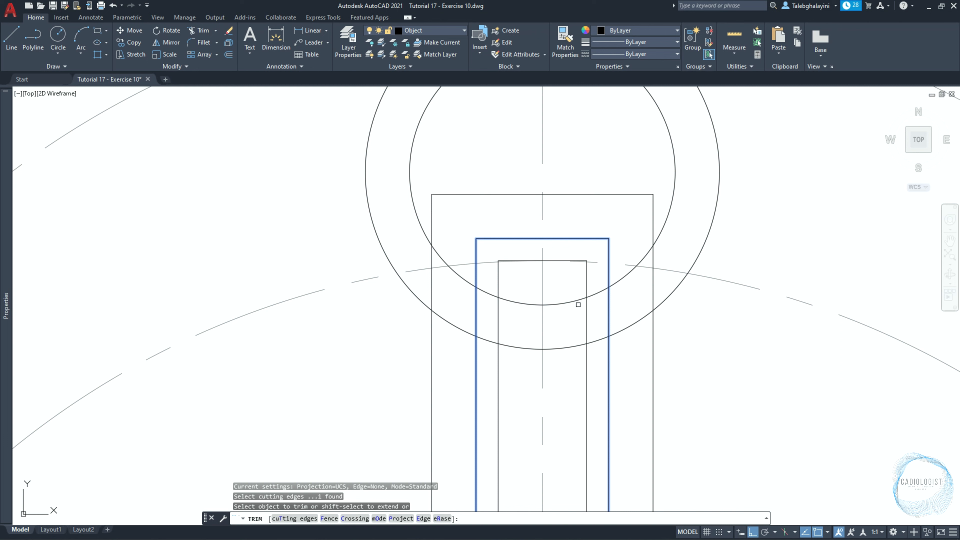
pyautogui.click(579, 292)
pyautogui.click(570, 329)
pyautogui.press('Return')
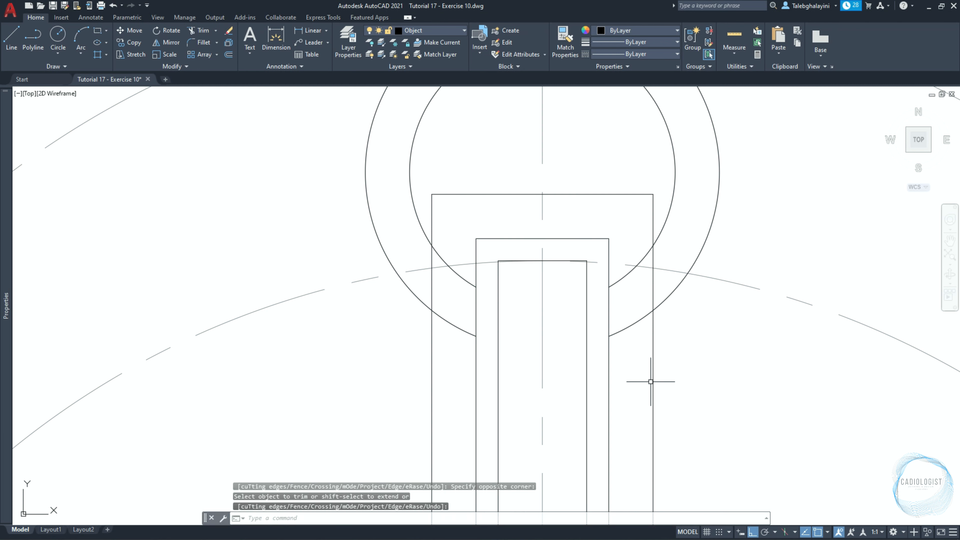
# Trim the outer circle's two remaining lower ends inside the outermost rectangle.
pyautogui.click(651, 369)
pyautogui.write('tr')
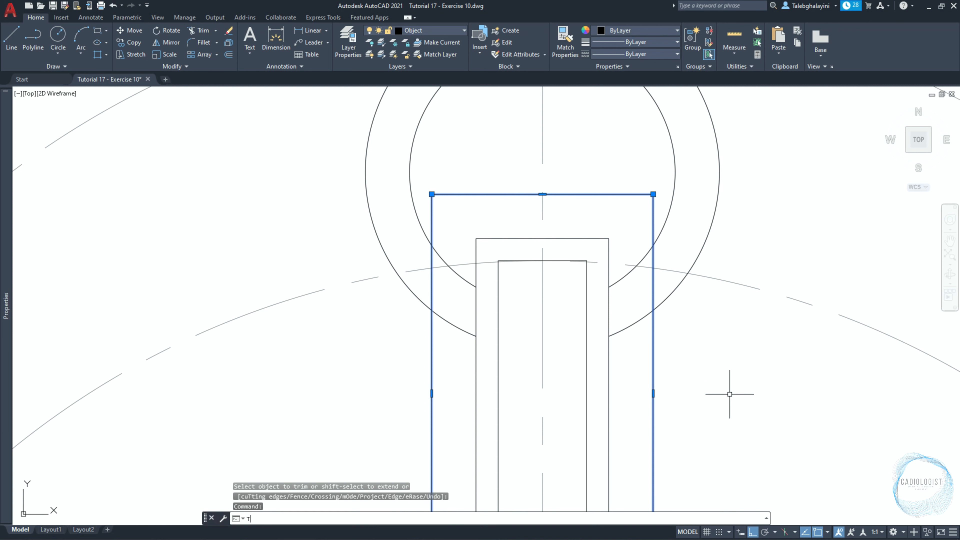
pyautogui.press('Return')
pyautogui.click(636, 321)
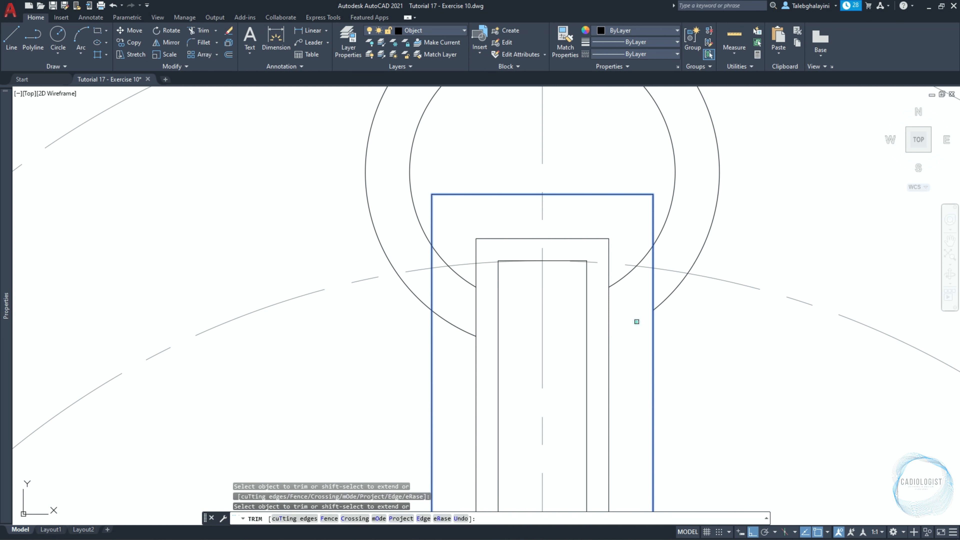
pyautogui.click(448, 321)
pyautogui.press('Return')
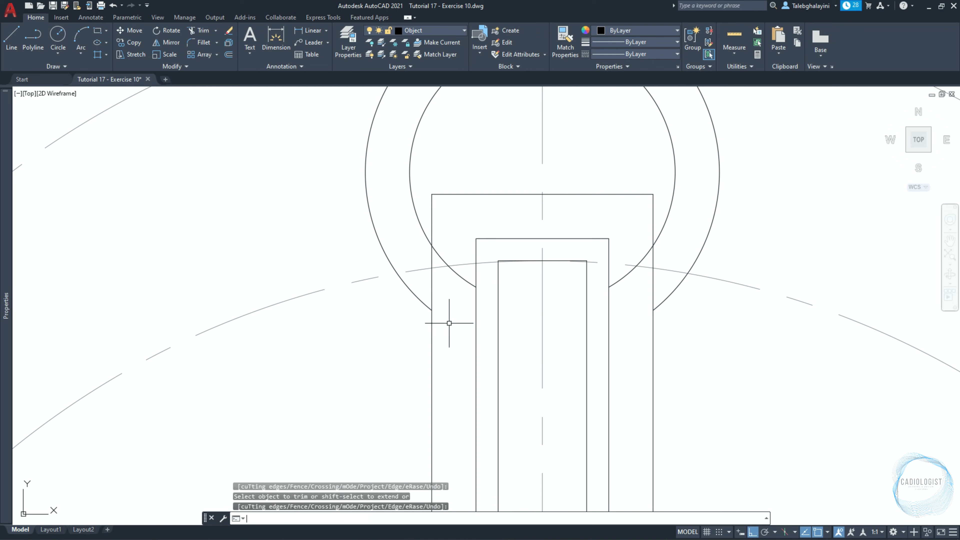
# Trim away the outermost rectangle's top edge and upper sides, using the two ring arcs as cutting edges.
pyautogui.scroll(-2, 449, 323)
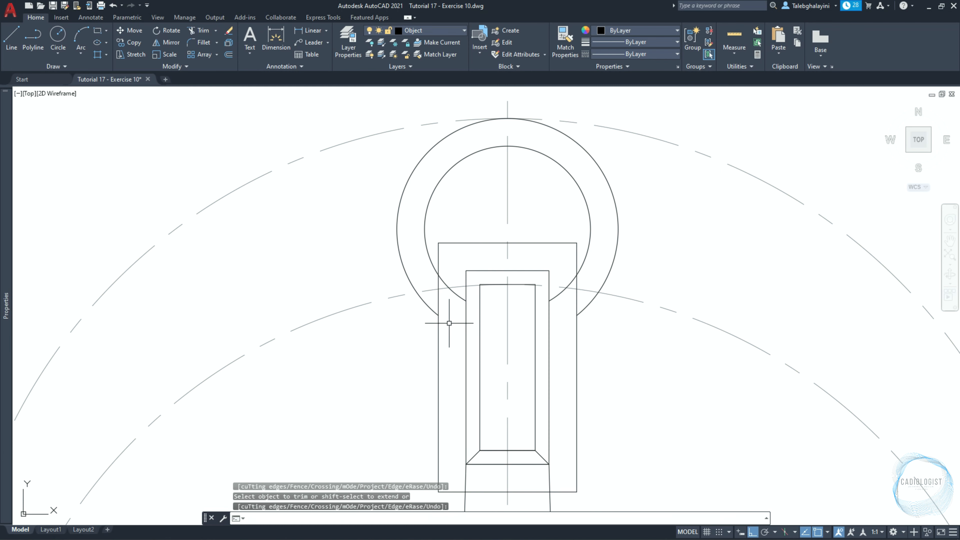
pyautogui.click(435, 214)
pyautogui.click(344, 208)
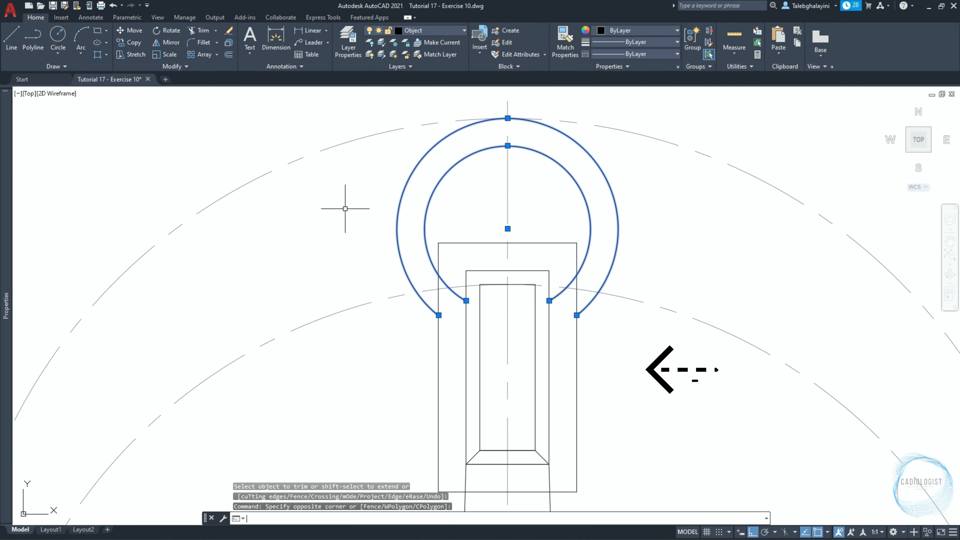
pyautogui.write('tr')
pyautogui.press('Return')
pyautogui.click(441, 240)
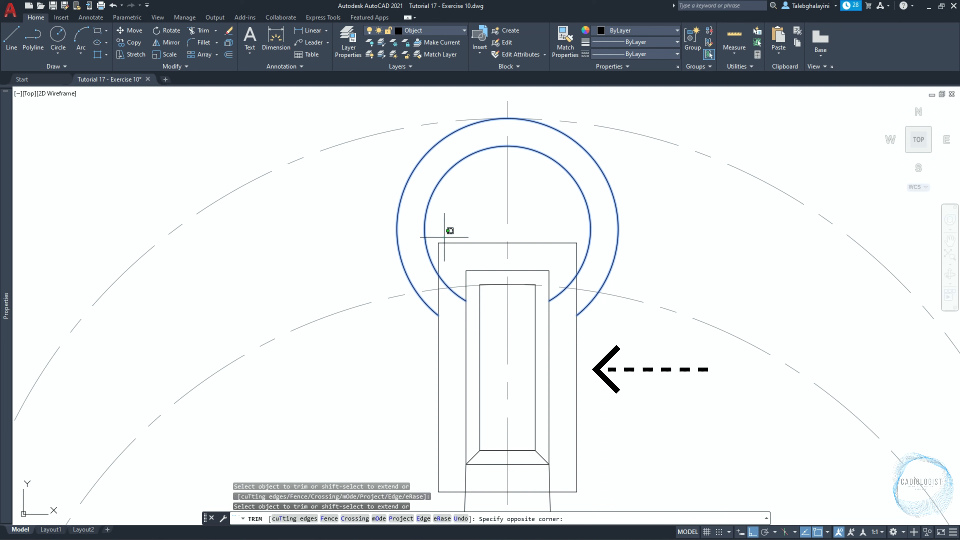
pyautogui.click(436, 246)
pyautogui.click(576, 301)
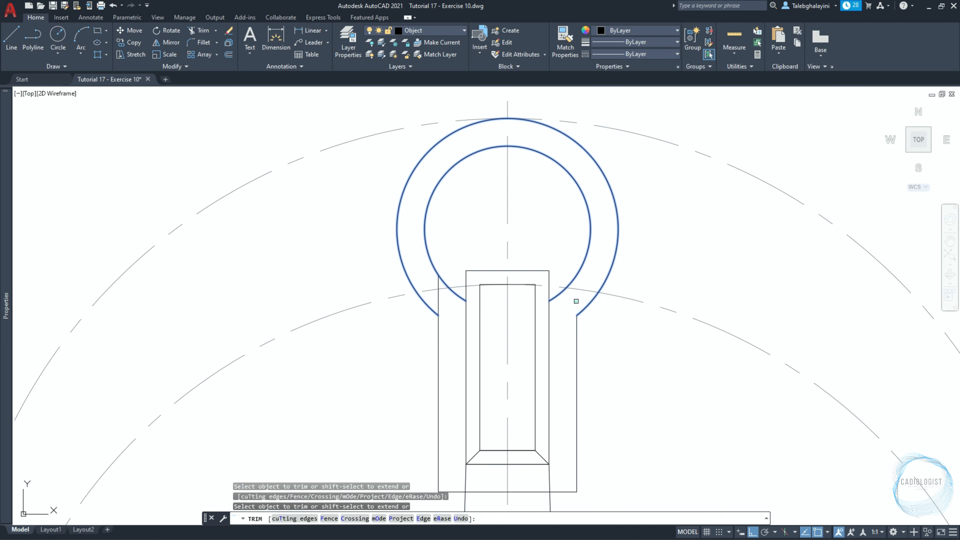
pyautogui.click(439, 303)
pyautogui.press('Return')
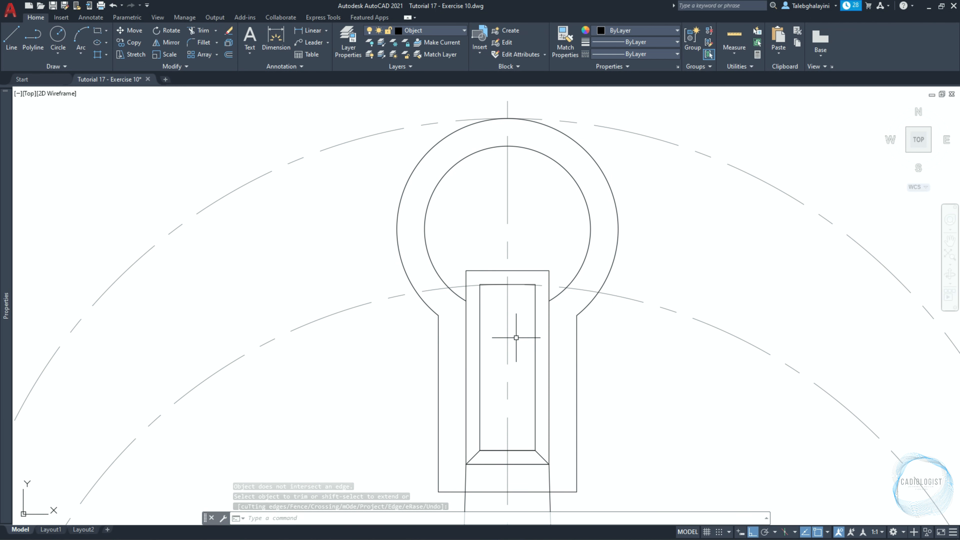
# Hide the vertical centre line and the inner dashed centre arc.
pyautogui.click(506, 332)
pyautogui.click(630, 301)
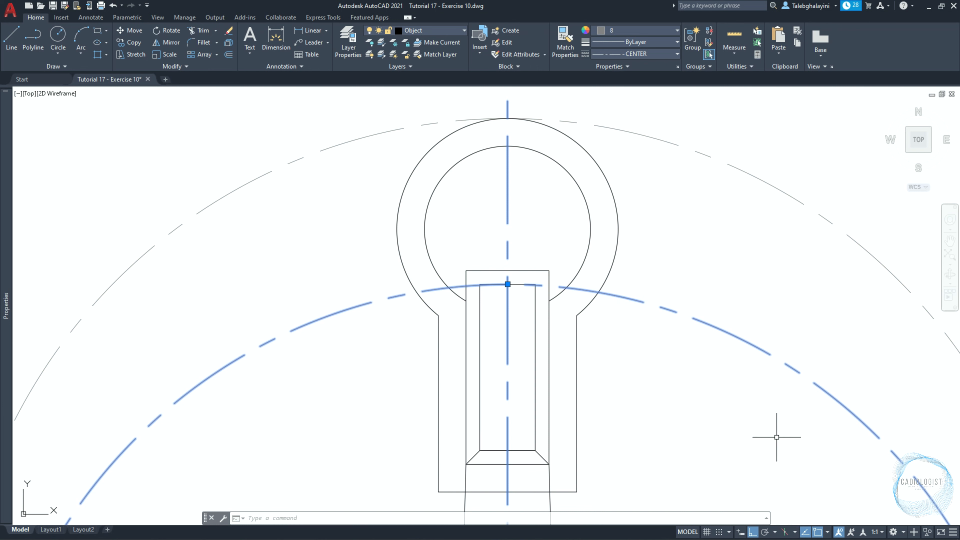
pyautogui.click(924, 531)
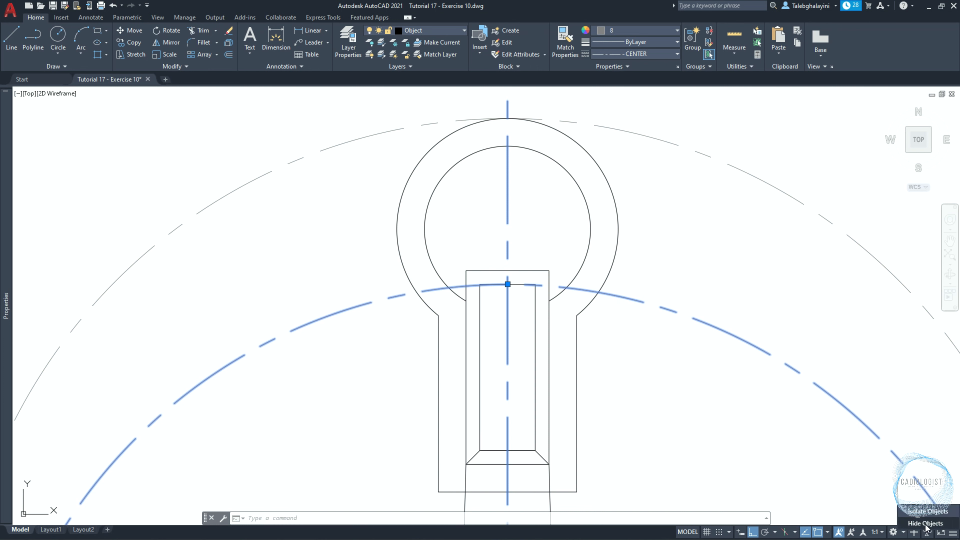
pyautogui.click(925, 523)
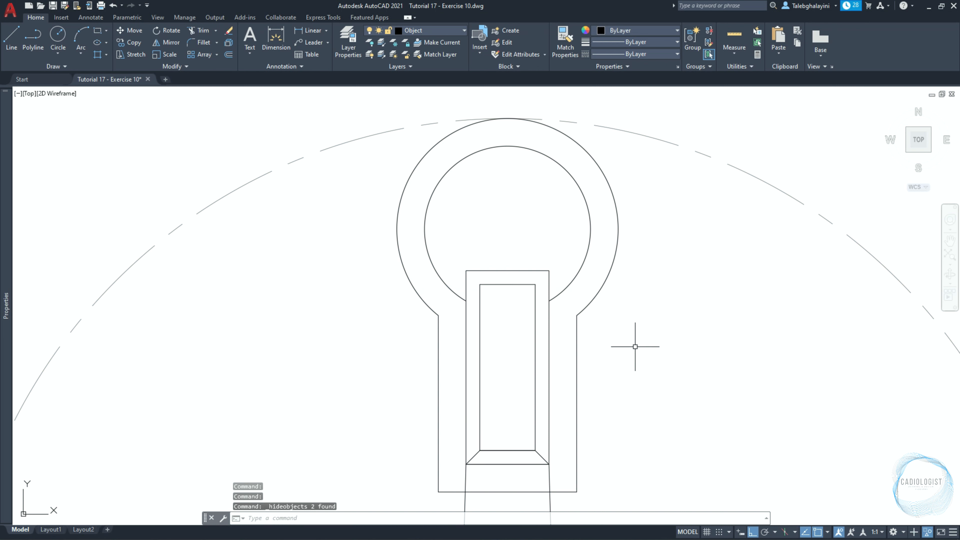
# Draw a horizontal construction line through the centre of the bar's innermost rectangle.
pyautogui.write('XL')
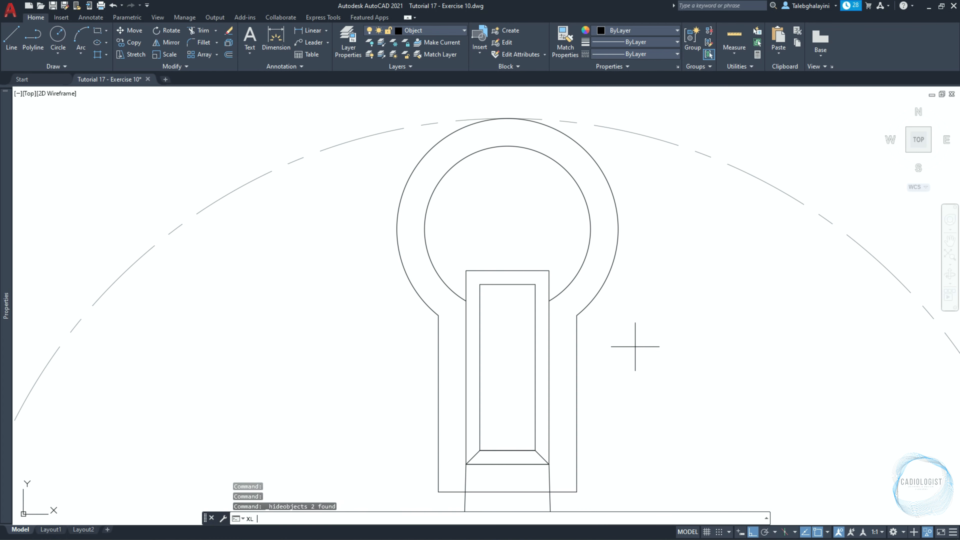
pyautogui.press('Return')
pyautogui.click(507, 367)
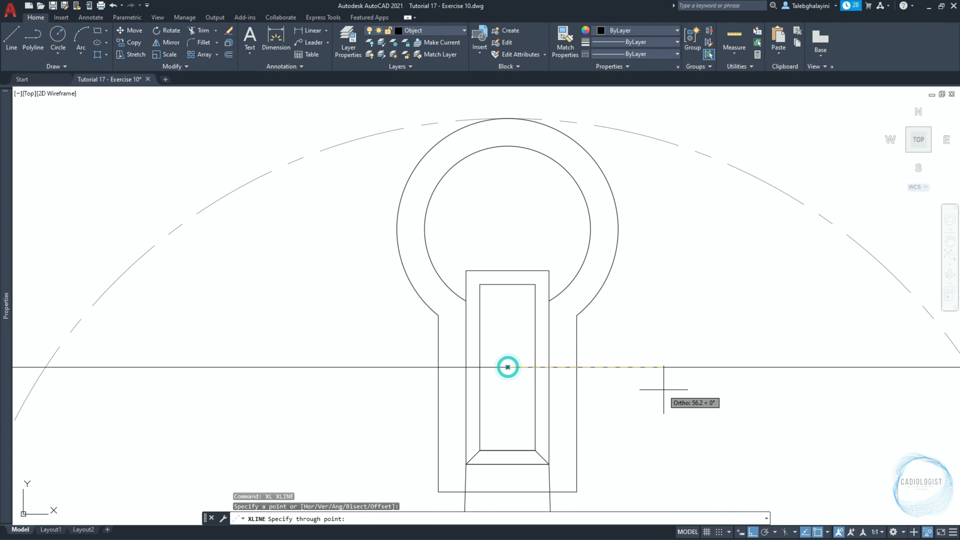
pyautogui.click(663, 389)
pyautogui.press('Return')
# Move the horizontal construction line 15 mm straight down.
pyautogui.click(675, 361)
pyautogui.click(653, 383)
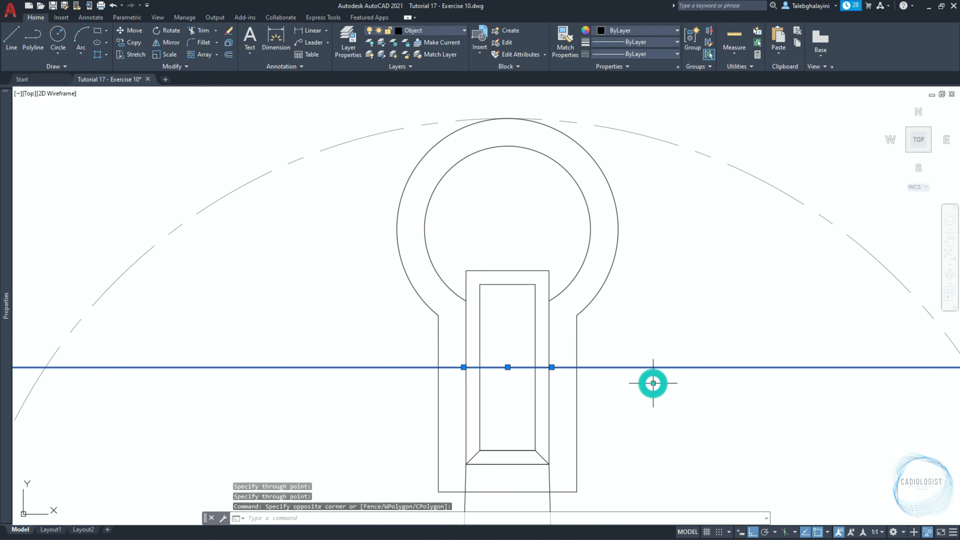
pyautogui.write('m')
pyautogui.press('Return')
pyautogui.click(662, 409)
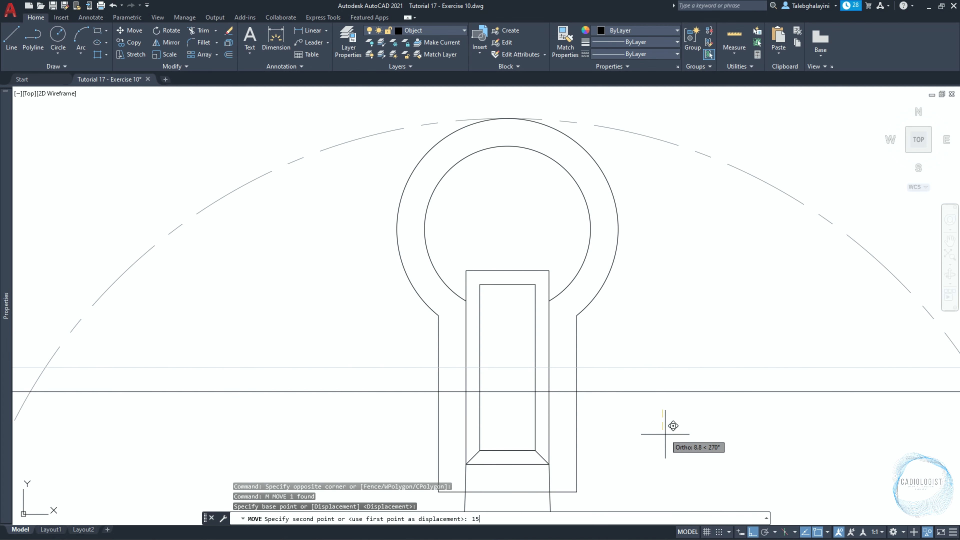
pyautogui.write('15')
pyautogui.press('Return')
pyautogui.press('Return')
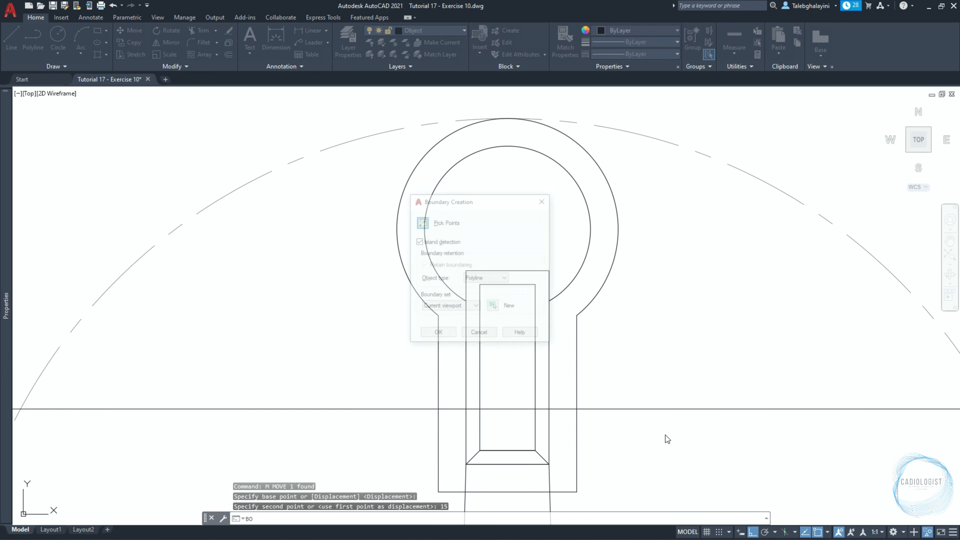
# Create a boundary polyline from the area between the ring arcs and rectangles above the construction line.
pyautogui.click(422, 222)
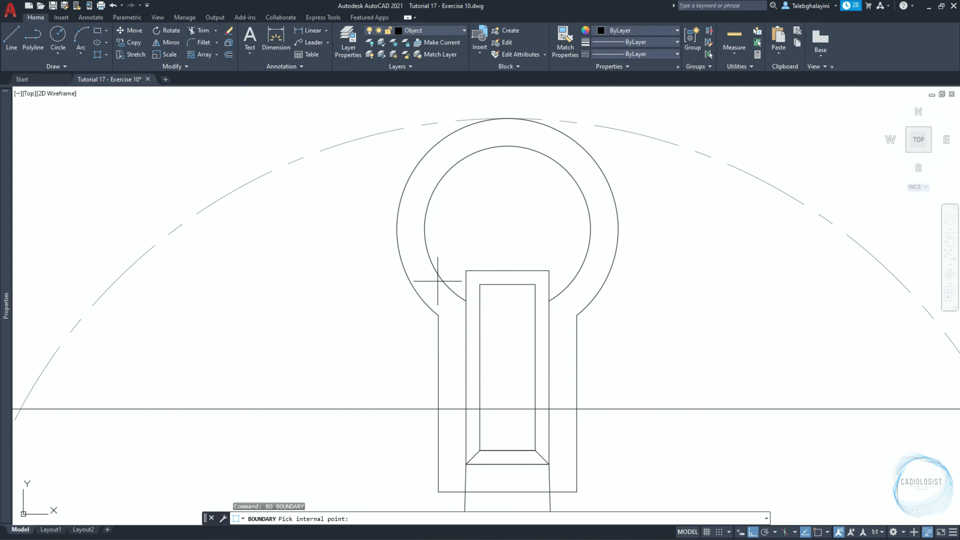
pyautogui.click(436, 293)
pyautogui.press('Return')
# Delete the two offset rectangle outlines and the two original ring arcs, keeping the boundary polyline.
pyautogui.scroll(-3, 437, 293)
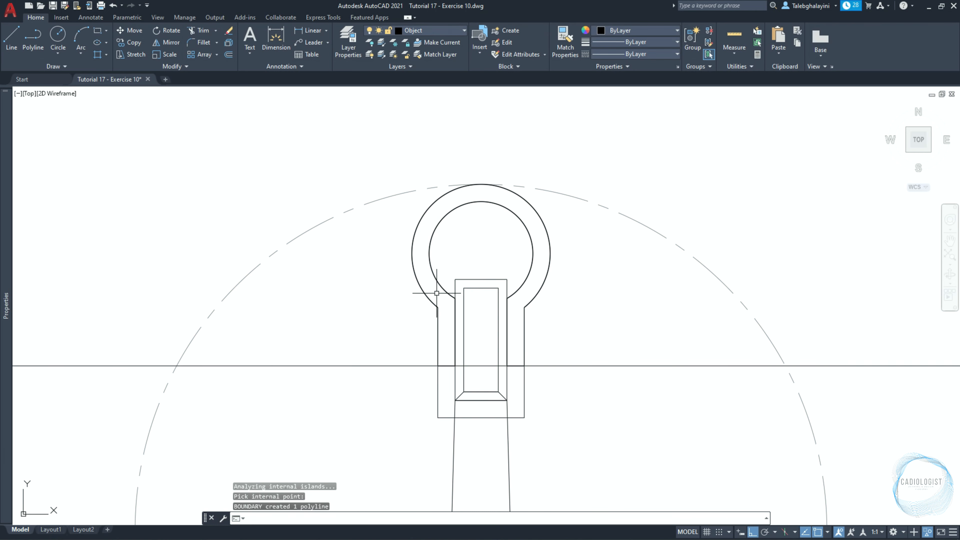
pyautogui.scroll(1, 438, 346)
pyautogui.click(438, 395)
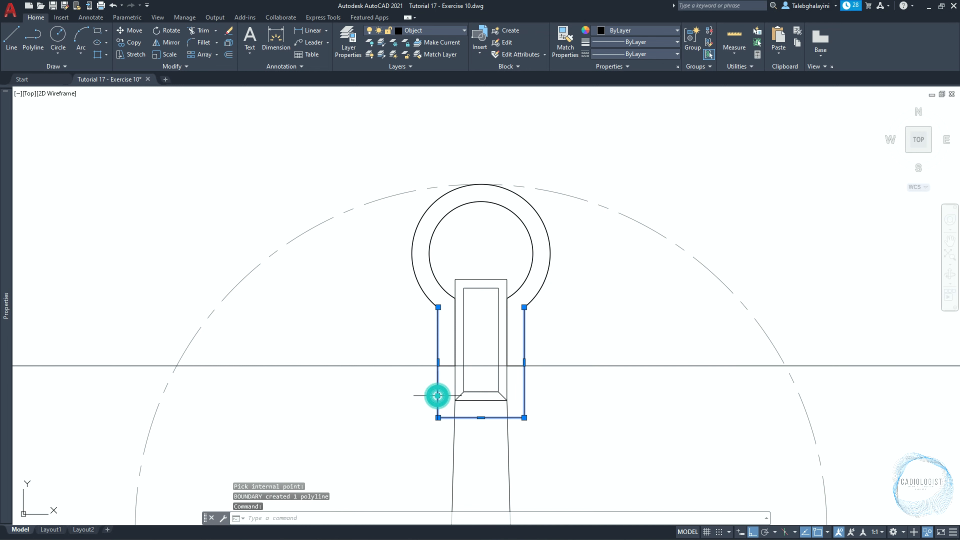
pyautogui.click(479, 278)
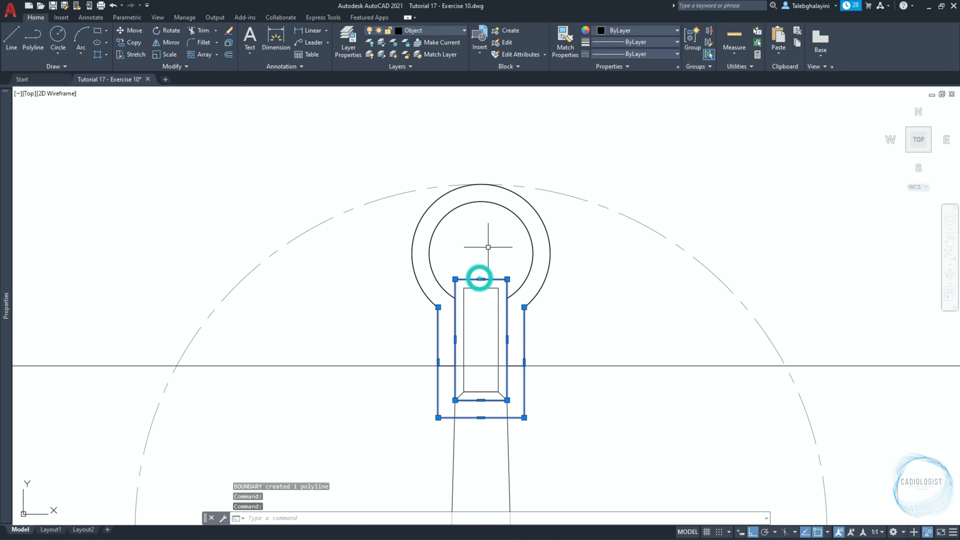
pyautogui.press('Delete')
pyautogui.click(351, 147)
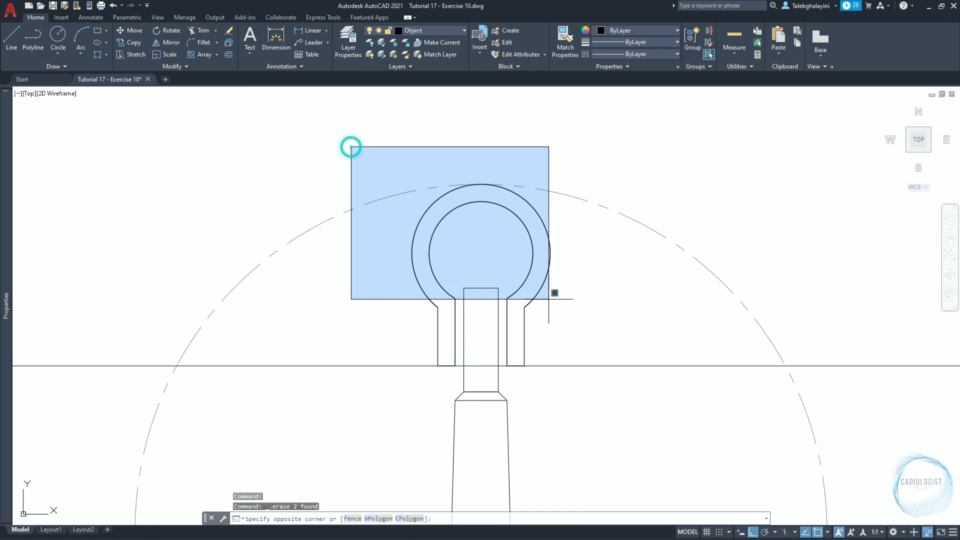
pyautogui.click(598, 344)
pyautogui.press('Escape')
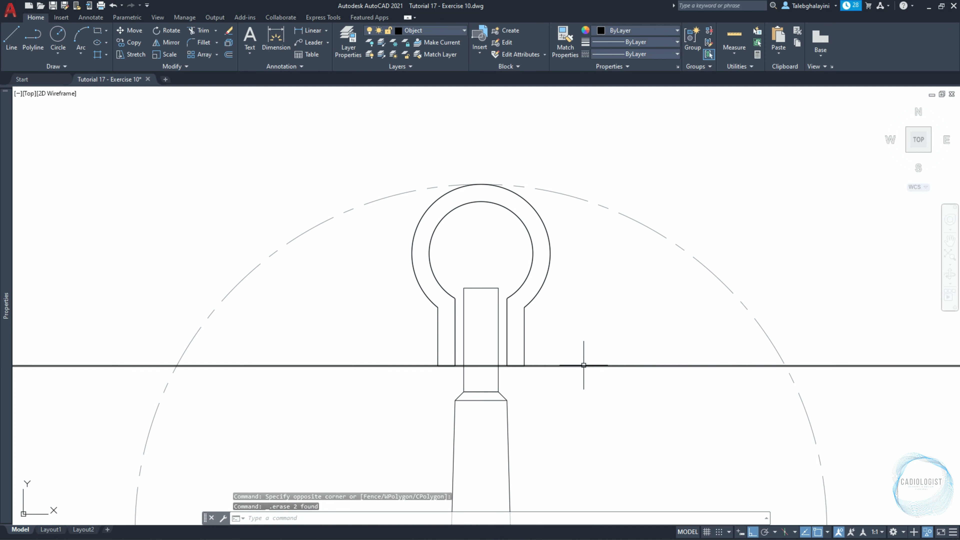
# Move the horizontal construction line 12 mm straight up.
pyautogui.click(583, 366)
pyautogui.write('M')
pyautogui.press('Return')
pyautogui.click(603, 427)
pyautogui.write('12')
pyautogui.press('Return')
# Copy the horizontal construction line 12 mm straight up.
pyautogui.write('co')
pyautogui.press('Return')
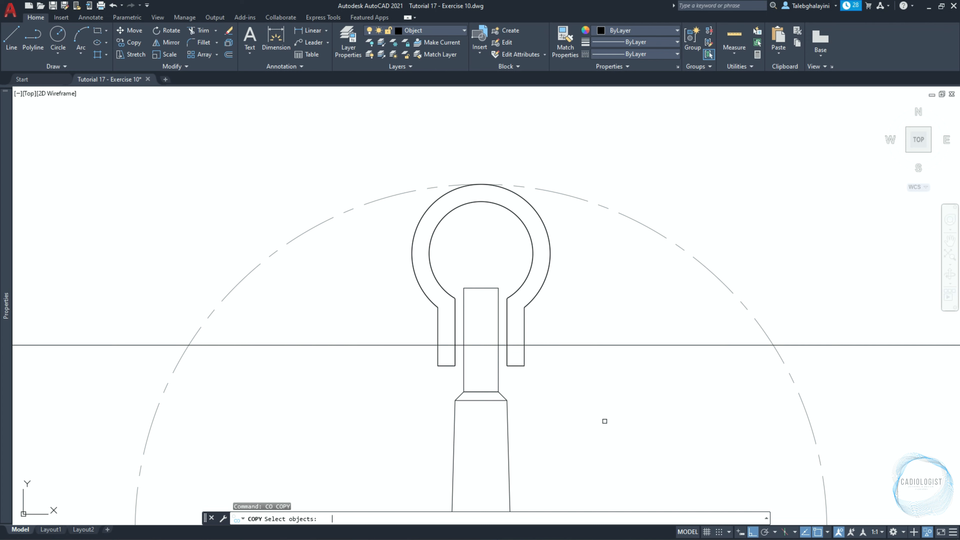
pyautogui.click(581, 345)
pyautogui.press('Return')
pyautogui.click(582, 335)
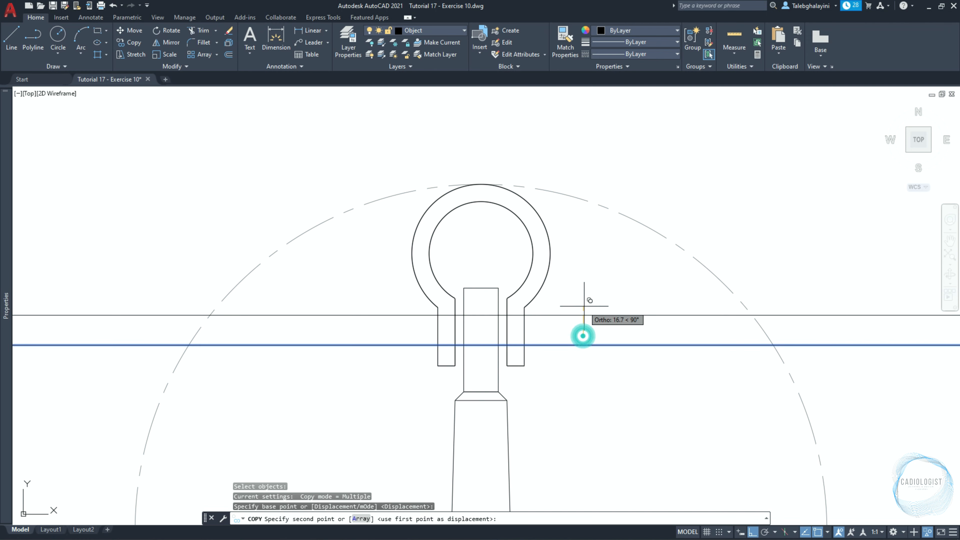
pyautogui.press('Return')
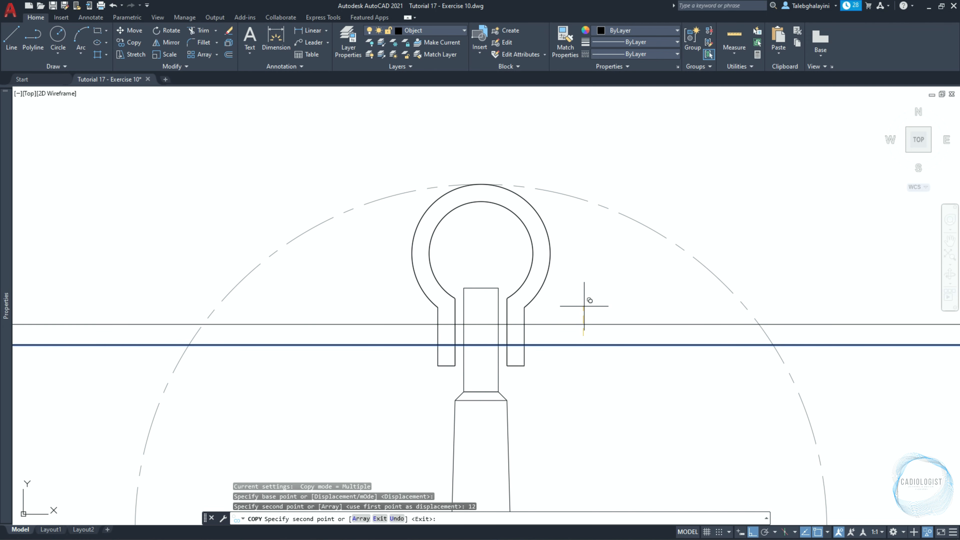
pyautogui.press('Return')
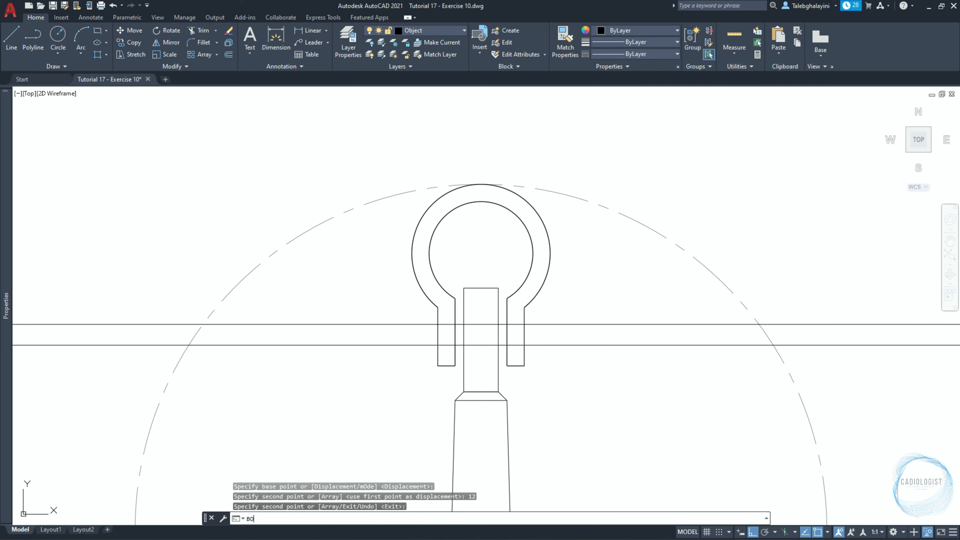
# Create boundary polylines from the two small gaps between the narrow bar and the ring legs, between the construction lines.
pyautogui.write('BO')
pyautogui.press('Return')
pyautogui.click(424, 223)
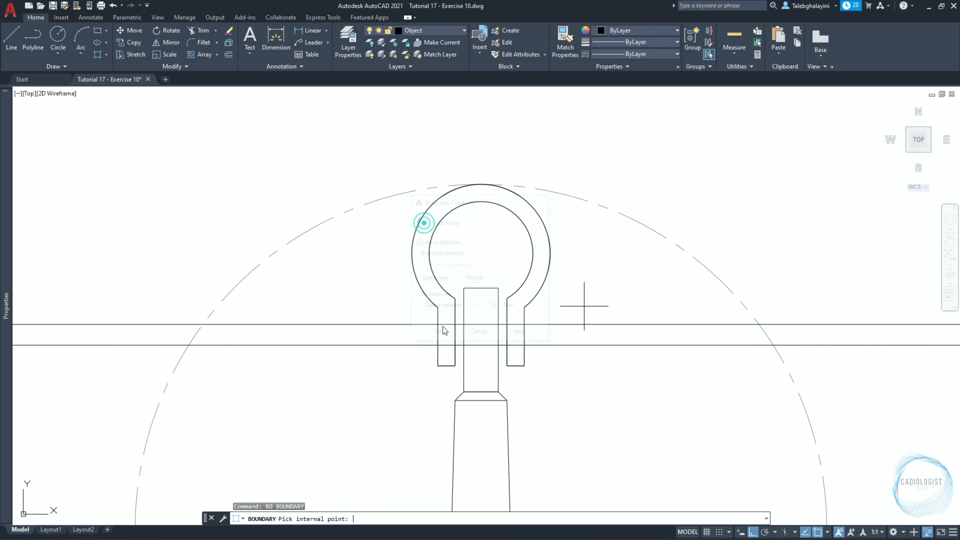
pyautogui.click(502, 335)
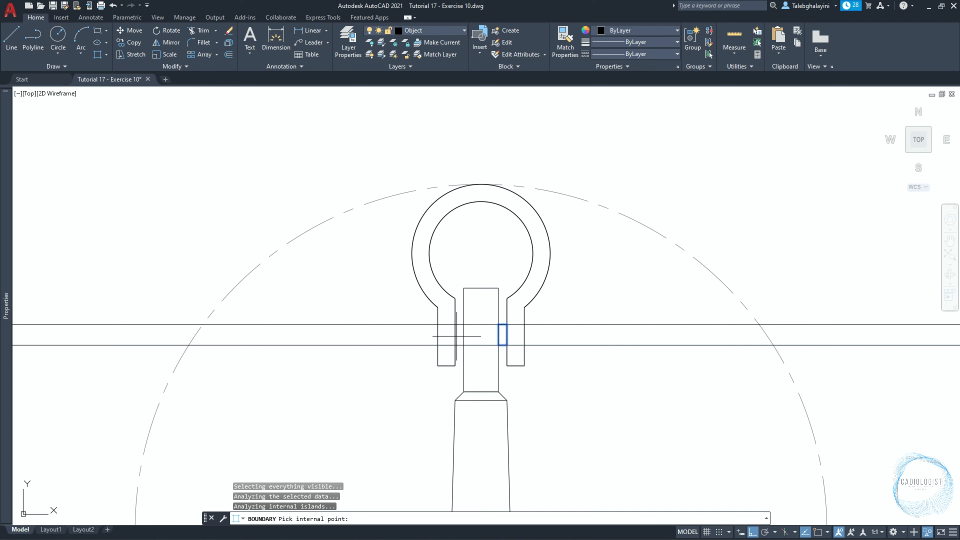
pyautogui.click(457, 336)
pyautogui.press('space')
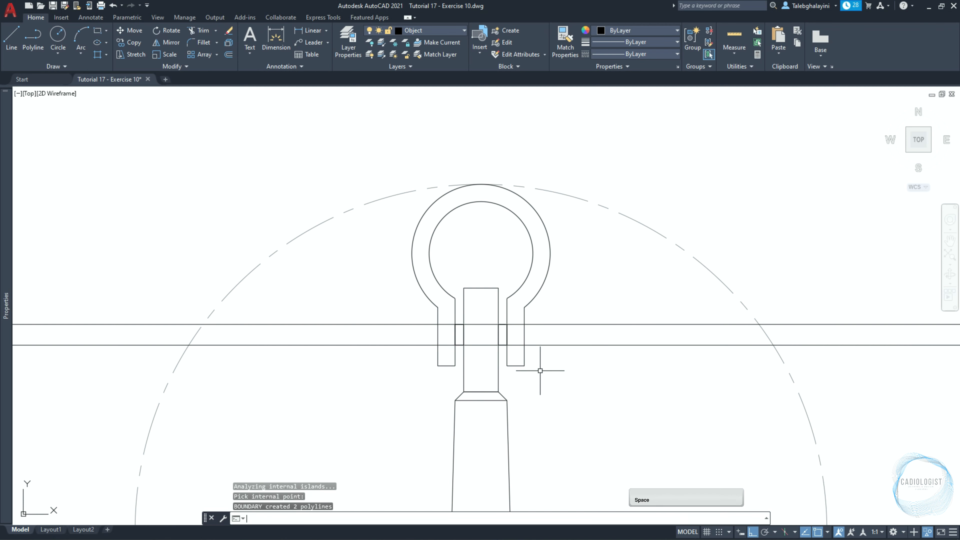
# Move the lower horizontal construction line 3 mm straight down.
pyautogui.click(565, 344)
pyautogui.write('m')
pyautogui.press('space')
pyautogui.click(578, 396)
pyautogui.write('3')
pyautogui.press('space')
# Move the upper horizontal construction line 3 mm straight up.
pyautogui.click(602, 324)
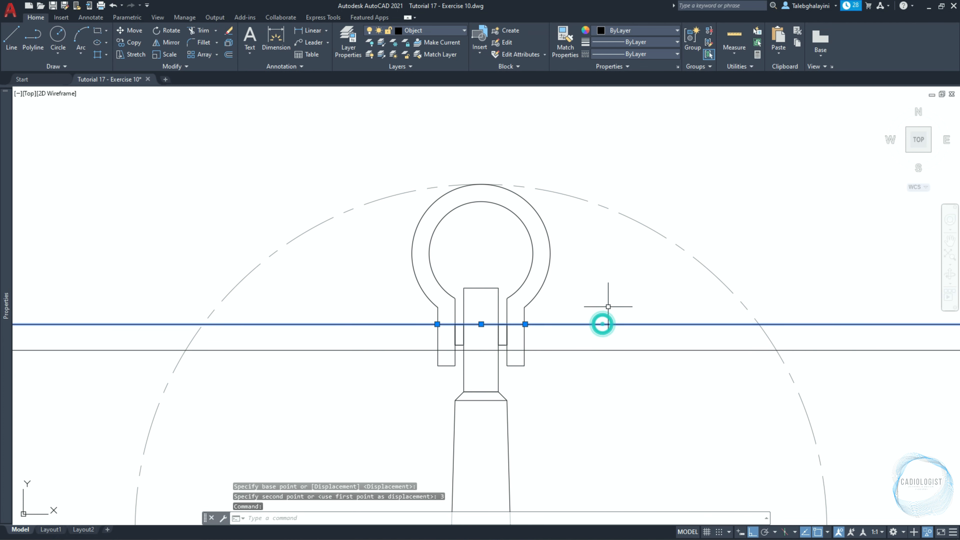
pyautogui.write('m')
pyautogui.press('space')
pyautogui.click(610, 299)
pyautogui.write('3')
pyautogui.press('space')
# Draw a vertical construction line through the lower outer corner of the ring's left leg.
pyautogui.write('x')
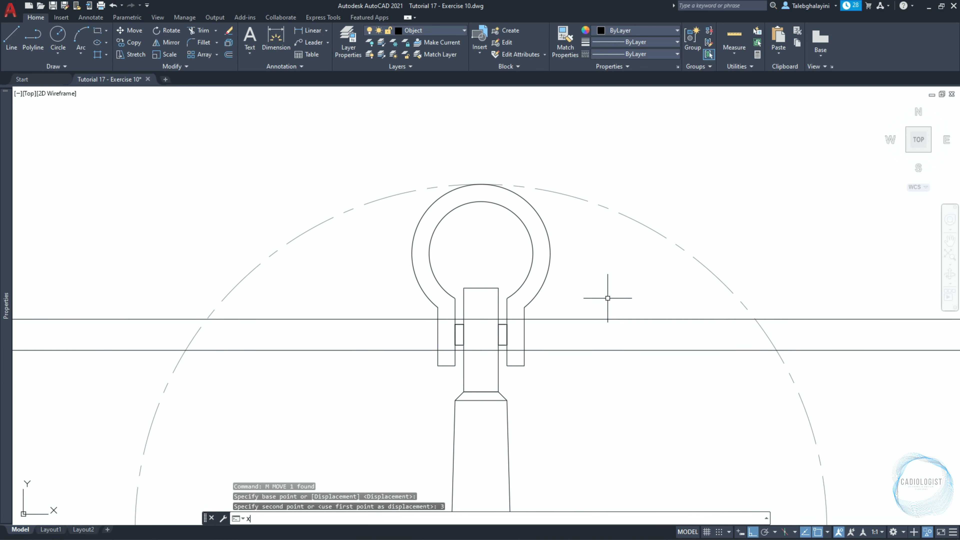
pyautogui.write('l')
pyautogui.press('space')
pyautogui.write('v')
pyautogui.press('space')
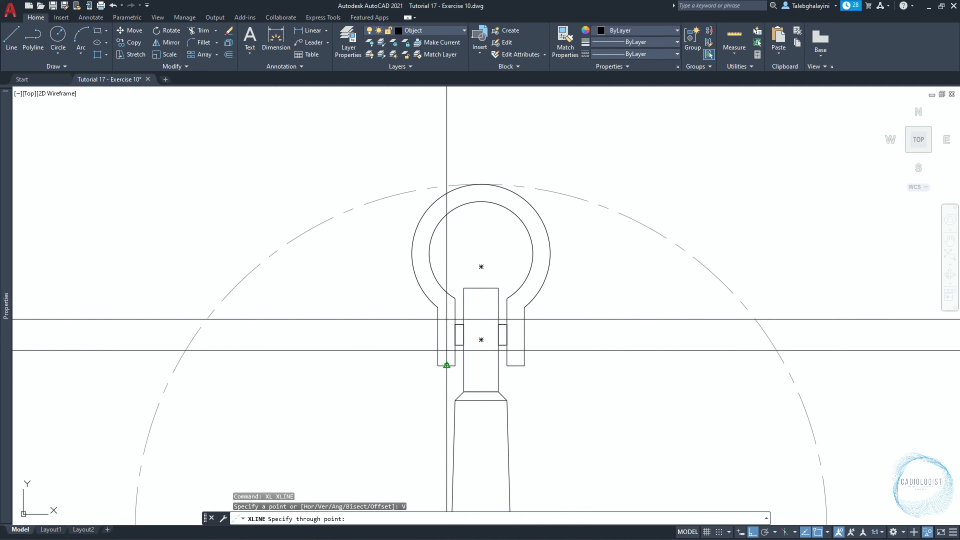
pyautogui.click(438, 365)
pyautogui.press('space')
# Move the vertical construction line 10 mm to the left.
pyautogui.click(436, 378)
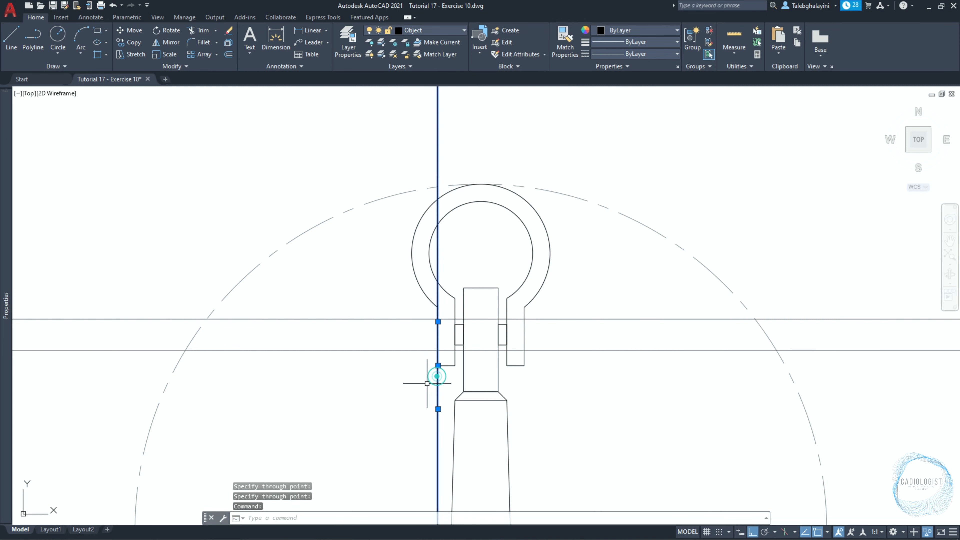
pyautogui.write('m')
pyautogui.press('space')
pyautogui.click(414, 387)
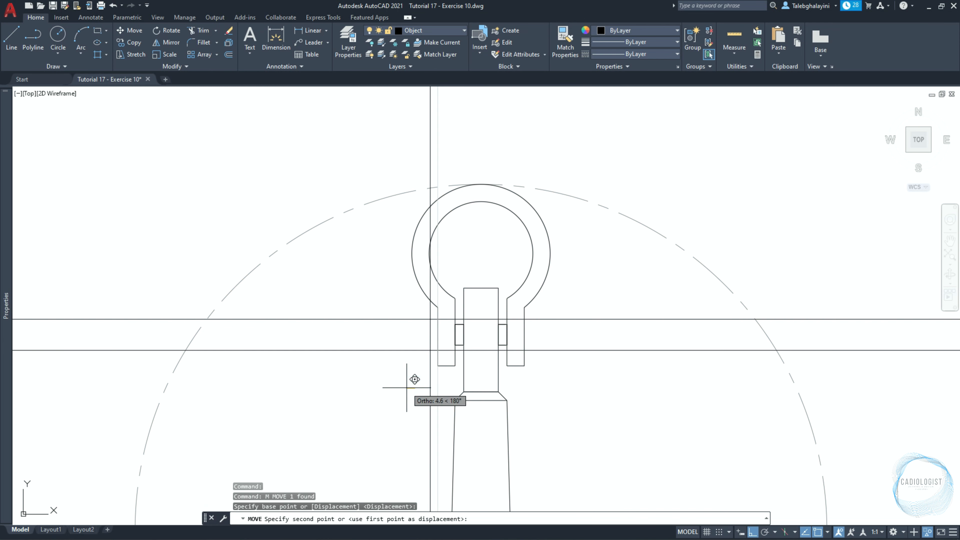
pyautogui.write('10')
pyautogui.press('space')
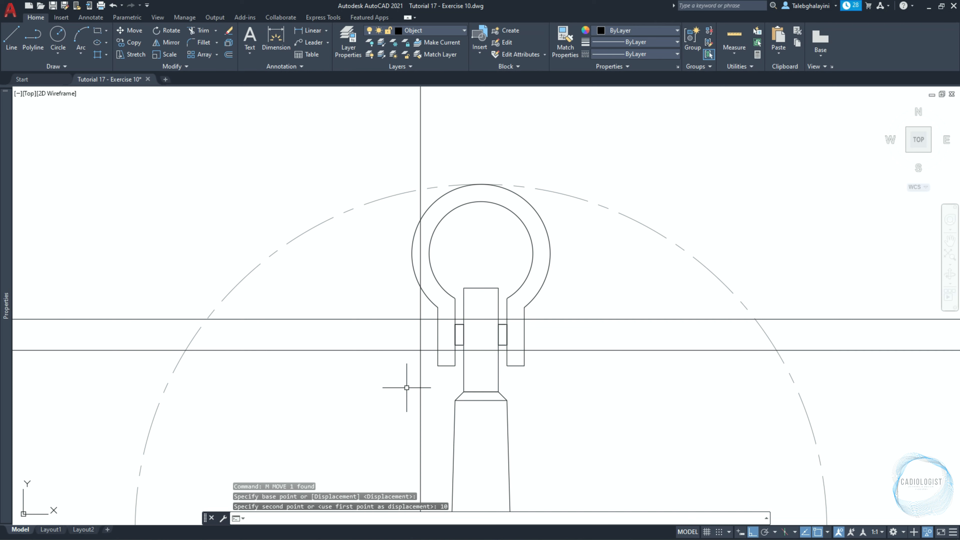
# Create a boundary polyline from the area between the vertical construction line, the ring's left leg and the two horizontal lines.
pyautogui.write('BO')
pyautogui.press('space')
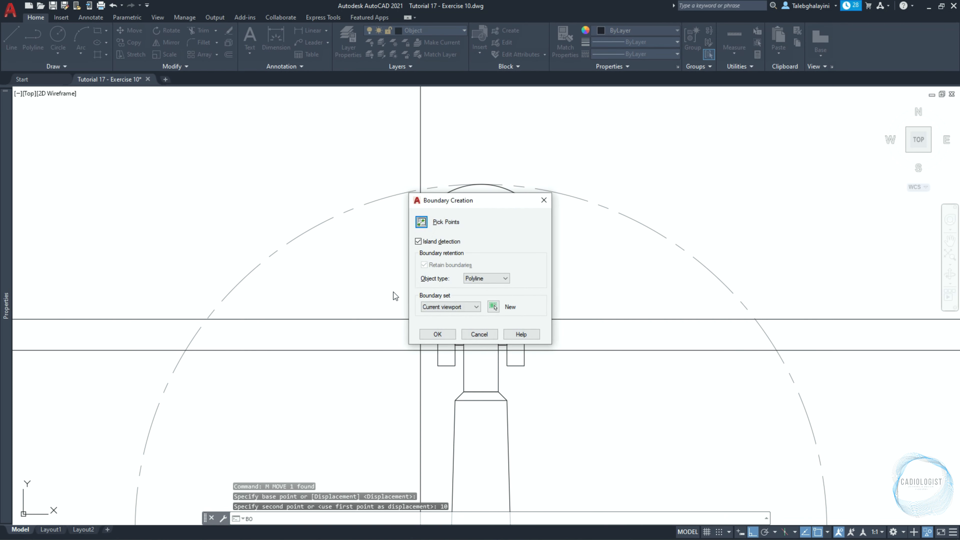
pyautogui.click(420, 221)
pyautogui.click(428, 334)
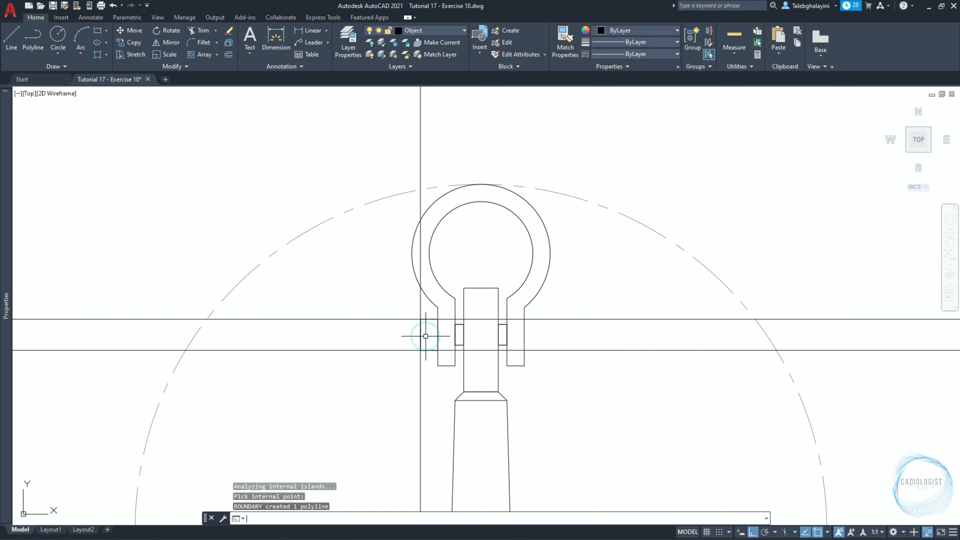
pyautogui.press('space')
# Delete the vertical and the two horizontal construction lines.
pyautogui.click(424, 385)
pyautogui.click(415, 388)
pyautogui.click(374, 289)
pyautogui.click(344, 367)
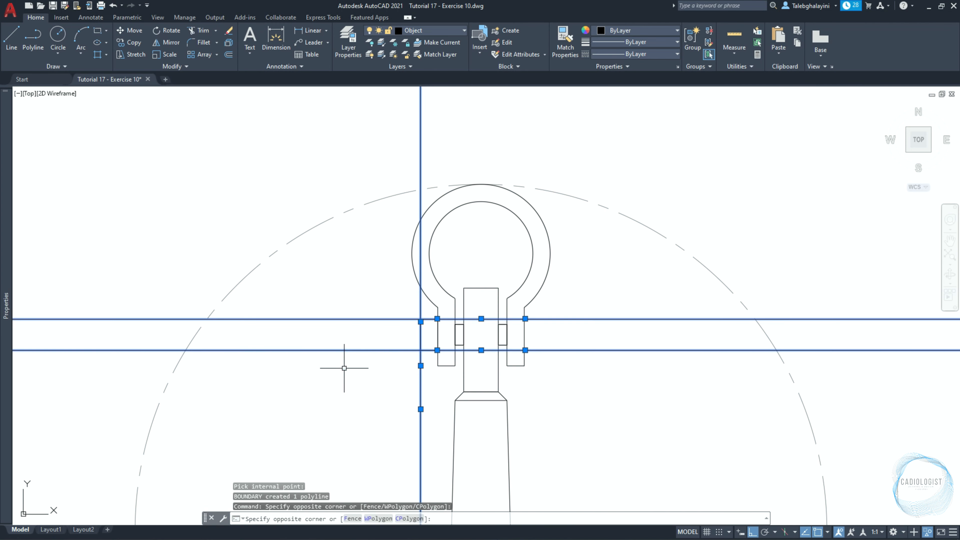
pyautogui.press('Delete')
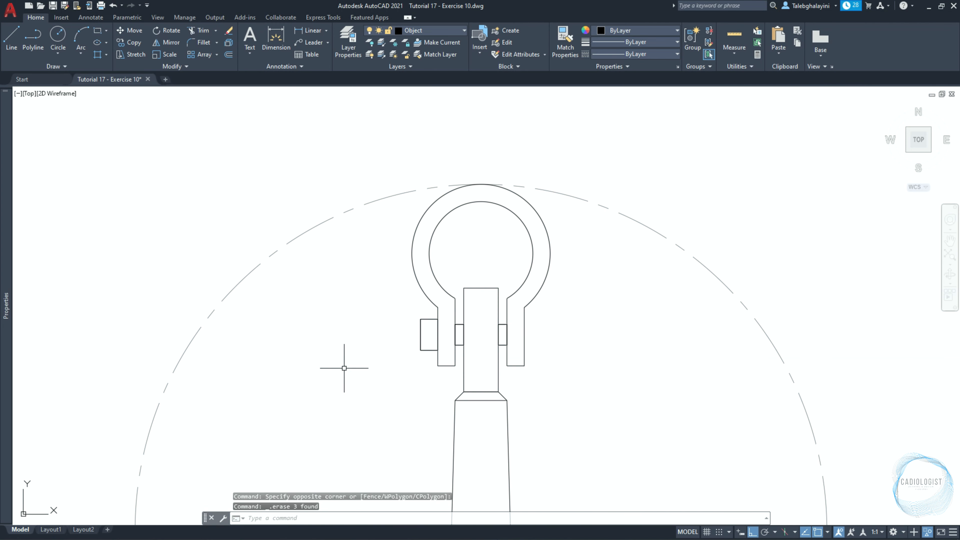
# Mirror the outer left rectangle about the vertical axis through the ring's centre, keeping the original.
pyautogui.click(422, 332)
pyautogui.write('mi')
pyautogui.press('Return')
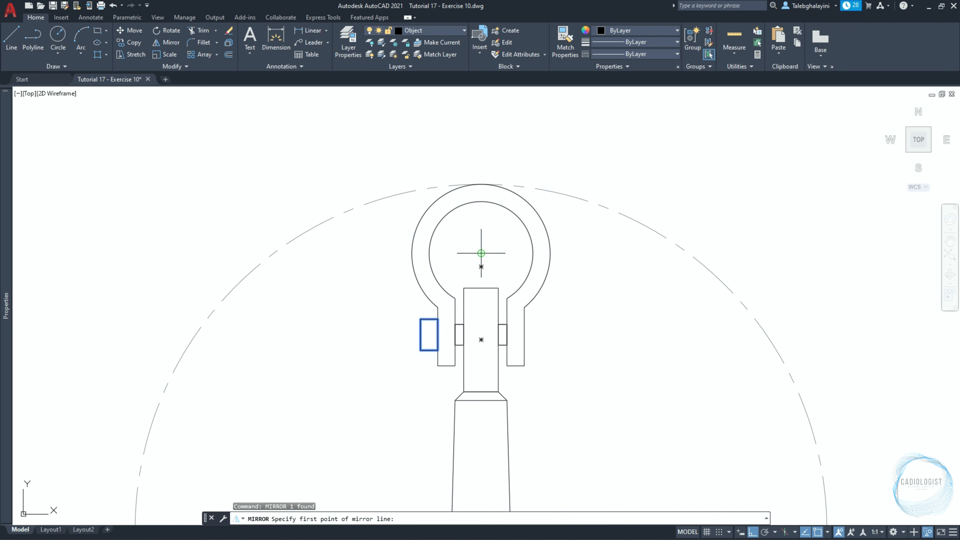
pyautogui.click(481, 253)
pyautogui.click(483, 149)
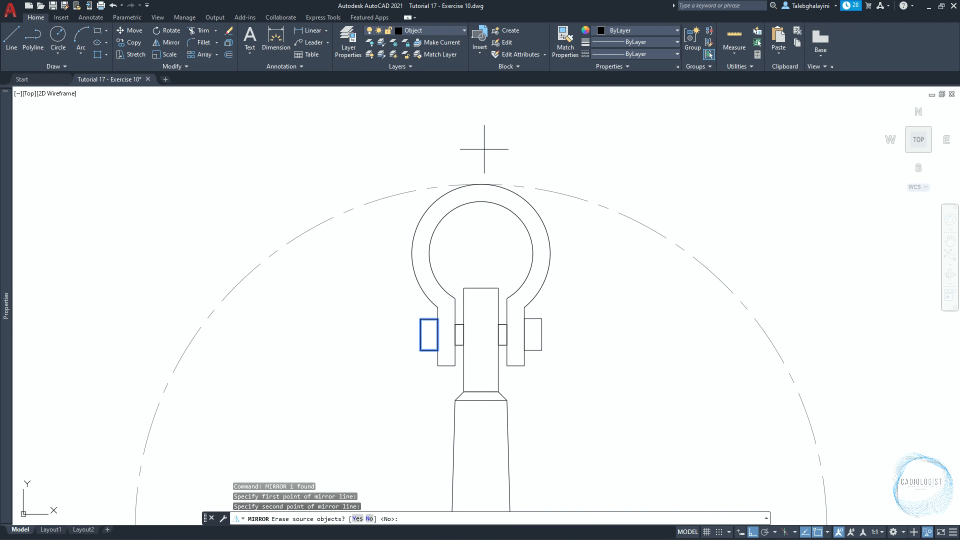
pyautogui.press('Return')
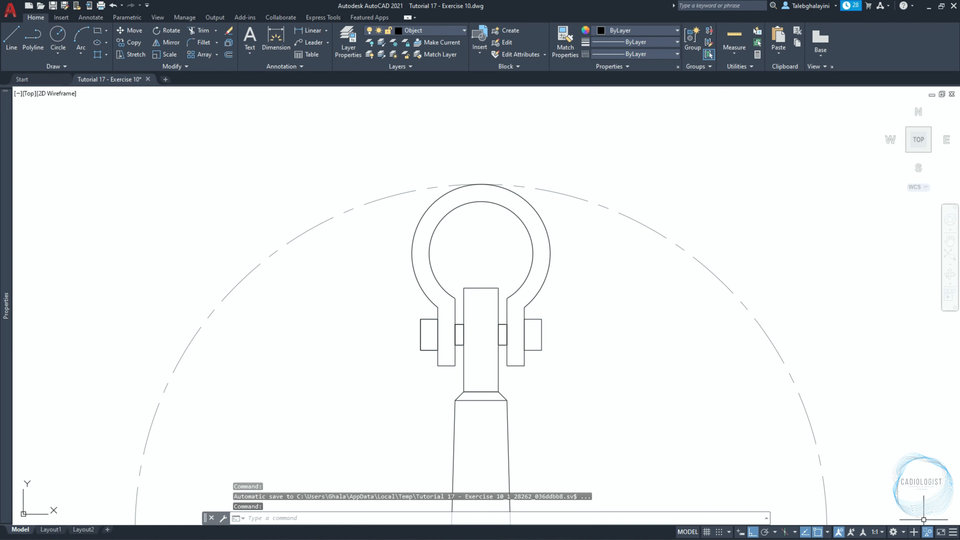
# End the object isolation and delete the two large dashed centre-line circles around the ring.
pyautogui.click(927, 532)
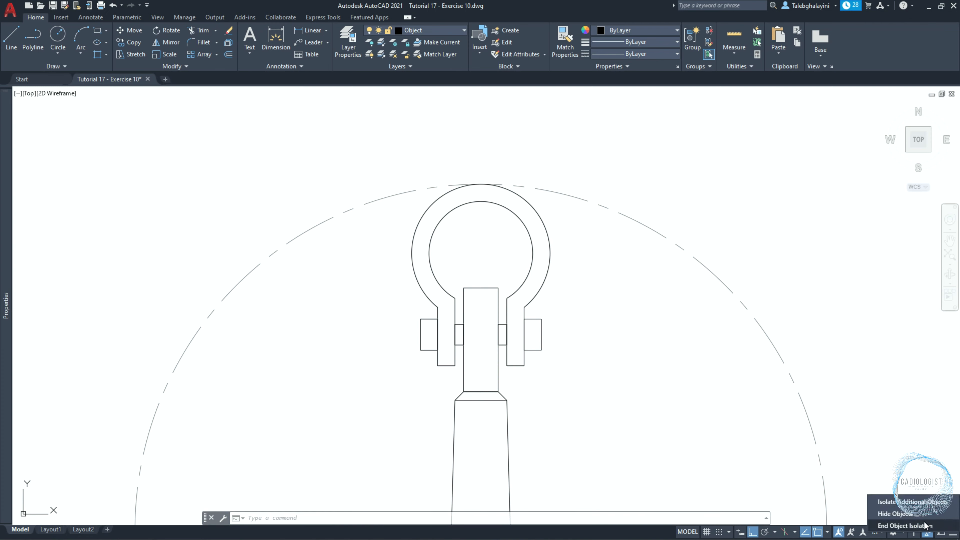
pyautogui.click(925, 526)
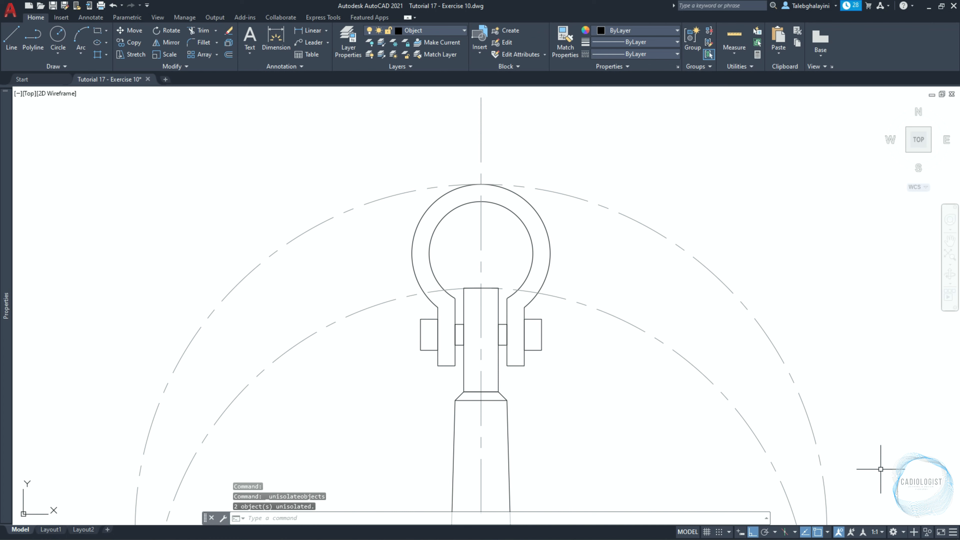
pyautogui.click(733, 226)
pyautogui.click(667, 365)
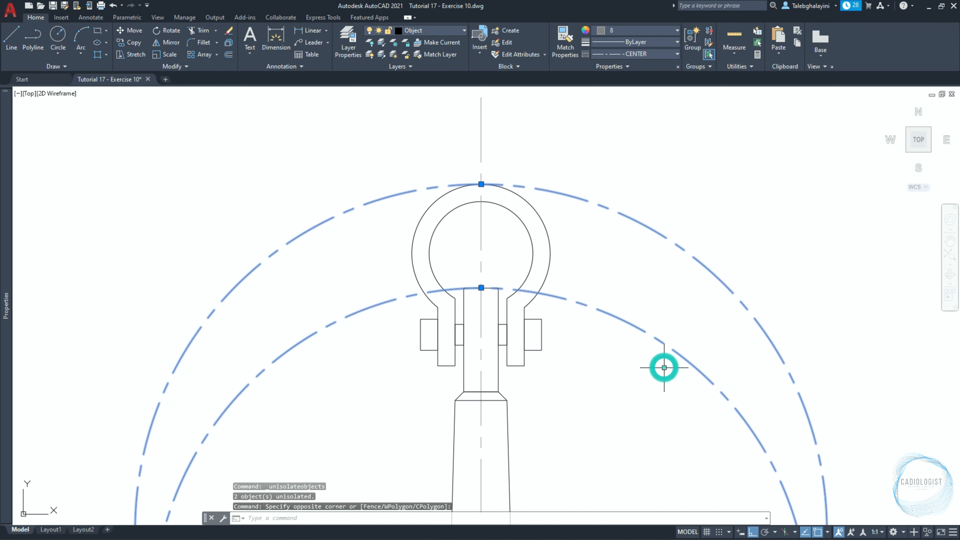
pyautogui.press('Delete')
# Shorten the vertical centre line by stretching its upper end 30 mm straight down.
pyautogui.scroll(-2, 668, 369)
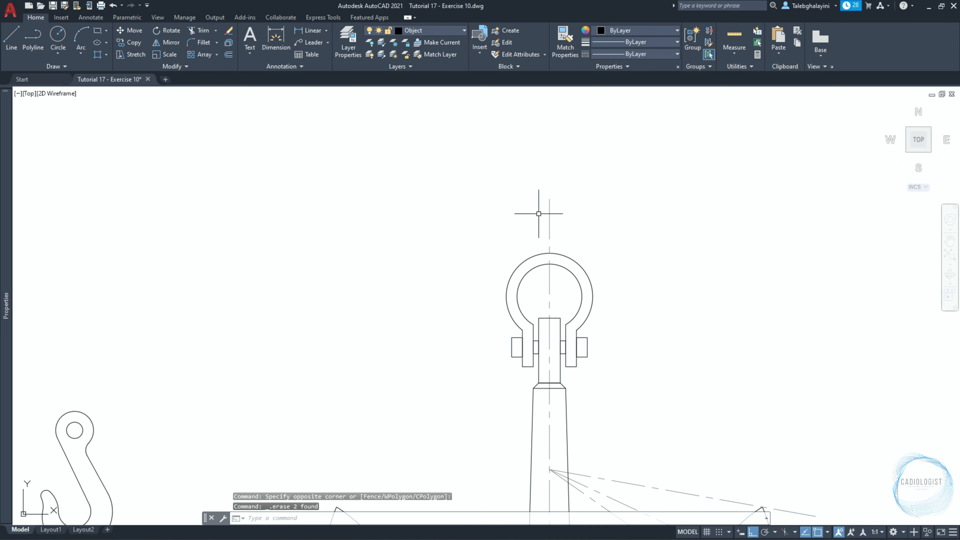
pyautogui.scroll(2, 539, 216)
pyautogui.click(554, 201)
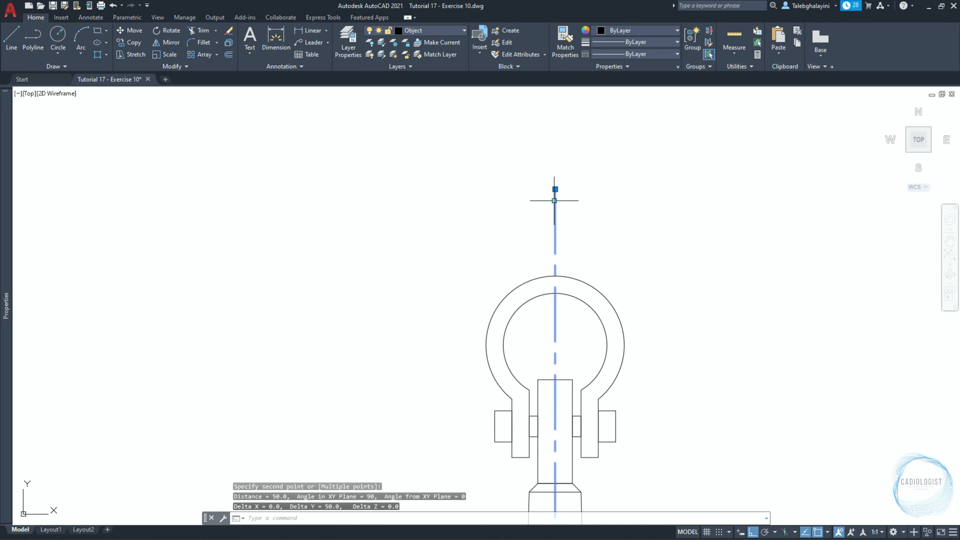
pyautogui.click(554, 188)
pyautogui.write('30')
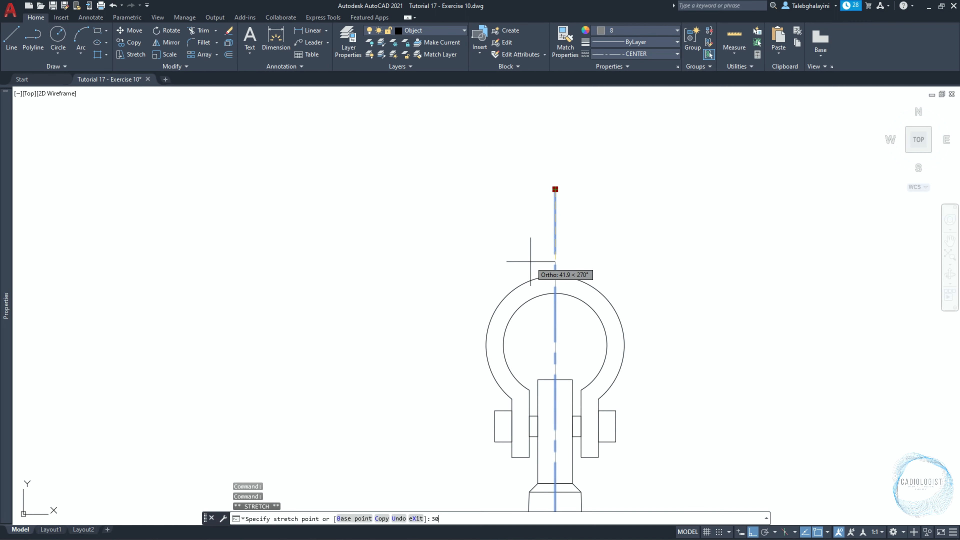
pyautogui.press('Return')
# Stretch the lower end of the vertical centre line to 20 mm below the lowest point of the base arc.
pyautogui.scroll(-4, 531, 250)
pyautogui.moveTo(574, 416); pyautogui.dragTo(594, 220, button='middle')
pyautogui.scroll(4, 565, 372)
pyautogui.click(562, 370)
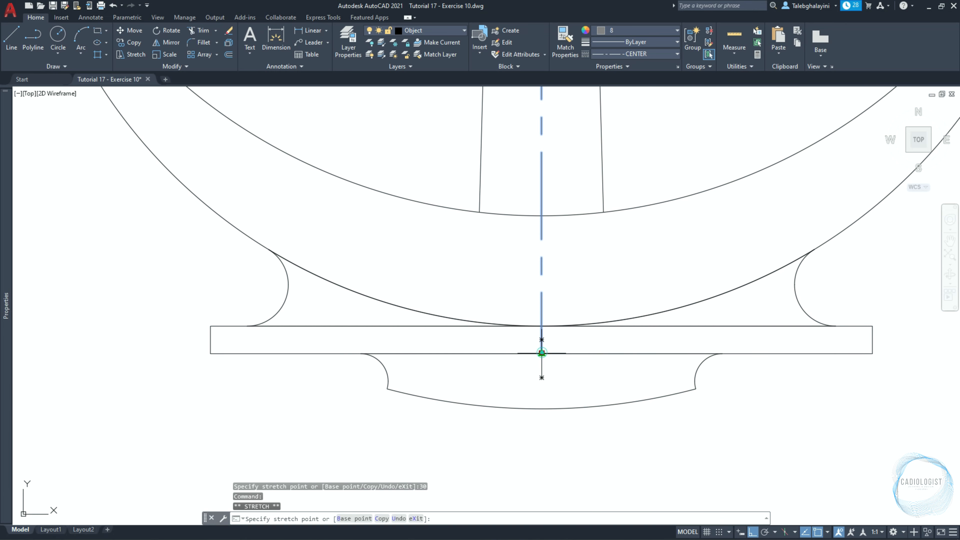
pyautogui.keyDown('shift'); pyautogui.rightClick(548, 396); pyautogui.keyUp('shift')
pyautogui.click(566, 162)
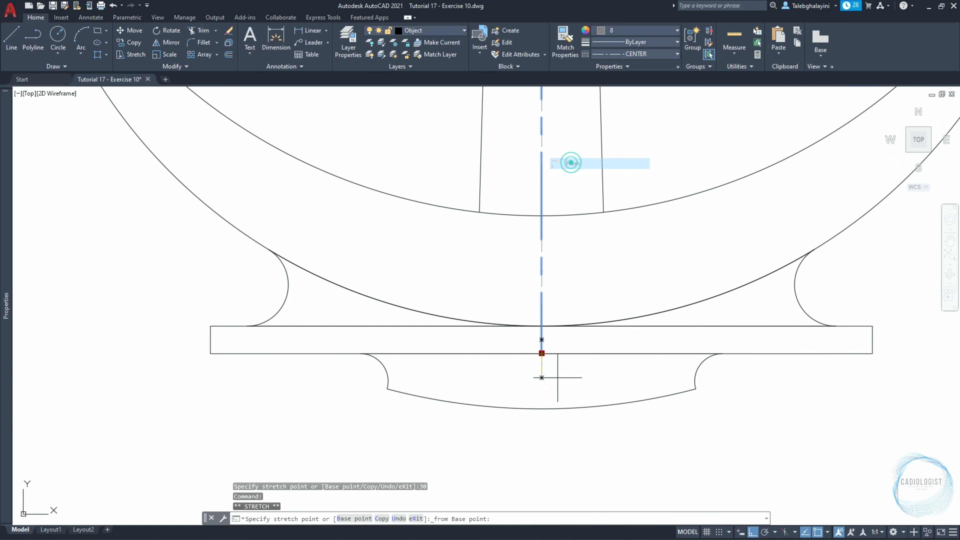
pyautogui.click(541, 408)
pyautogui.write('20')
pyautogui.press('Return')
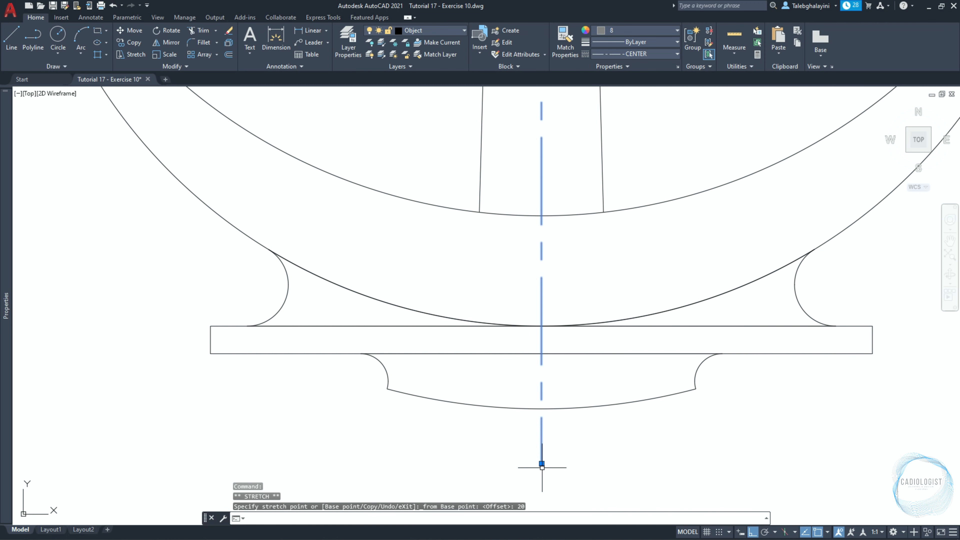
pyautogui.press('Escape')
# Move the whole anchor by the lowest point of its base arc to 500 mm horizontally right of the hook's lowest point.
pyautogui.scroll(-5, 544, 469)
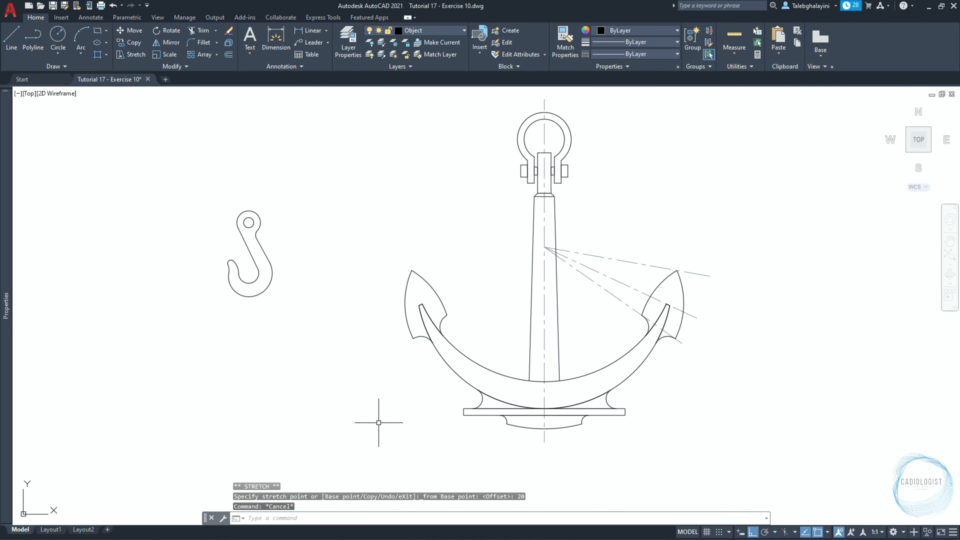
pyautogui.click(373, 455)
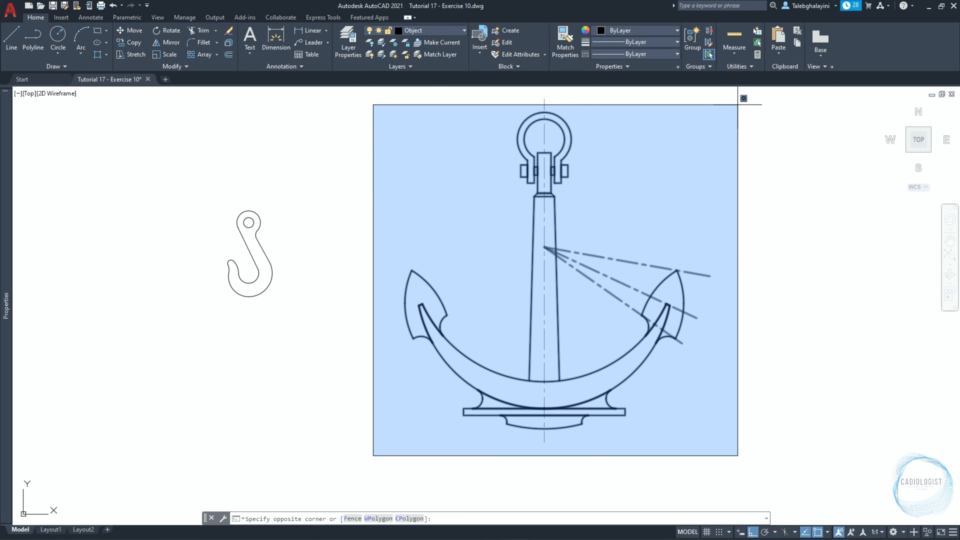
pyautogui.click(743, 98)
pyautogui.write('m')
pyautogui.press('Return')
pyautogui.scroll(3, 548, 433)
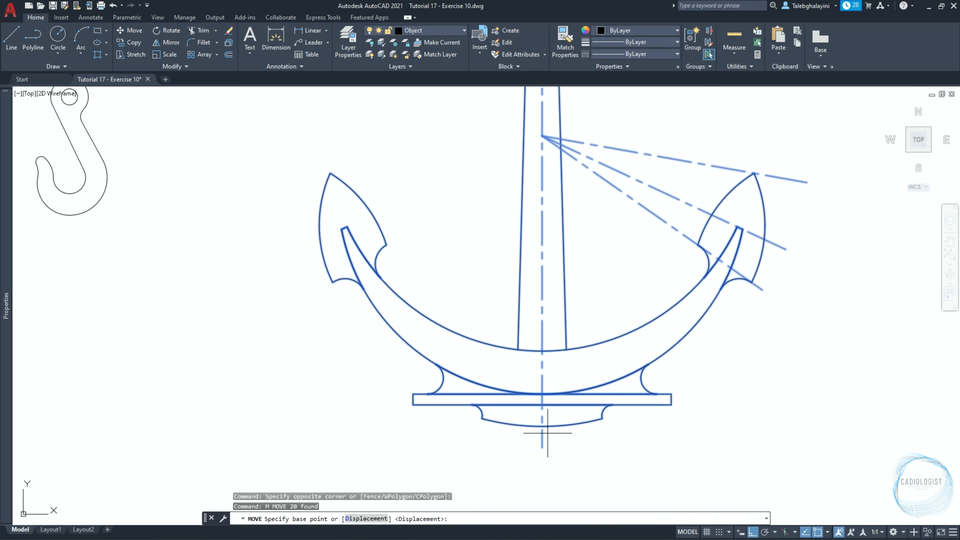
pyautogui.scroll(2, 548, 433)
pyautogui.click(539, 401)
pyautogui.scroll(-4, 539, 417)
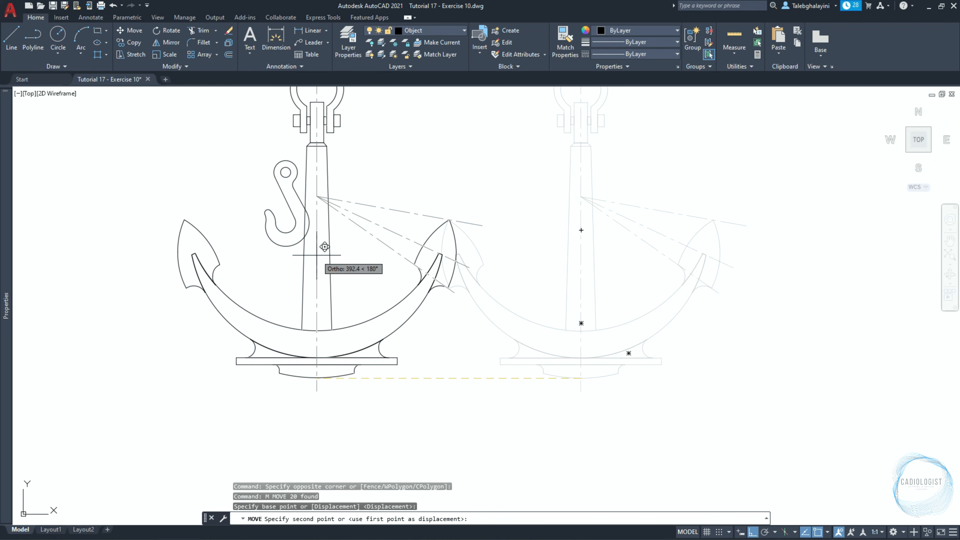
pyautogui.keyDown('shift'); pyautogui.rightClick(322, 253); pyautogui.keyUp('shift')
pyautogui.click(334, 272)
pyautogui.scroll(2, 342, 227)
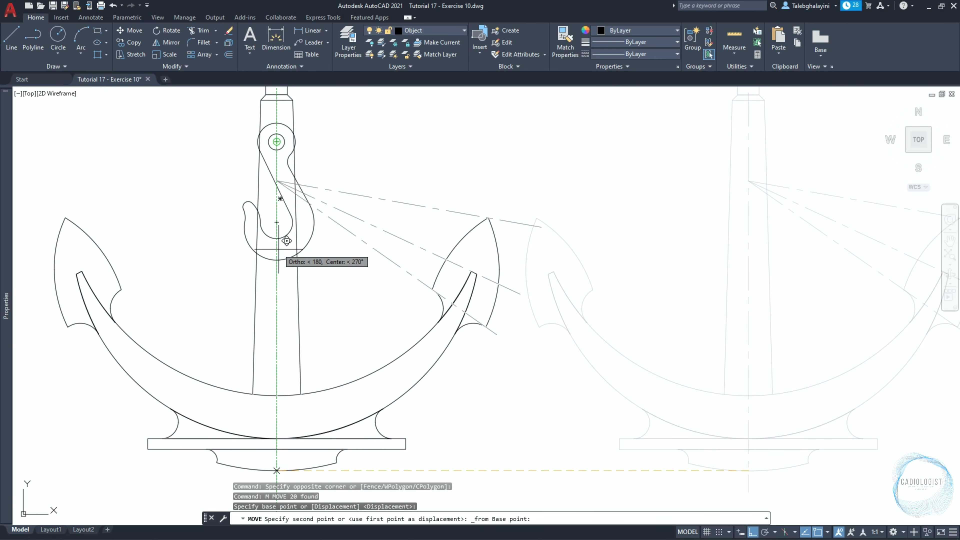
pyautogui.click(278, 259)
pyautogui.scroll(-2, 540, 302)
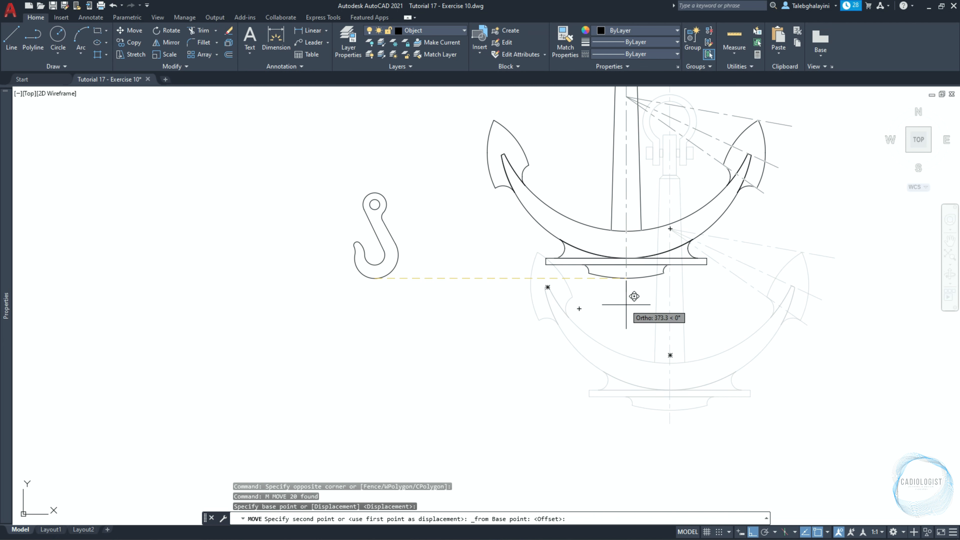
pyautogui.write('500')
pyautogui.press('Return')
pyautogui.moveTo(561, 208); pyautogui.dragTo(501, 387, button='middle')
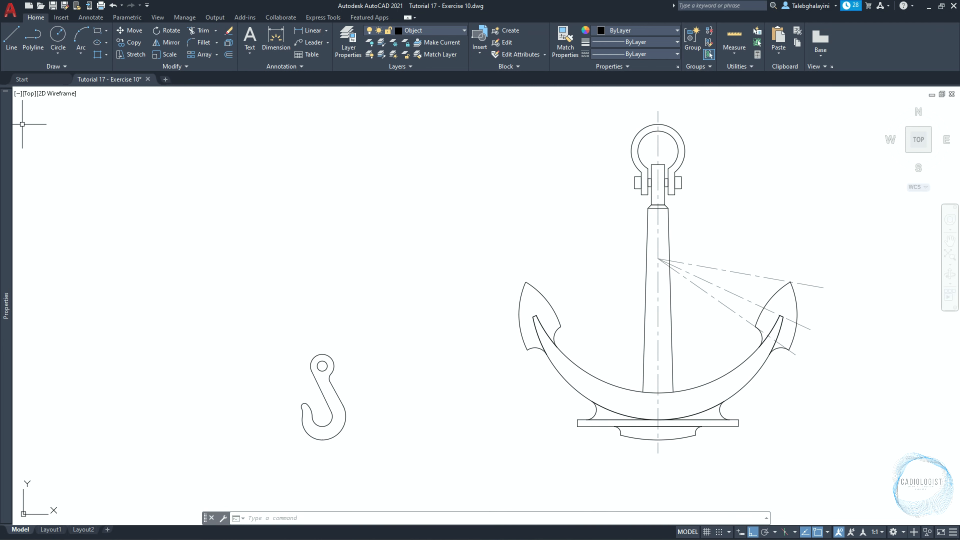
# Make DIM the current layer with no objects selected.
pyautogui.moveTo(13, 122)
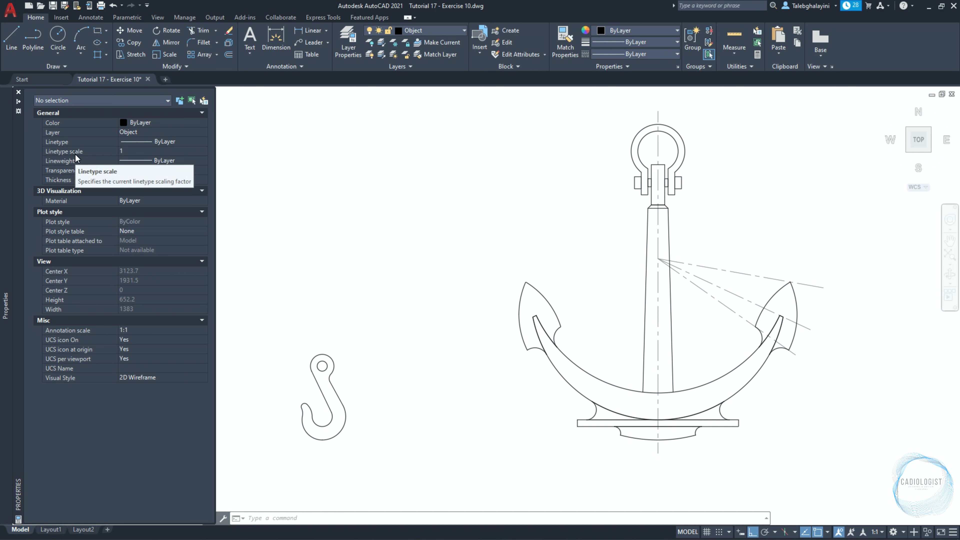
pyautogui.click(132, 133)
pyautogui.click(133, 133)
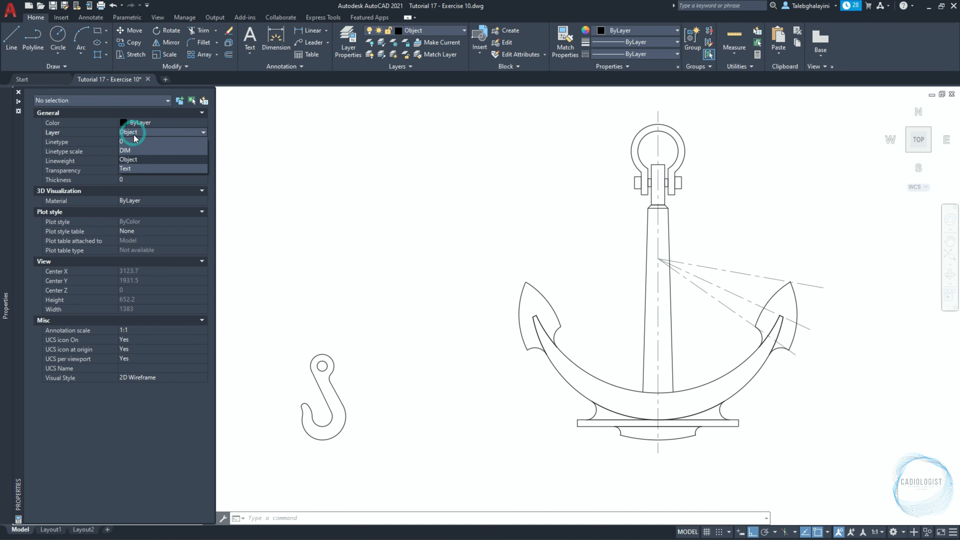
pyautogui.click(134, 152)
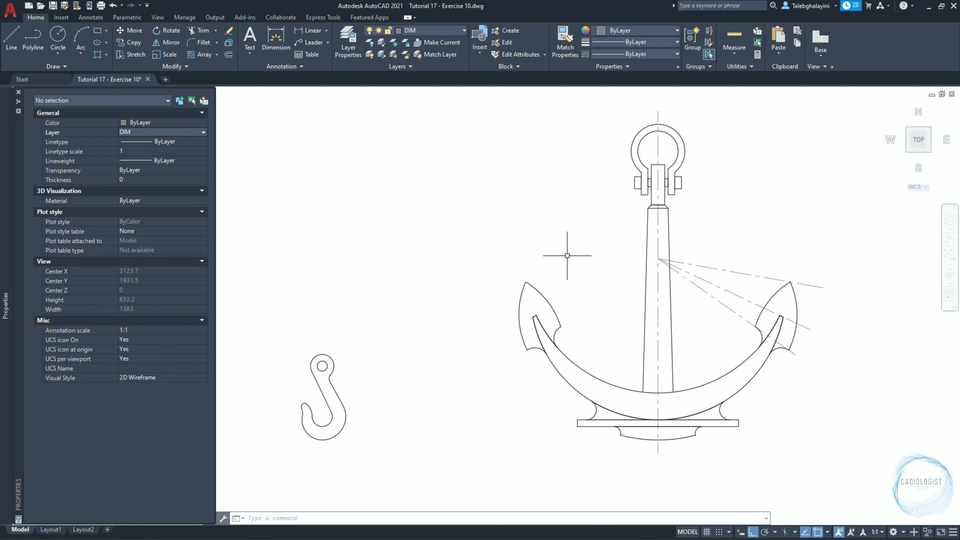
pyautogui.hotkey('ctrl', '1')
# Create a new dimension style named DIM 01, based on ISO-25 and used for all dimensions.
pyautogui.write('D')
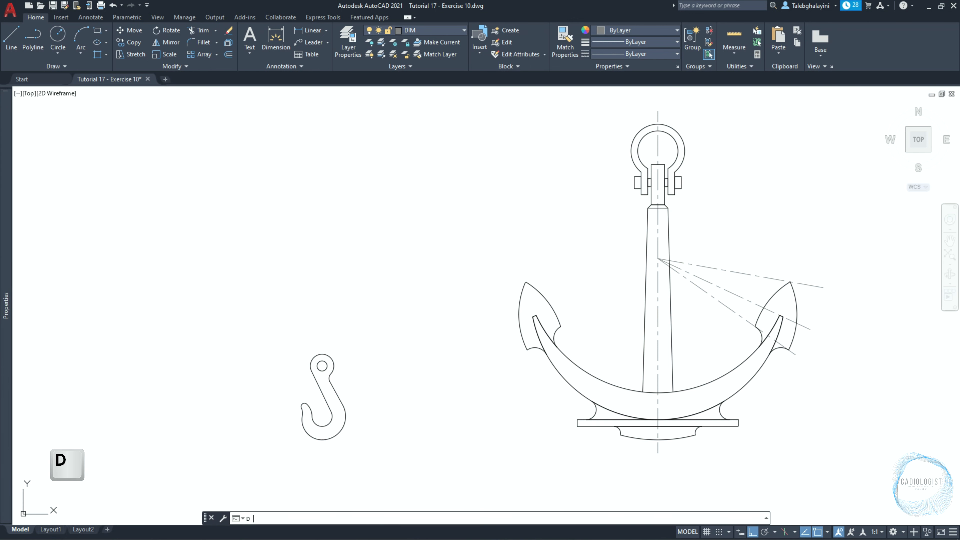
pyautogui.press('Return')
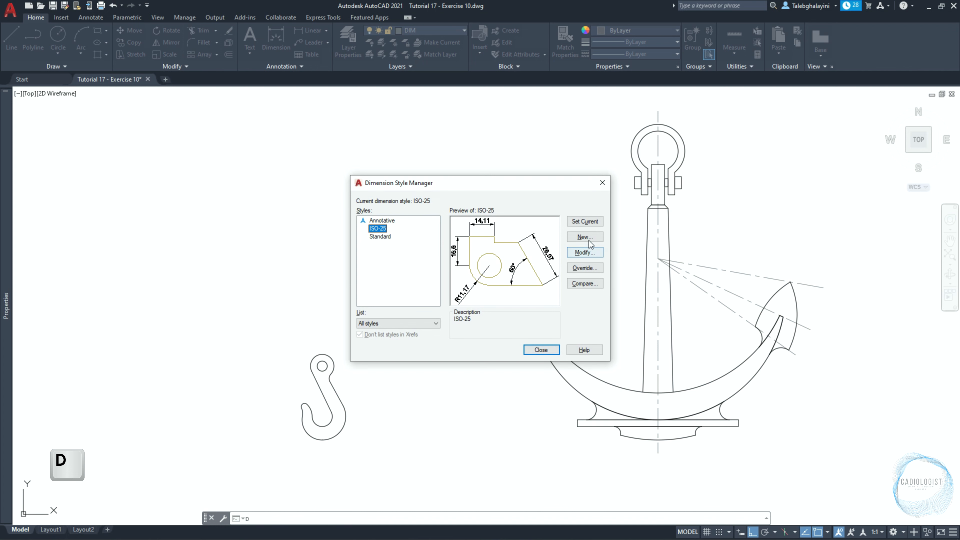
pyautogui.click(589, 237)
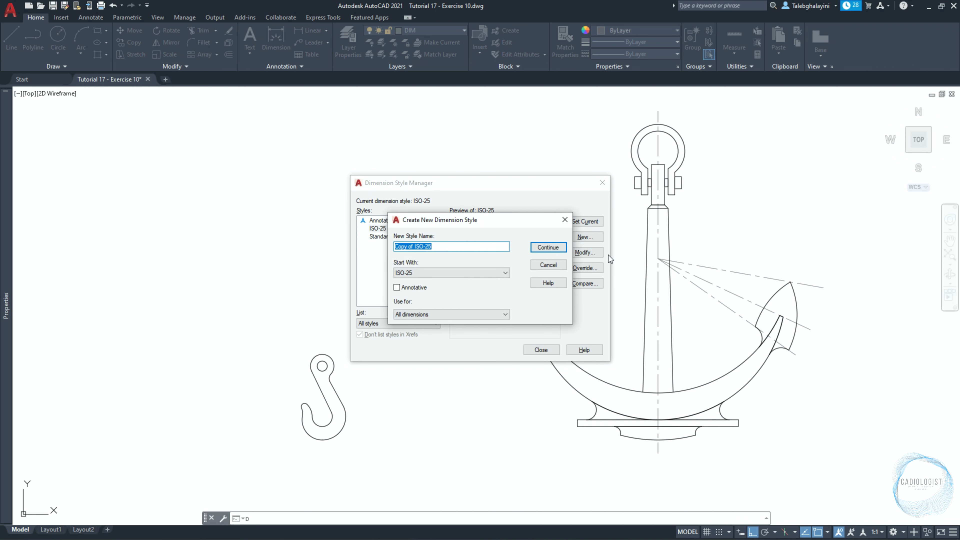
pyautogui.write('DIM 01')
pyautogui.click(554, 249)
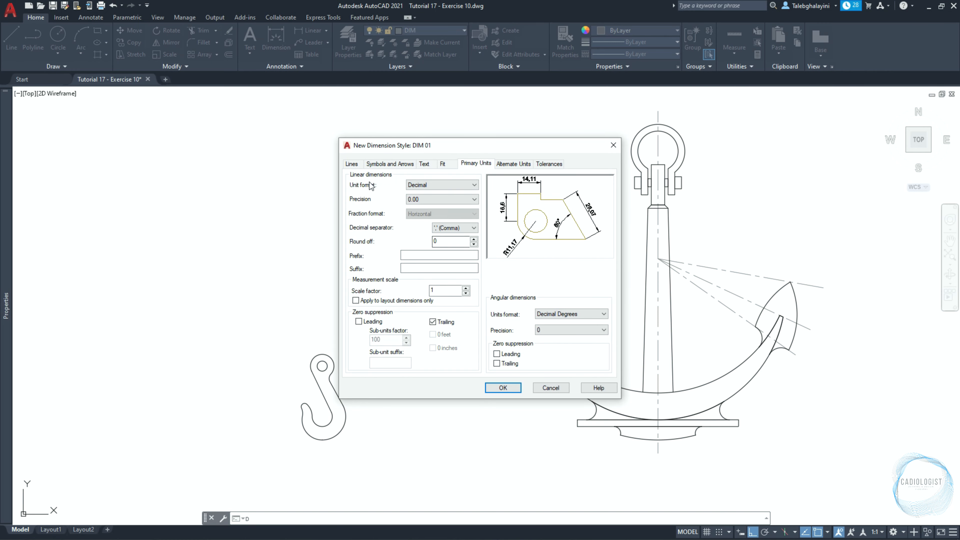
# Set the DIM 01 extension lines' offset from origin to 1, keeping baseline spacing 3.75 and extension beyond dimension lines 1.25.
pyautogui.click(352, 163)
pyautogui.doubleClick(456, 244)
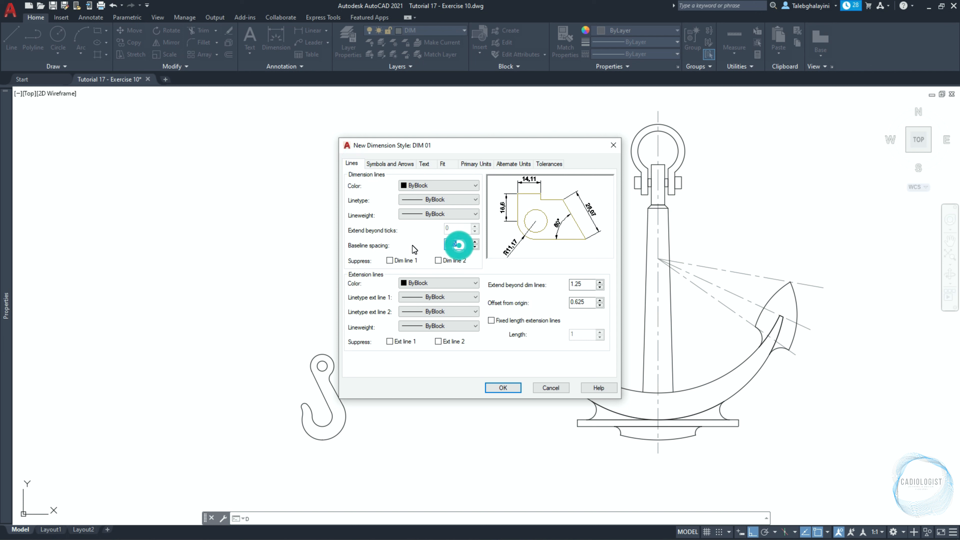
pyautogui.doubleClick(578, 284)
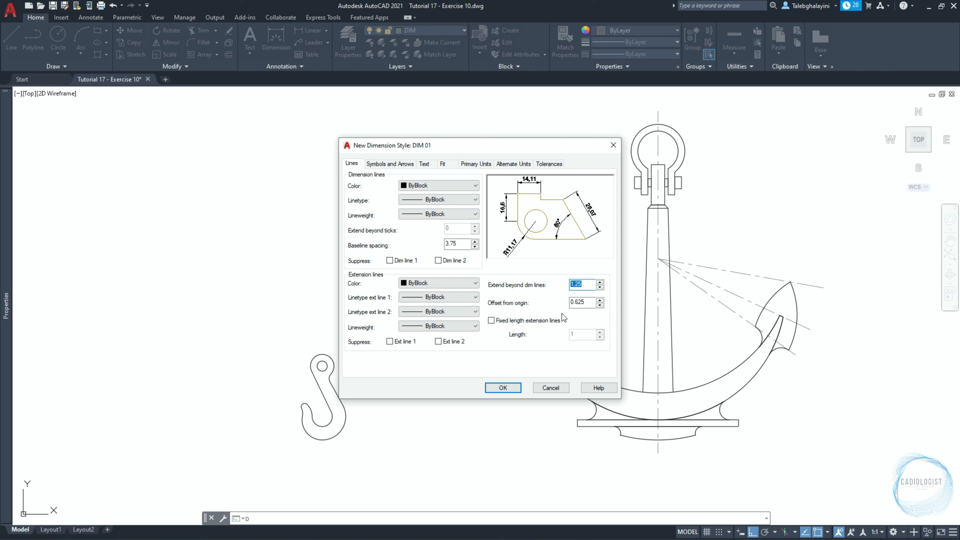
pyautogui.doubleClick(588, 303)
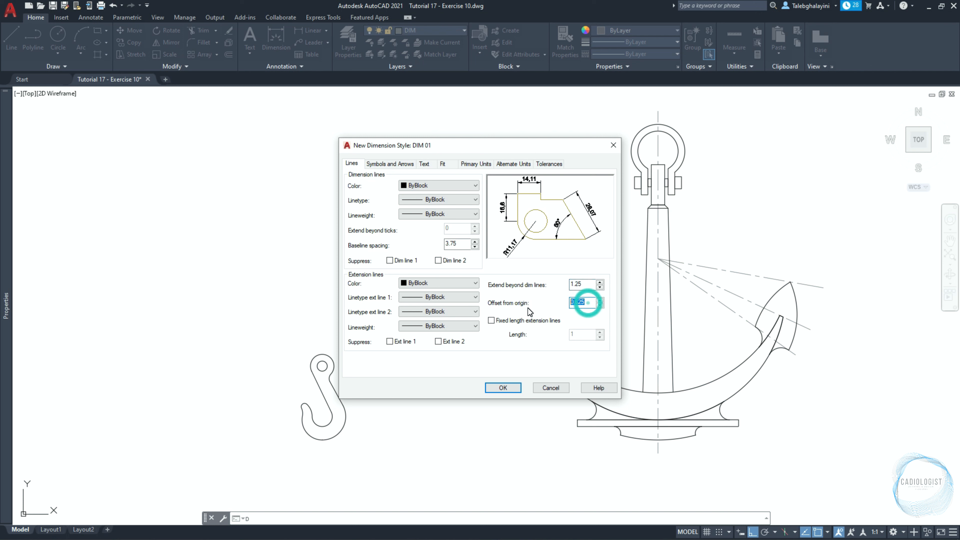
pyautogui.write('1')
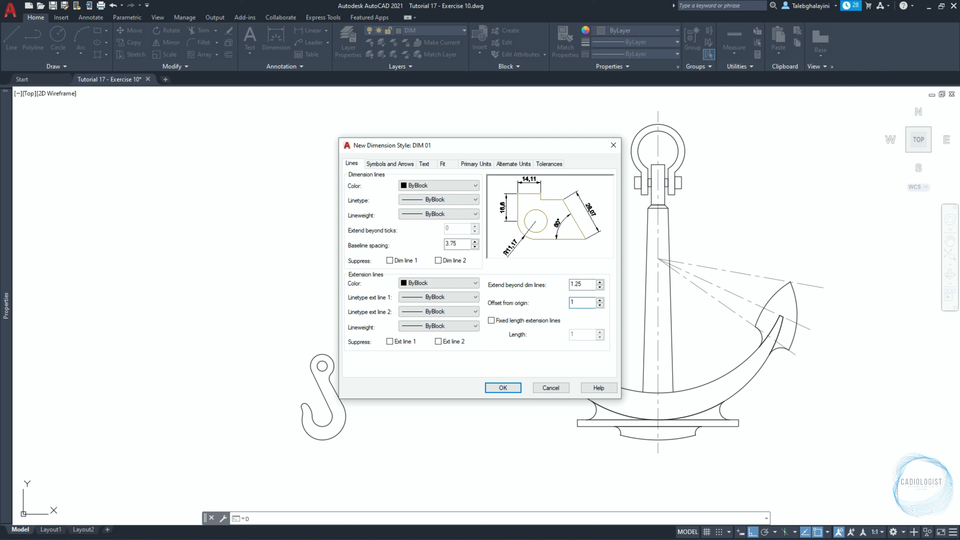
# Set the DIM 01 arrow size to 1.8 and keep the dimension break size at 3.75.
pyautogui.click(408, 164)
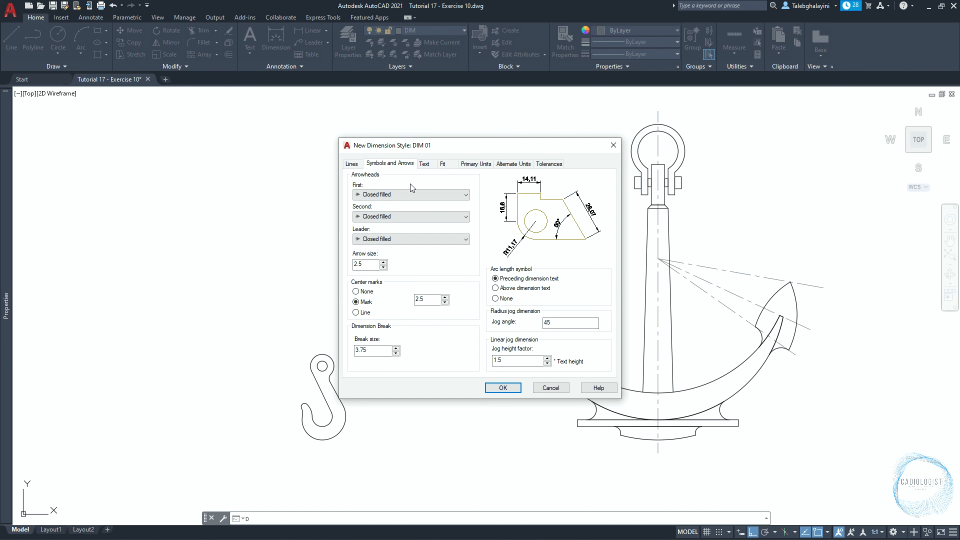
pyautogui.doubleClick(363, 264)
pyautogui.write('1.8')
pyautogui.doubleClick(368, 349)
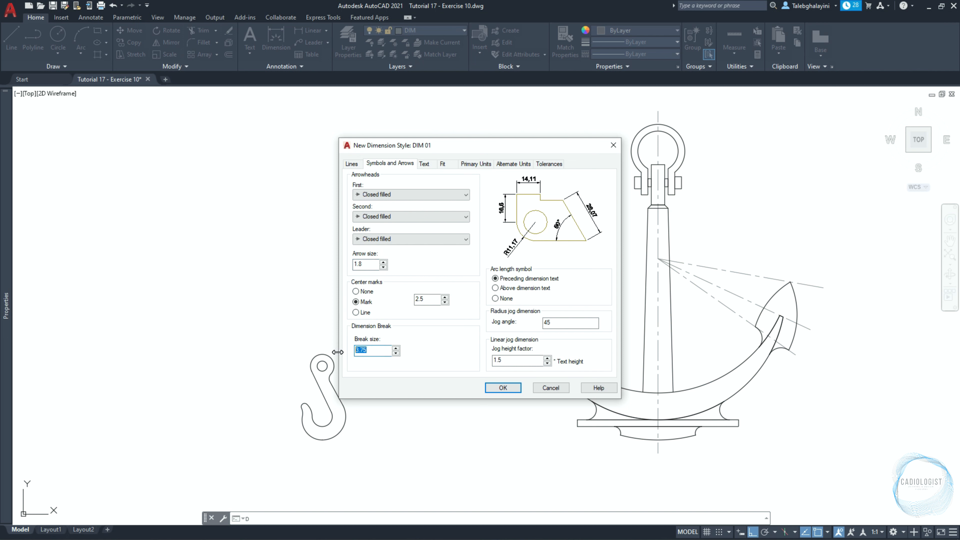
# Set the DIM 01 text height to 2, with vertical placement Above and horizontal placement Centered.
pyautogui.click(428, 166)
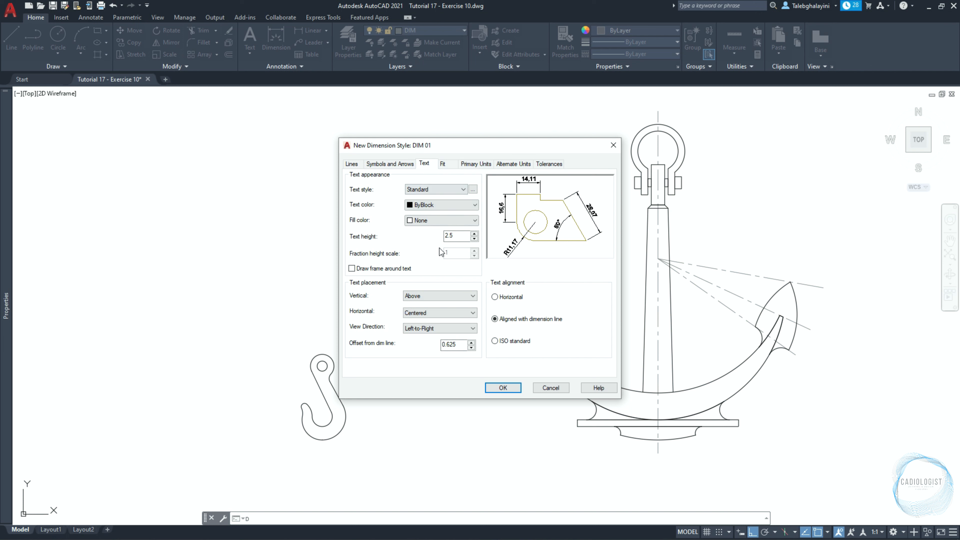
pyautogui.doubleClick(452, 235)
pyautogui.write('2')
pyautogui.click(421, 293)
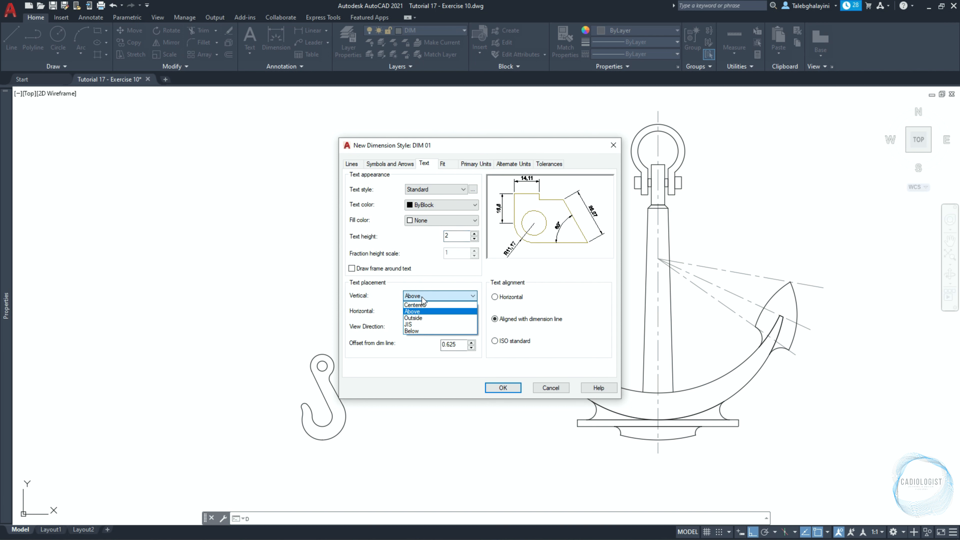
pyautogui.click(422, 311)
pyautogui.click(421, 312)
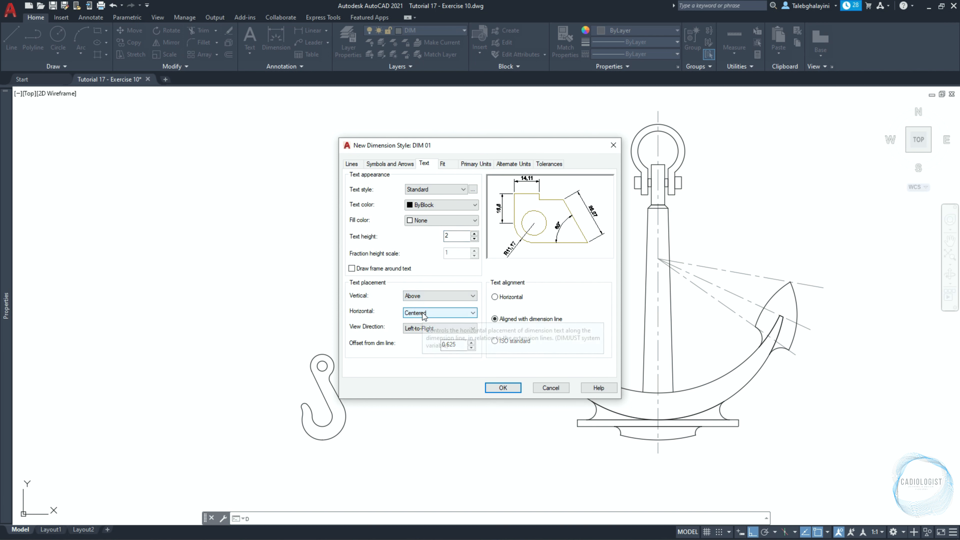
pyautogui.click(423, 322)
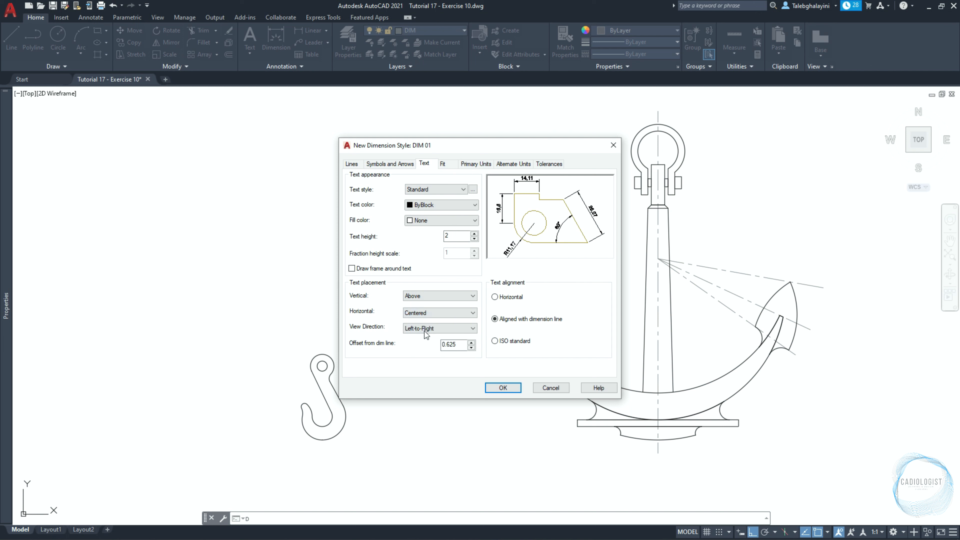
# Set the DIM 01 text offset from the dimension line to 1 and keep the text aligned with the dimension line.
pyautogui.doubleClick(453, 344)
pyautogui.write('1')
pyautogui.click(496, 319)
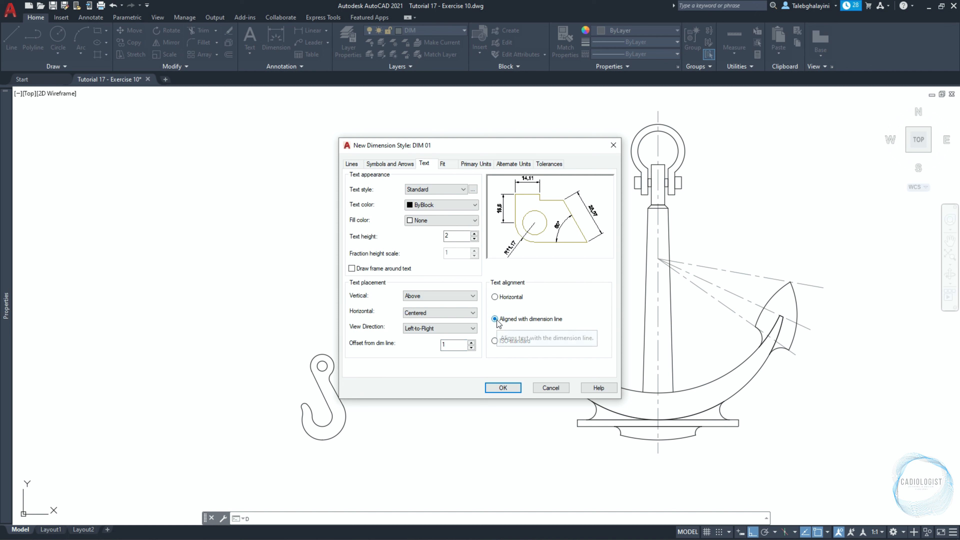
# Use an overall scale of 1 for the DIM 01 dimension features.
pyautogui.click(451, 167)
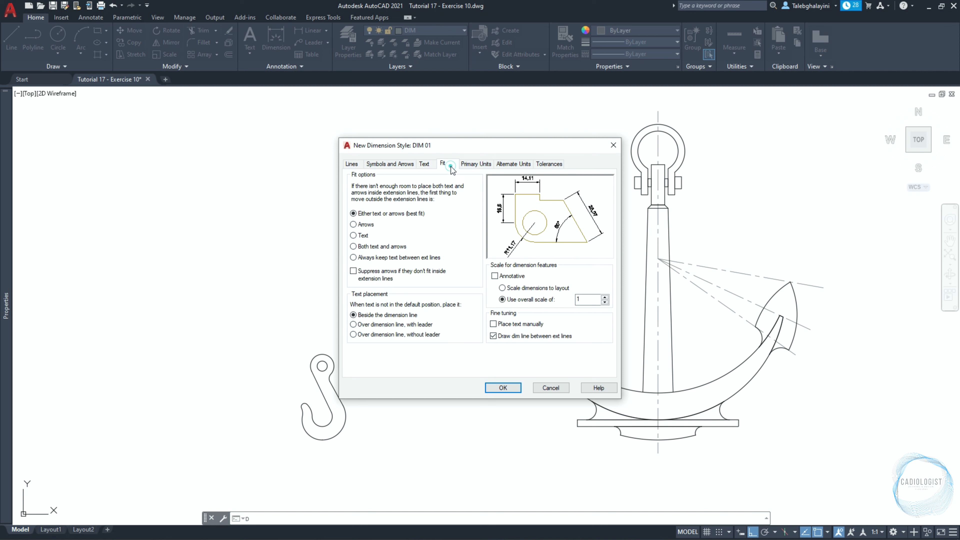
pyautogui.click(503, 299)
pyautogui.doubleClick(584, 299)
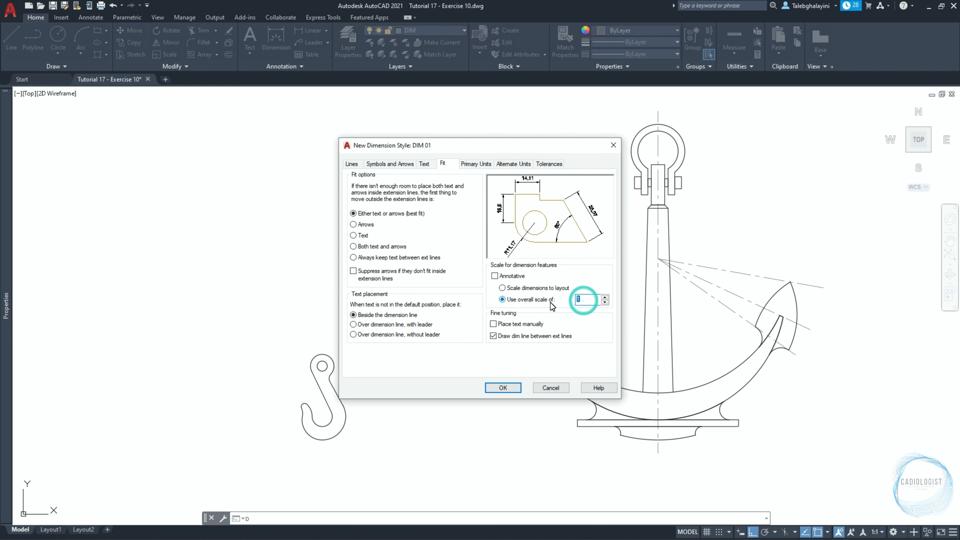
# Set both the linear and angular dimension precision of DIM 01 to 0 and accept the style.
pyautogui.click(489, 165)
pyautogui.click(468, 200)
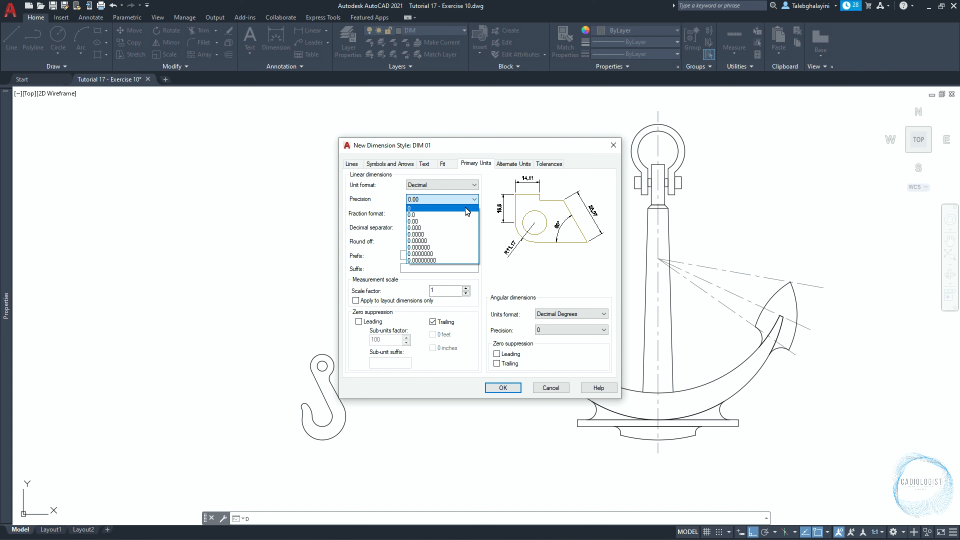
pyautogui.click(465, 207)
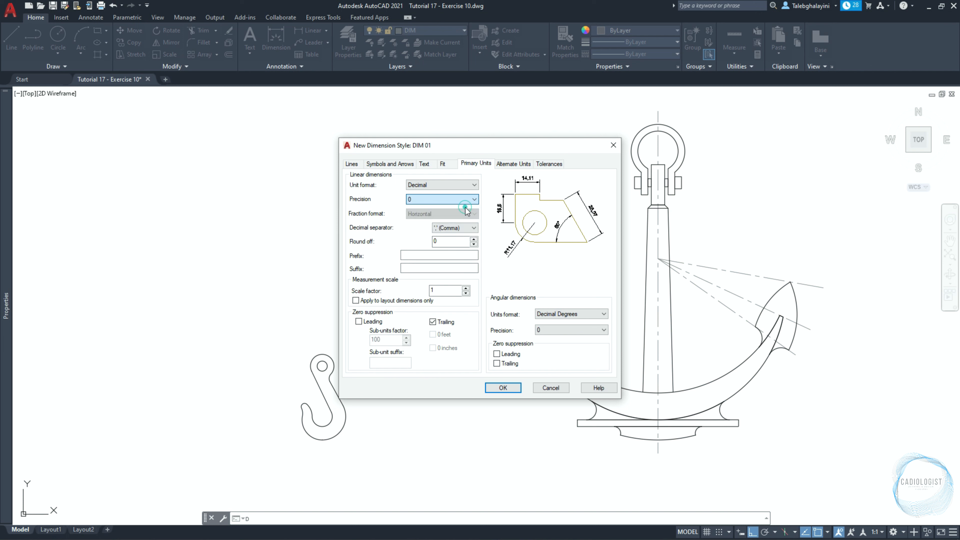
pyautogui.click(550, 335)
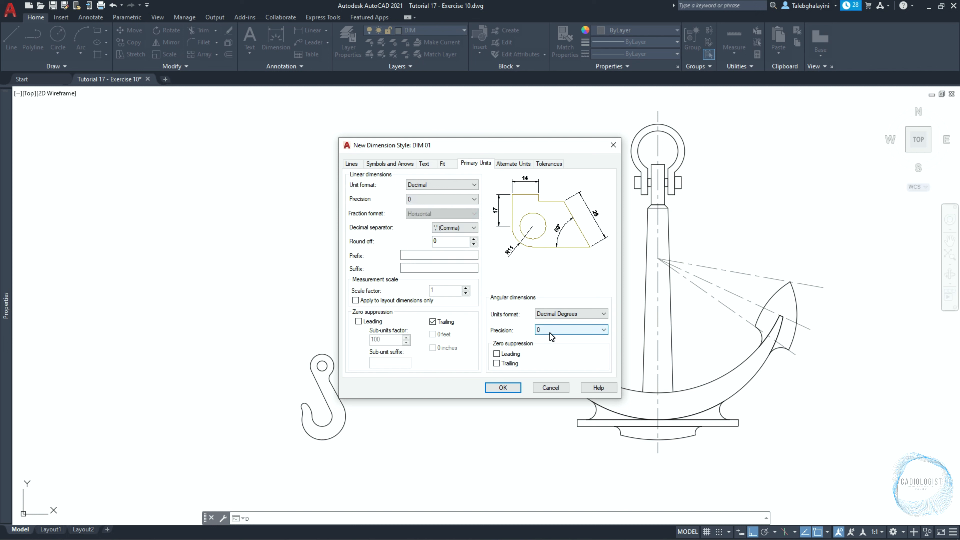
pyautogui.click(550, 335)
pyautogui.click(548, 339)
pyautogui.click(515, 387)
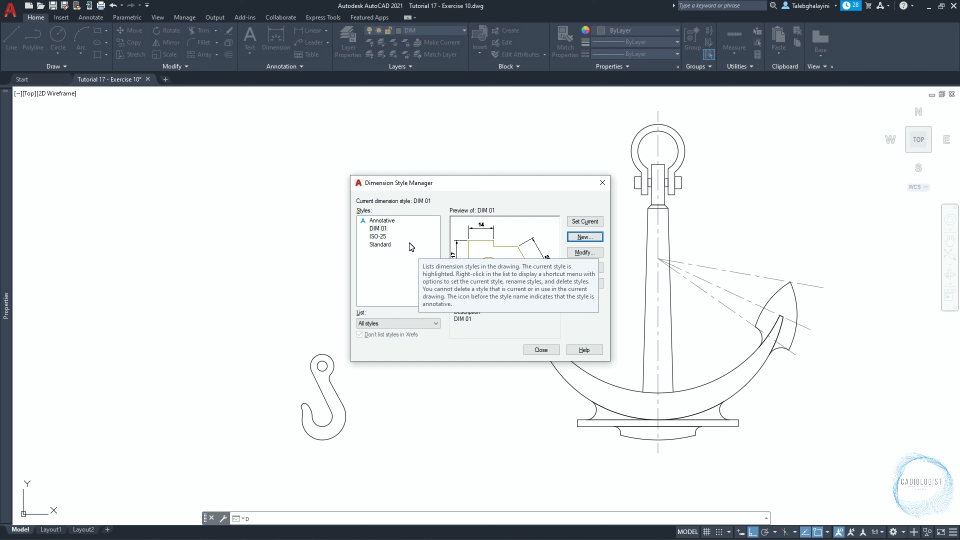
# Create another dimension style named DIM 02, starting with DIM 01 and used for all dimensions.
pyautogui.click(379, 229)
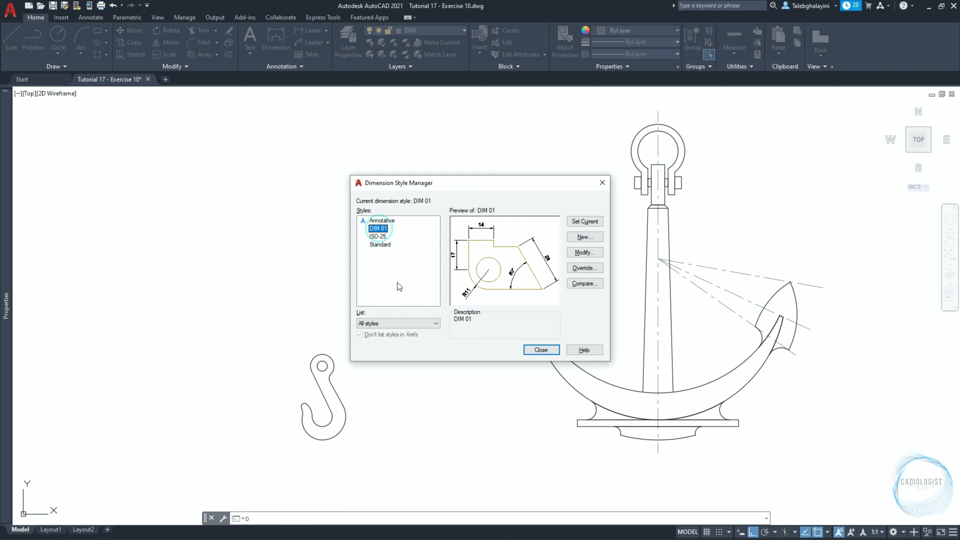
pyautogui.click(573, 240)
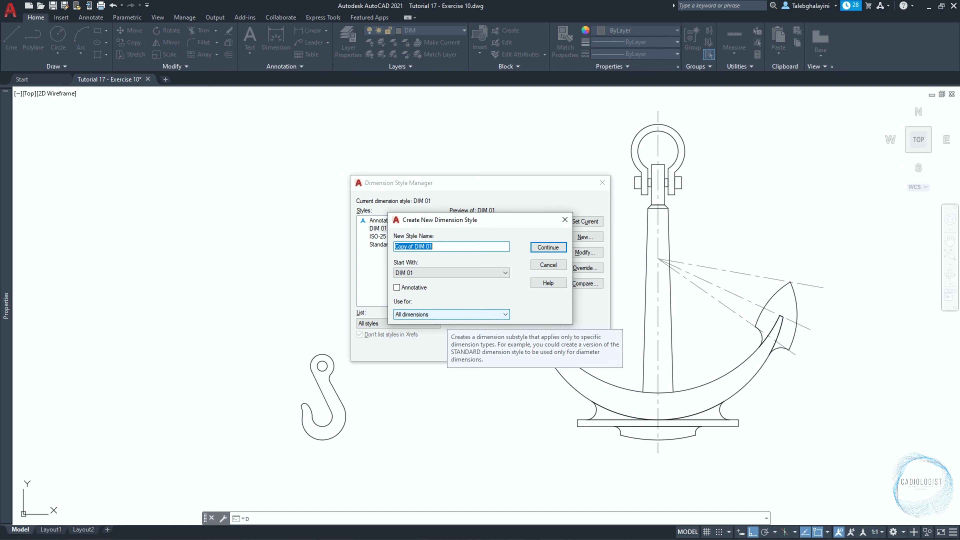
pyautogui.write('DIM 02')
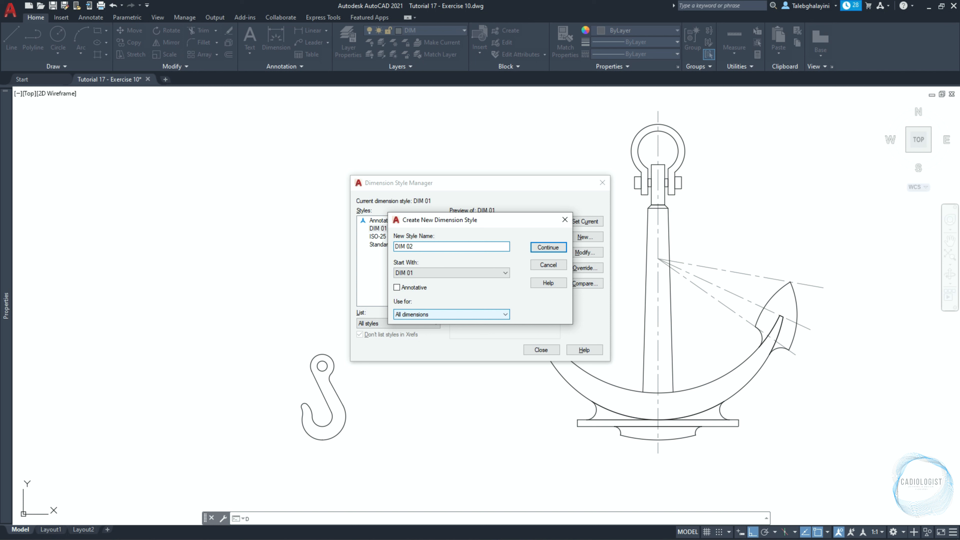
pyautogui.click(479, 273)
pyautogui.click(470, 288)
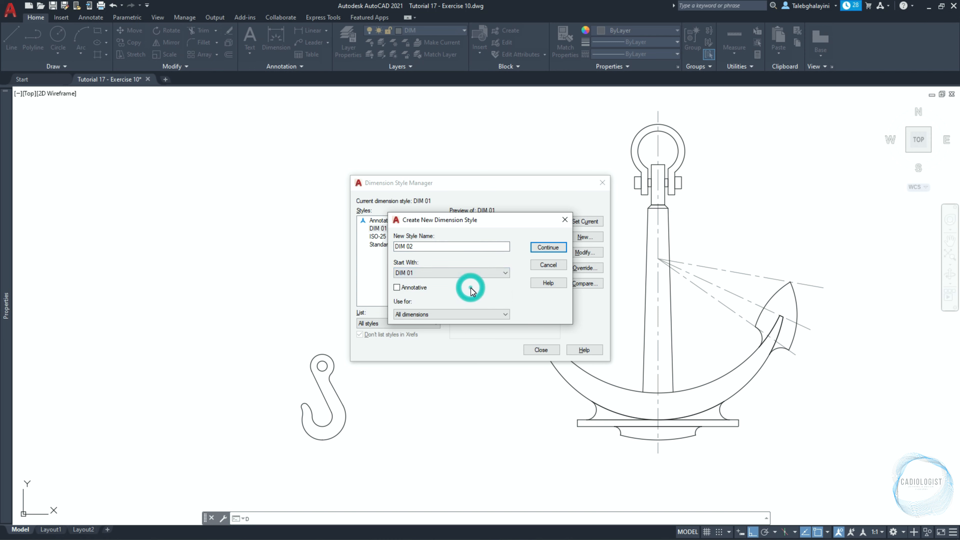
pyautogui.click(556, 251)
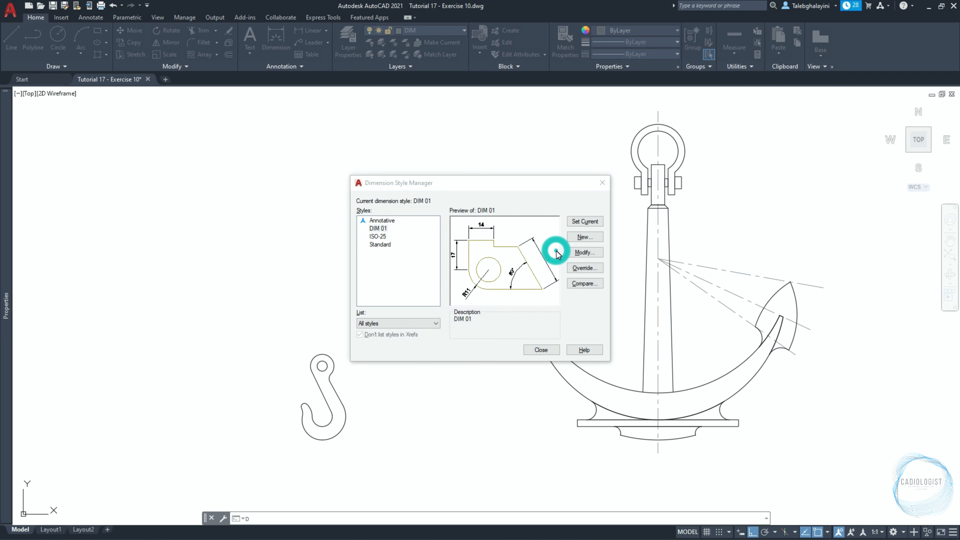
# Use an overall scale of 2 for the DIM 02 dimension features, accept the style and close the style manager.
pyautogui.click(442, 163)
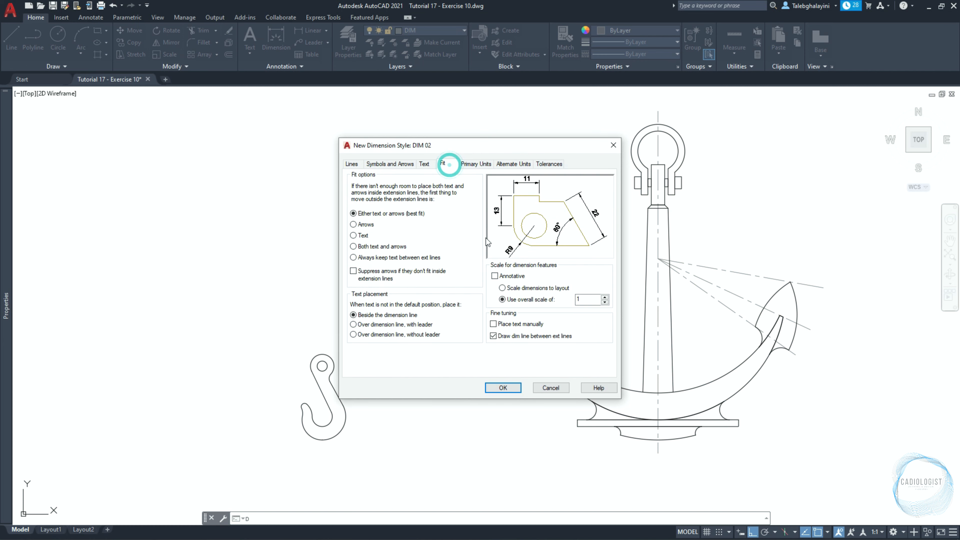
pyautogui.doubleClick(579, 299)
pyautogui.write('2')
pyautogui.click(513, 384)
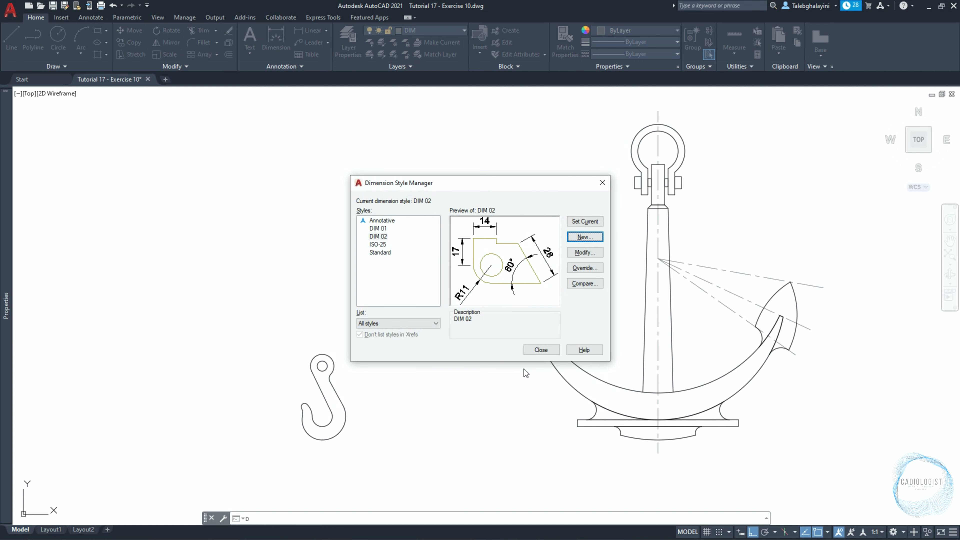
pyautogui.click(539, 348)
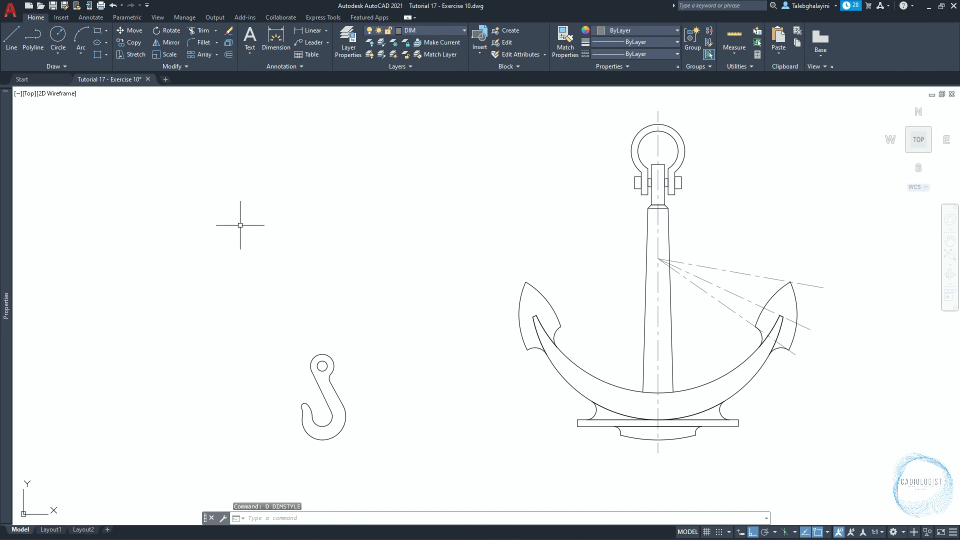
# Make DIM 01 the current dimension style.
pyautogui.click(91, 17)
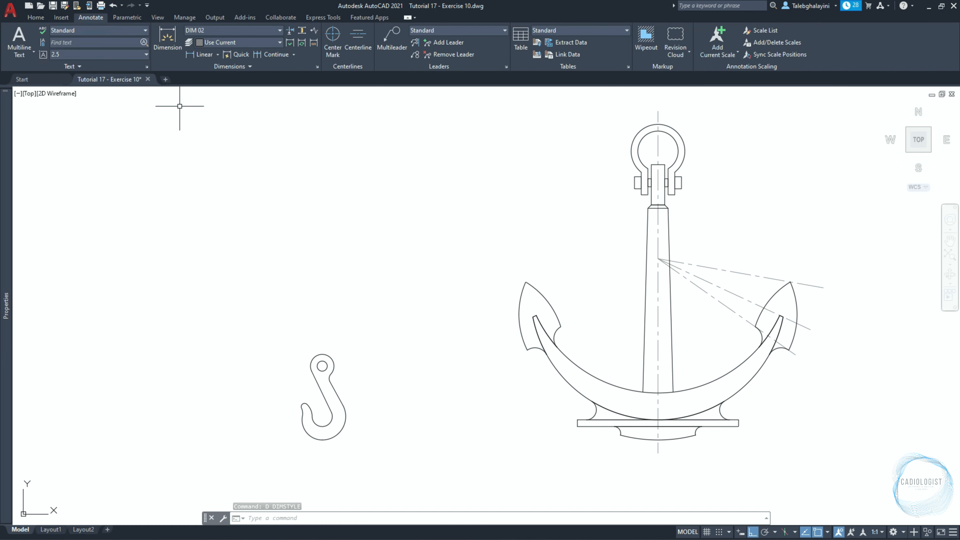
pyautogui.click(237, 32)
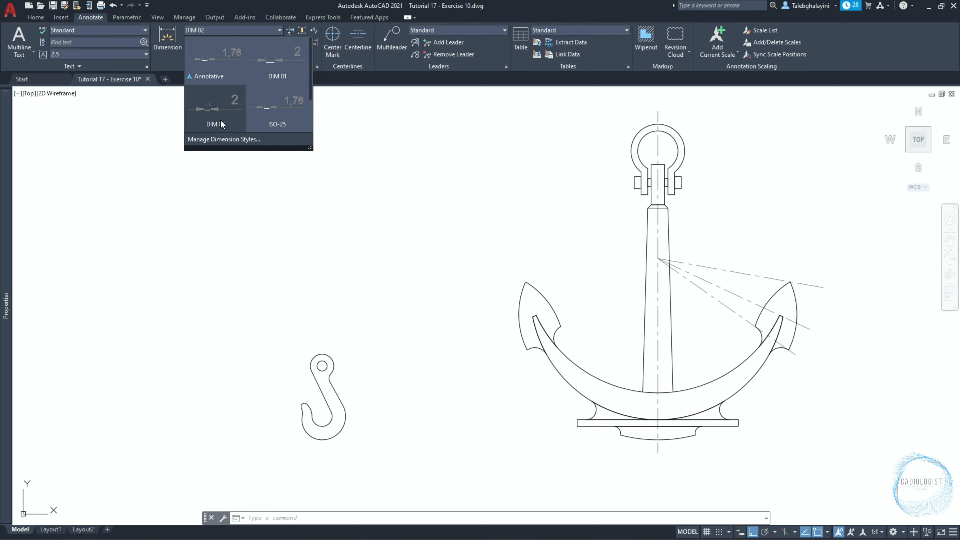
pyautogui.click(272, 66)
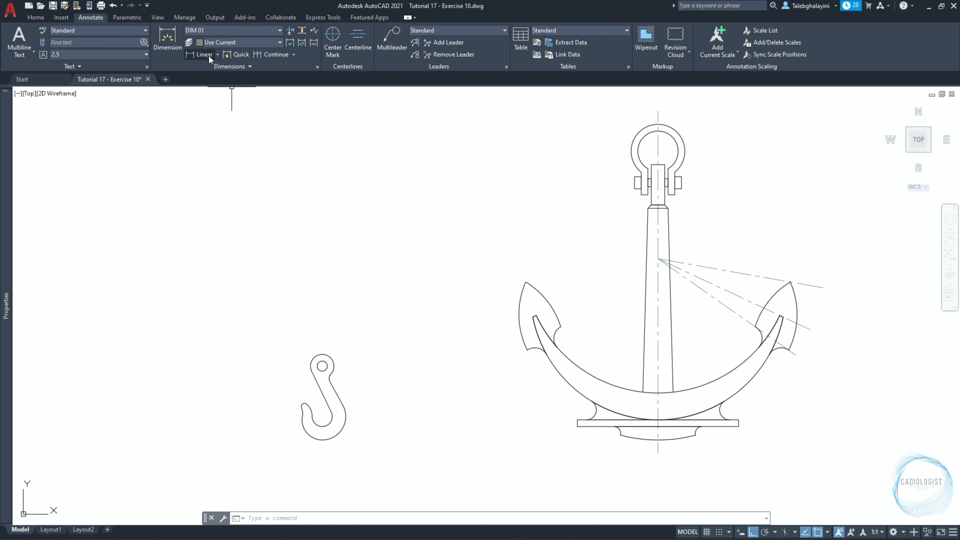
# Add a vertical linear dimension between the centres of the hook's hole and inner arc, with its line 5 mm left of the centres.
pyautogui.click(201, 54)
pyautogui.scroll(4, 304, 417)
pyautogui.scroll(2, 302, 418)
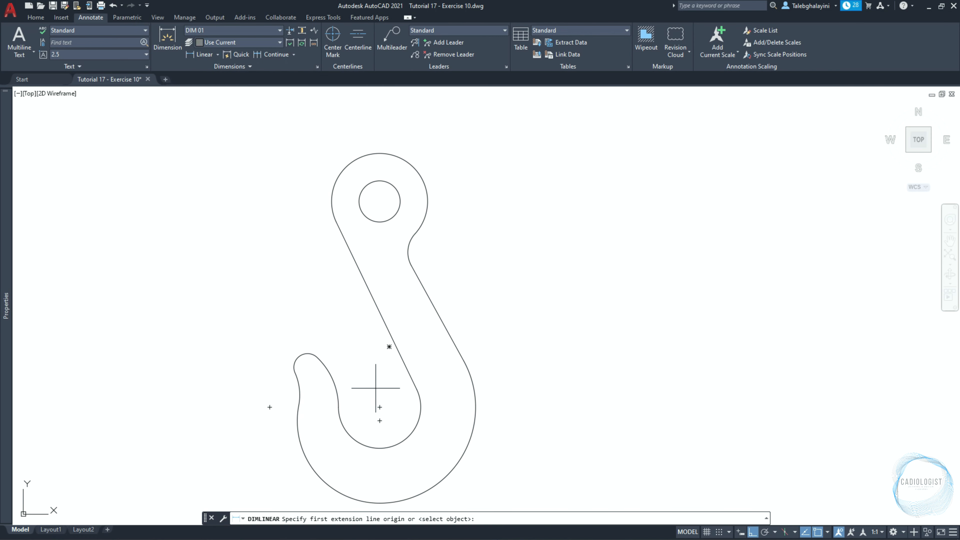
pyautogui.click(379, 201)
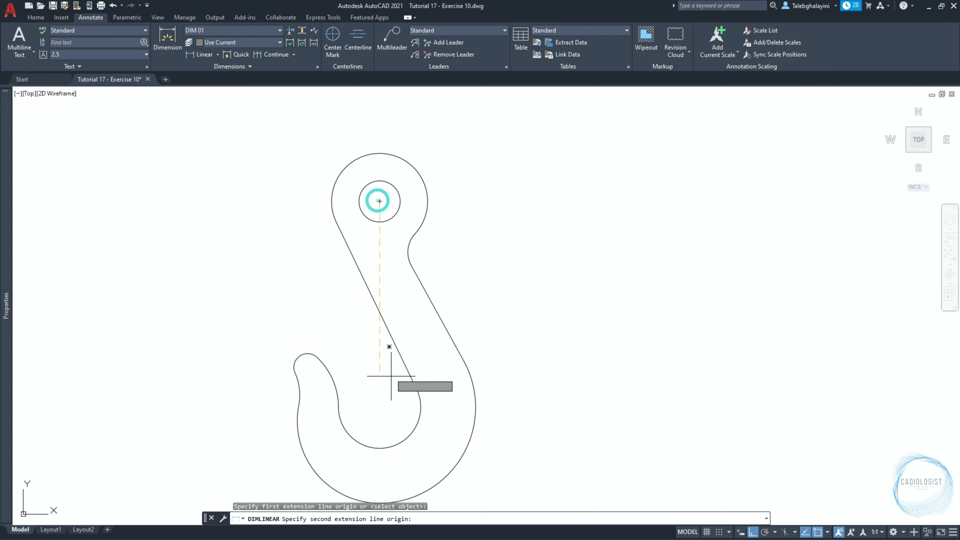
pyautogui.click(380, 407)
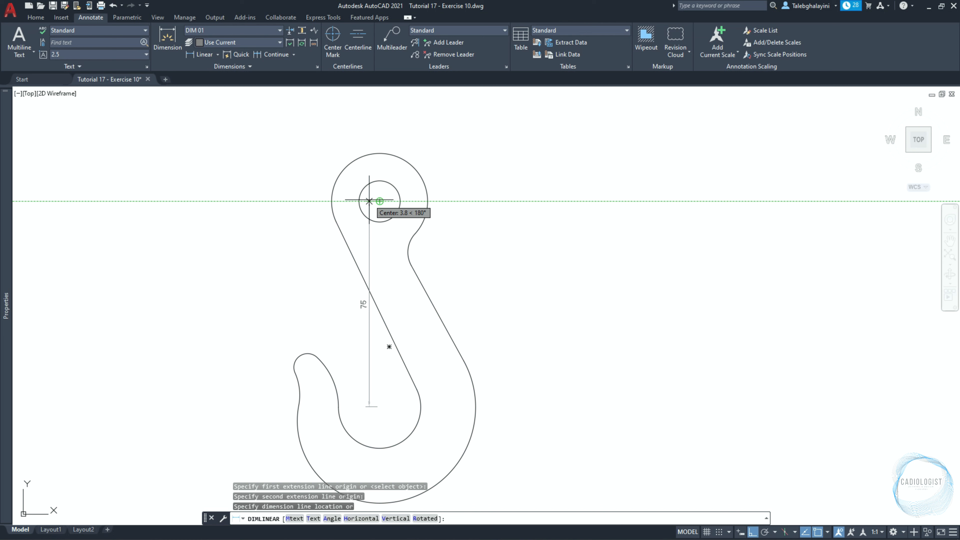
pyautogui.write('5')
pyautogui.press('Return')
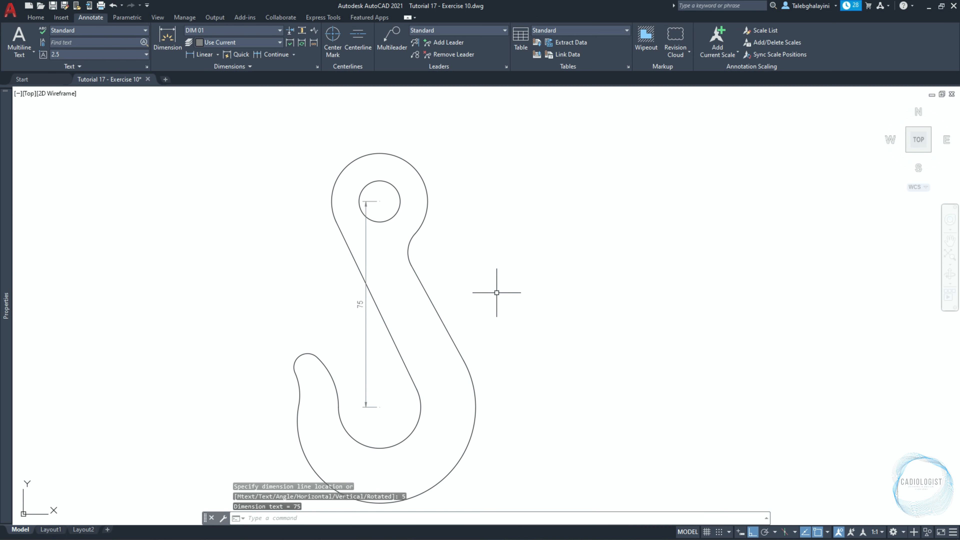
# Continue the vertical dimension from the inner arc's centre down to the centre of the hook's lower-left outer arc.
pyautogui.write('DIMCONT')
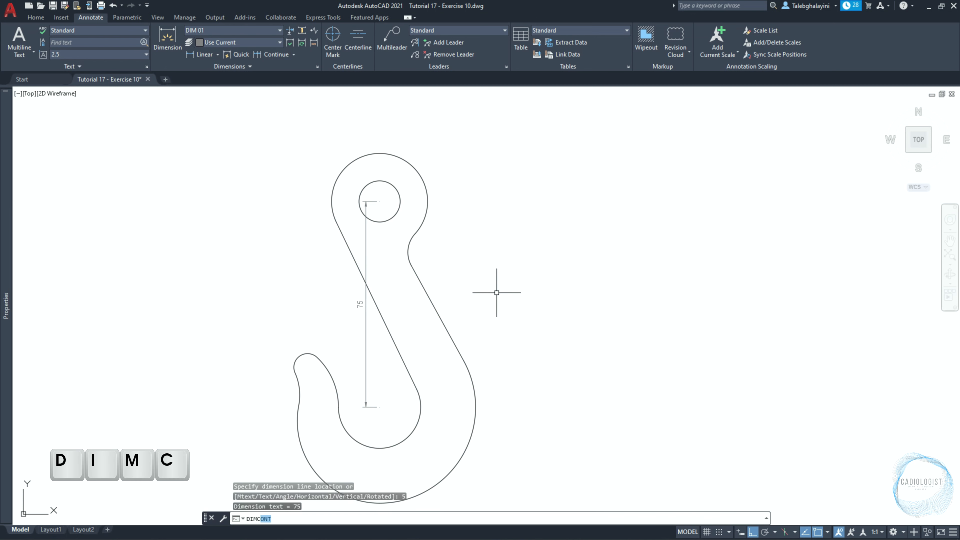
pyautogui.press('Return')
pyautogui.scroll(3, 365, 329)
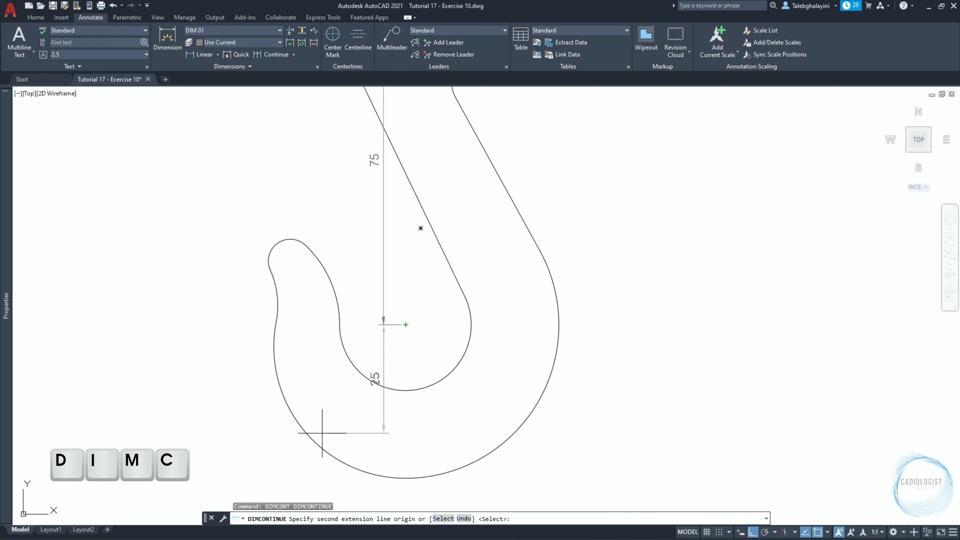
pyautogui.click(406, 346)
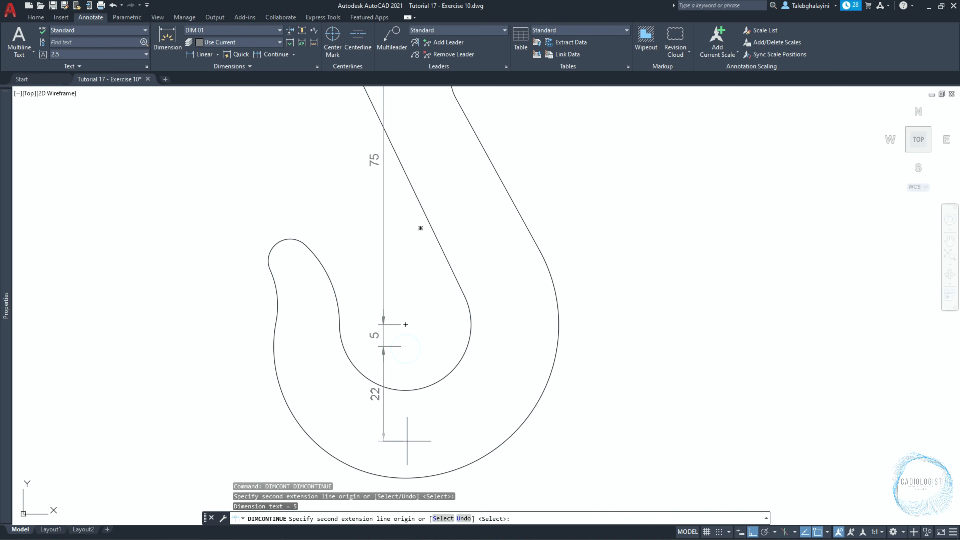
pyautogui.press('Return')
pyautogui.press('Escape')
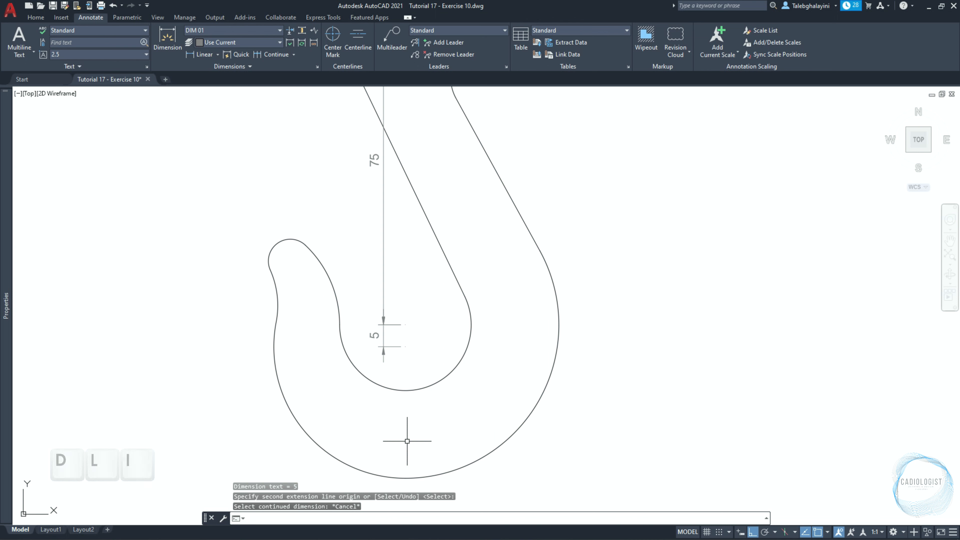
# Add a horizontal linear dimension from the tip's inner-edge arc centre to the hook's inner arc centre, with its line level with the centres.
pyautogui.write('DLI')
pyautogui.press('Return')
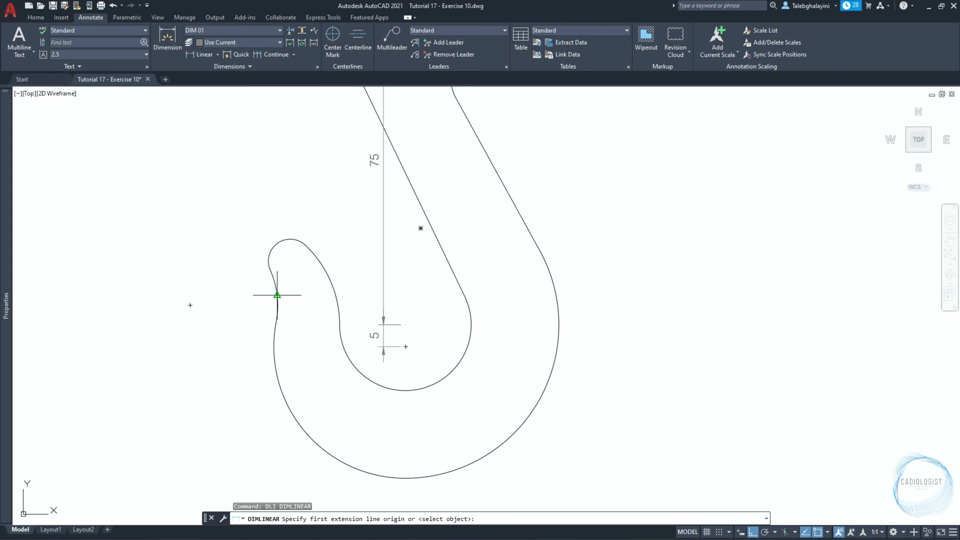
pyautogui.click(230, 325)
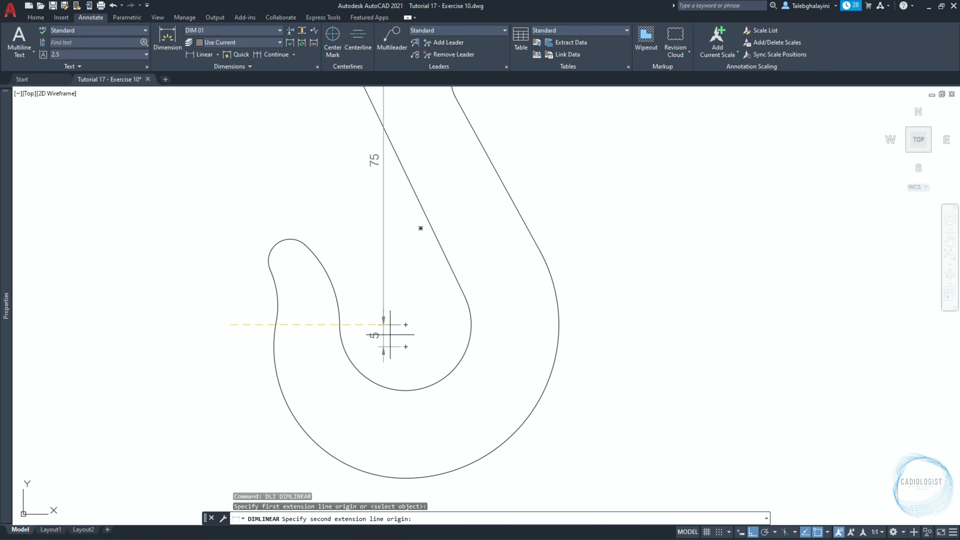
pyautogui.click(405, 324)
pyautogui.scroll(4, 406, 324)
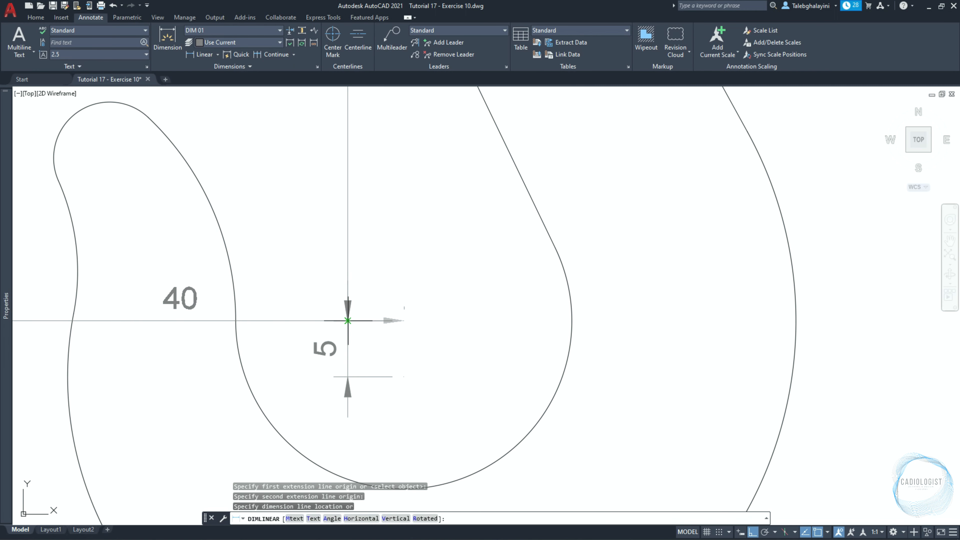
pyautogui.click(347, 320)
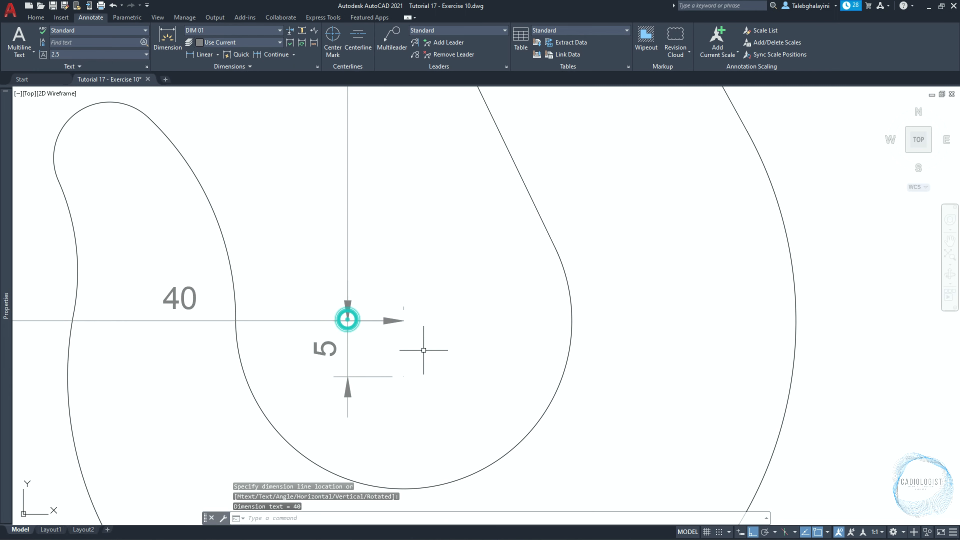
# Add a diameter dimension to the outer arc of the hook's eye, with the text outside on the upper right.
pyautogui.click(217, 55)
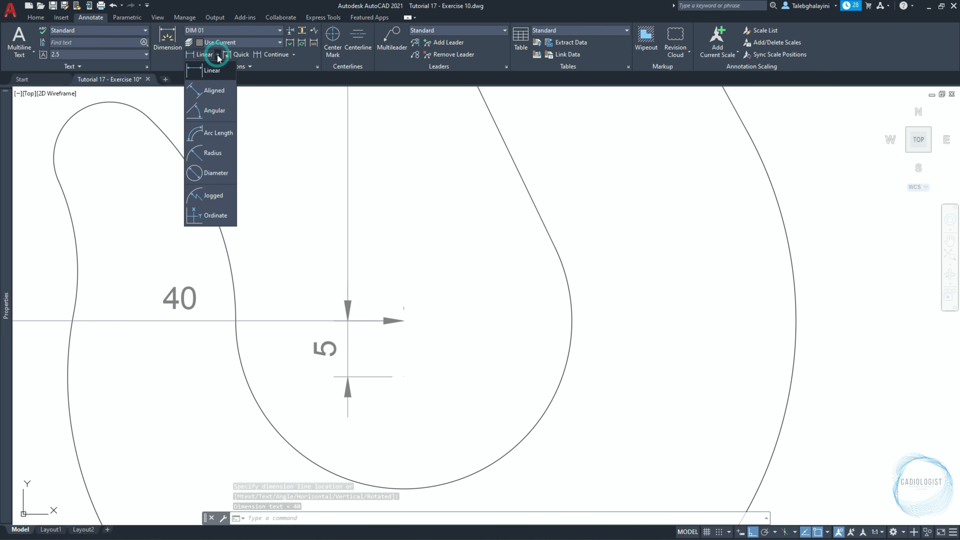
pyautogui.click(213, 168)
pyautogui.scroll(-6, 440, 240)
pyautogui.scroll(-1, 475, 196)
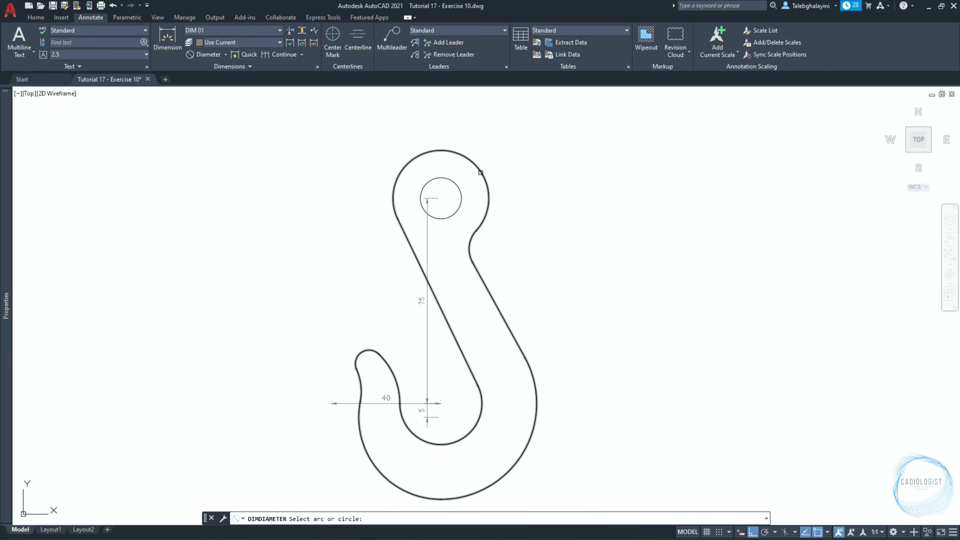
pyautogui.click(477, 191)
pyautogui.scroll(6, 487, 166)
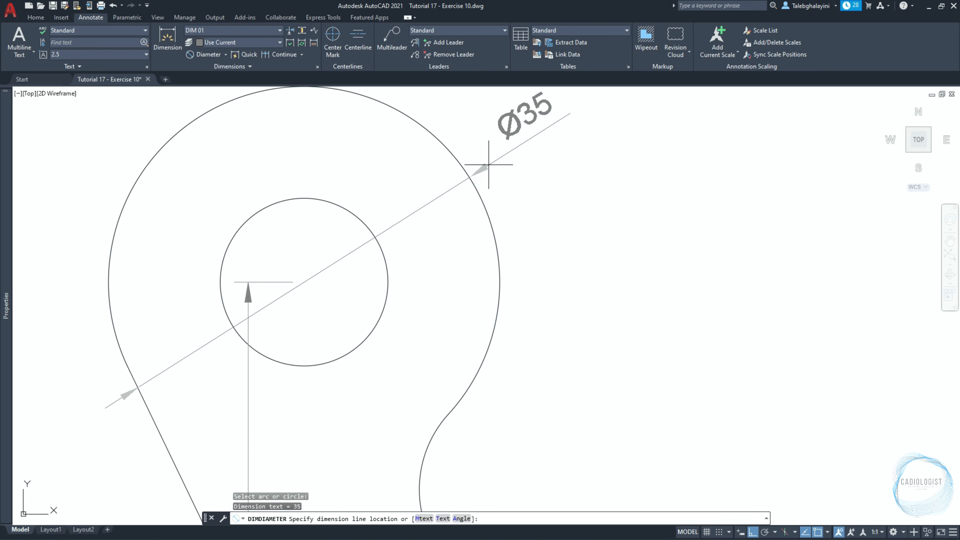
pyautogui.click(469, 172)
# Add a diameter dimension to the hole in the hook's eye, with the text outside the eye on the upper left.
pyautogui.press('space')
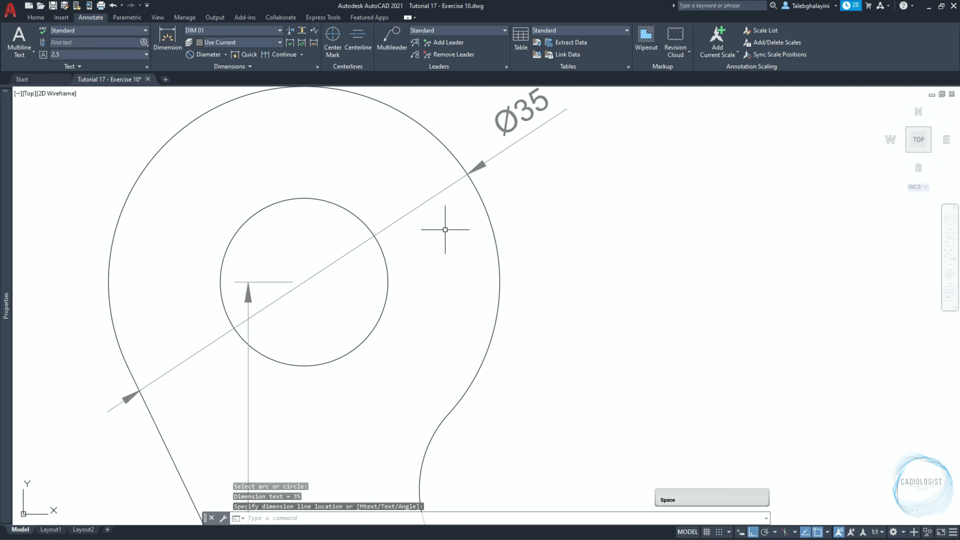
pyautogui.press('space')
pyautogui.click(257, 213)
pyautogui.moveTo(230, 175); pyautogui.dragTo(297, 253, button='middle')
pyautogui.click(233, 158)
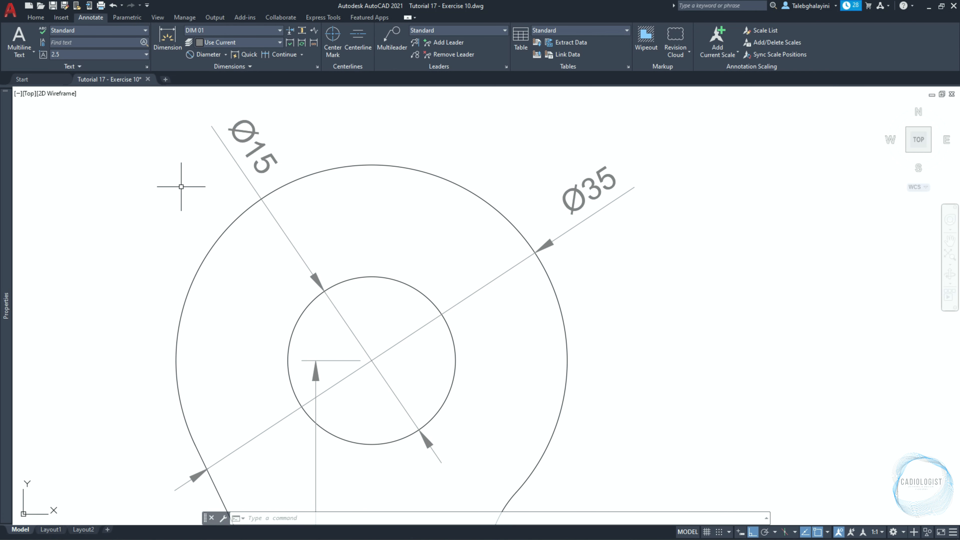
# Add a radius dimension to the small fillet arc joining the hook's eye to the right side of the shank.
pyautogui.write('DIM')
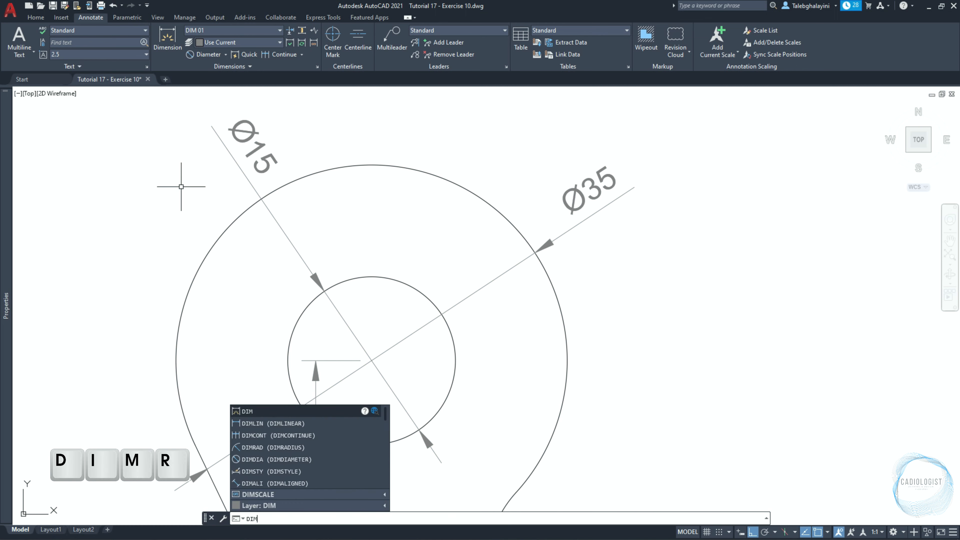
pyautogui.write('RAD')
pyautogui.press('Return')
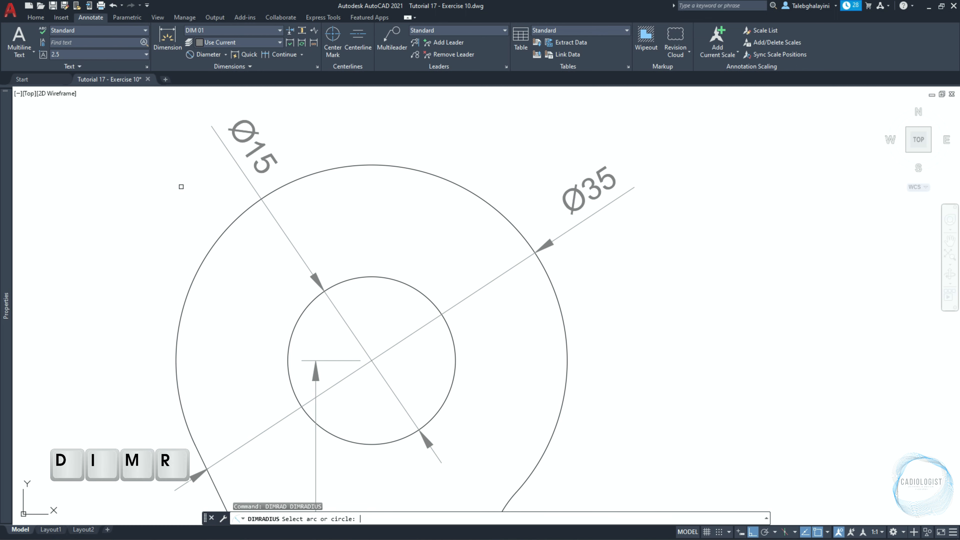
pyautogui.scroll(-5, 505, 351)
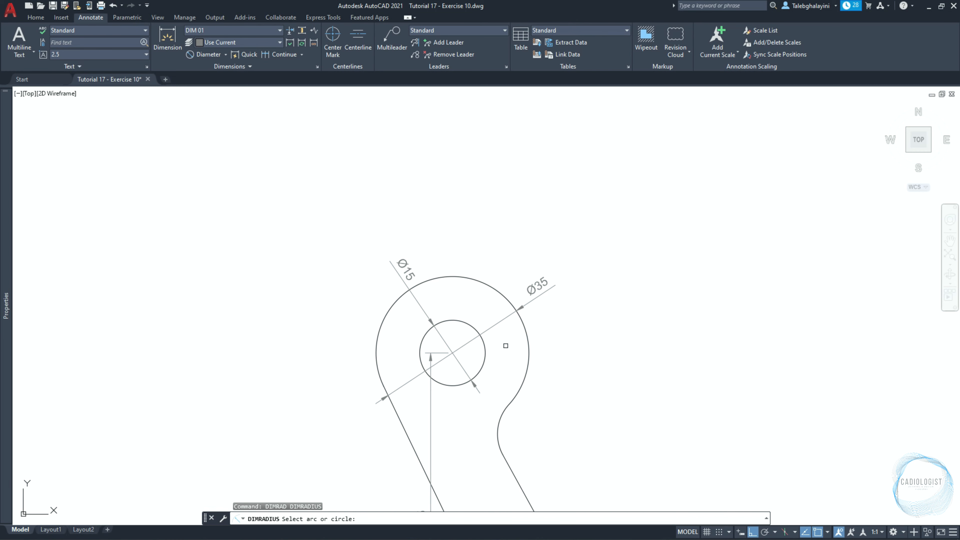
pyautogui.scroll(2, 510, 393)
pyautogui.click(465, 295)
pyautogui.scroll(2, 485, 304)
pyautogui.click(478, 298)
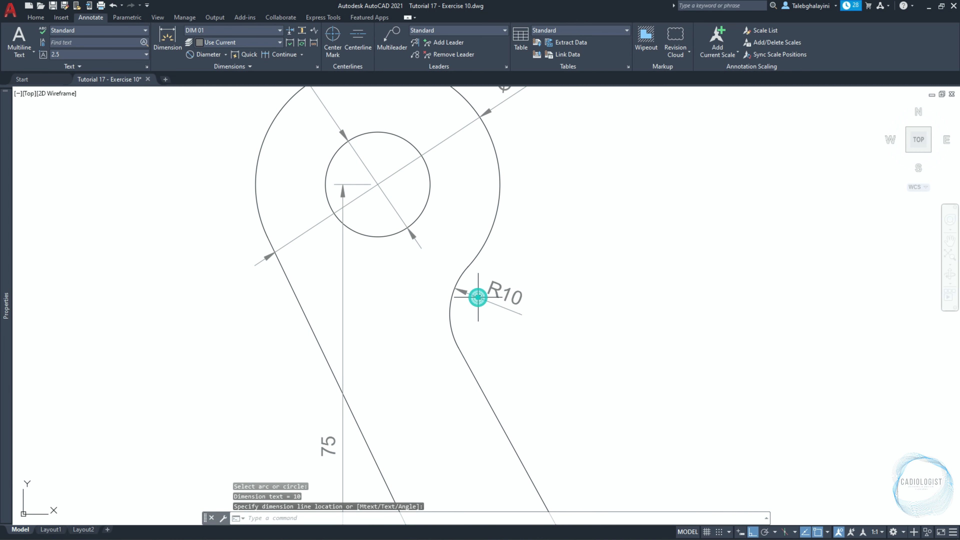
# Add radius dimensions to the hook's large right outer arc and to its inner arc.
pyautogui.scroll(-4, 478, 297)
pyautogui.moveTo(495, 376); pyautogui.dragTo(476, 268, button='middle')
pyautogui.press('Return')
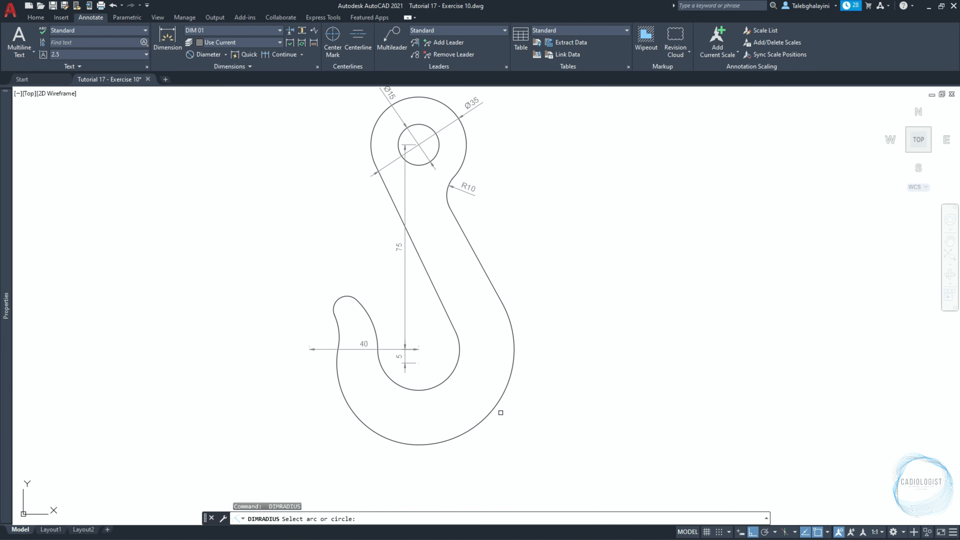
pyautogui.click(511, 396)
pyautogui.scroll(4, 504, 386)
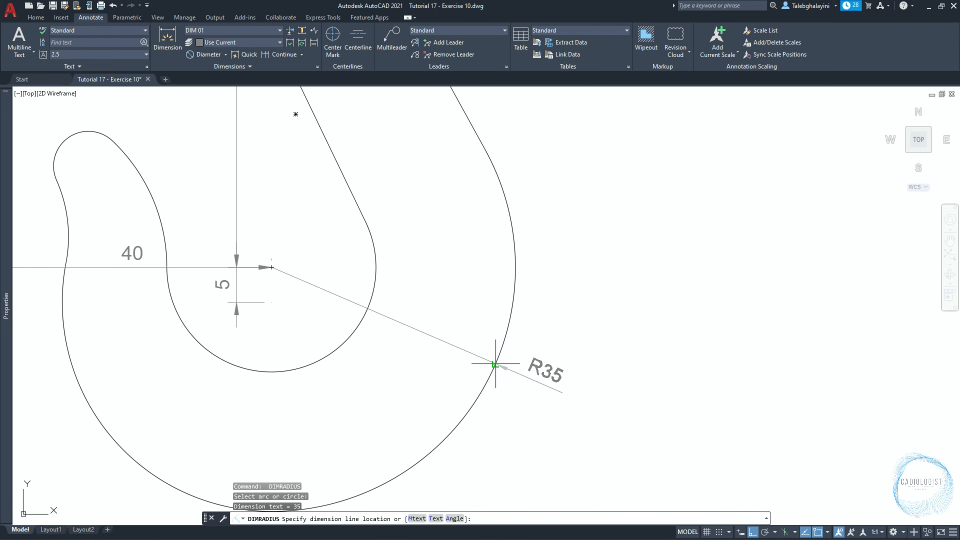
pyautogui.click(495, 383)
pyautogui.press('Return')
pyautogui.click(334, 349)
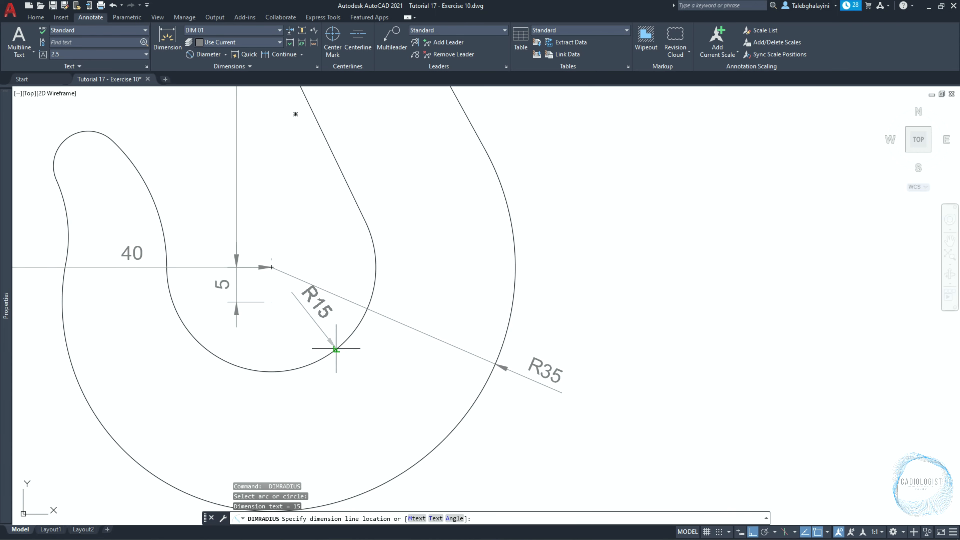
pyautogui.click(296, 370)
# Add a radius dimension to the hook's lower-left outer arc, with the text outside the hook.
pyautogui.press('Return')
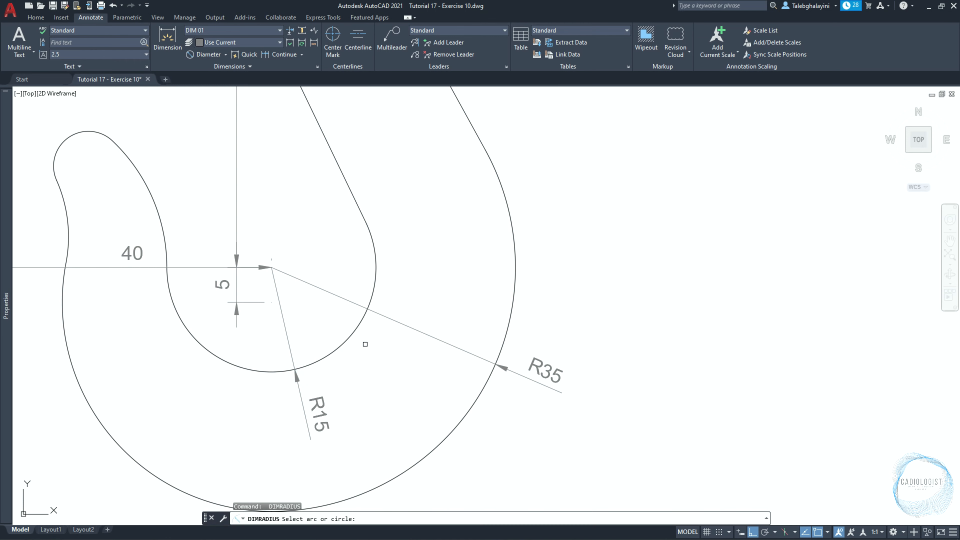
pyautogui.scroll(-2, 365, 344)
pyautogui.click(242, 416)
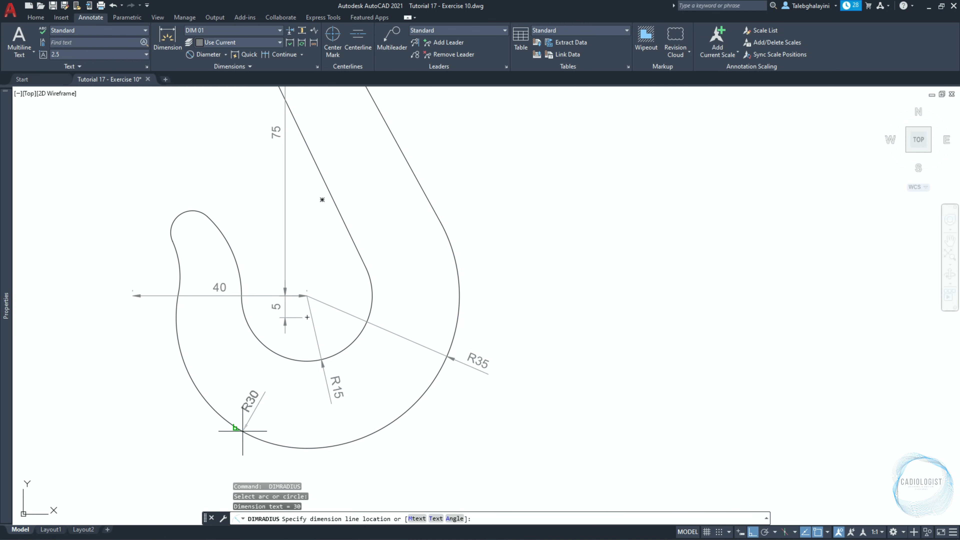
pyautogui.scroll(2, 245, 448)
pyautogui.click(216, 447)
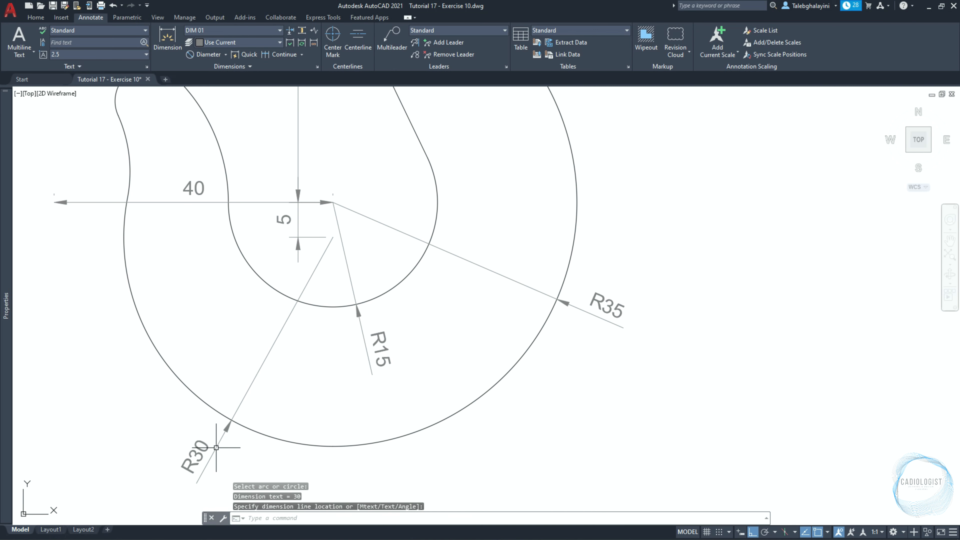
# Add radius dimensions to the hook tip's right-hand arc and to its small rounded end, with both texts outside the hook.
pyautogui.moveTo(192, 297); pyautogui.dragTo(332, 406, button='middle')
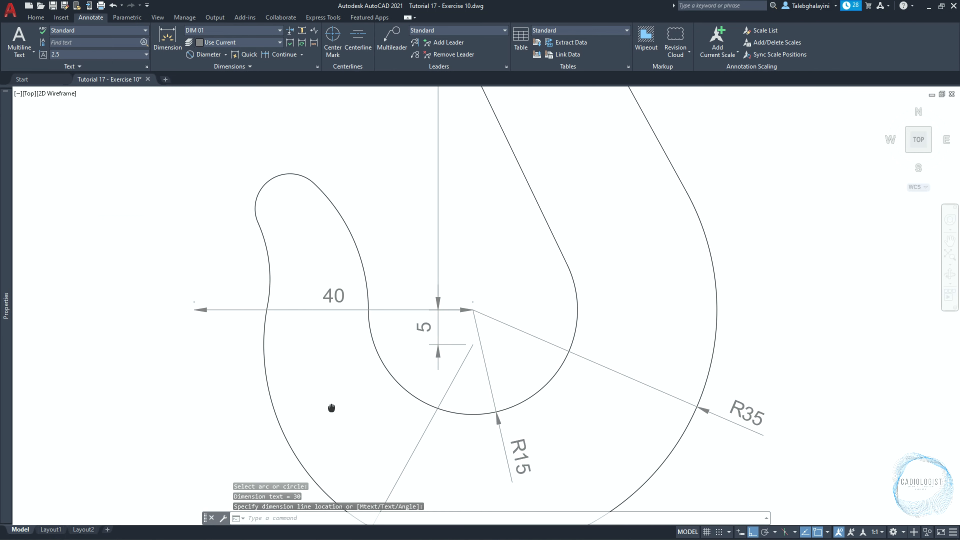
pyautogui.press('Return')
pyautogui.click(338, 209)
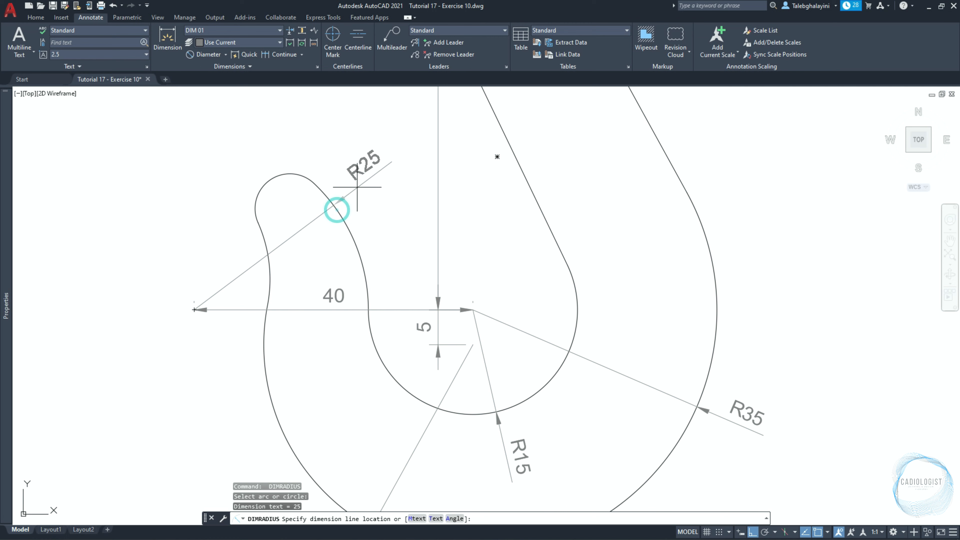
pyautogui.click(337, 209)
pyautogui.press('Return')
pyautogui.click(276, 183)
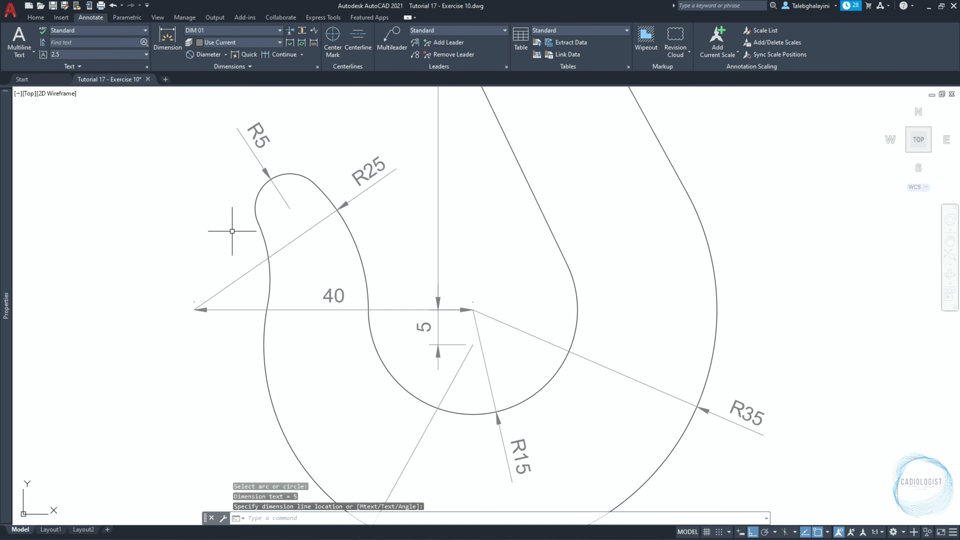
# Add a radius dimension to the concave arc on the left side of the hook tip, with the text outside on the upper left.
pyautogui.press('Return')
pyautogui.click(260, 237)
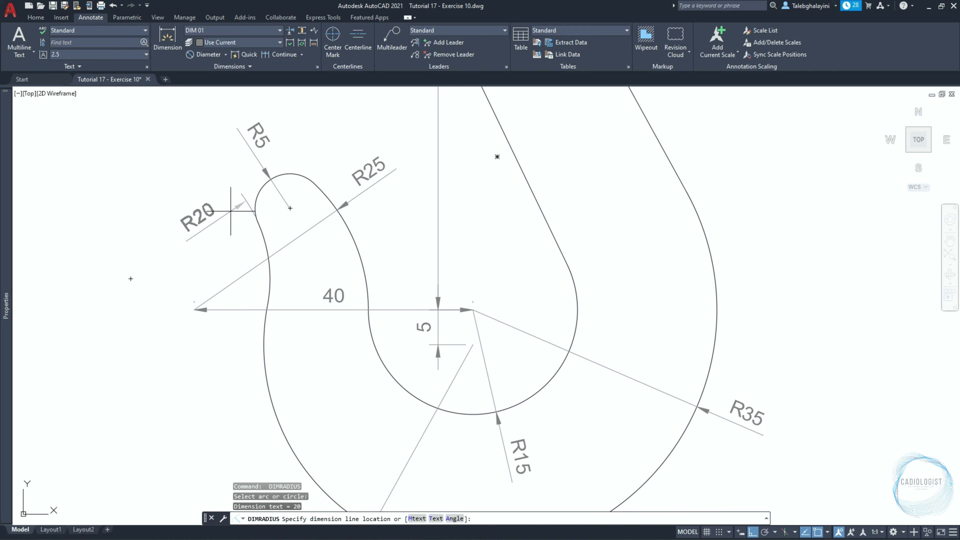
pyautogui.click(226, 210)
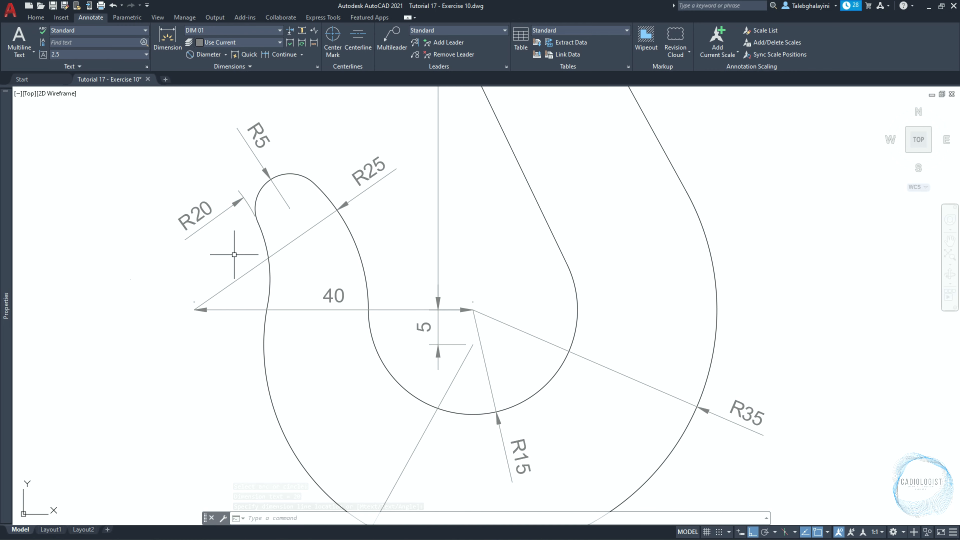
# Make DIM 02 the current dimension style for the anchor.
pyautogui.scroll(-5, 221, 251)
pyautogui.moveTo(559, 256)
pyautogui.mouseDown(button='middle')
pyautogui.moveTo(285, 367)
pyautogui.moveTo(248, 405)
pyautogui.mouseUp(button='middle')
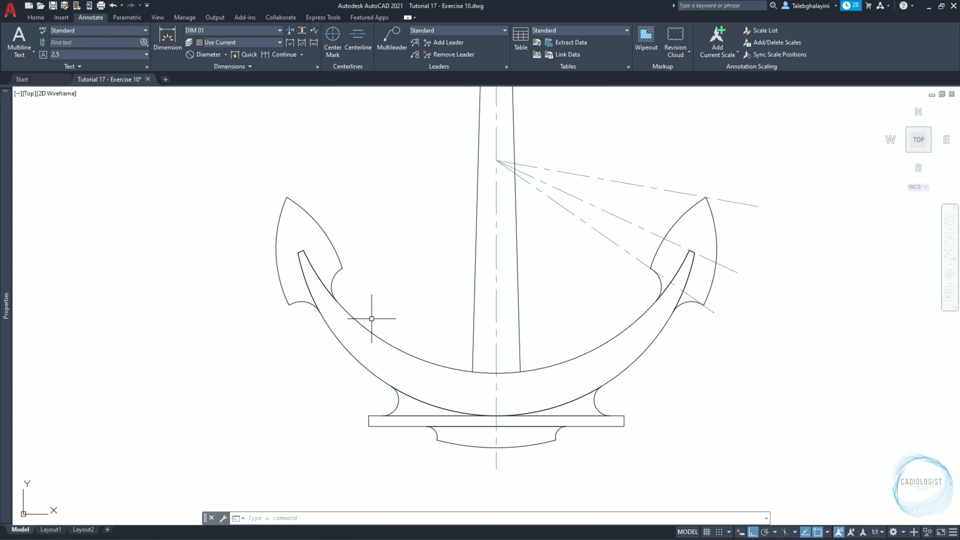
pyautogui.moveTo(337, 243); pyautogui.dragTo(307, 277, button='middle')
pyautogui.click(199, 31)
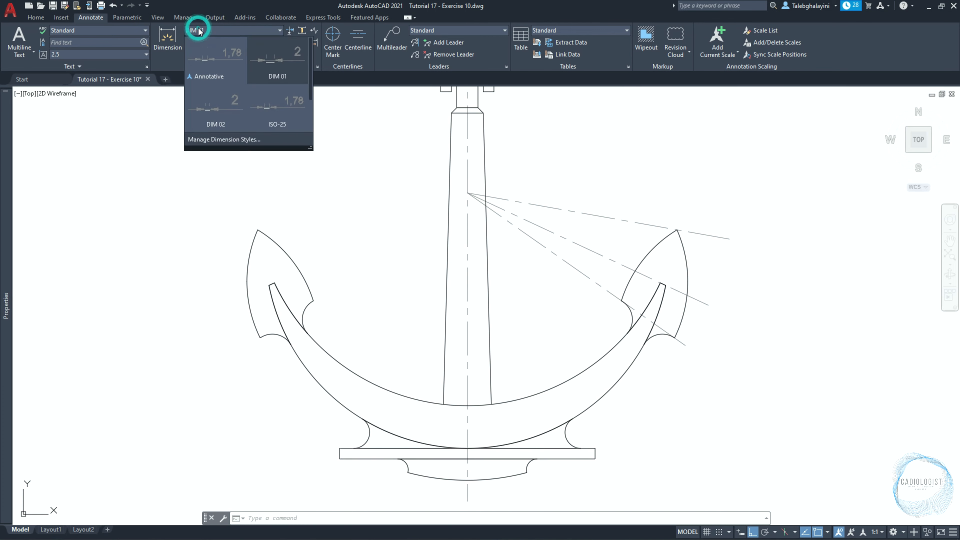
pyautogui.click(223, 112)
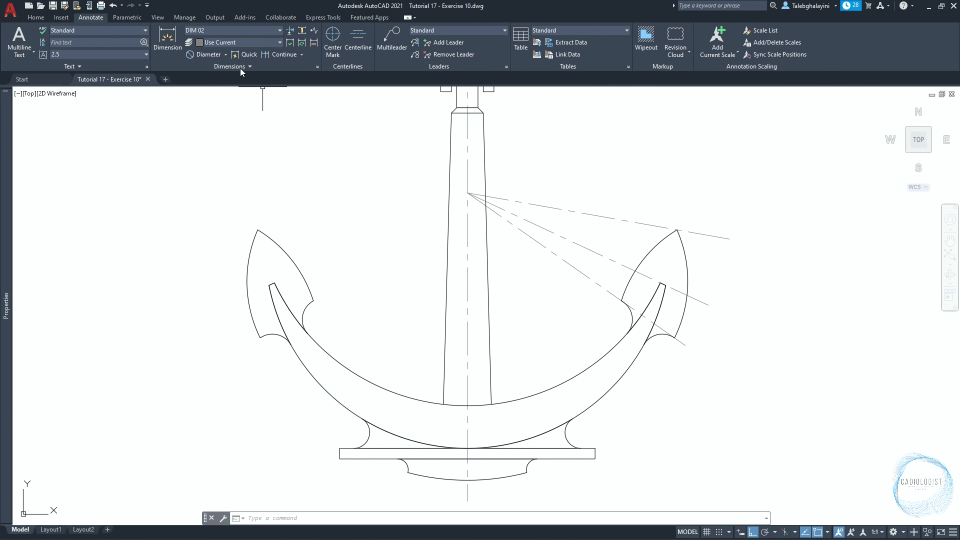
# Add a vertical linear dimension to the anchor shank's tapered part, placing the dimension line 40 mm left of its upper left corner.
pyautogui.click(227, 53)
pyautogui.click(226, 67)
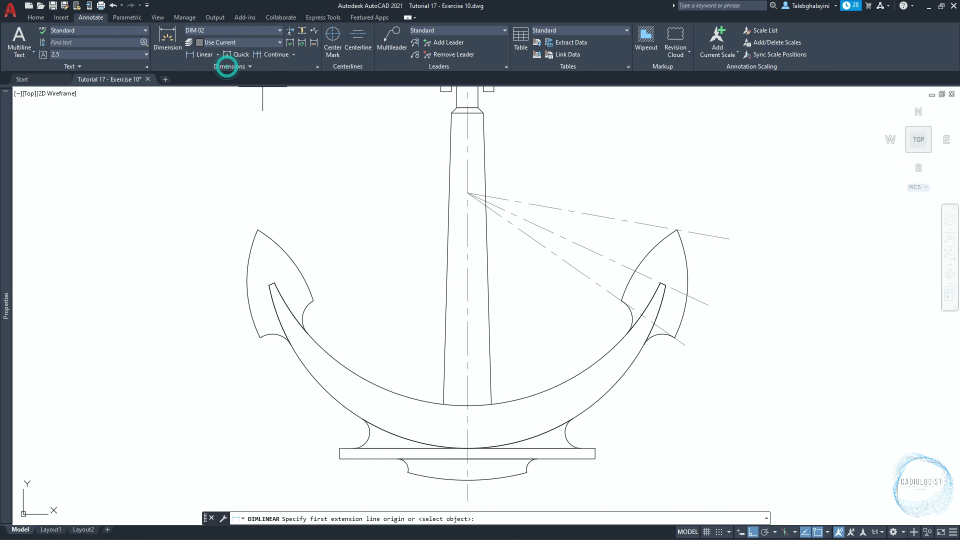
pyautogui.click(443, 403)
pyautogui.click(451, 113)
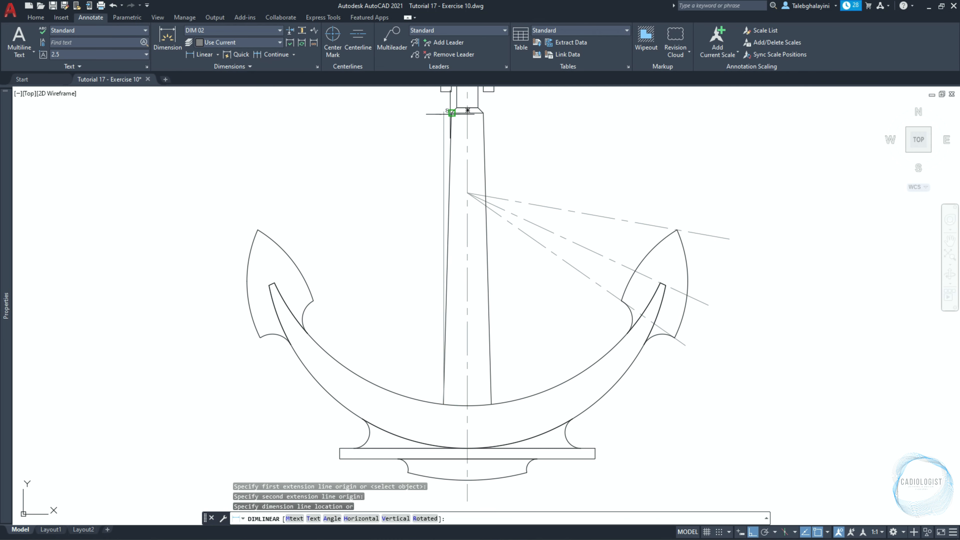
pyautogui.scroll(4, 430, 99)
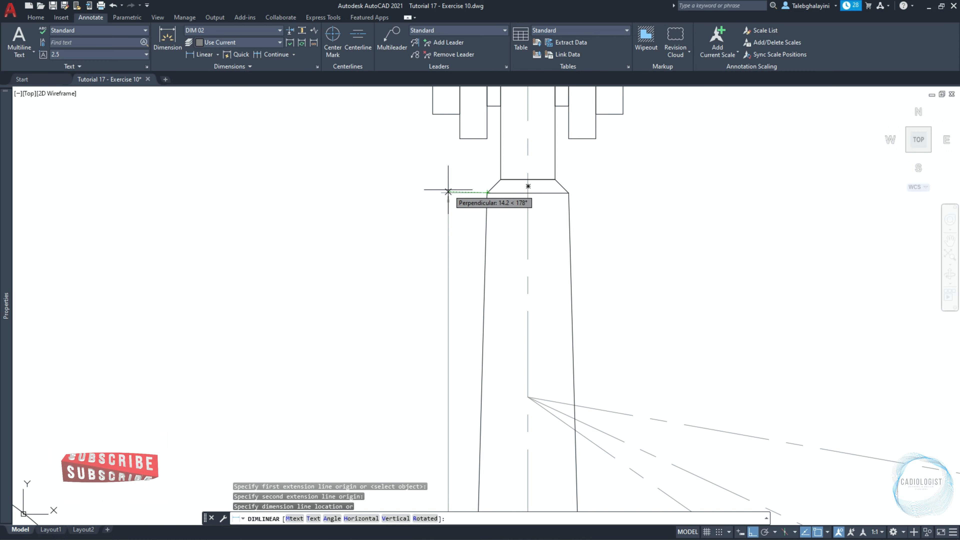
pyautogui.write('40')
pyautogui.press('Return')
# Continue the vertical dimension up to the top of the shank's chamfer and on to the top of the shank head.
pyautogui.write('DIMCONTINUE')
pyautogui.press('Return')
pyautogui.click(501, 180)
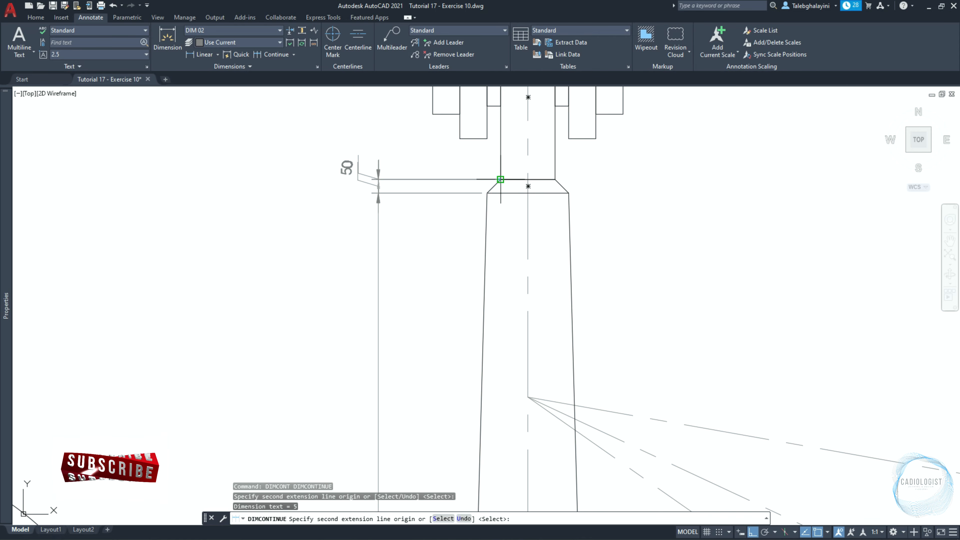
pyautogui.moveTo(442, 93); pyautogui.dragTo(460, 183, button='middle')
pyautogui.click(518, 107)
pyautogui.press('Return')
pyautogui.press('Escape')
# Set the horizontal text position of the chamfer height dimension to Over first extension.
pyautogui.click(372, 265)
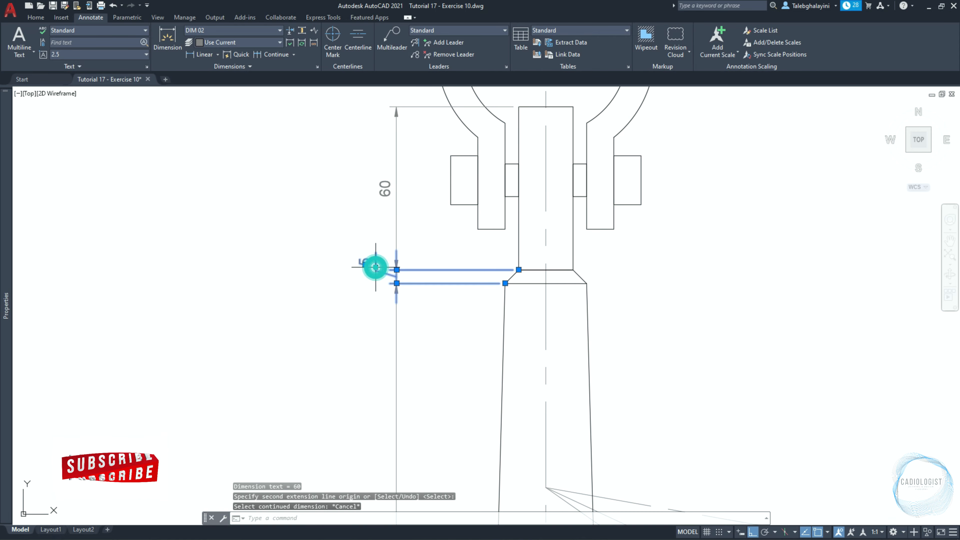
pyautogui.hotkey('ctrl', '1')
pyautogui.click(201, 240)
pyautogui.click(156, 318)
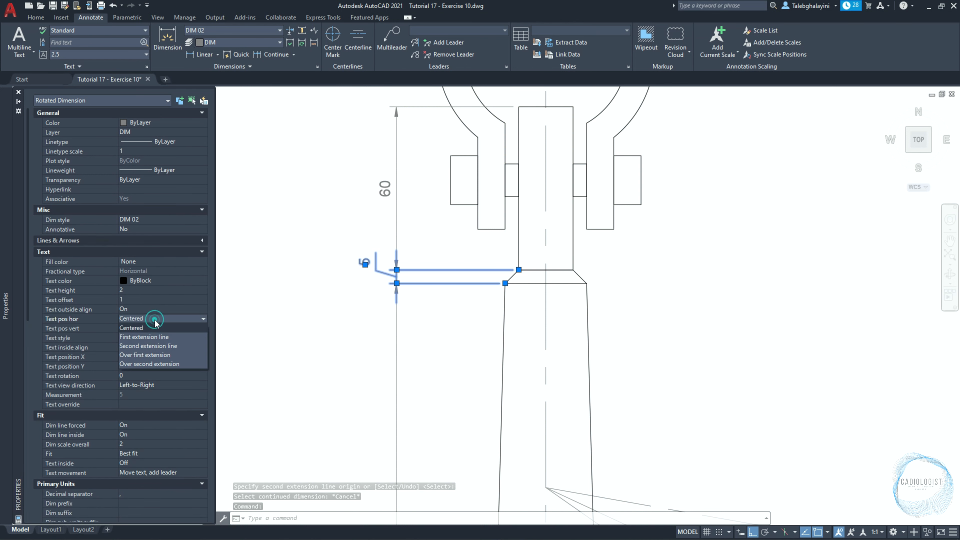
pyautogui.click(189, 355)
pyautogui.press('Escape')
pyautogui.hotkey('ctrl', '1')
# Add a horizontal linear dimension to the width of the shank head, placed inside it at pin level.
pyautogui.write('DLI')
pyautogui.press('Return')
pyautogui.click(518, 184)
pyautogui.click(573, 180)
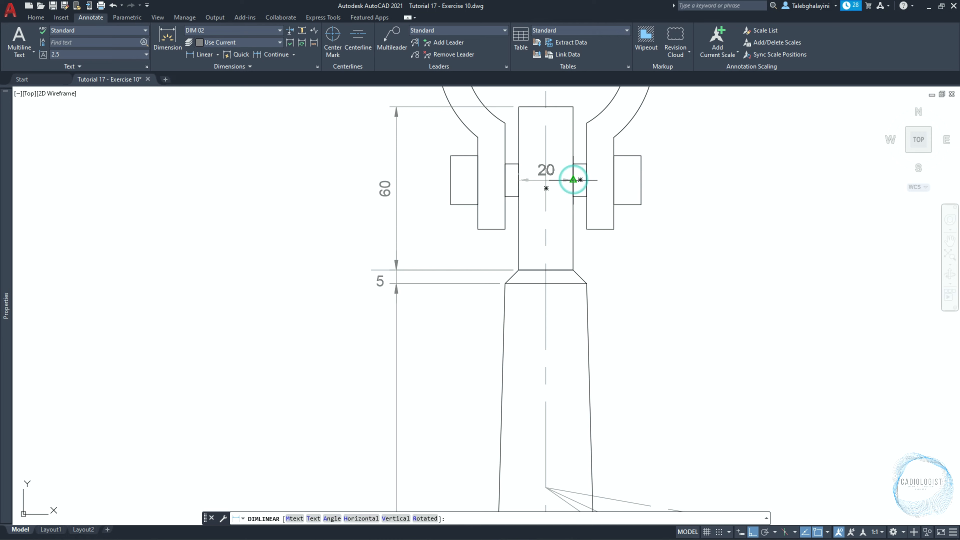
pyautogui.click(573, 180)
# Add a horizontal linear dimension to the shank's width at the chamfer's lower edge, placed just above the chamfer.
pyautogui.press('Return')
pyautogui.click(505, 283)
pyautogui.click(587, 283)
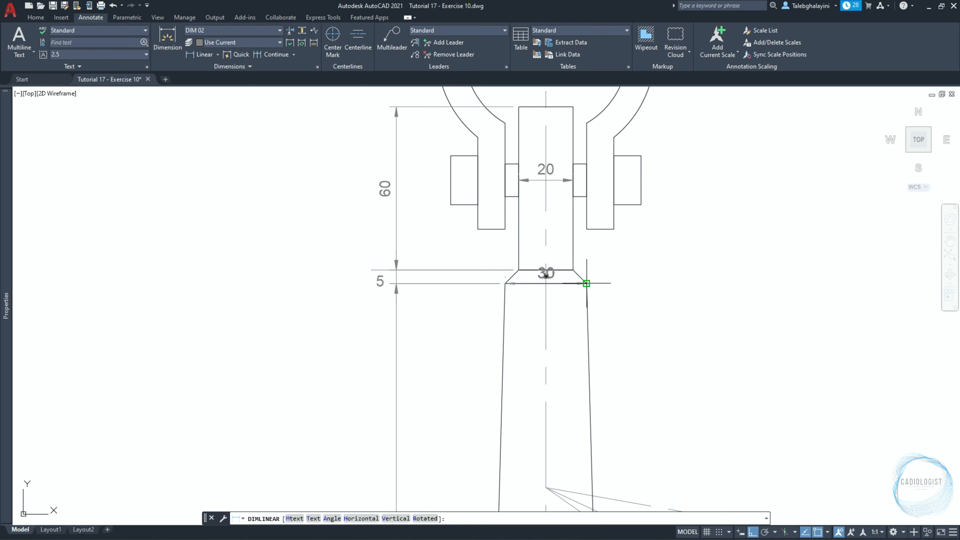
pyautogui.click(573, 255)
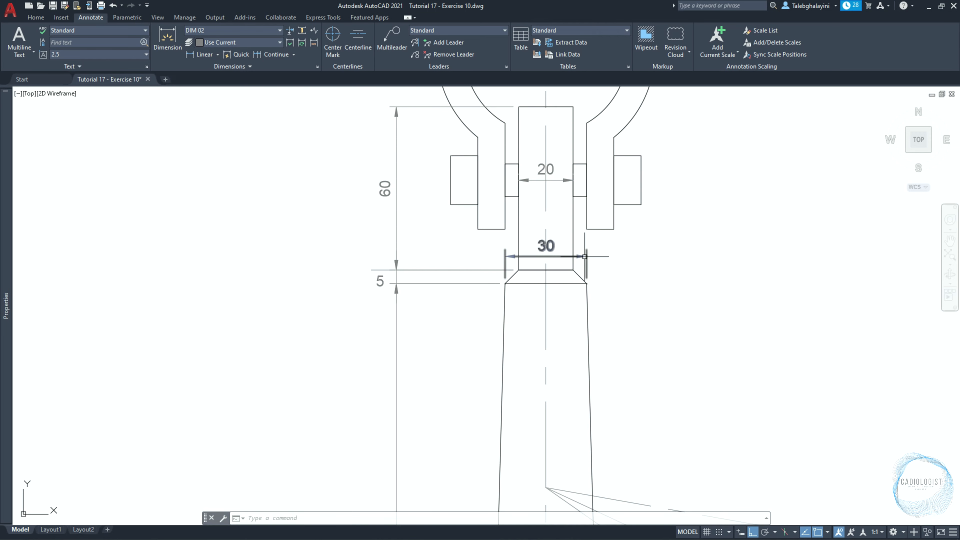
# Set the horizontal text position of the chamfer width dimension to Second extension line.
pyautogui.click(546, 256)
pyautogui.hotkey('ctrl', '1')
pyautogui.click(144, 320)
pyautogui.click(143, 319)
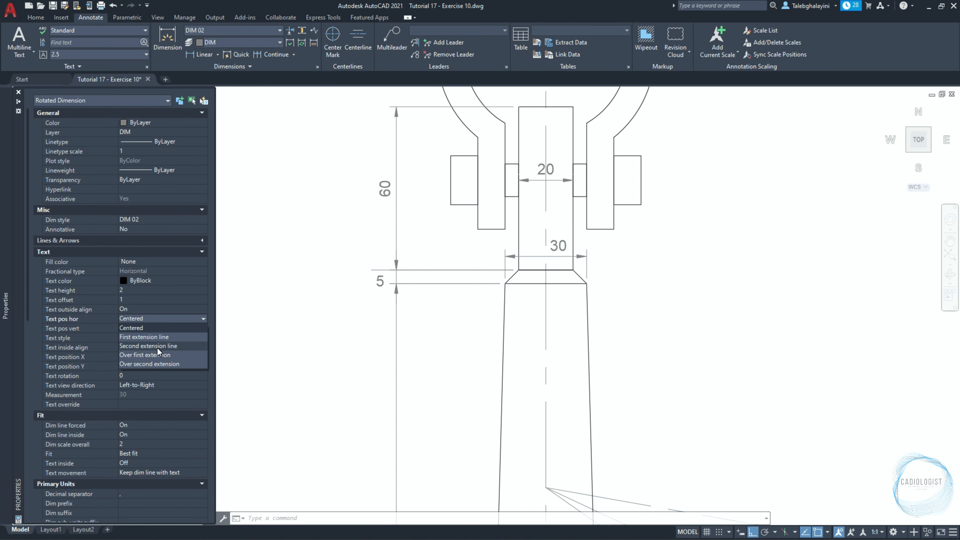
pyautogui.click(157, 348)
pyautogui.press('Escape')
pyautogui.hotkey('ctrl', '1')
# Add a horizontal linear dimension to the shank's width where it meets the curved arms, placed below the junction.
pyautogui.scroll(-3, 652, 334)
pyautogui.scroll(4, 589, 416)
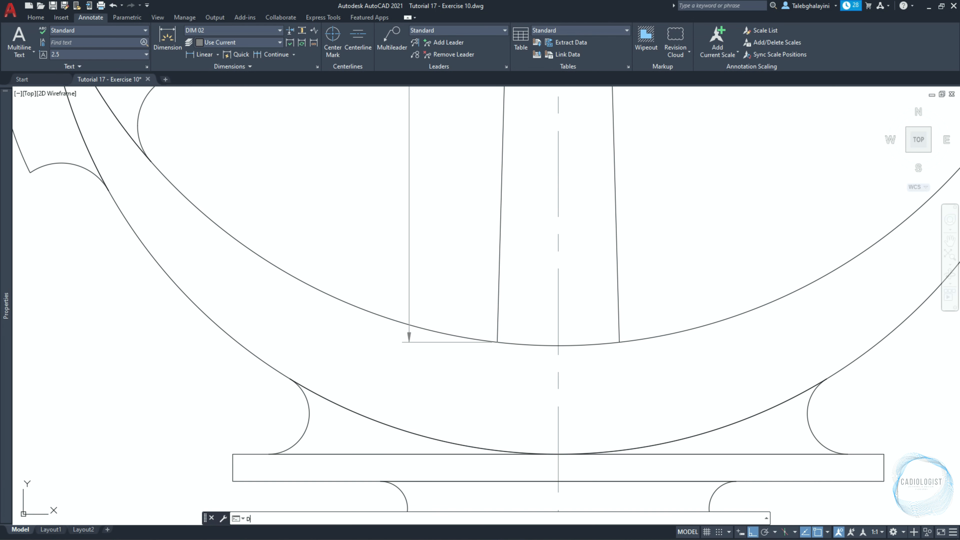
pyautogui.write('dli')
pyautogui.press('Return')
pyautogui.click(497, 341)
pyautogui.click(619, 342)
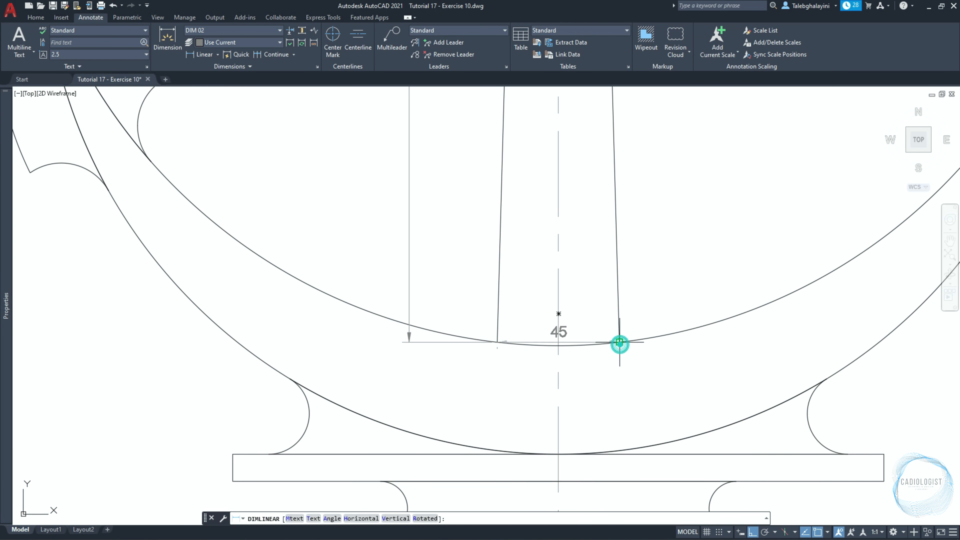
pyautogui.click(568, 396)
# Set the horizontal text position of the shank's lower width dimension to Second extension line.
pyautogui.hotkey('ctrl', '1')
pyautogui.click(547, 396)
pyautogui.click(134, 319)
pyautogui.click(137, 346)
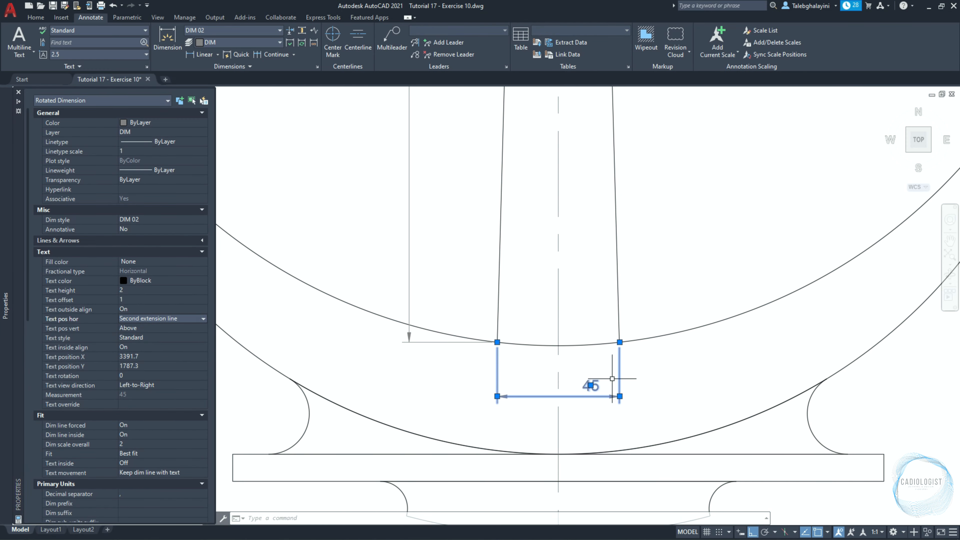
pyautogui.press('Escape')
# Add a horizontal linear dimension to the full length of the anchor's base plate, placed below the anchor.
pyautogui.scroll(-2, 579, 326)
pyautogui.moveTo(577, 374); pyautogui.dragTo(565, 267, button='middle')
pyautogui.write('dli')
pyautogui.press('Return')
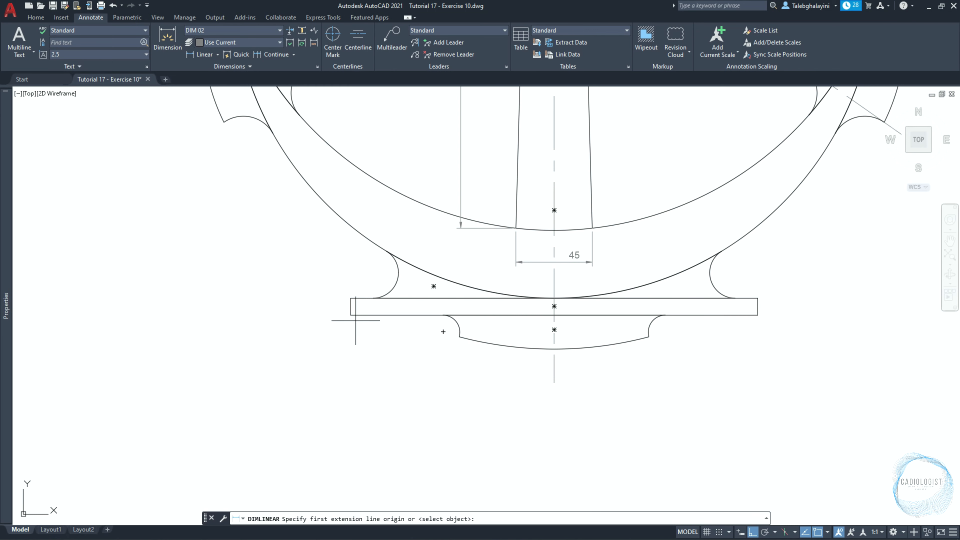
pyautogui.click(351, 315)
pyautogui.click(757, 315)
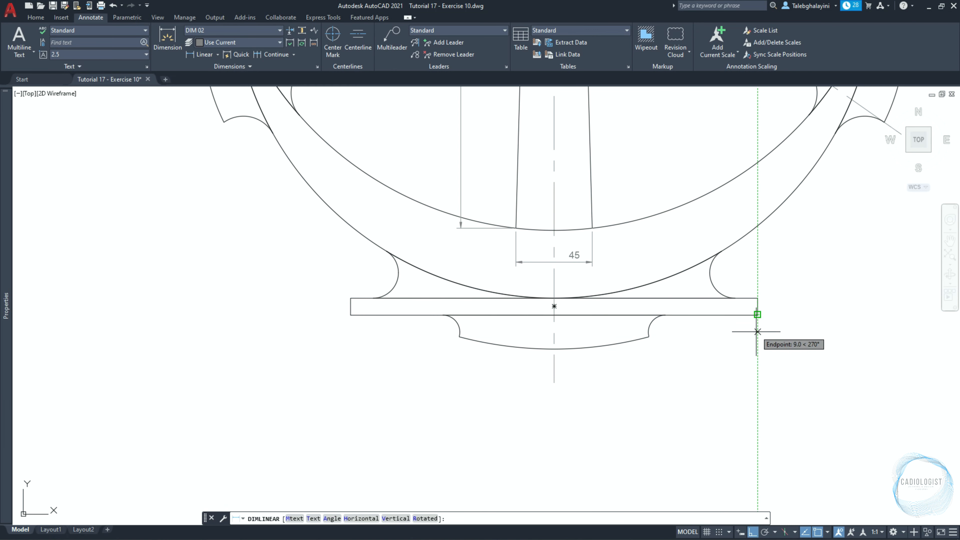
pyautogui.click(748, 400)
# Add a vertical linear dimension to the base plate's thickness, placed beside its left end.
pyautogui.scroll(2, 355, 314)
pyautogui.press('Return')
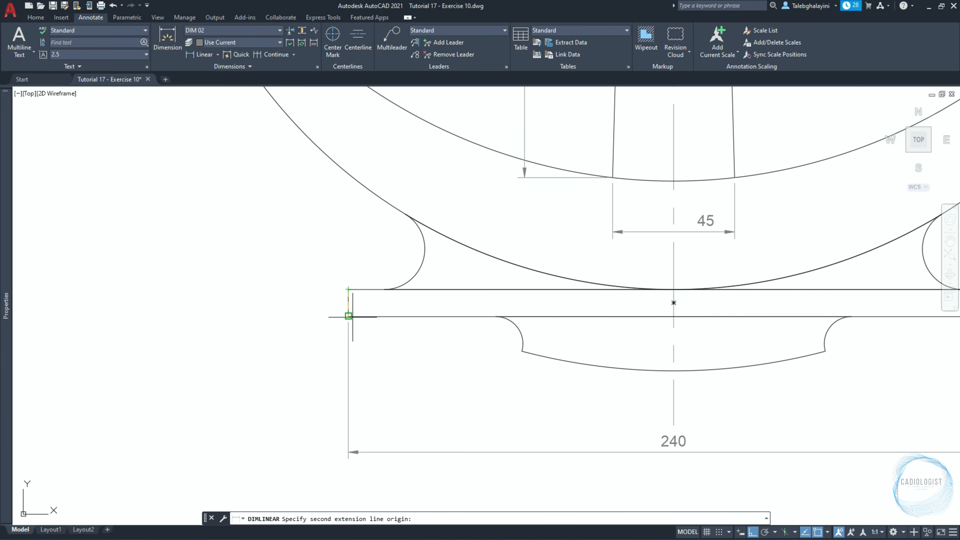
pyautogui.click(348, 315)
pyautogui.click(321, 290)
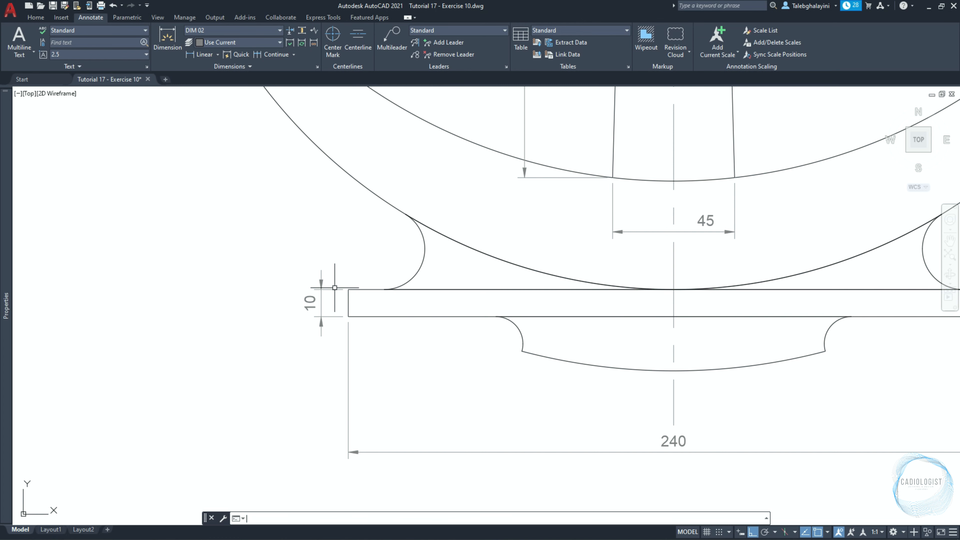
# Add a diameter dimension to the shackle ring's outer arc, with the text outside on the upper right.
pyautogui.click(217, 55)
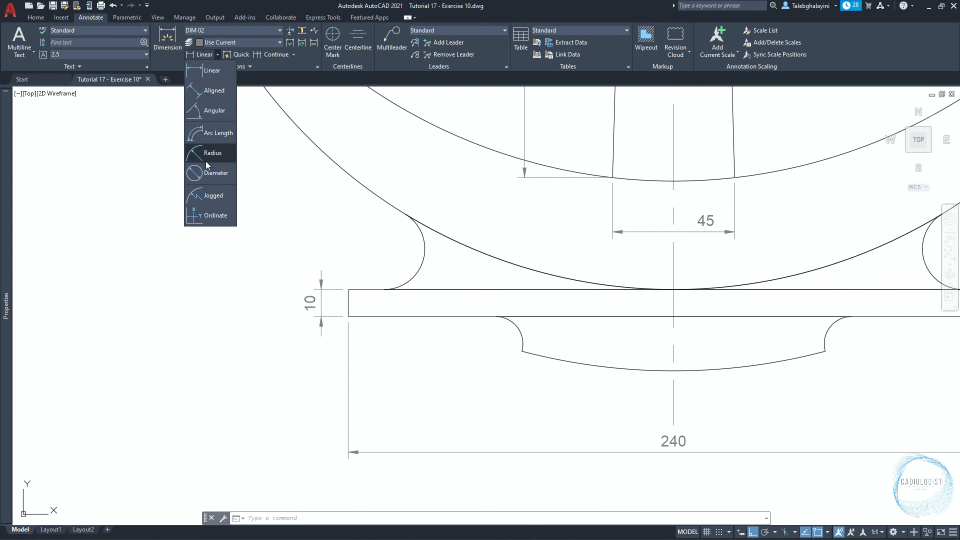
pyautogui.click(207, 172)
pyautogui.scroll(-3, 298, 281)
pyautogui.moveTo(366, 213); pyautogui.dragTo(377, 488, button='middle')
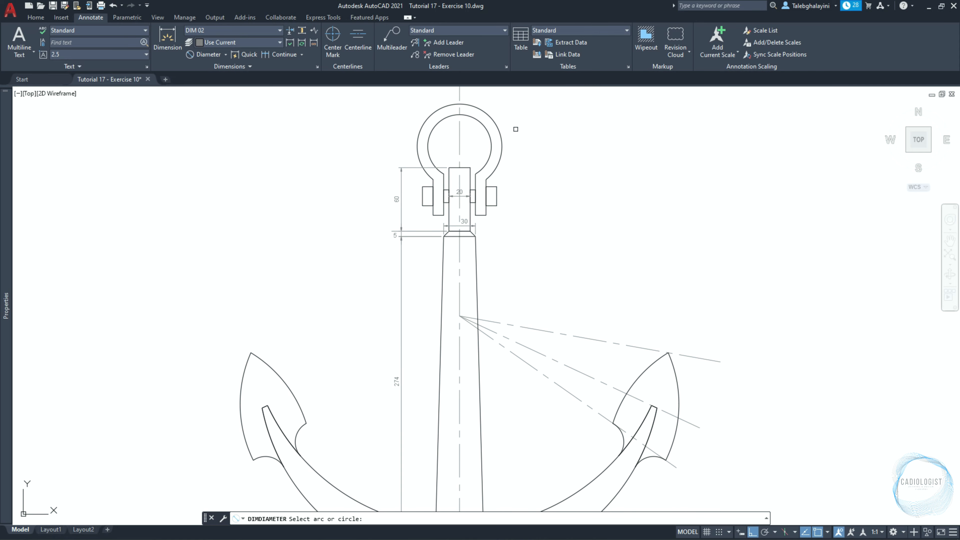
pyautogui.click(492, 113)
pyautogui.scroll(4, 491, 197)
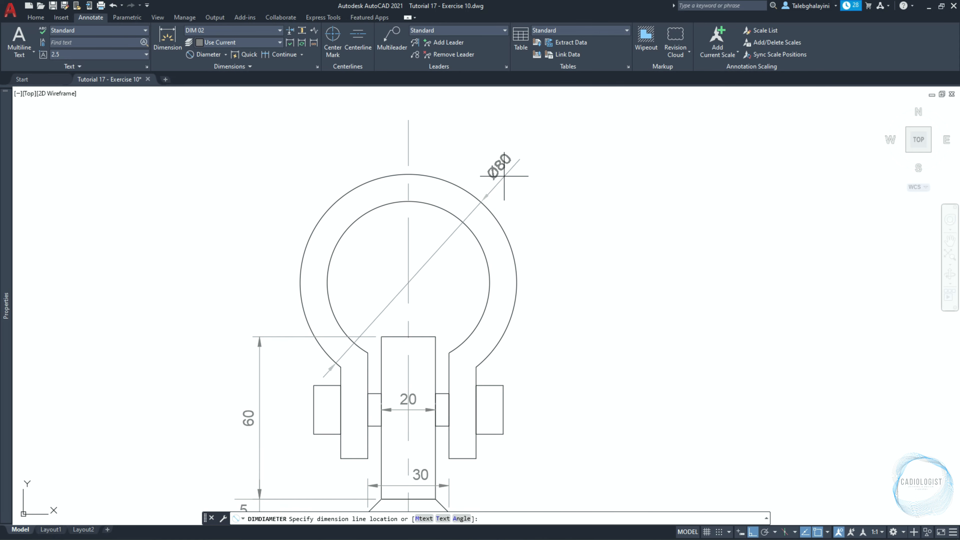
pyautogui.click(488, 206)
# Add a diameter dimension to the shackle ring's inner arc, with the text outside on the upper left.
pyautogui.press('Return')
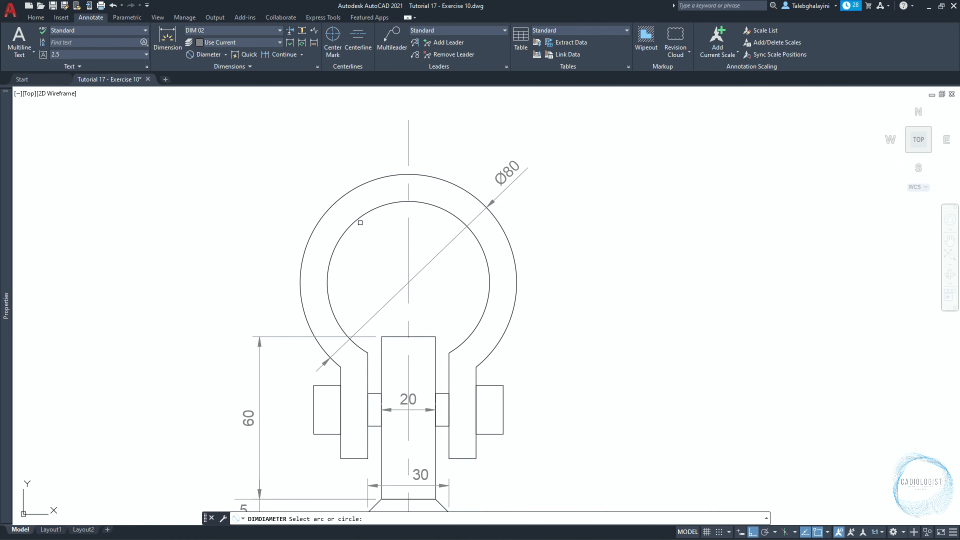
pyautogui.click(351, 223)
pyautogui.click(318, 183)
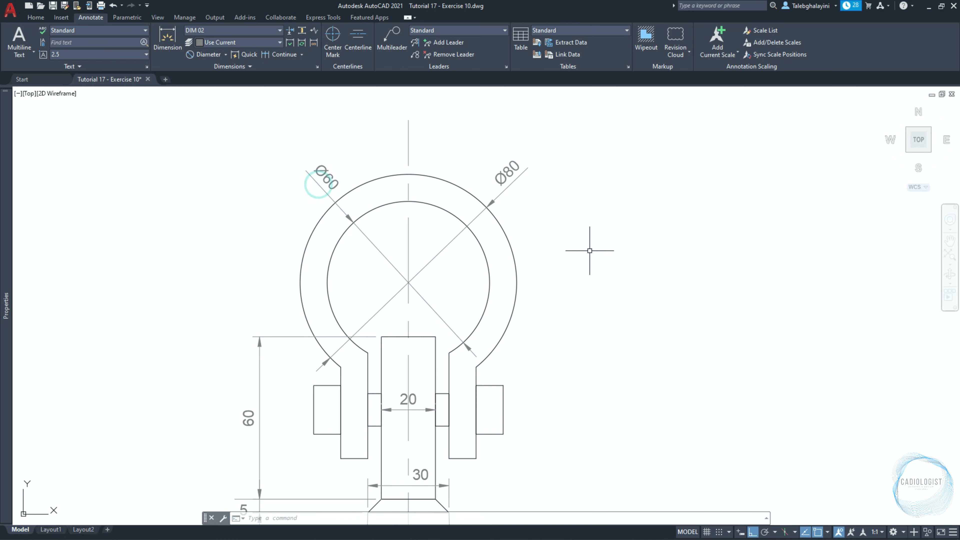
# Add a radius dimension to the outer arc of the anchor's right fluke, with the text inside the fluke.
pyautogui.click(226, 54)
pyautogui.click(208, 151)
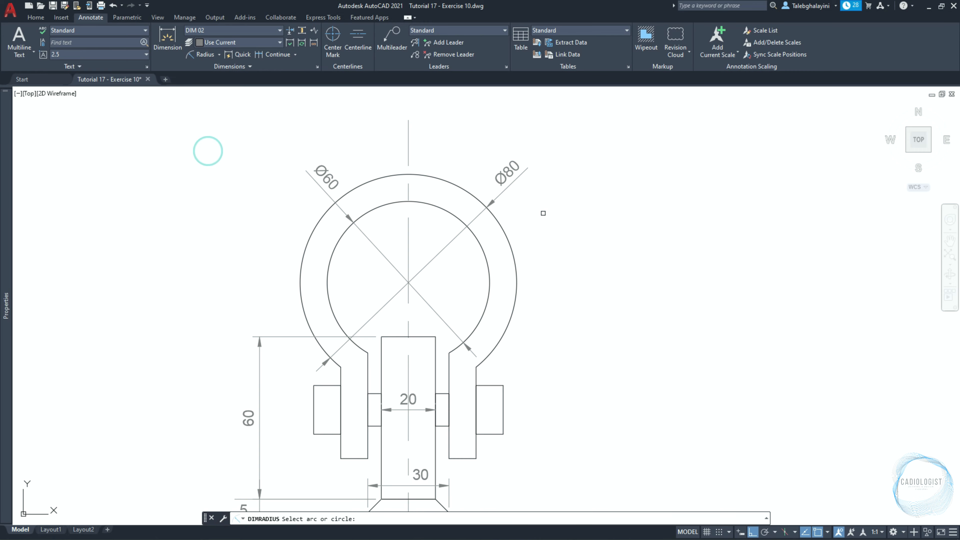
pyautogui.scroll(-4, 543, 214)
pyautogui.moveTo(578, 427); pyautogui.dragTo(537, 268, button='middle')
pyautogui.scroll(4, 681, 394)
pyautogui.click(643, 321)
pyautogui.click(625, 336)
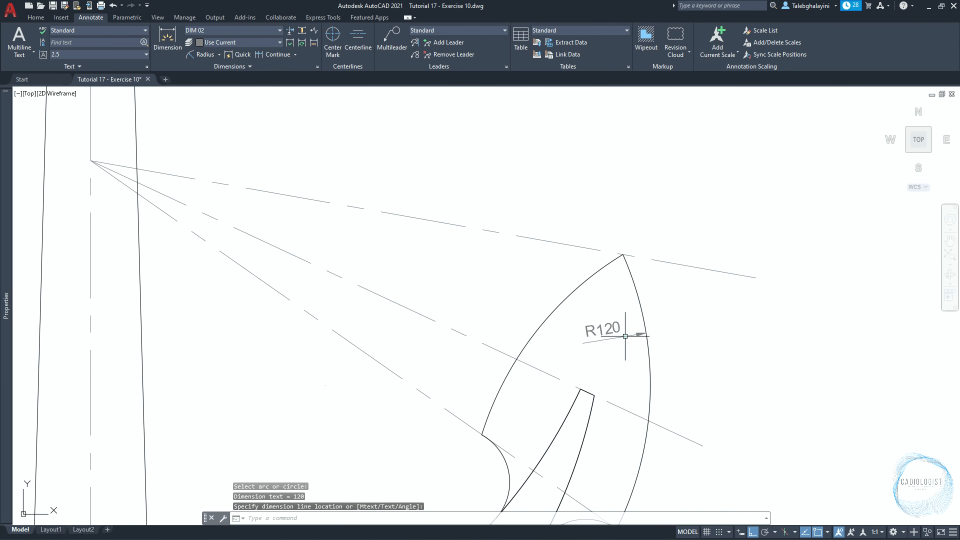
# Add a radius dimension to the small concave arc on the inner side of the right fluke, with the text on its left.
pyautogui.scroll(-5, 612, 332)
pyautogui.press('Return')
pyautogui.scroll(6, 559, 291)
pyautogui.click(561, 289)
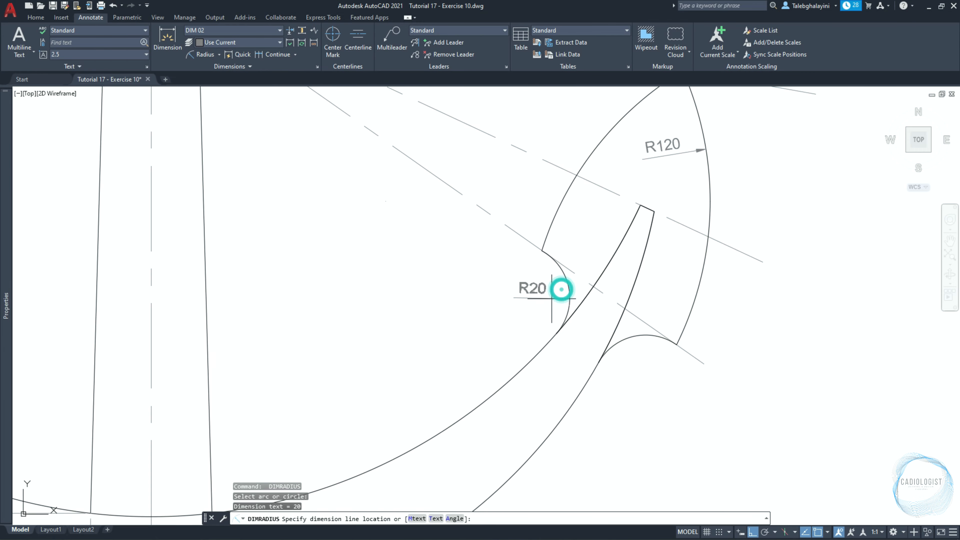
pyautogui.scroll(2, 551, 298)
pyautogui.click(492, 296)
# Add a radius dimension to the concave arc joining the right arm to the base plate, with the text on the upper right.
pyautogui.press('Return')
pyautogui.scroll(-3, 535, 279)
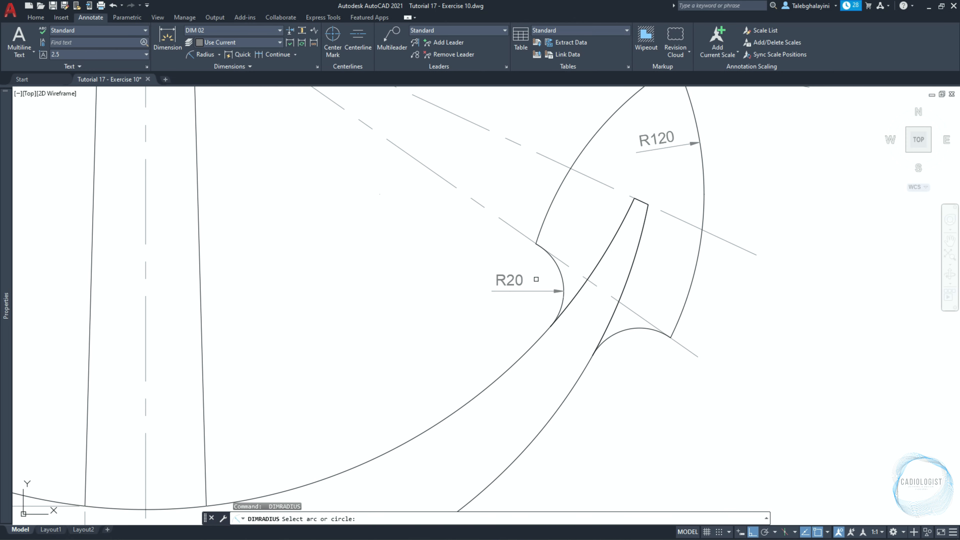
pyautogui.moveTo(491, 487); pyautogui.dragTo(491, 261, button='middle')
pyautogui.click(399, 371)
pyautogui.click(486, 315)
pyautogui.moveTo(487, 315); pyautogui.dragTo(519, 226, button='middle')
# Add a radius dimension to the small concave arc under the base plate's right side, with the text on the lower right.
pyautogui.press('Return')
pyautogui.click(332, 338)
pyautogui.click(402, 386)
pyautogui.press('Return')
pyautogui.scroll(-5, 442, 387)
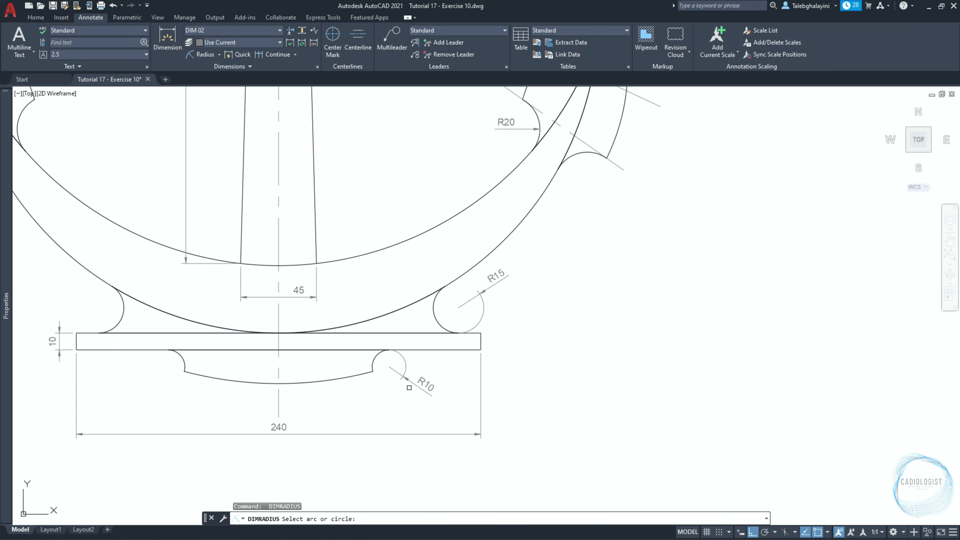
# Add a radius dimension to the inner arc of the anchor's curved arms, with the text just below the arc, right of the shank.
pyautogui.scroll(3, 370, 388)
pyautogui.click(553, 270)
pyautogui.click(566, 296)
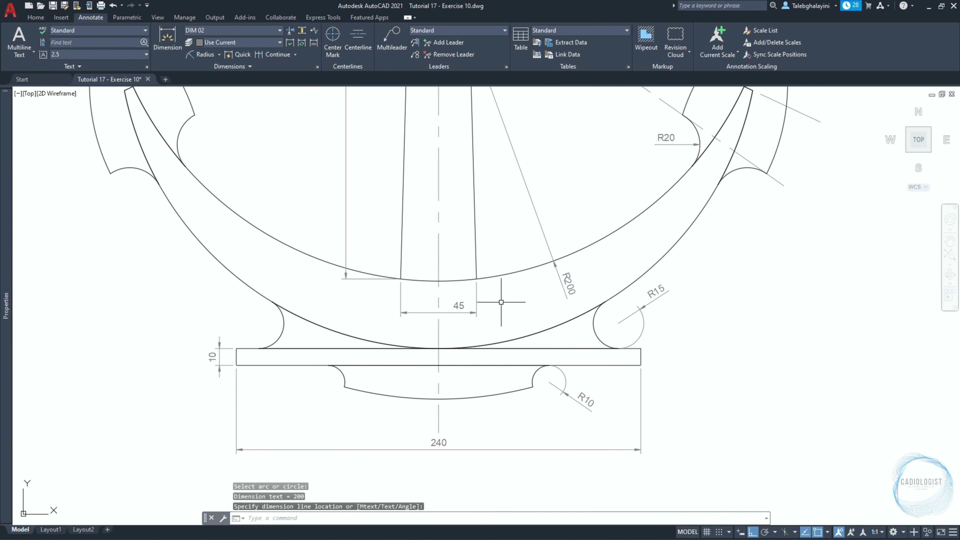
# Add a radius dimension to the outer arc of the anchor's left arm, with the text outside the arm on the lower left.
pyautogui.write('dimrad')
pyautogui.press('Return')
pyautogui.moveTo(159, 243); pyautogui.dragTo(306, 357, button='middle')
pyautogui.click(324, 331)
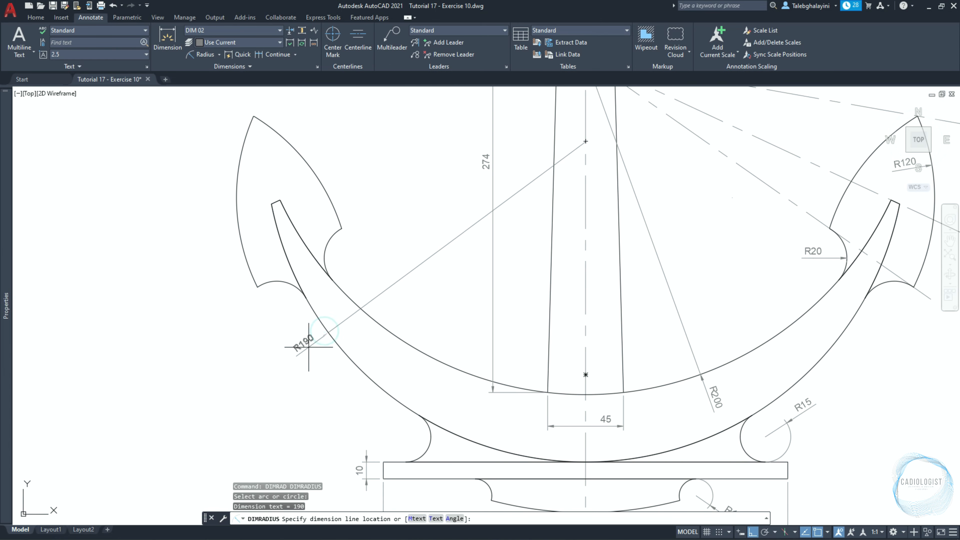
pyautogui.click(336, 383)
# Add a radius dimension to the bottom arc under the base plate, with the text on its extension at the lower left of the arm.
pyautogui.press('Return')
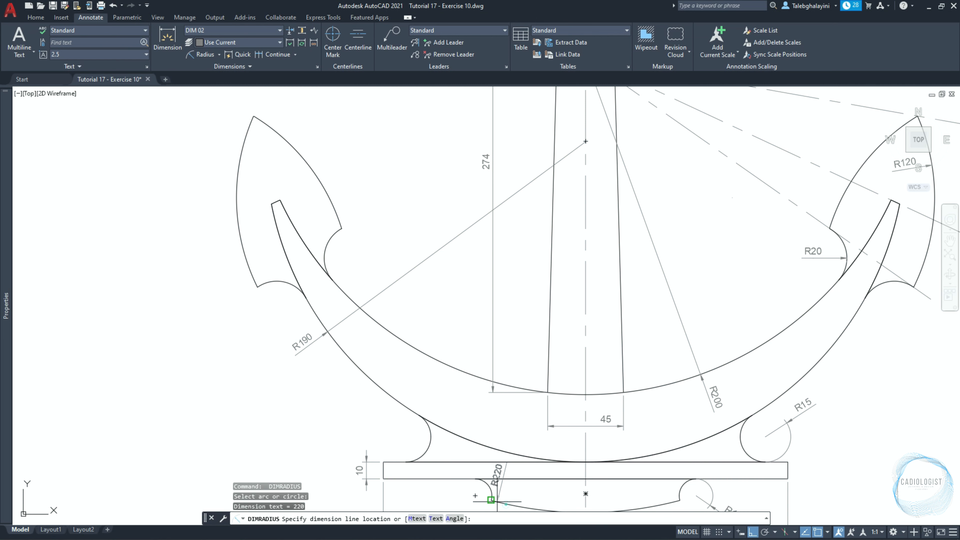
pyautogui.click(505, 504)
pyautogui.click(332, 431)
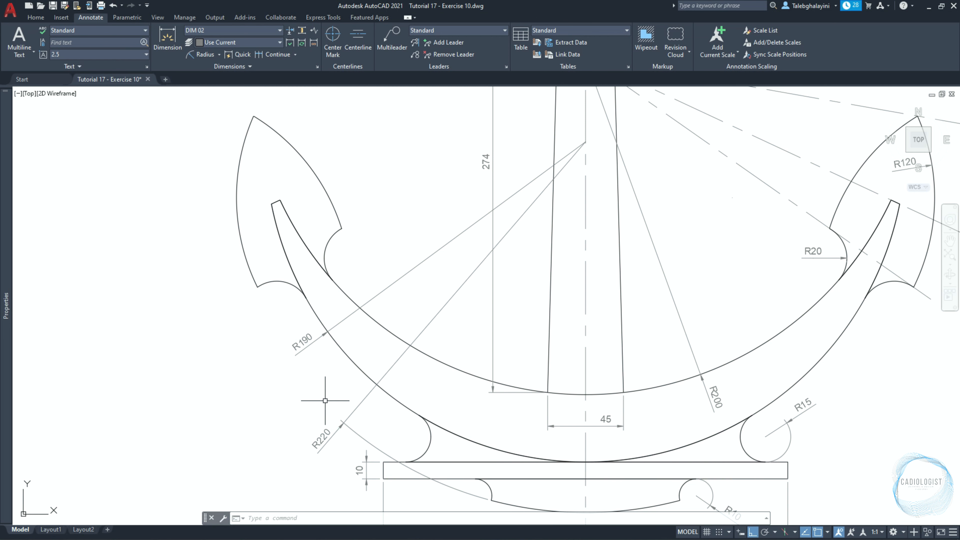
# Add an angular dimension between the shank's vertical centreline and the uppermost dash-dot line toward the right fluke.
pyautogui.click(218, 56)
pyautogui.click(213, 111)
pyautogui.moveTo(675, 219); pyautogui.dragTo(552, 404, button='middle')
pyautogui.click(462, 130)
pyautogui.click(542, 258)
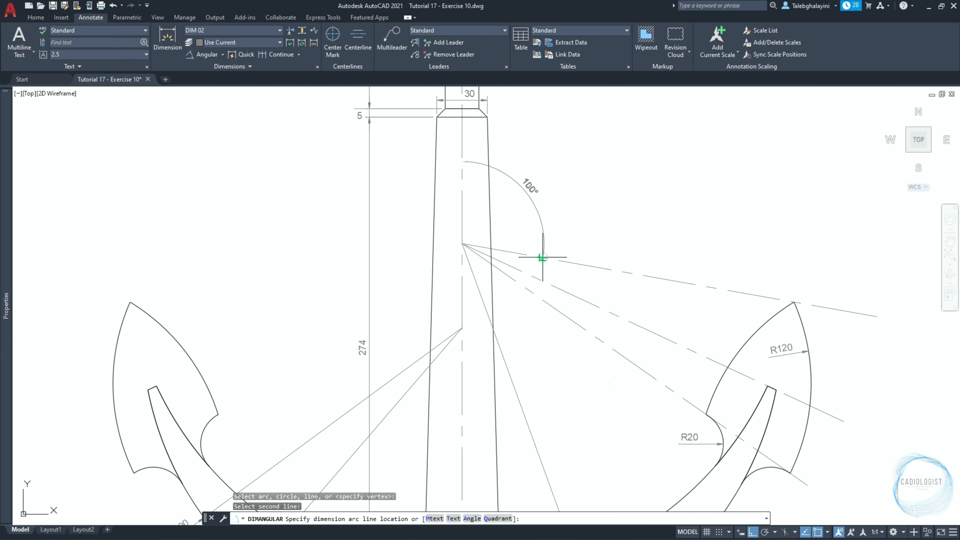
pyautogui.click(525, 143)
# Continue the angular dimension to the second and third dash-dot lines of the right fluke.
pyautogui.write('dimcont')
pyautogui.press('Return')
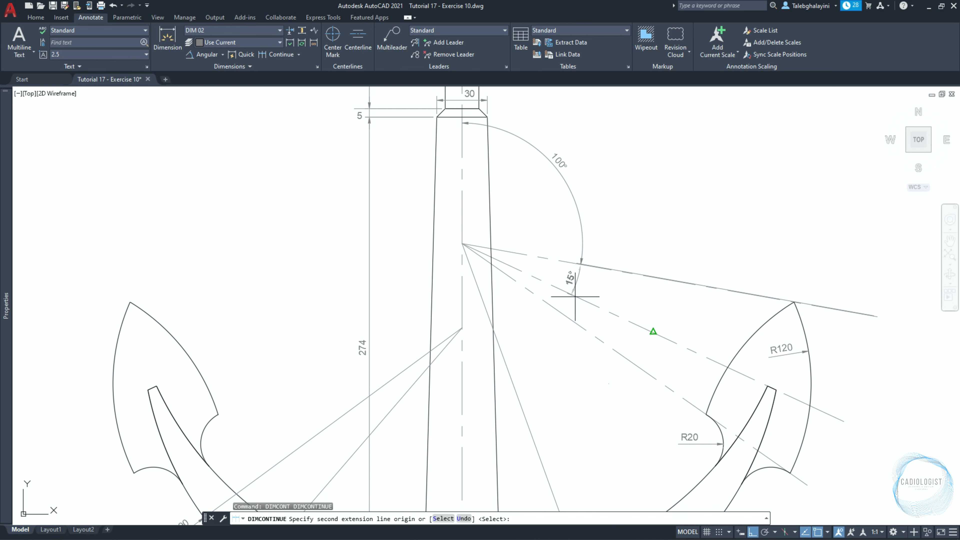
pyautogui.scroll(3, 568, 294)
pyautogui.click(578, 289)
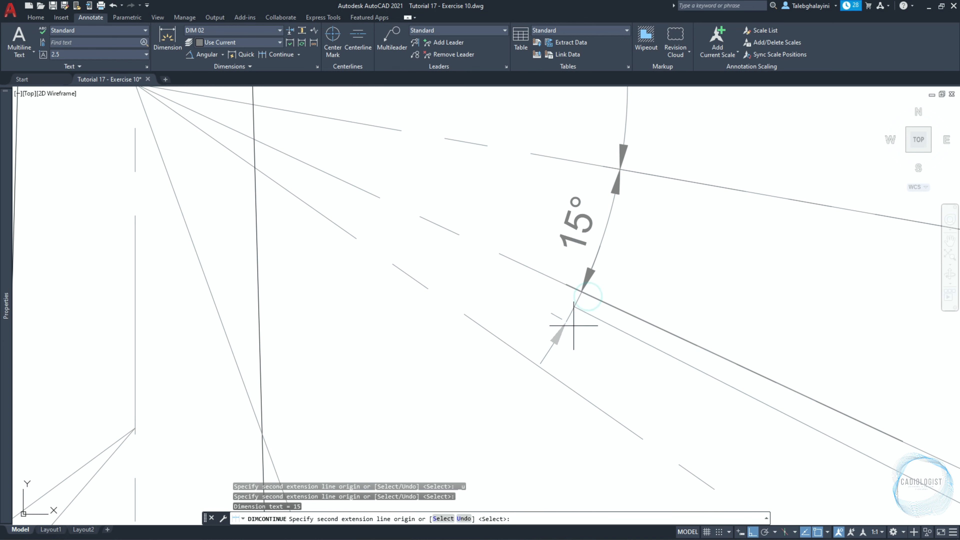
pyautogui.scroll(-2, 540, 366)
pyautogui.click(539, 365)
pyautogui.scroll(-2, 550, 342)
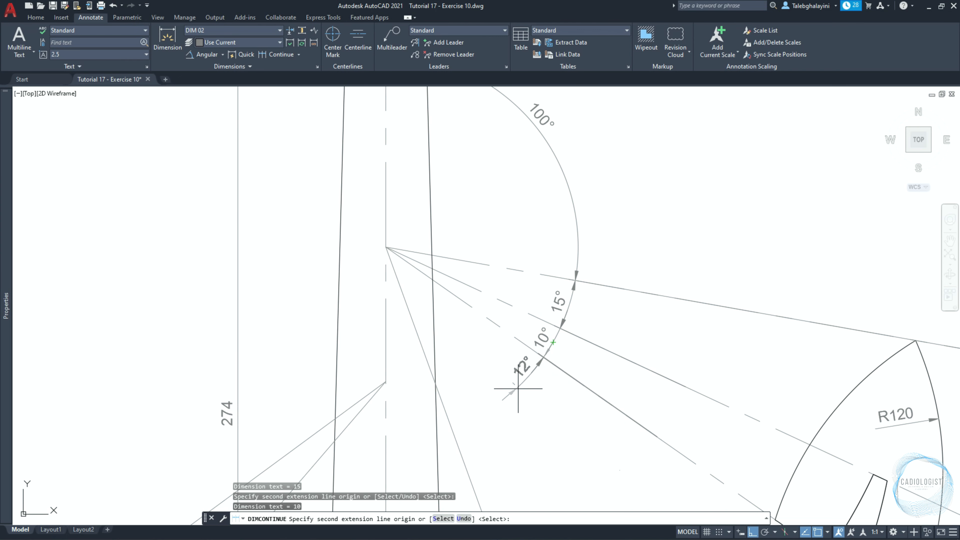
pyautogui.press('Return')
pyautogui.press('Escape')
# Set the current layer to Text with nothing selected.
pyautogui.moveTo(2, 133)
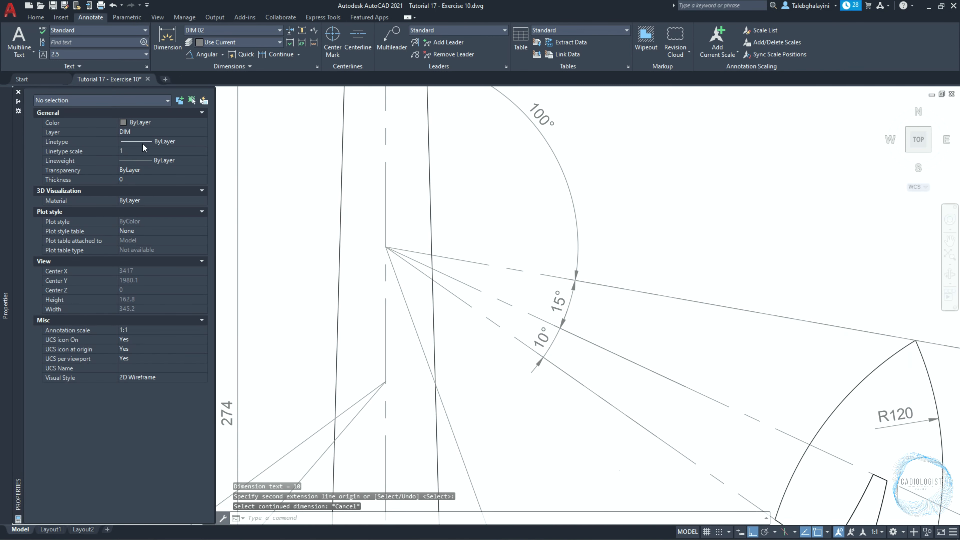
pyautogui.click(144, 132)
pyautogui.click(137, 175)
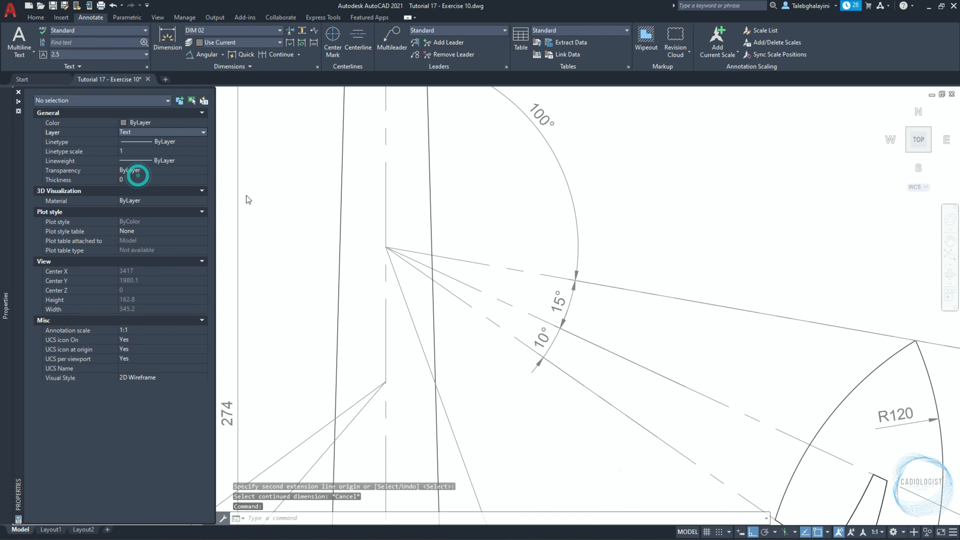
# Create a new text style named Tempus Sans ITC.
pyautogui.scroll(-3, 321, 189)
pyautogui.moveTo(326, 185); pyautogui.dragTo(383, 316, button='middle')
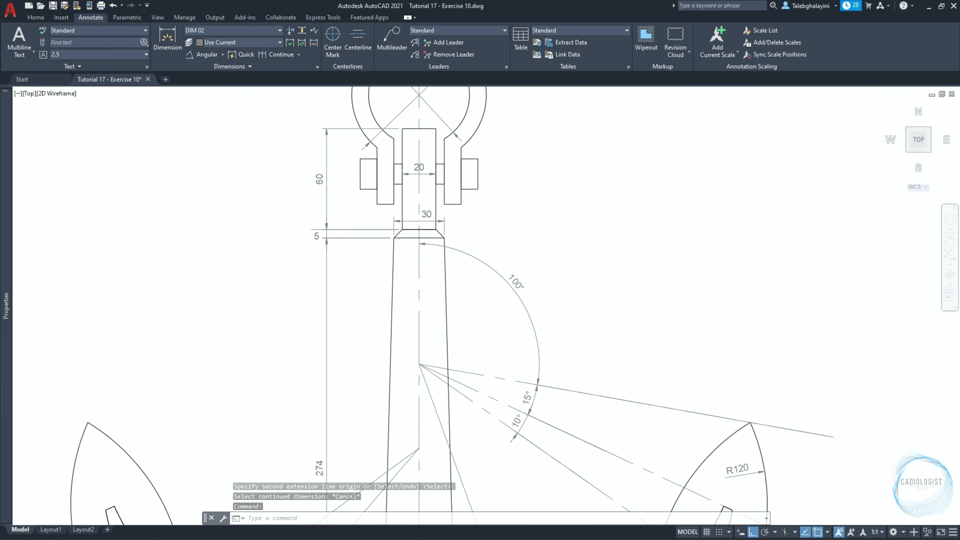
pyautogui.click(147, 66)
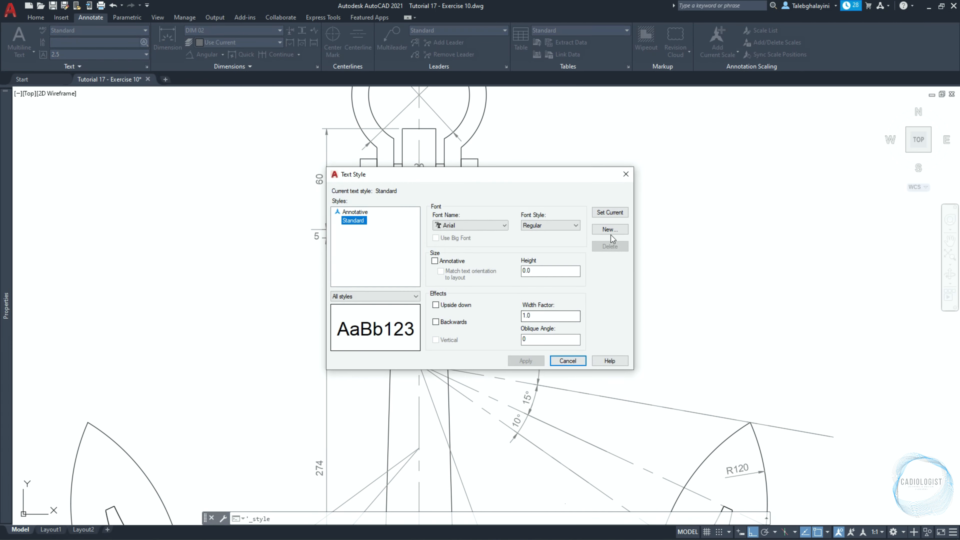
pyautogui.click(612, 230)
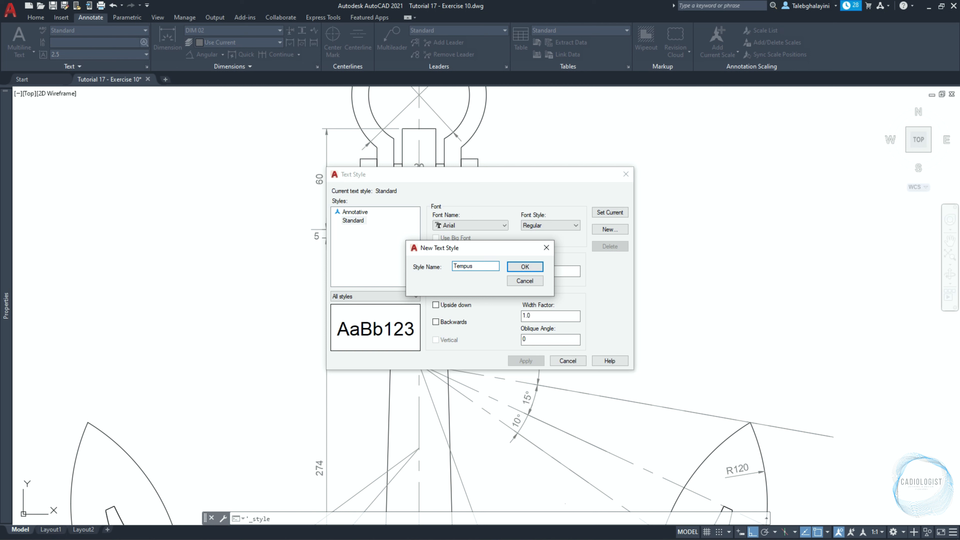
pyautogui.write('Tempus Sans ITC')
pyautogui.press('Return')
# Assign the Tempus Sans ITC font to the new text style, make the style current and save the changes.
pyautogui.click(469, 226)
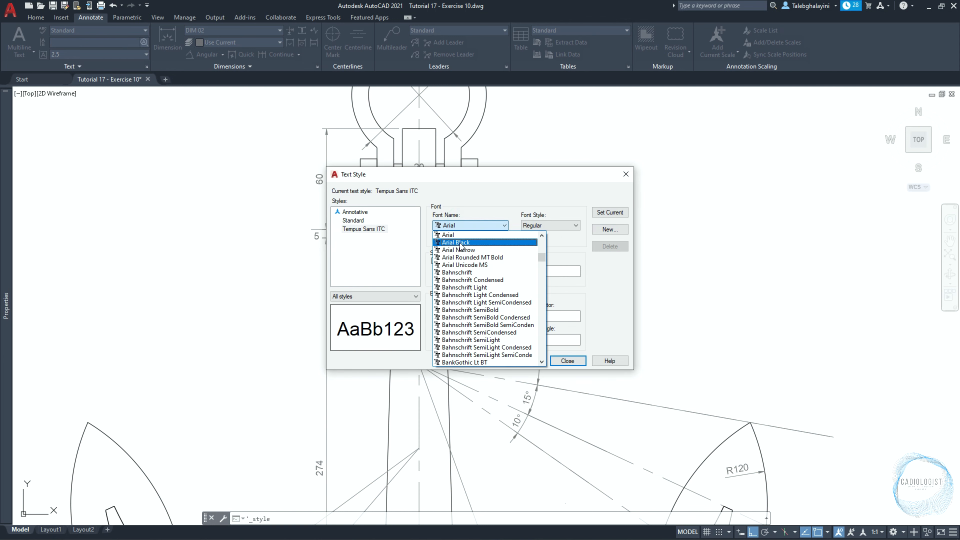
pyautogui.scroll(-15, 465, 261)
pyautogui.click(476, 257)
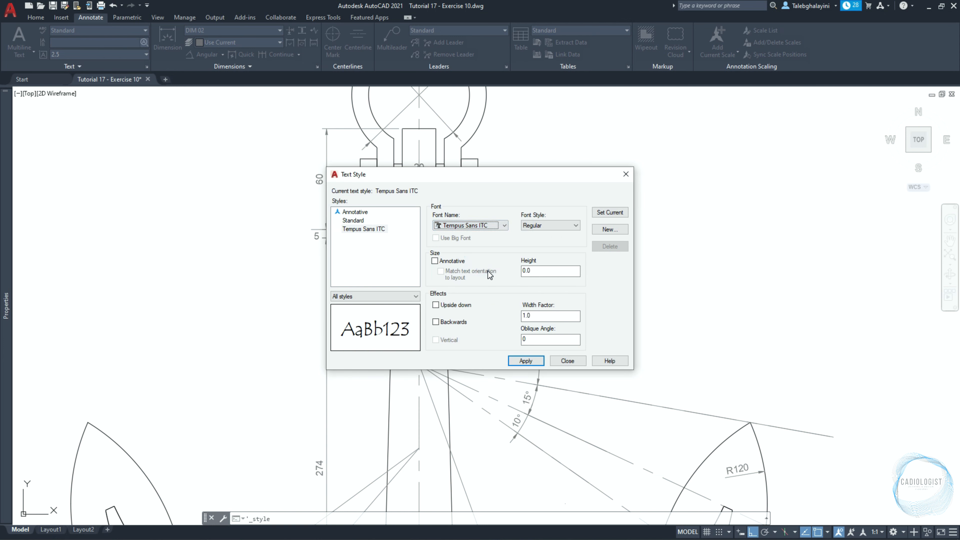
pyautogui.click(609, 212)
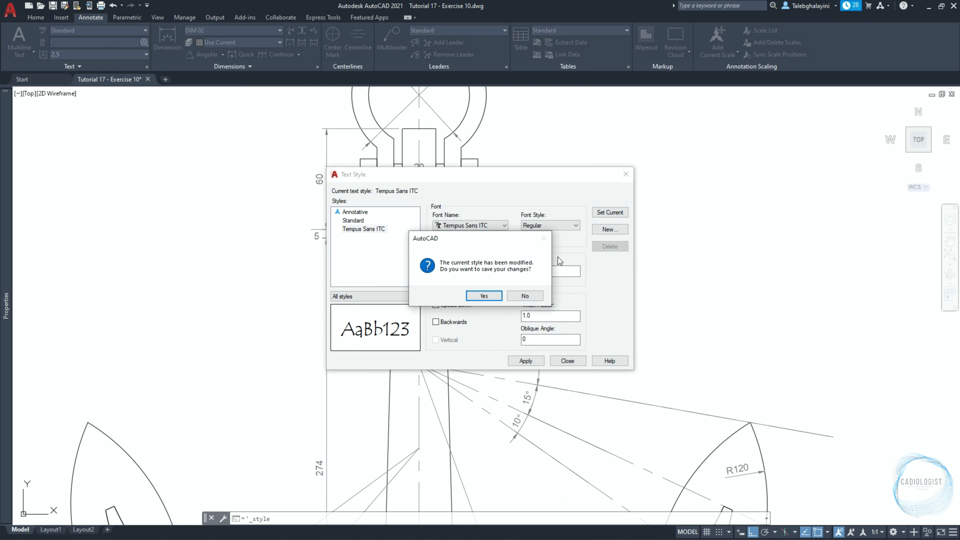
pyautogui.click(493, 295)
pyautogui.click(559, 362)
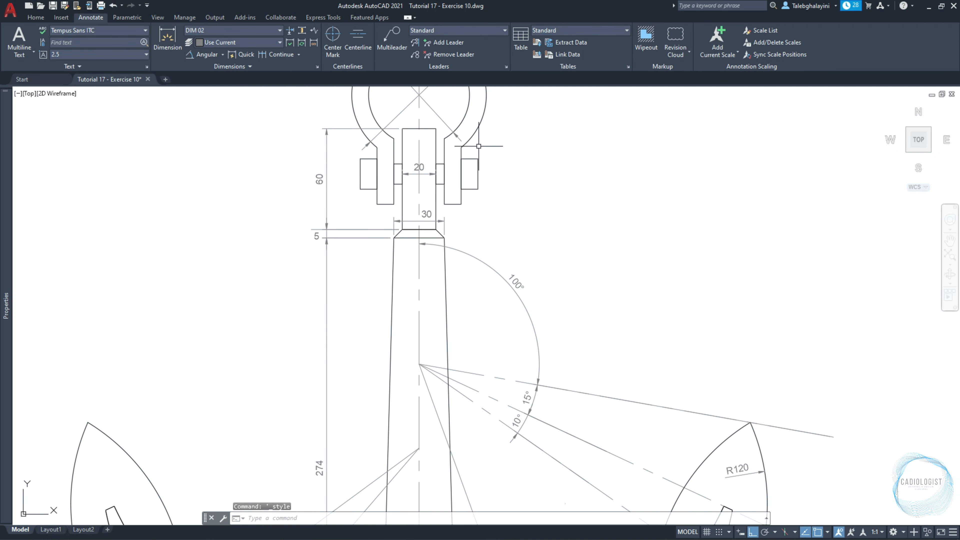
# Create a new multileader style named ML 02 based on Standard.
pyautogui.click(507, 67)
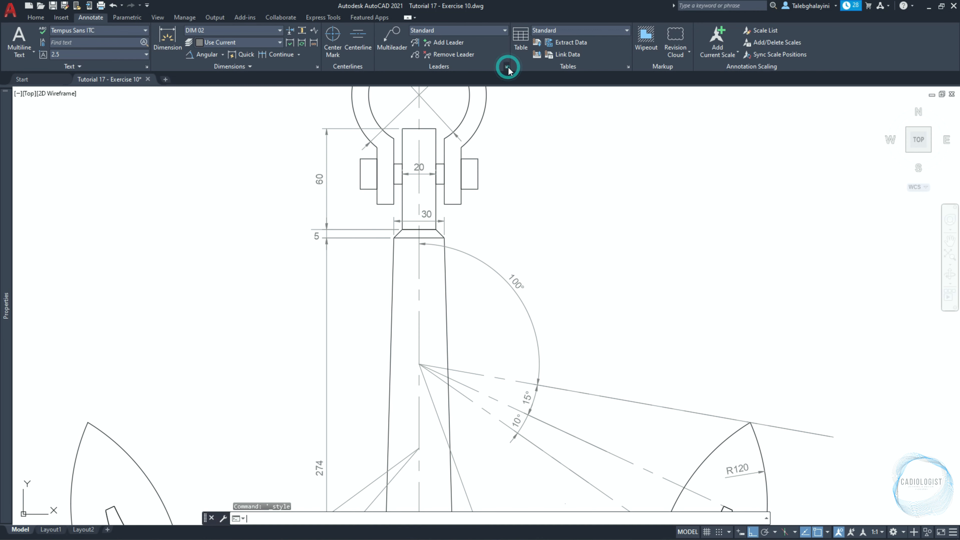
pyautogui.click(584, 249)
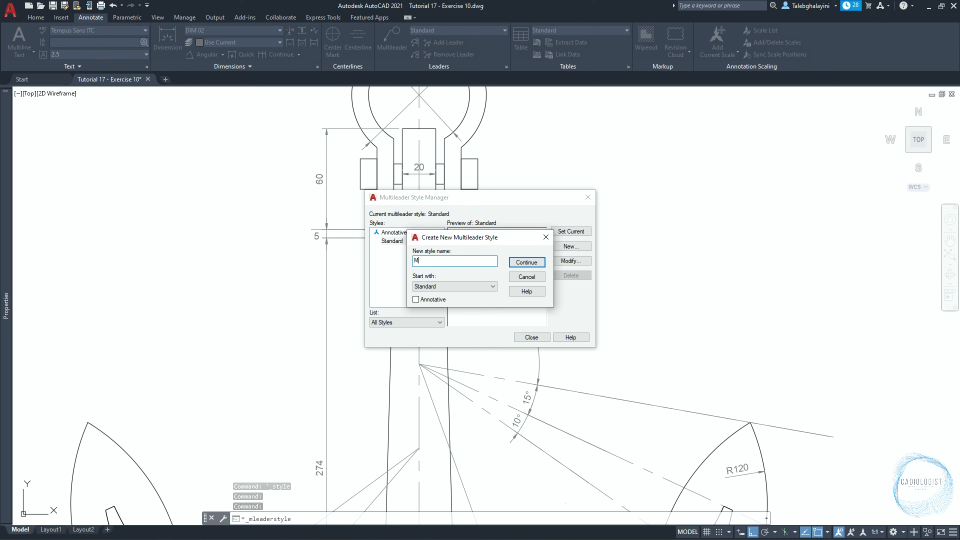
pyautogui.press('Return')
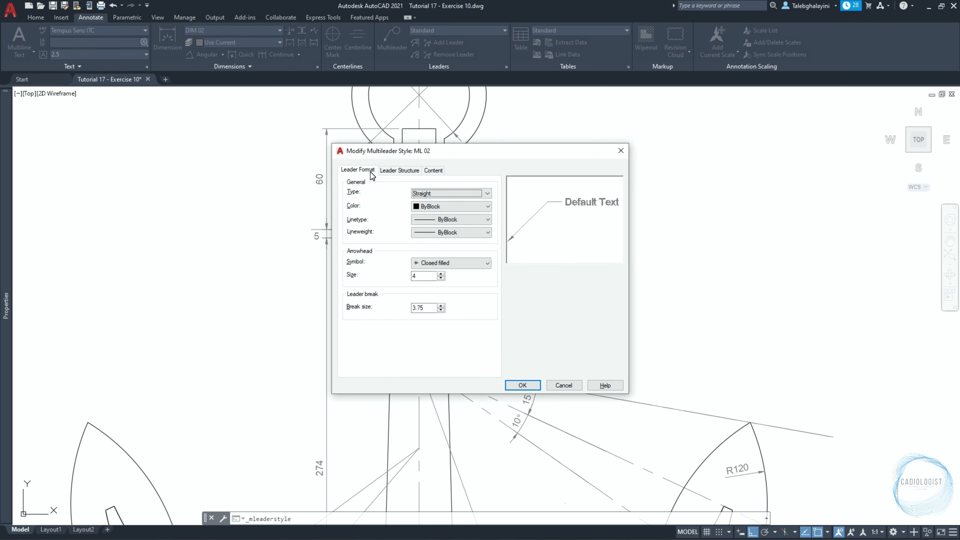
# Adjust the arrowhead size of multileader style ML 02 and set its landing distance to 4 and scale to 2.
pyautogui.doubleClick(420, 275)
pyautogui.click(399, 170)
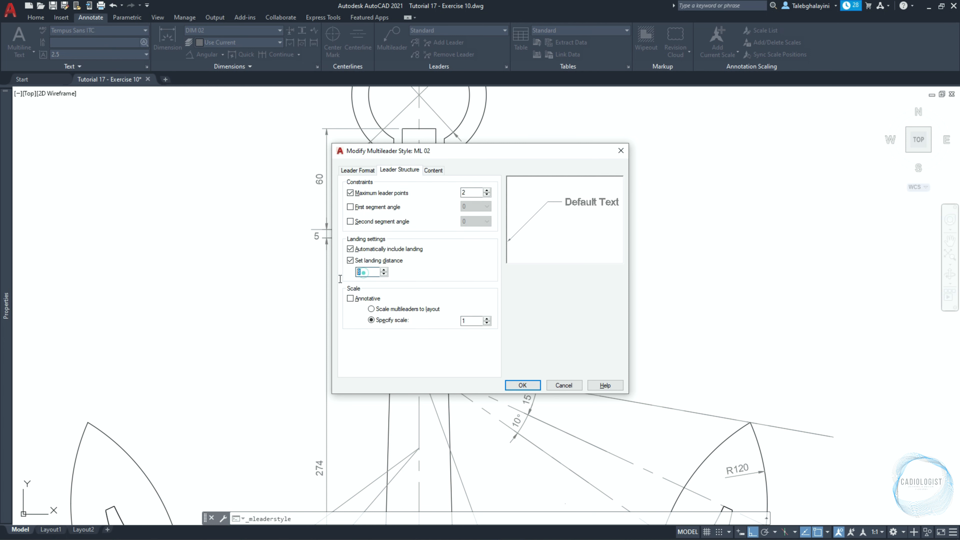
pyautogui.doubleClick(363, 271)
pyautogui.write('4')
pyautogui.doubleClick(468, 320)
pyautogui.write('2')
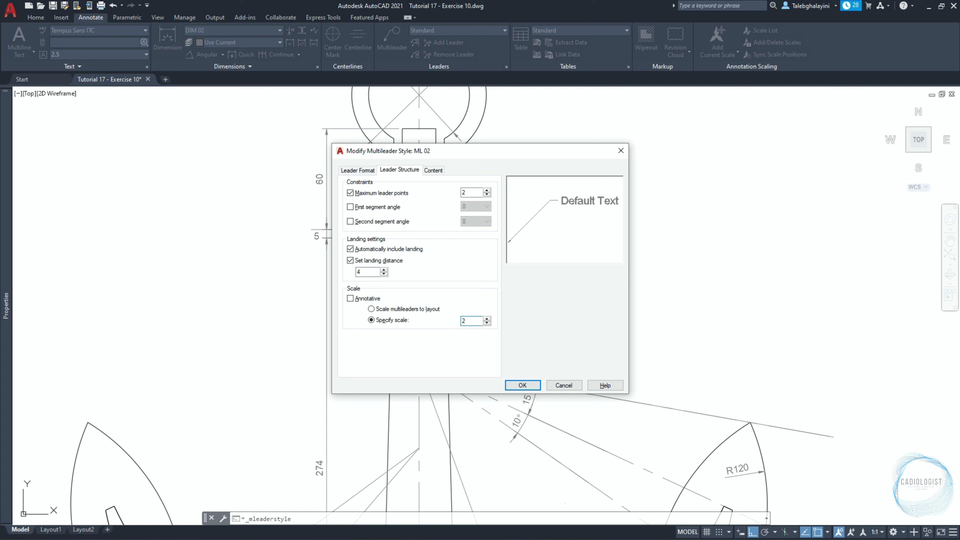
# Set the ML 02 text style to Tempus Sans ITC, text height to 2 and landing gap to 1, and save the style.
pyautogui.click(433, 171)
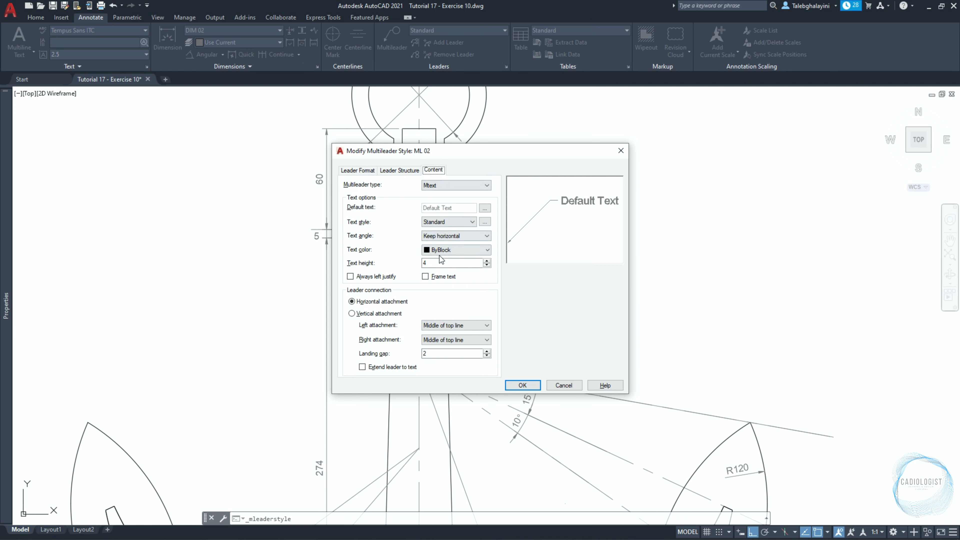
pyautogui.click(447, 222)
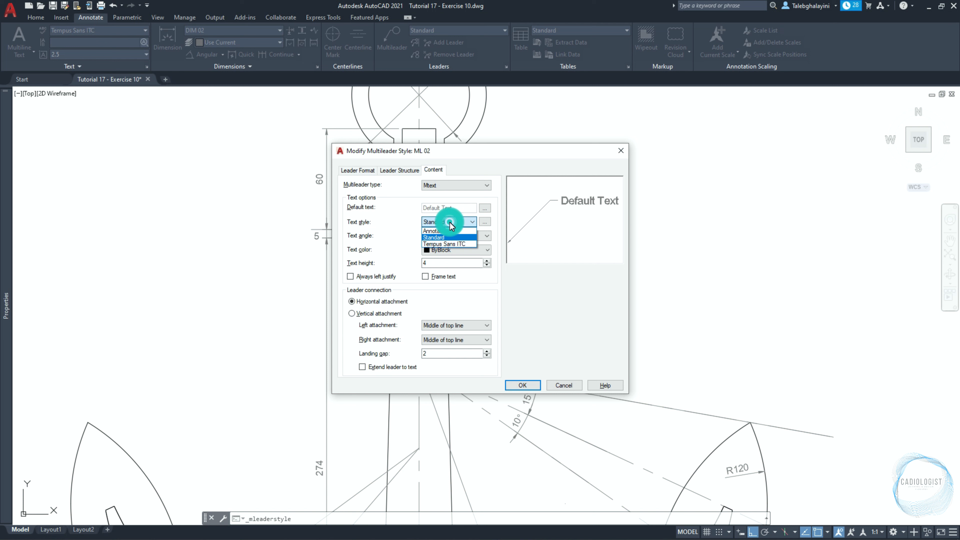
pyautogui.click(447, 244)
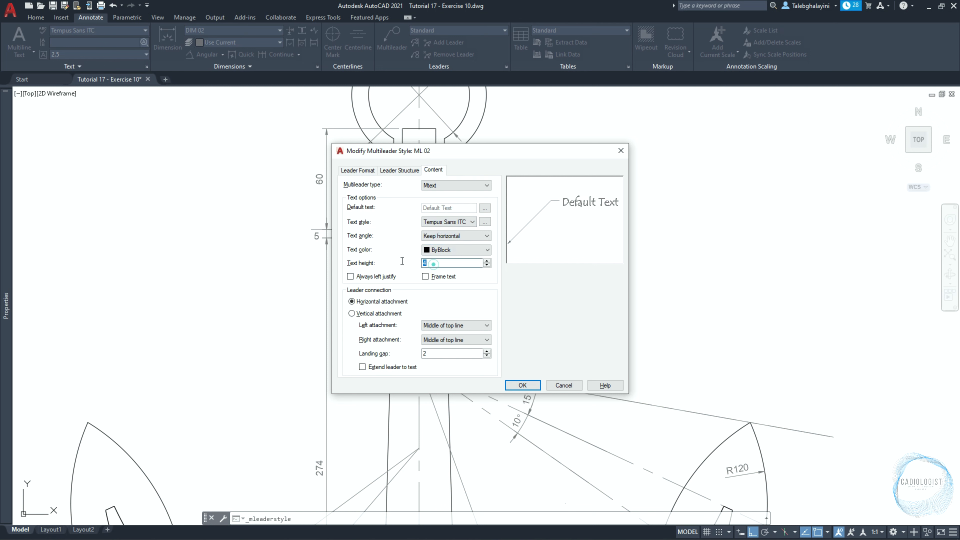
pyautogui.click(433, 263)
pyautogui.write('2')
pyautogui.doubleClick(424, 353)
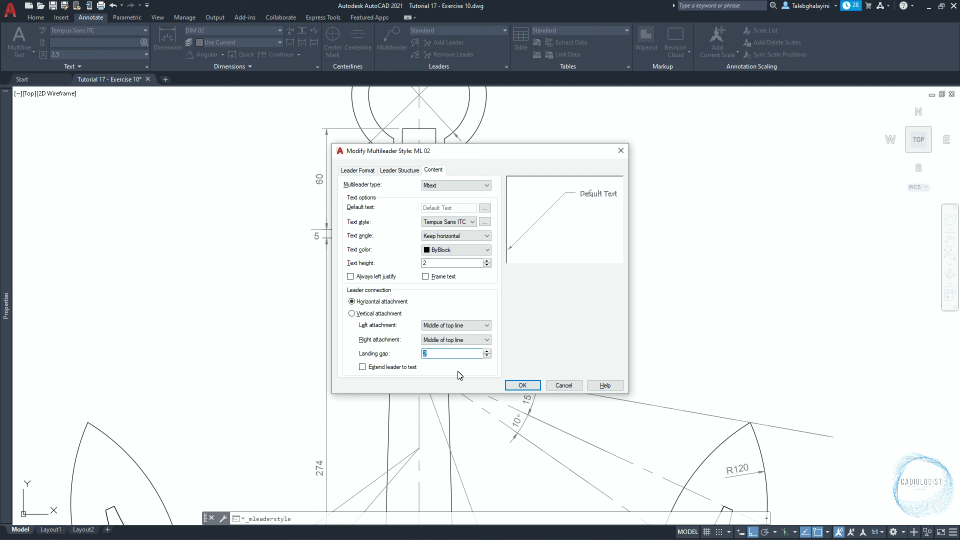
pyautogui.write('1')
pyautogui.click(522, 384)
pyautogui.click(529, 338)
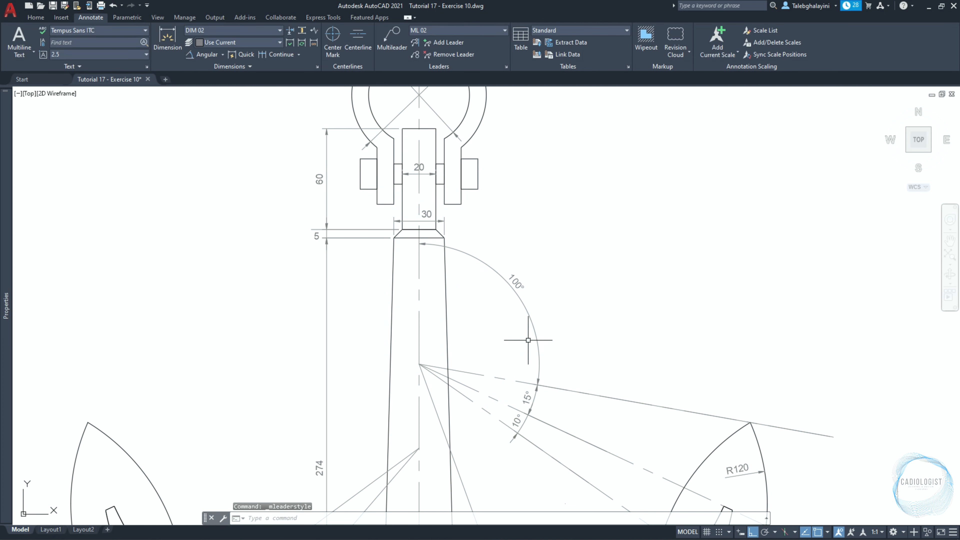
# Add a multileader reading "M12 Threaded Rod" pointing horizontally at the right end of the shackle pin.
pyautogui.click(392, 38)
pyautogui.scroll(2, 513, 128)
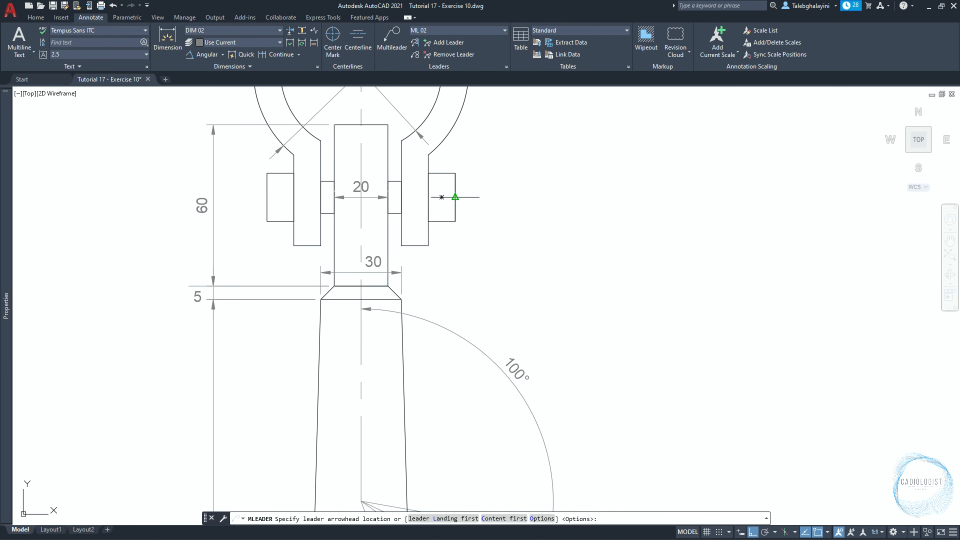
pyautogui.click(455, 196)
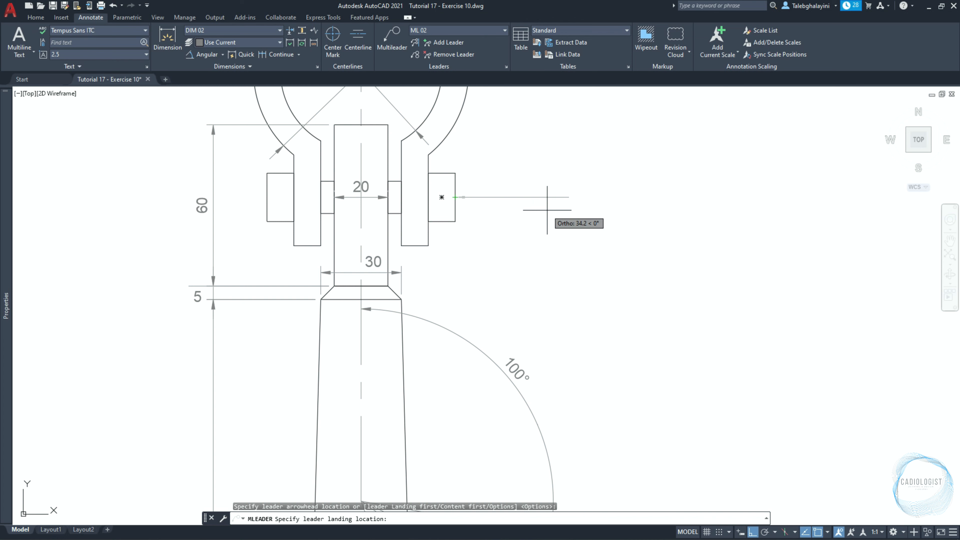
pyautogui.click(483, 200)
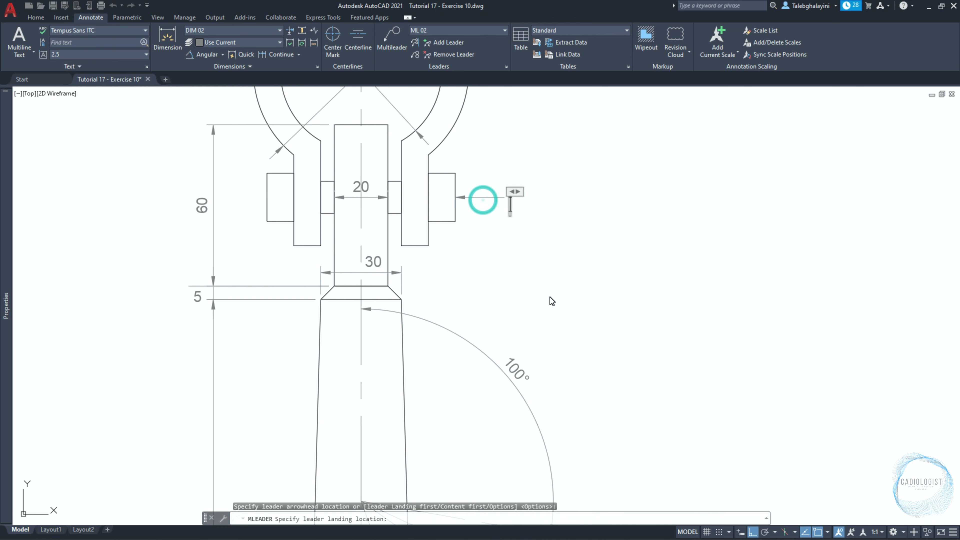
pyautogui.write('M12')
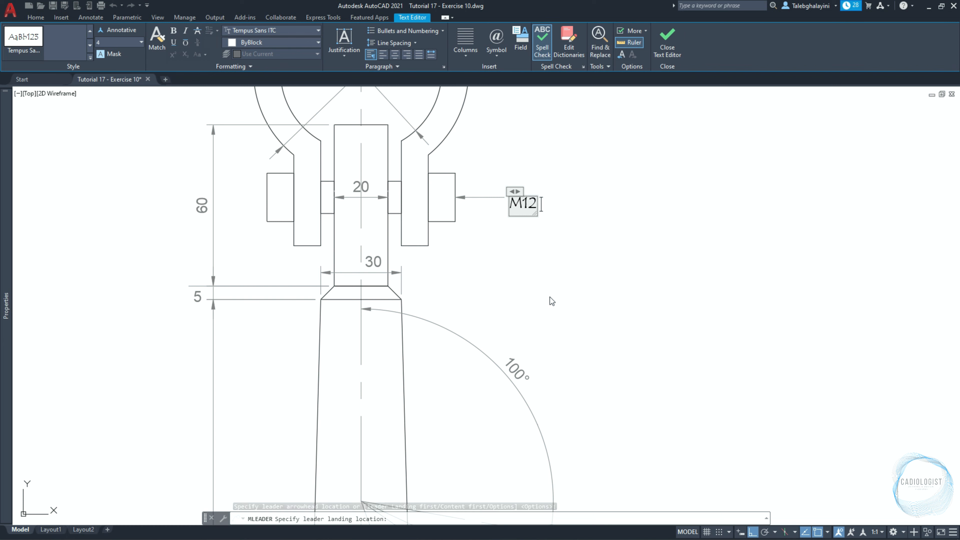
pyautogui.write(' Threaded Rod')
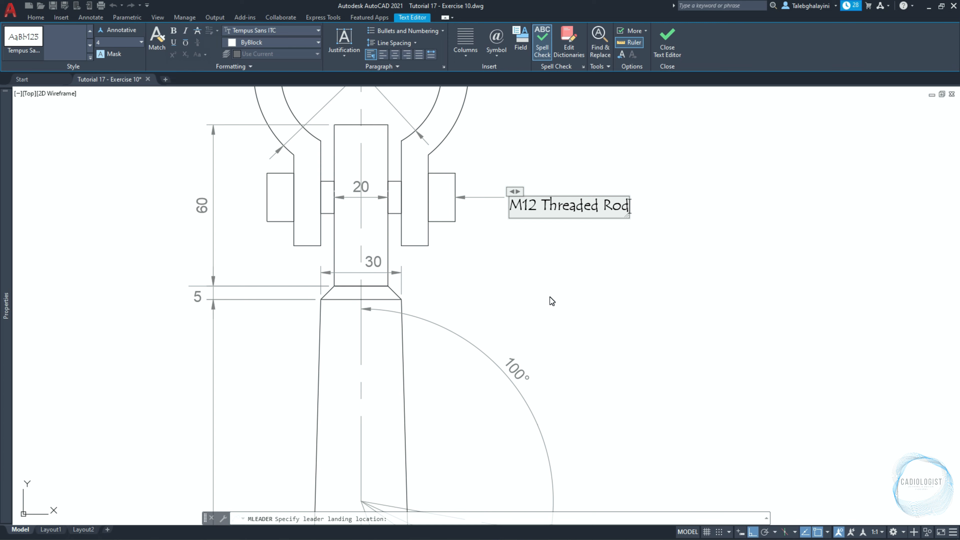
pyautogui.click(550, 297)
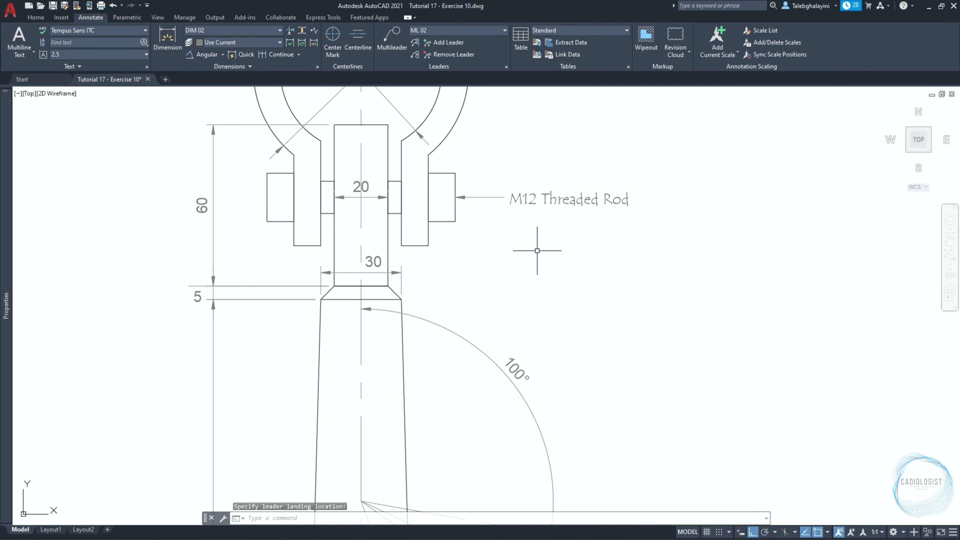
# Start a multiline text box 100 wide, extending left from the left end of the anchor's base plate.
pyautogui.write('mt')
pyautogui.press('Return')
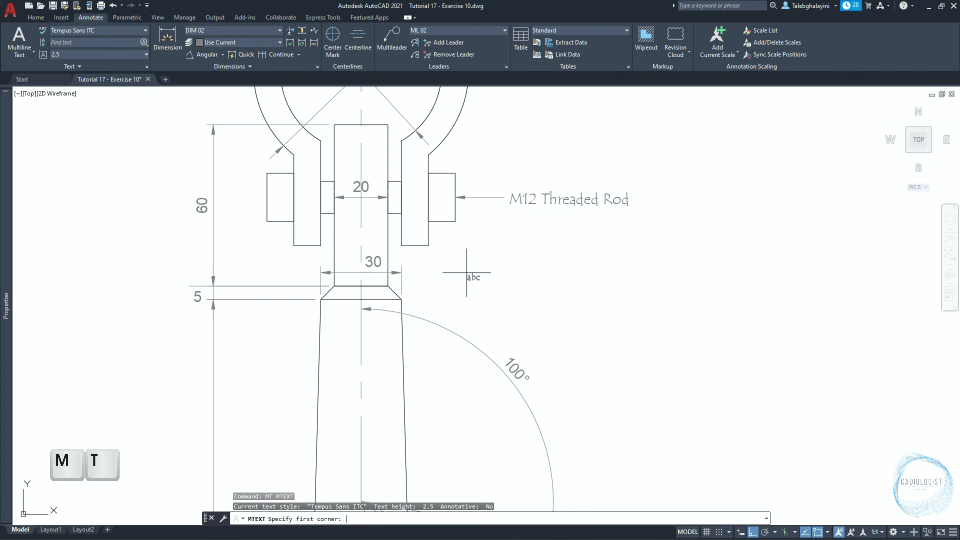
pyautogui.scroll(-6, 471, 264)
pyautogui.scroll(3, 467, 272)
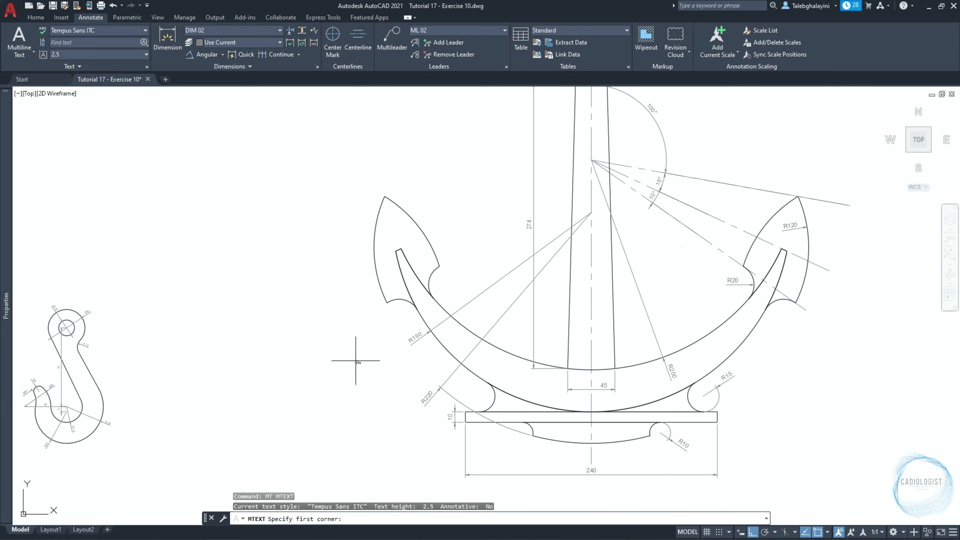
pyautogui.scroll(4, 444, 444)
pyautogui.moveTo(443, 444); pyautogui.dragTo(485, 361, button='middle')
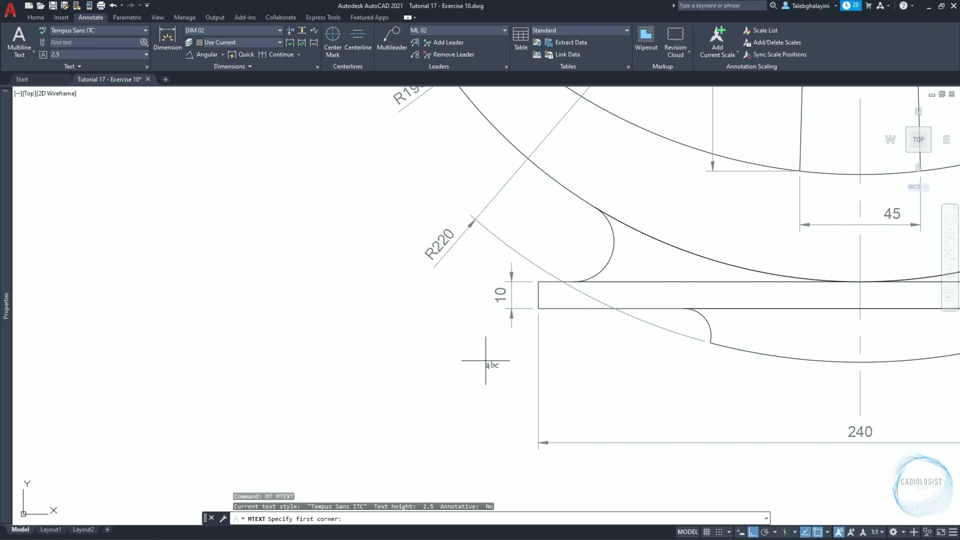
pyautogui.click(539, 308)
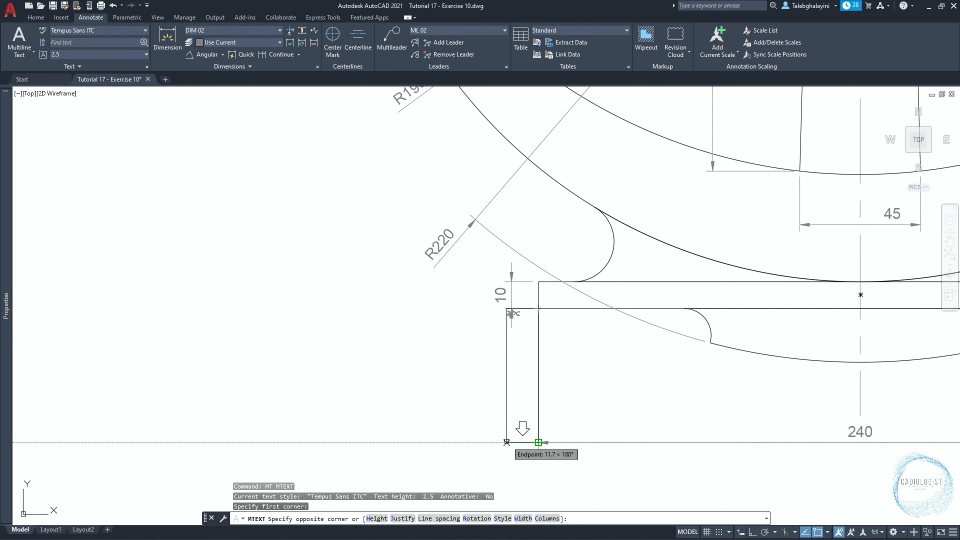
pyautogui.write('100')
pyautogui.press('Return')
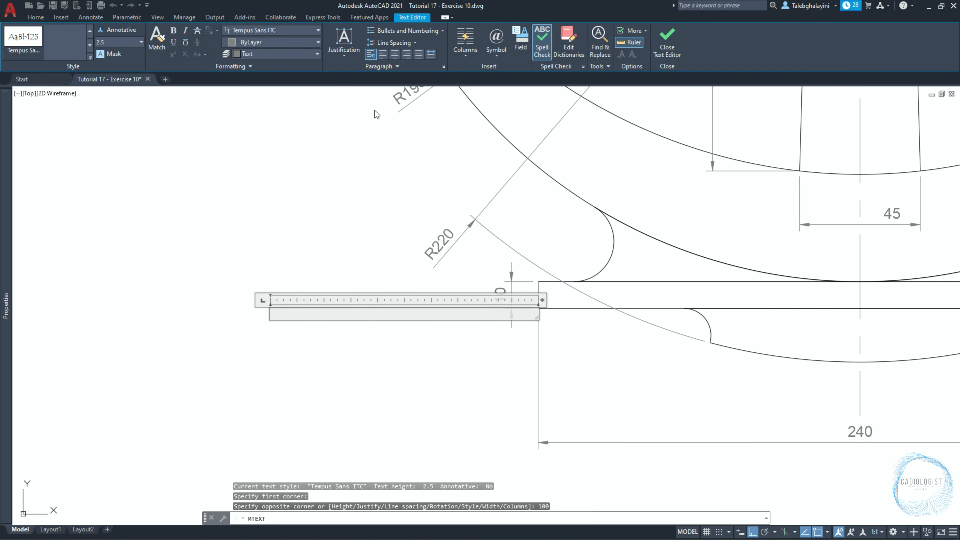
# Justify the text Middle Left, enter "Ship Anchor" as the label and finish the text.
pyautogui.click(345, 46)
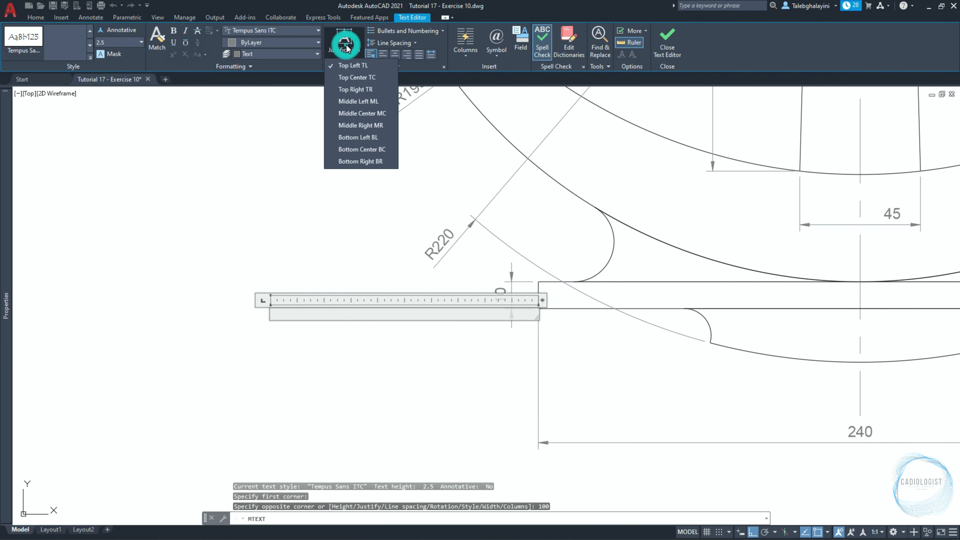
pyautogui.click(363, 101)
pyautogui.write('Sh')
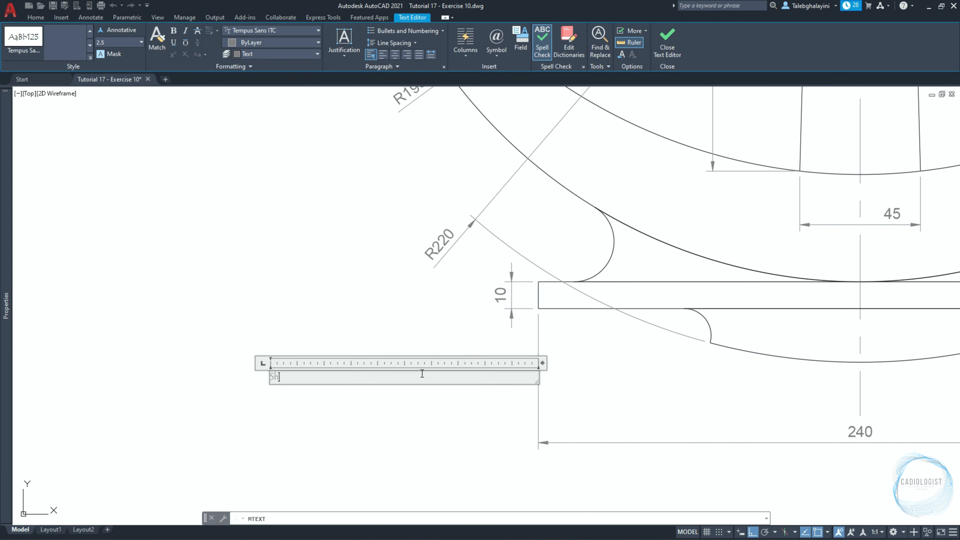
pyautogui.write('ip Anchor')
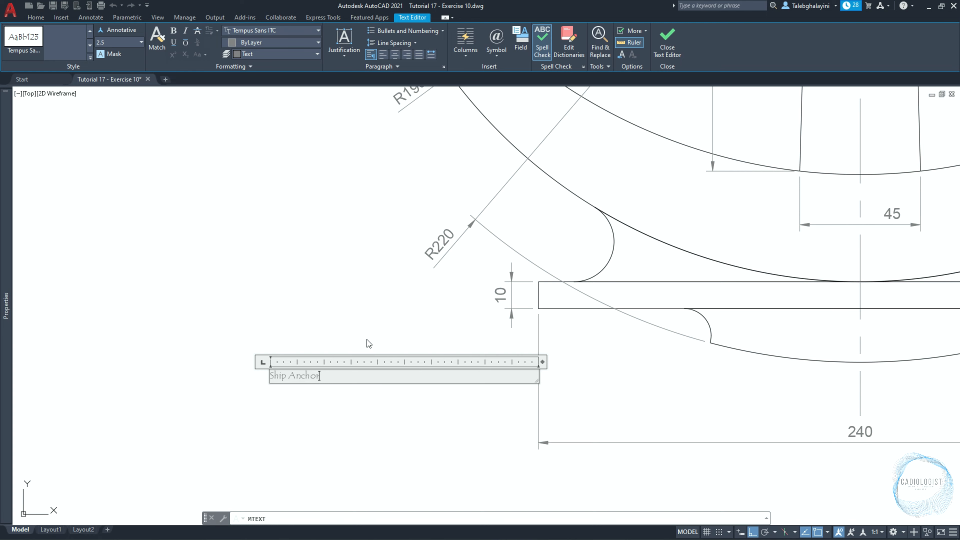
pyautogui.click(332, 312)
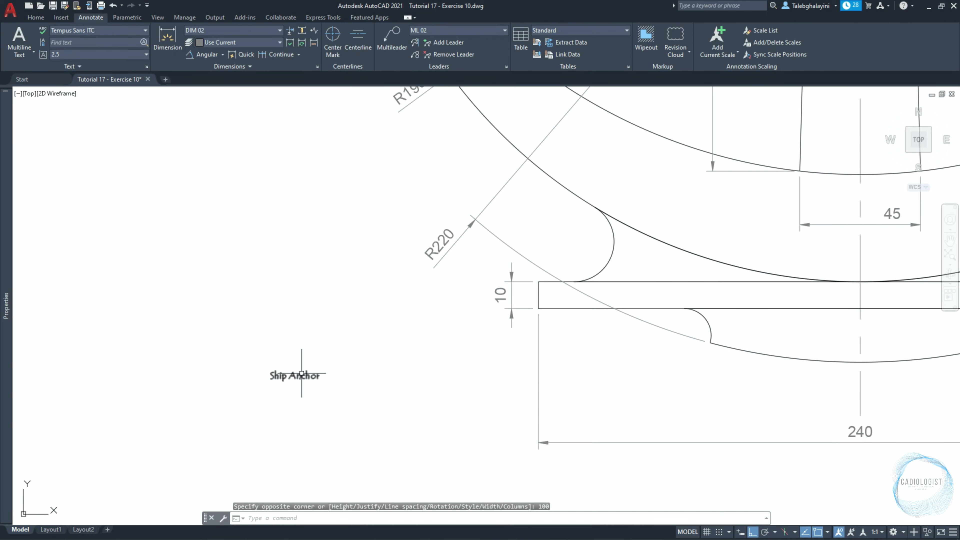
# Set the text height of the "Ship Anchor" label to 10.
pyautogui.click(302, 373)
pyautogui.moveTo(6, 212)
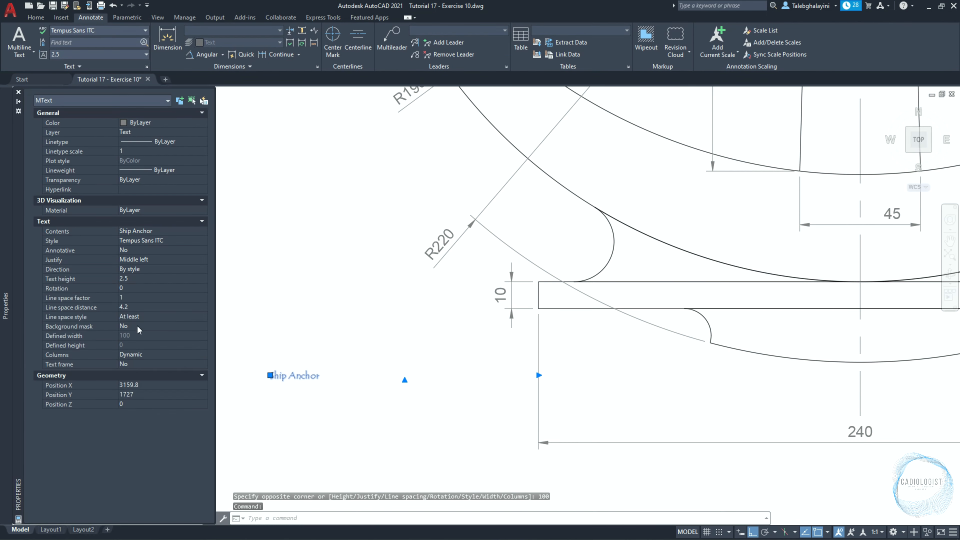
pyautogui.click(151, 280)
pyautogui.write('10')
pyautogui.press('Return')
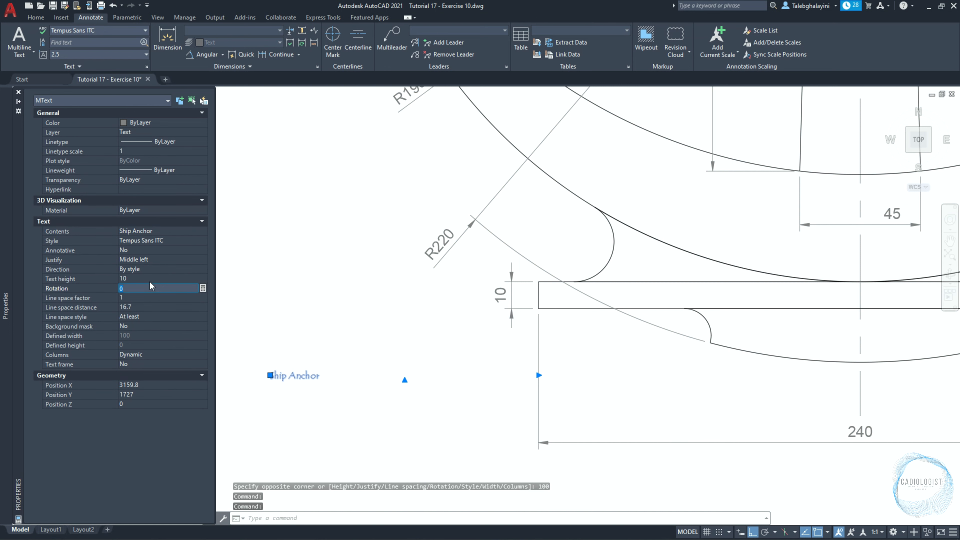
pyautogui.press('Escape')
# Copy the "Ship Anchor" label to the lower right of the hook, with Ortho off.
pyautogui.click(322, 375)
pyautogui.write('co')
pyautogui.press('Return')
pyautogui.click(361, 299)
pyautogui.scroll(-4, 160, 275)
pyautogui.scroll(3, 445, 326)
pyautogui.press('F8')
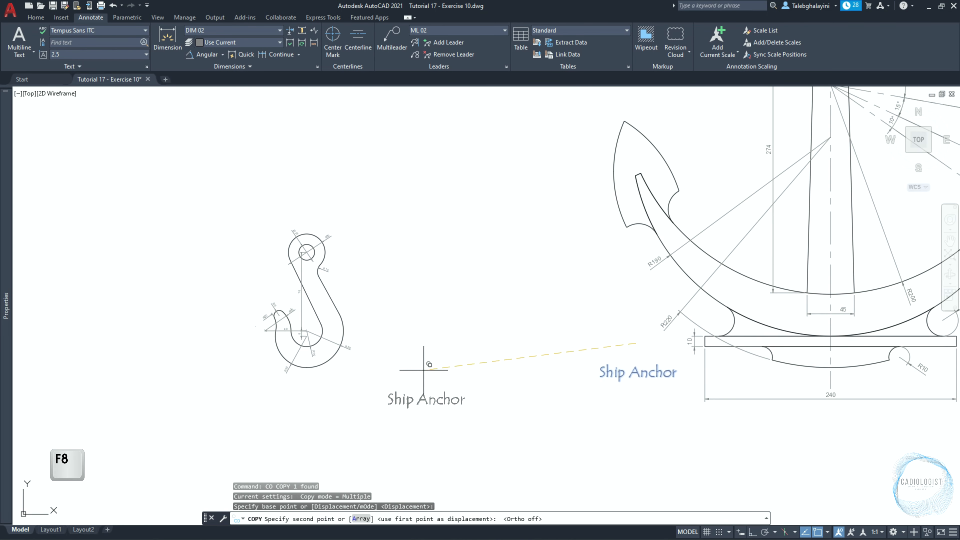
pyautogui.scroll(4, 368, 354)
pyautogui.press('F8')
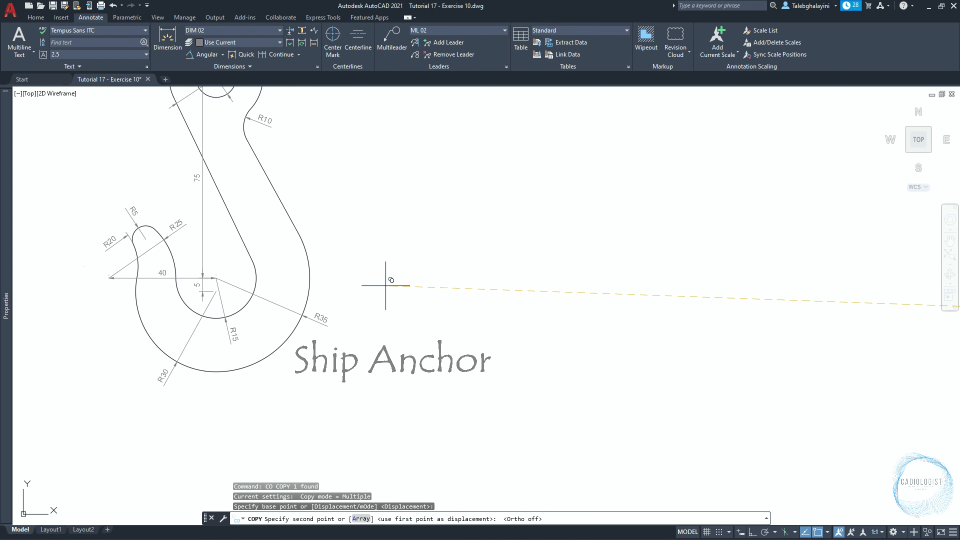
pyautogui.click(386, 284)
pyautogui.press('Escape')
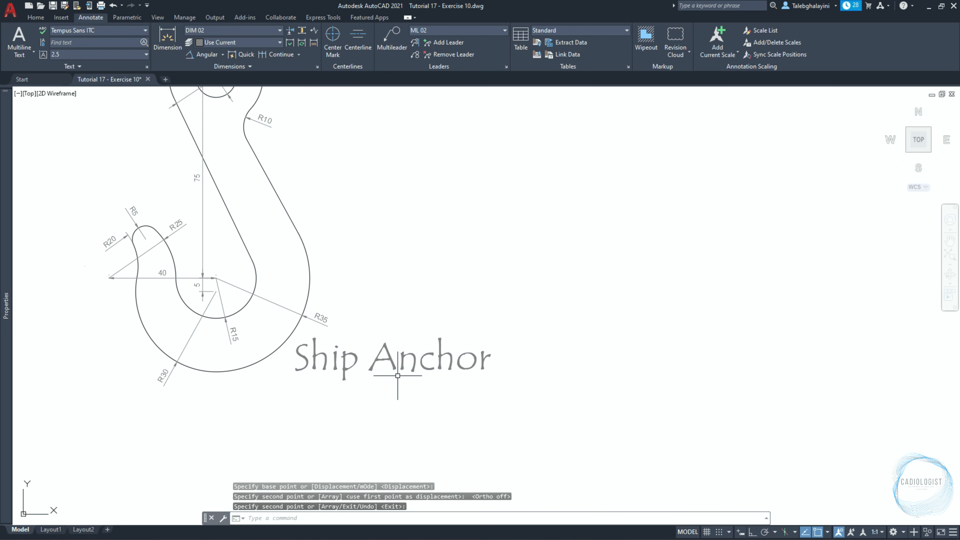
# Replace the copied label's text beside the hook with "Steel Forged Hook".
pyautogui.doubleClick(400, 363)
pyautogui.hotkey('ctrl', 'a')
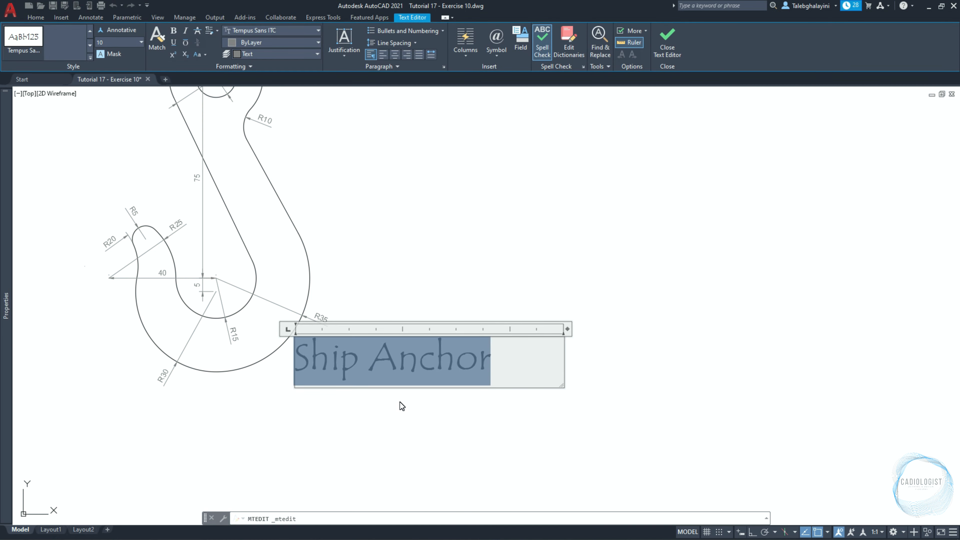
pyautogui.press('Delete')
pyautogui.write('Steel')
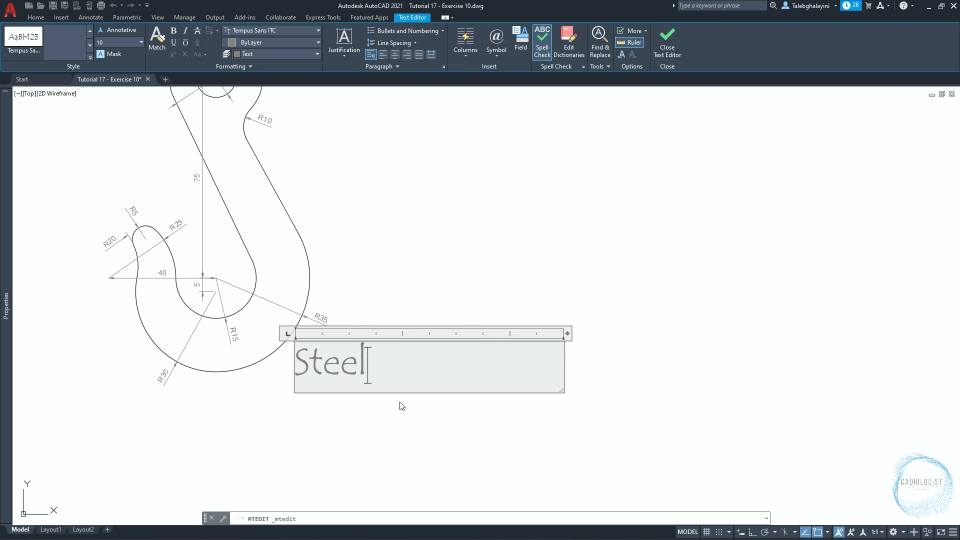
pyautogui.write(' Forged Hook')
# Set the text height of the whole "Steel Forged Hook" label to 4 and finish editing.
pyautogui.hotkey('ctrl', 'a')
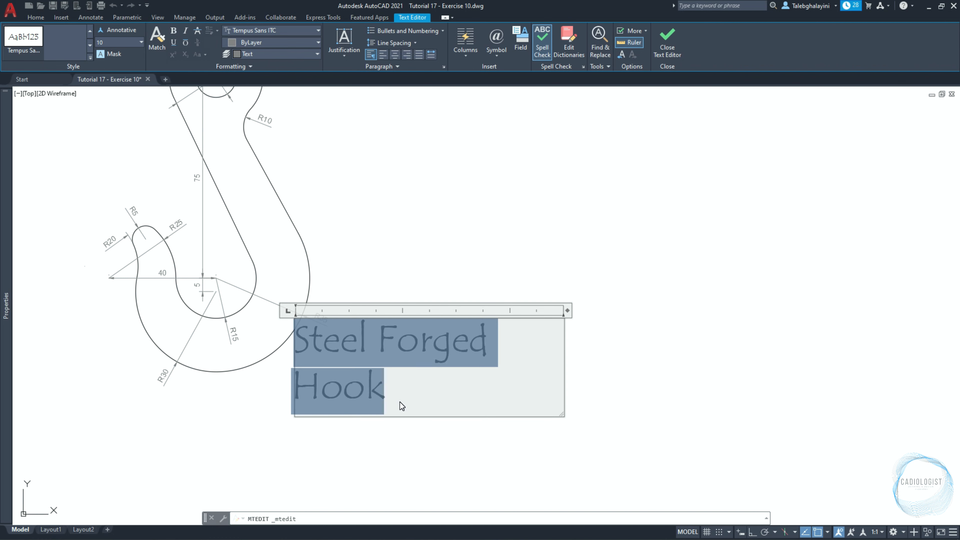
pyautogui.doubleClick(117, 42)
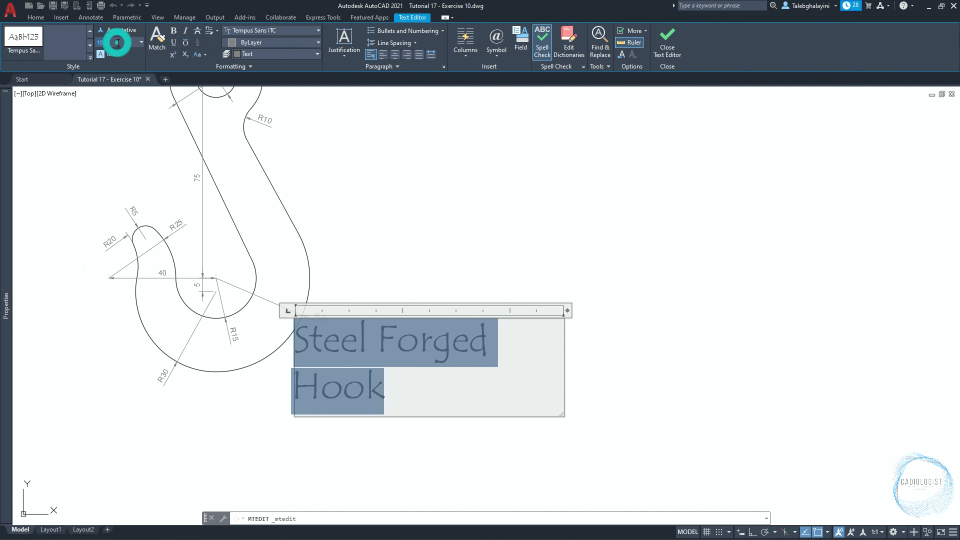
pyautogui.write('4')
pyautogui.press('Return')
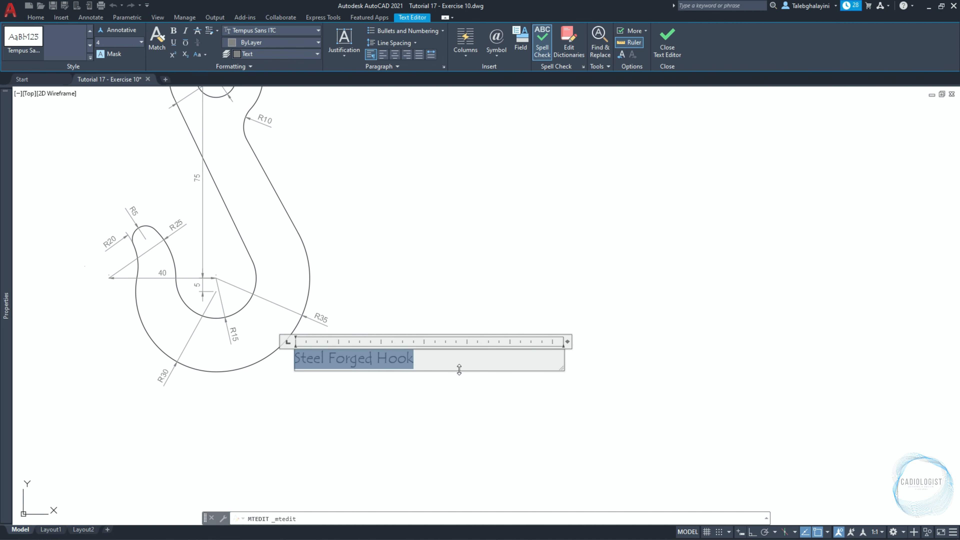
pyautogui.click(671, 45)
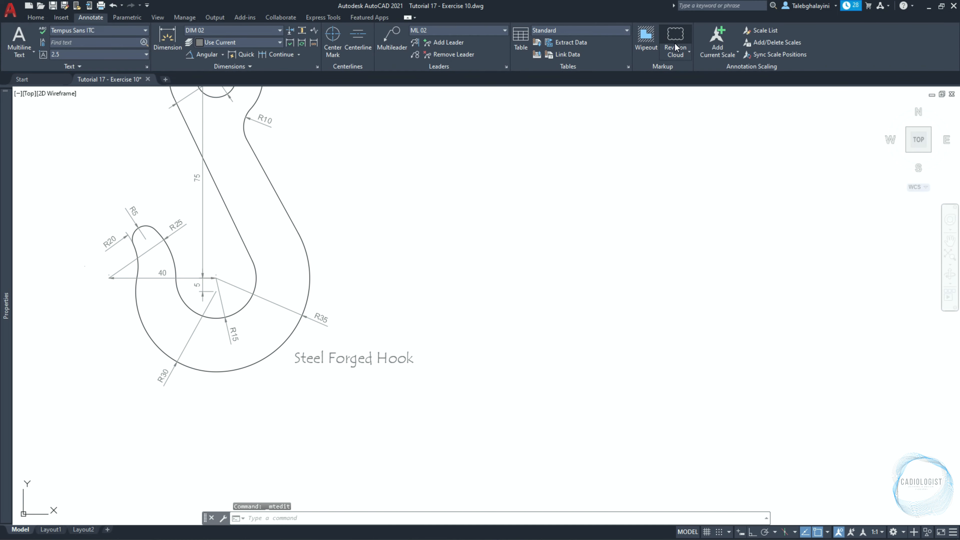
# Move the "Steel Forged Hook" label slightly up and closer to the hook's lower curve.
pyautogui.click(393, 355)
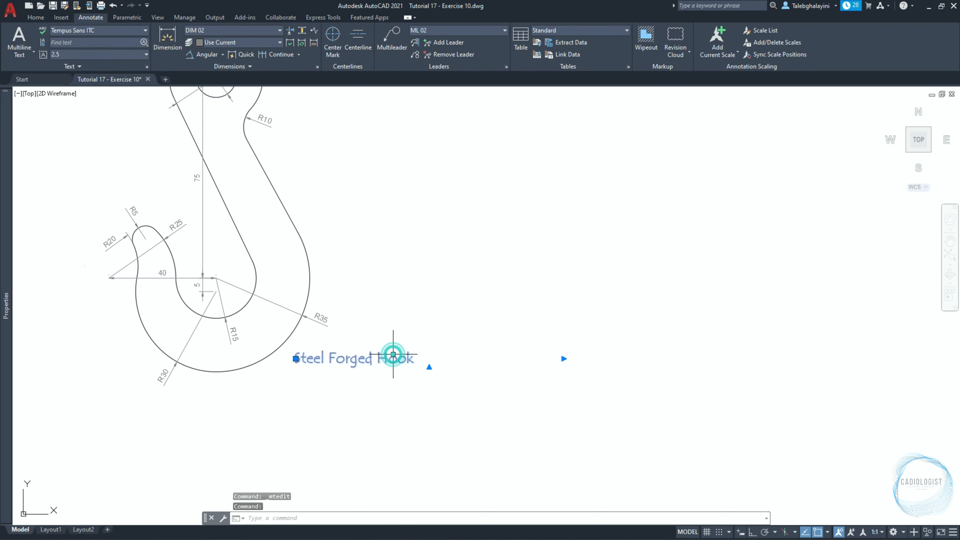
pyautogui.write('m')
pyautogui.press('Return')
pyautogui.click(368, 379)
pyautogui.click(368, 364)
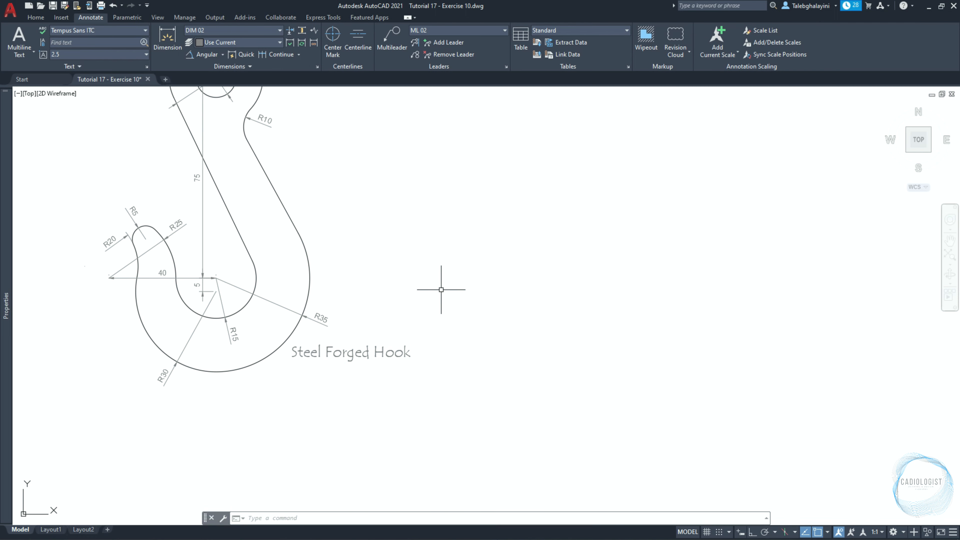
# Switch to Layout1 and delete its existing viewport.
pyautogui.write('z')
pyautogui.press('Return')
pyautogui.write('e')
pyautogui.press('Return')
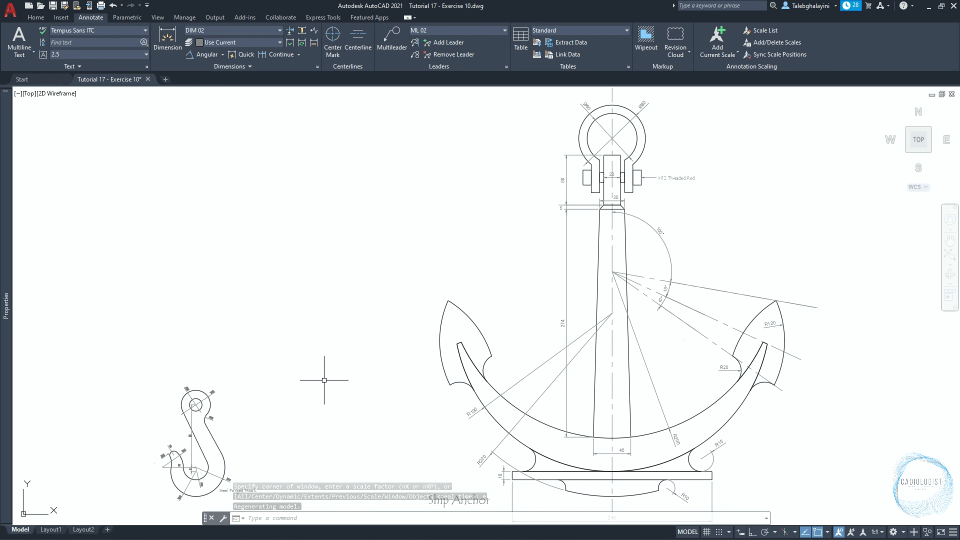
pyautogui.click(50, 530)
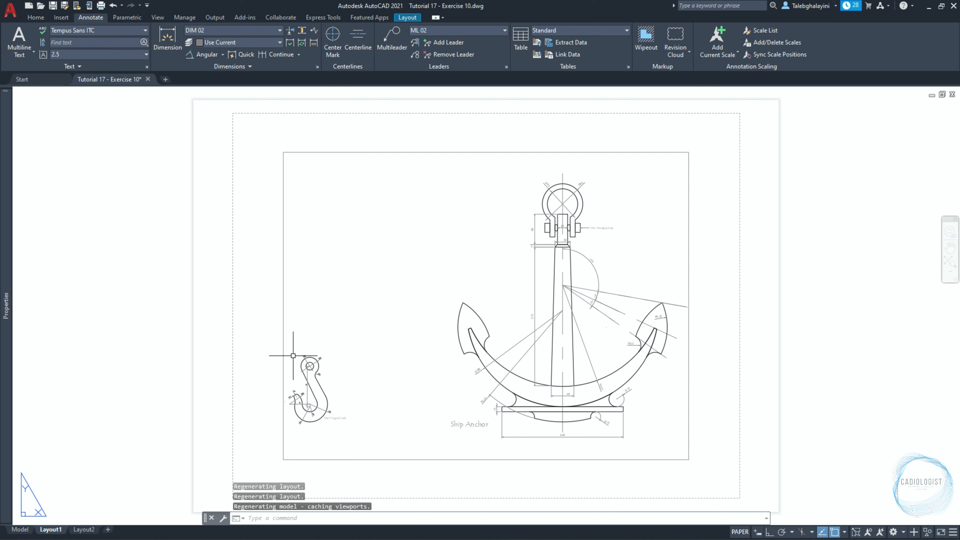
pyautogui.click(284, 333)
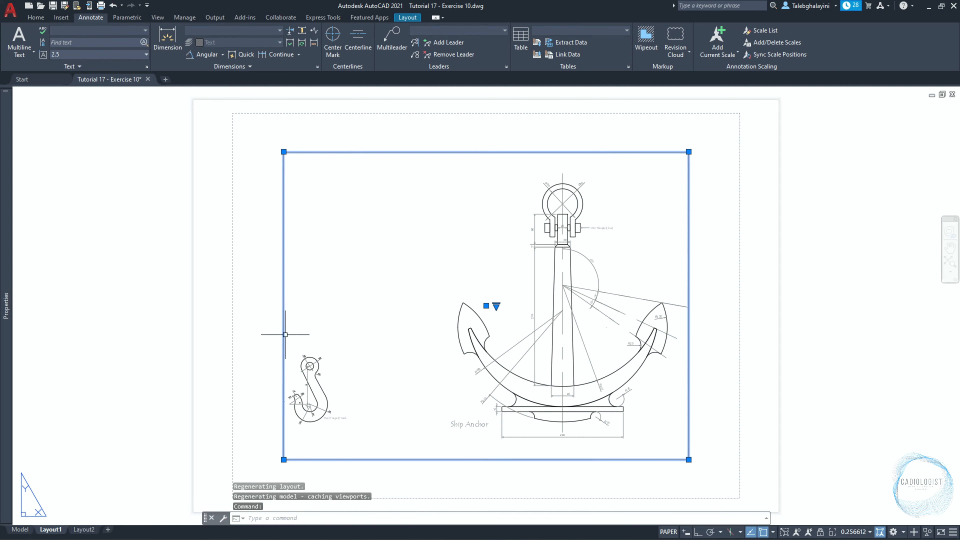
pyautogui.press('Delete')
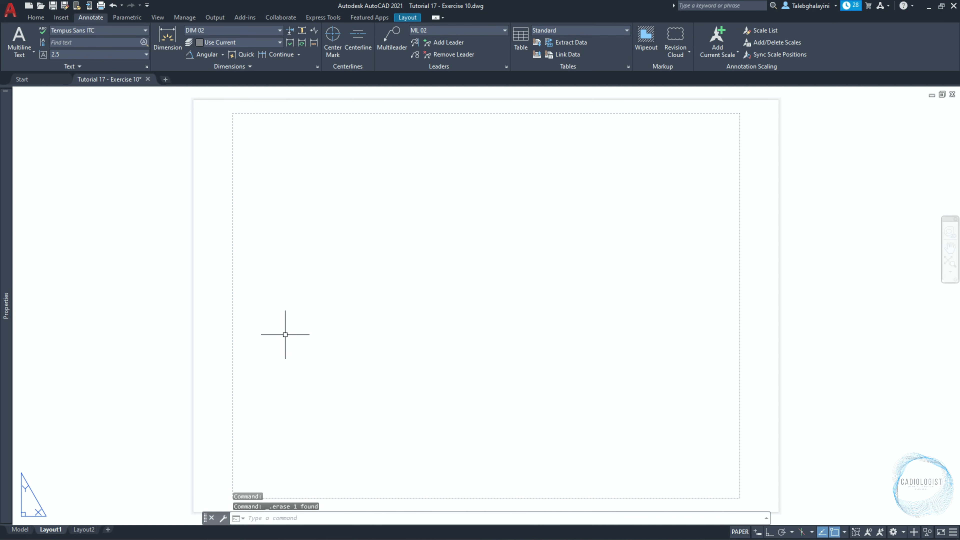
# Rename Layout1 as "Exercise 10".
pyautogui.rightClick(52, 529)
pyautogui.click(83, 391)
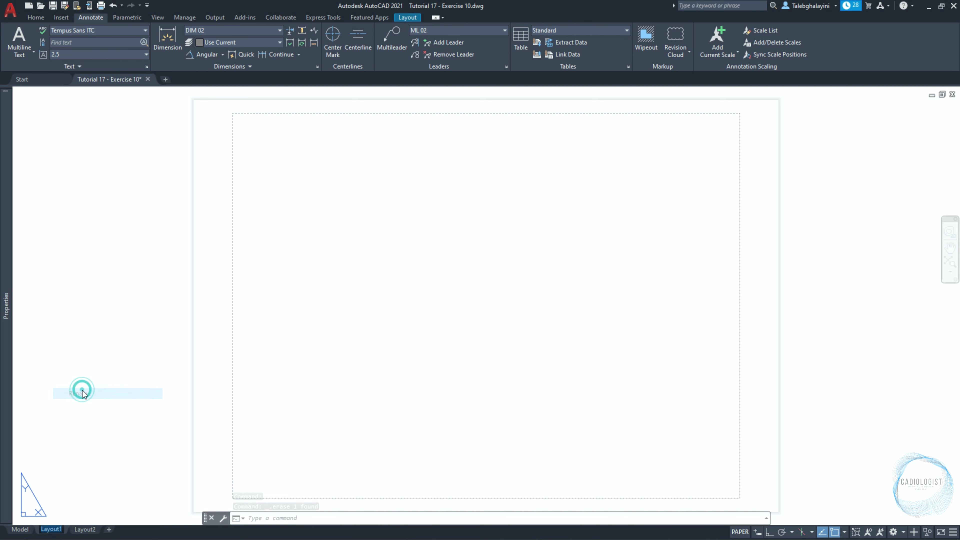
pyautogui.write('Exercise 10')
pyautogui.press('Return')
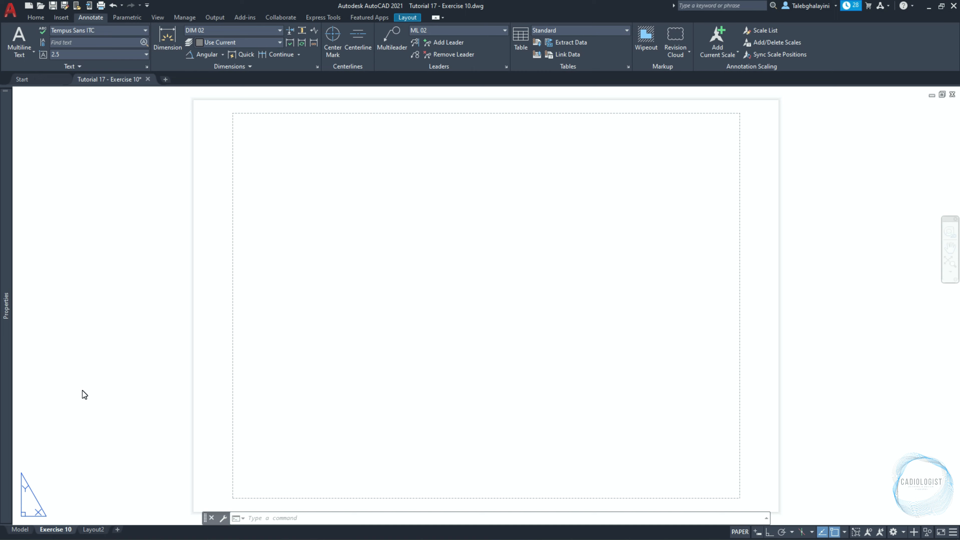
# Modify the Exercise 10 layout's page setup to use the DWG To PDF.pc3 plotter.
pyautogui.rightClick(70, 530)
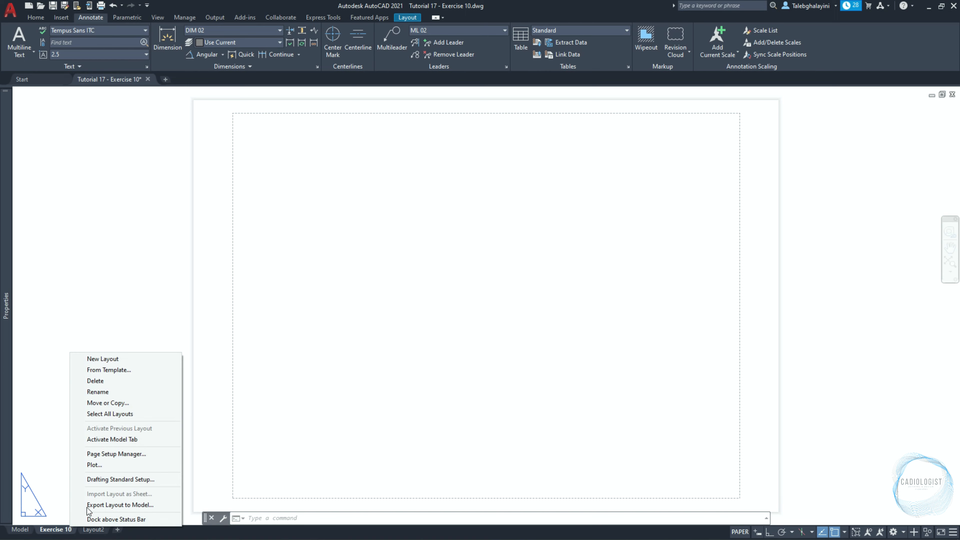
pyautogui.click(121, 456)
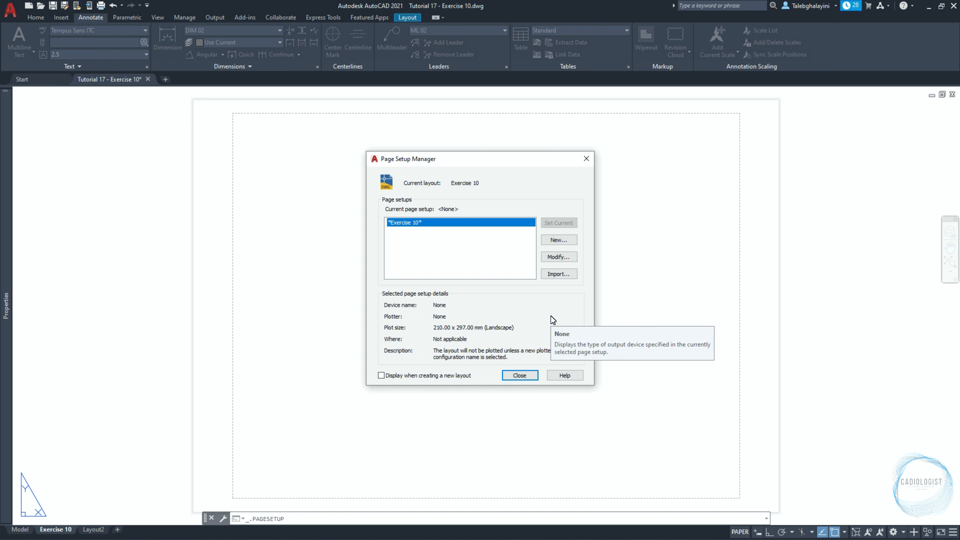
pyautogui.click(575, 257)
pyautogui.click(409, 195)
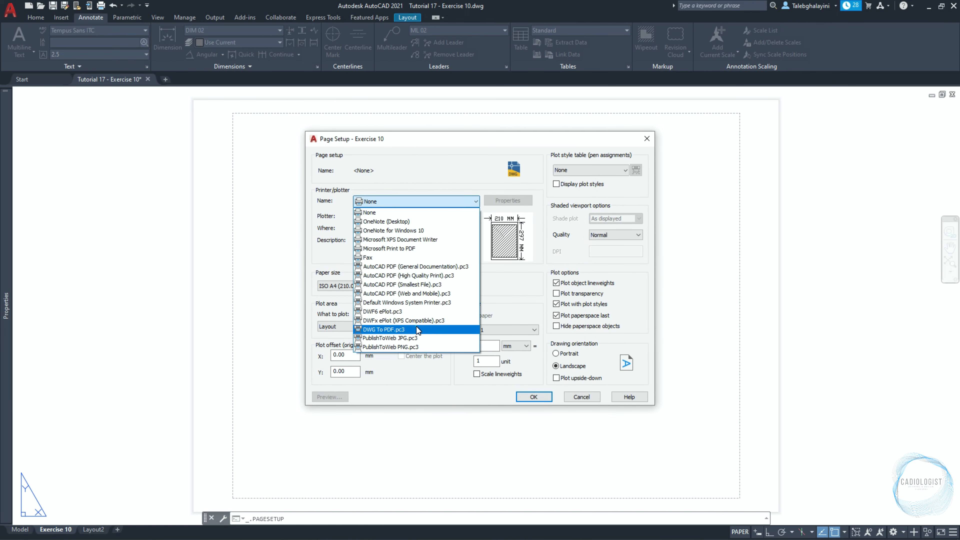
pyautogui.click(416, 327)
# Set the paper size to ISO full bleed A3 (420.00 x 297.00 MM), enable Scale lineweights and save the page setup.
pyautogui.click(412, 286)
pyautogui.click(476, 309)
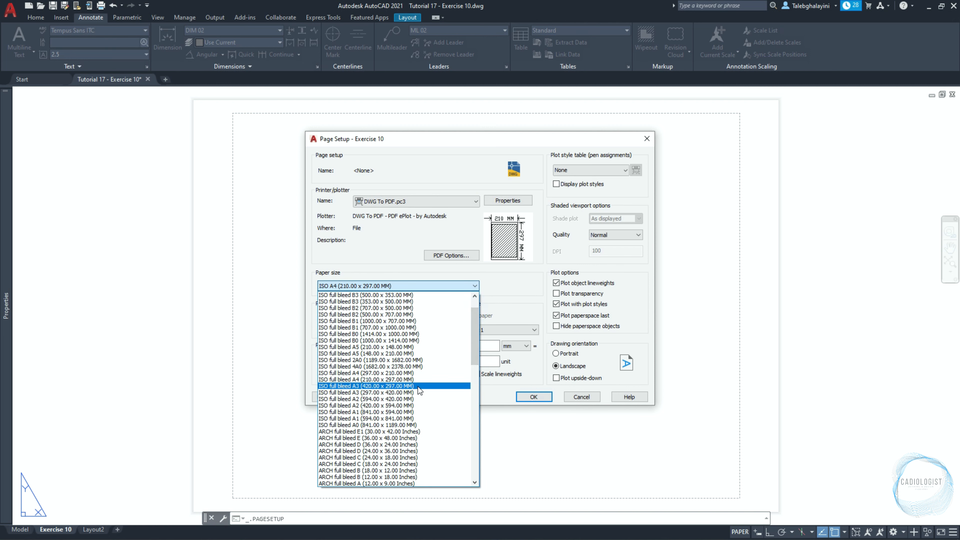
pyautogui.click(417, 387)
pyautogui.click(487, 374)
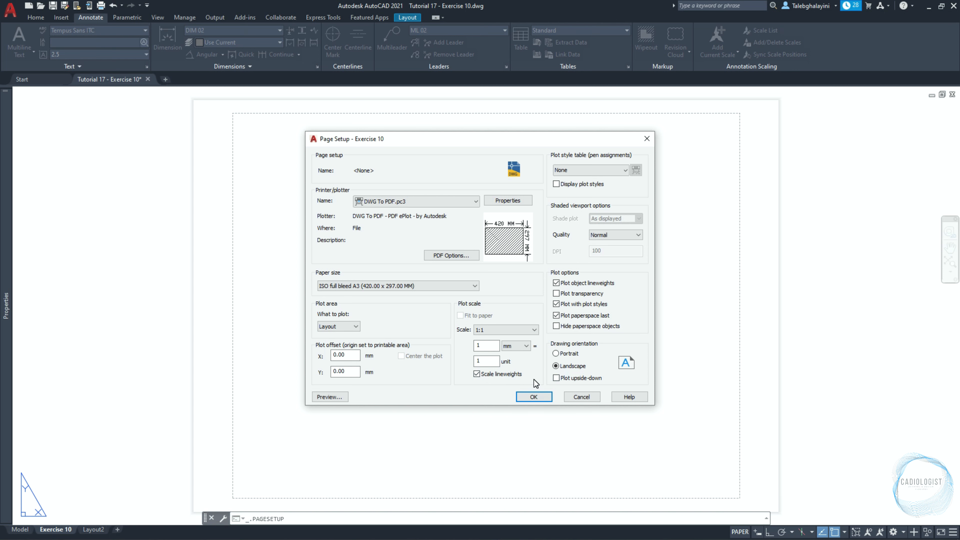
pyautogui.click(533, 397)
pyautogui.click(525, 380)
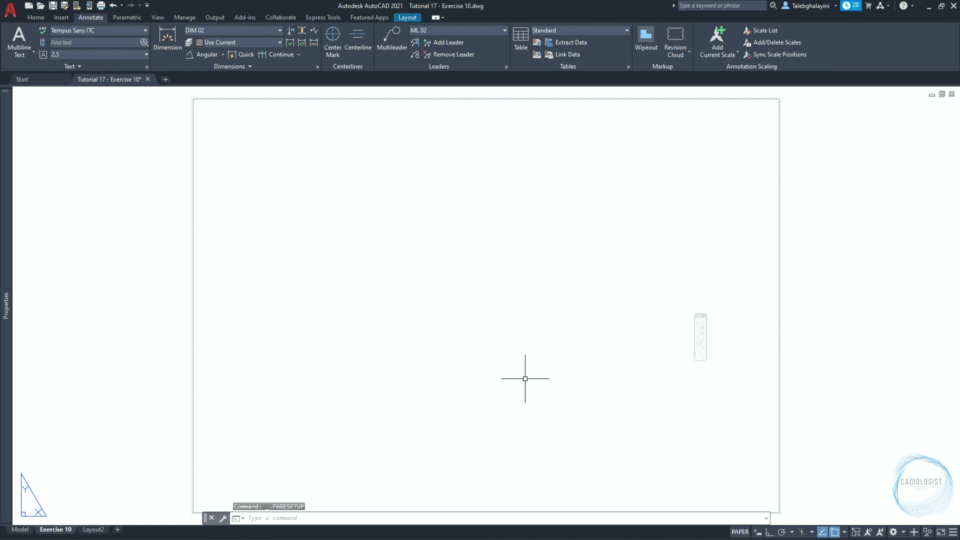
# Create a Two: Vertical viewport configuration fitted to the full Exercise 10 layout sheet.
pyautogui.write('vports')
pyautogui.press('Return')
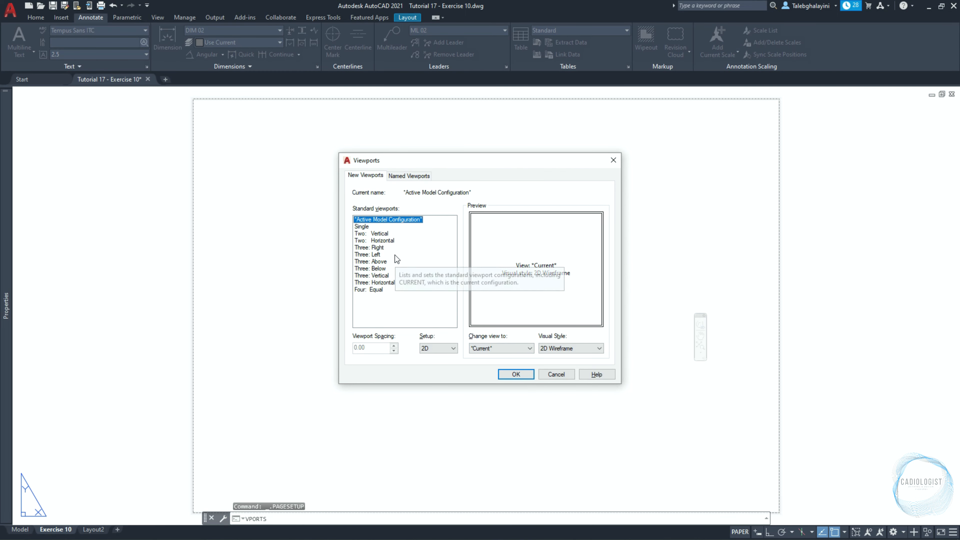
pyautogui.click(385, 233)
pyautogui.click(508, 374)
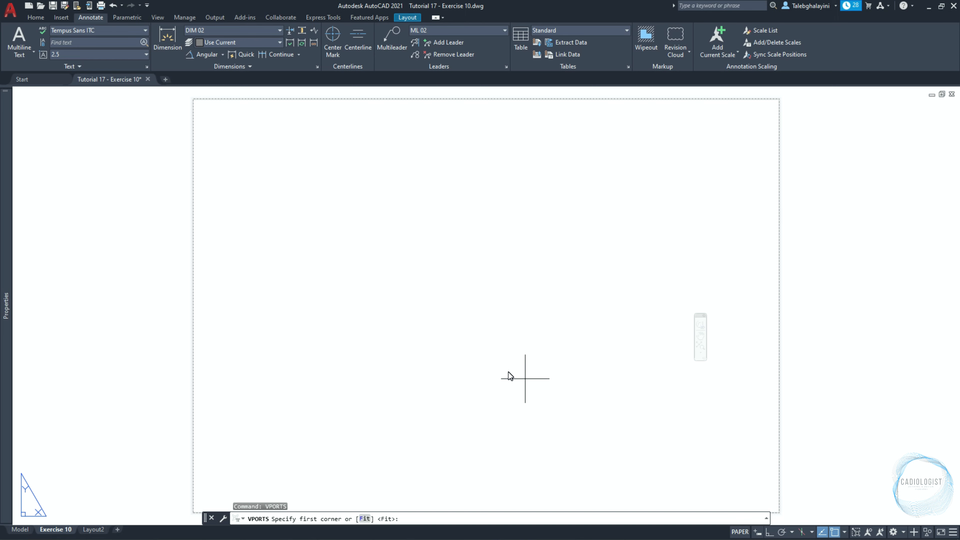
pyautogui.press('Return')
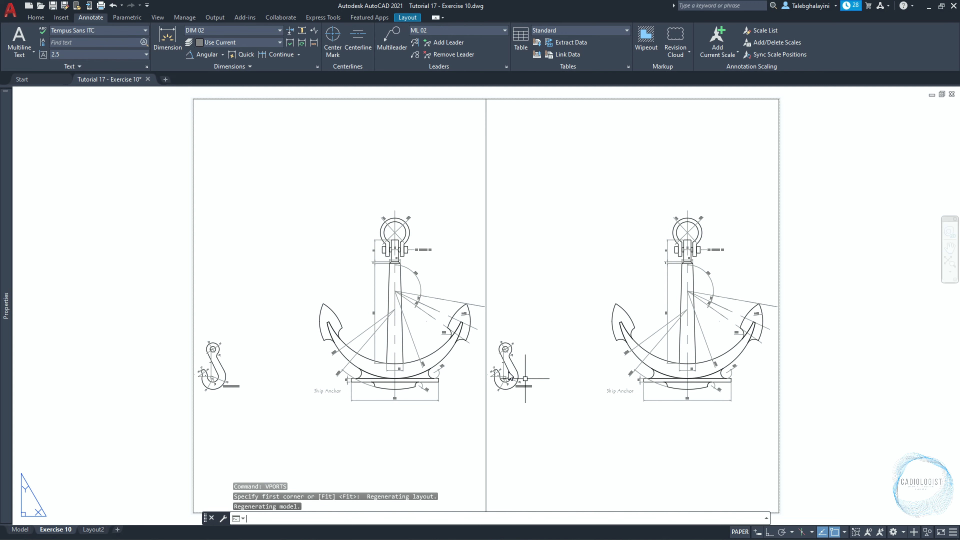
# Check the Defpoints layer in the layer properties and assign both layout viewports to the Defpoints layer.
pyautogui.write('la')
pyautogui.press('Return')
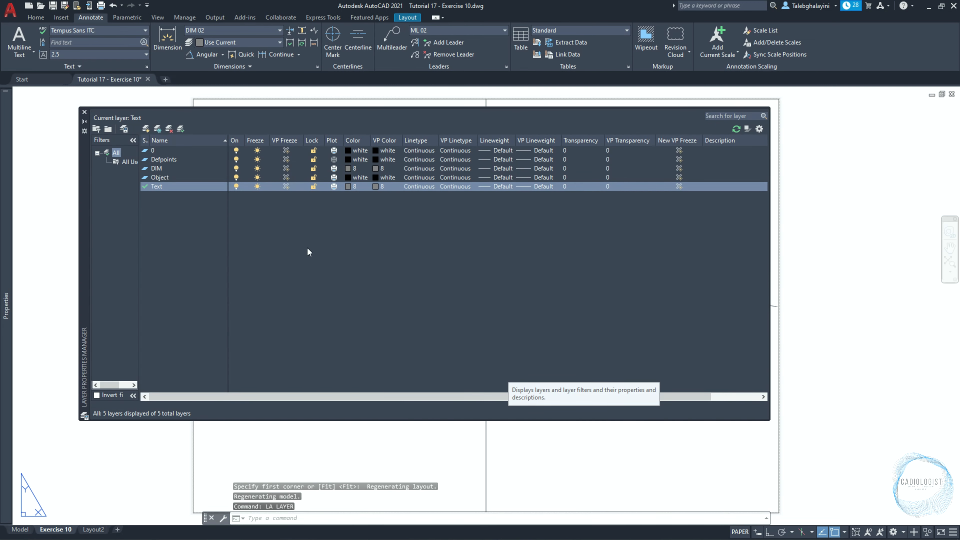
pyautogui.click(184, 159)
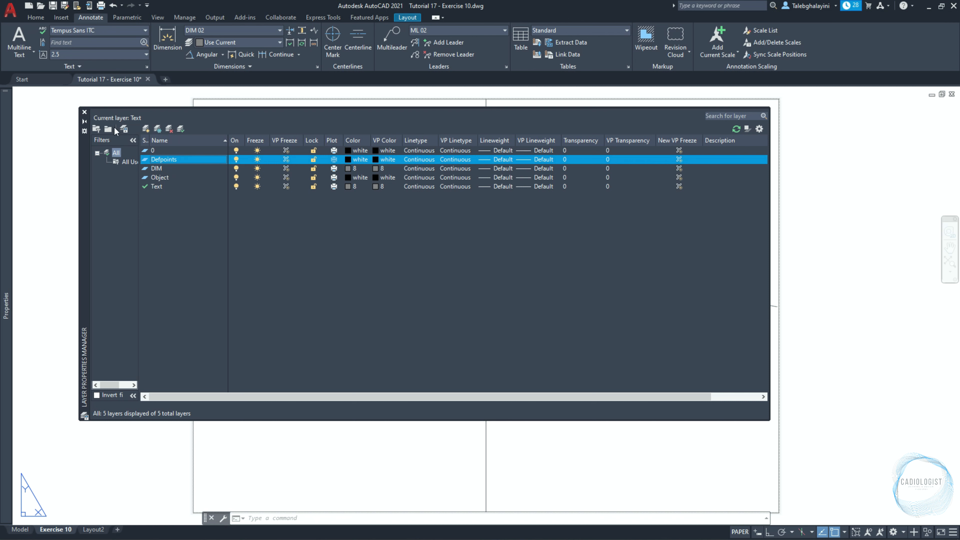
pyautogui.click(84, 112)
pyautogui.click(514, 236)
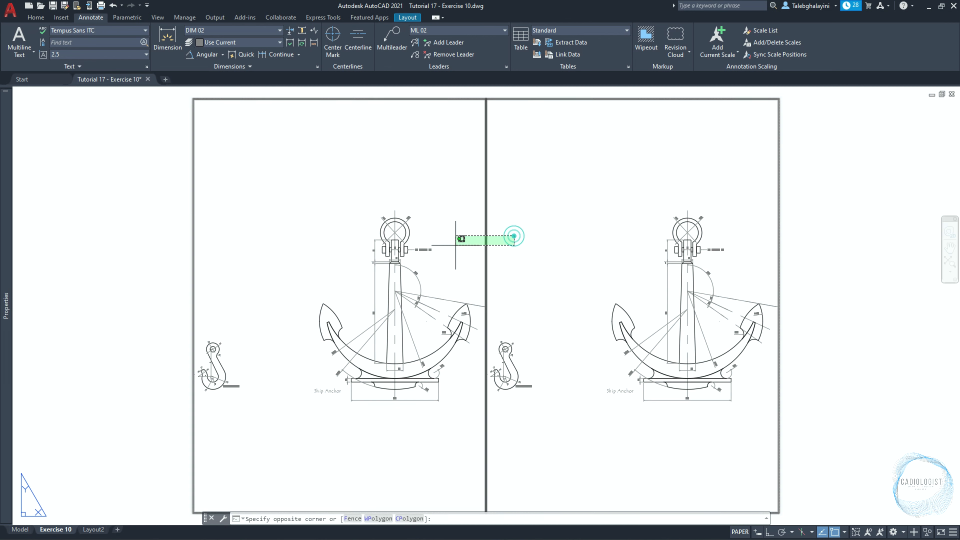
pyautogui.click(455, 246)
pyautogui.moveTo(12, 181)
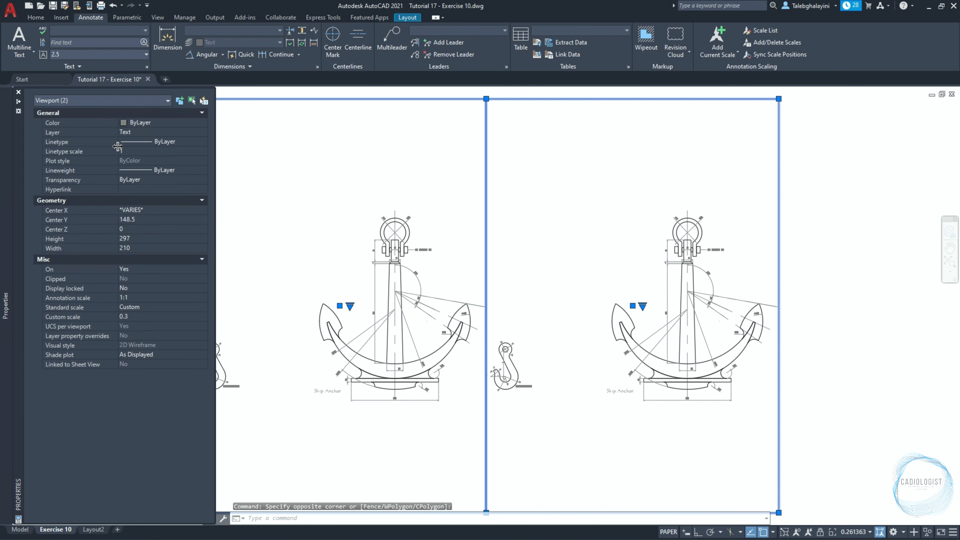
pyautogui.click(126, 135)
pyautogui.click(124, 142)
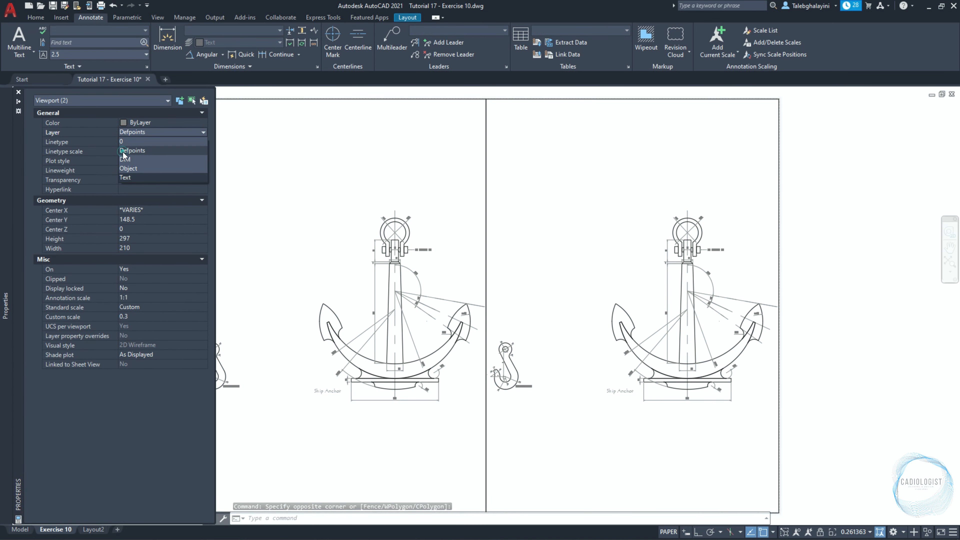
pyautogui.press('Escape')
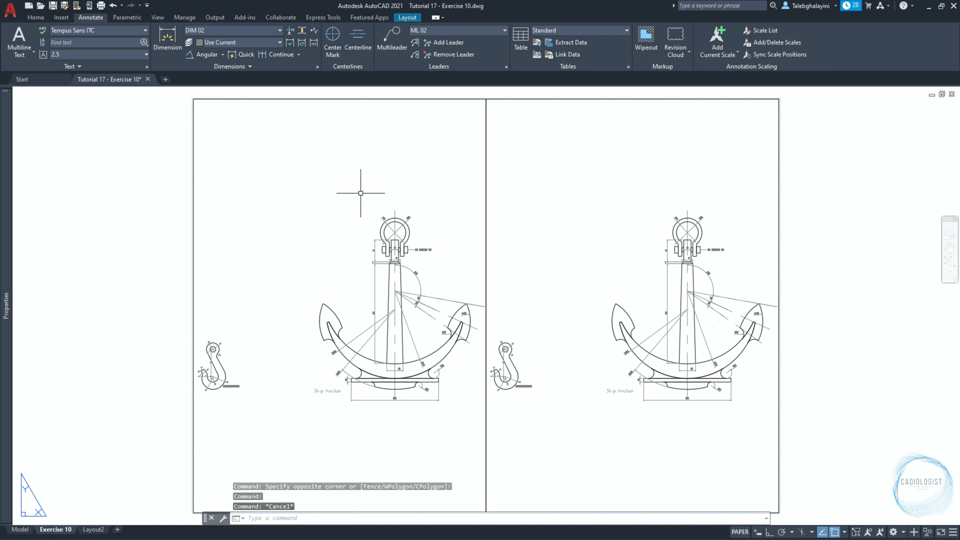
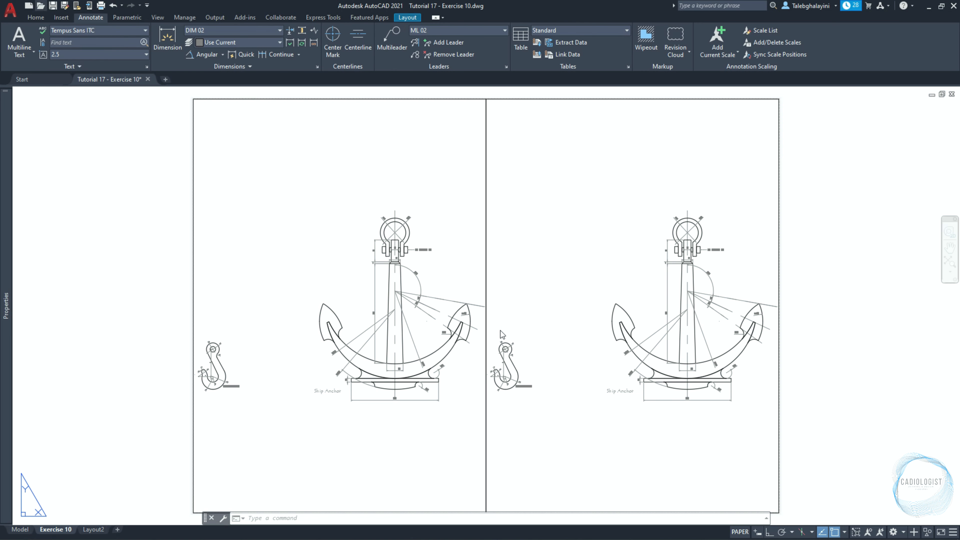
# Open the drawing Tutorial 15 - Exercise 08.dwg and dismiss the drawing history notification.
pyautogui.hotkey('ctrl', 'o')
pyautogui.click(423, 192)
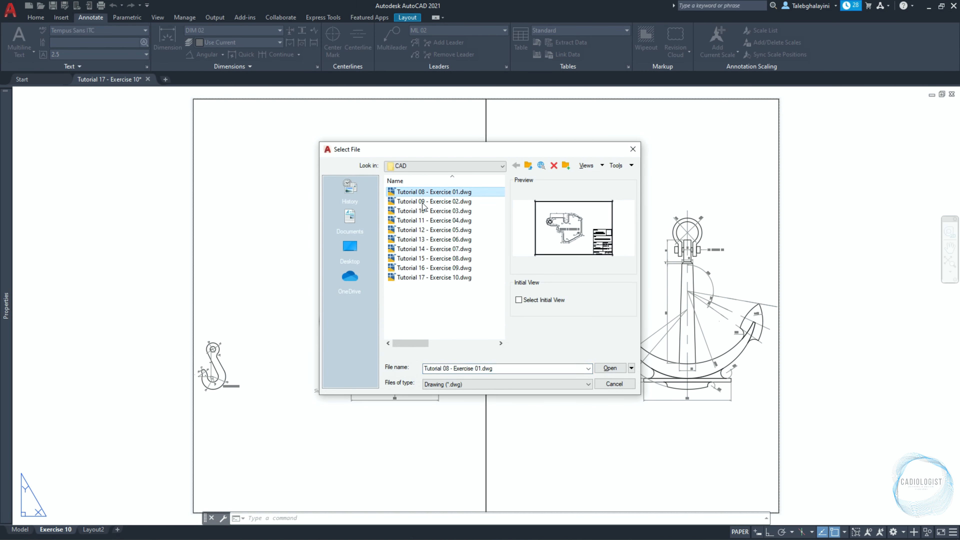
pyautogui.click(430, 258)
pyautogui.click(602, 367)
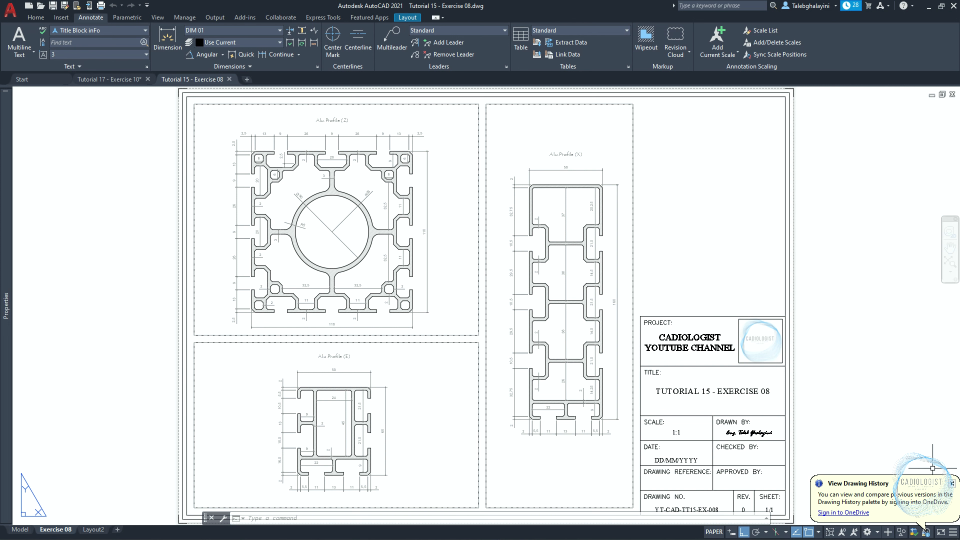
pyautogui.click(952, 483)
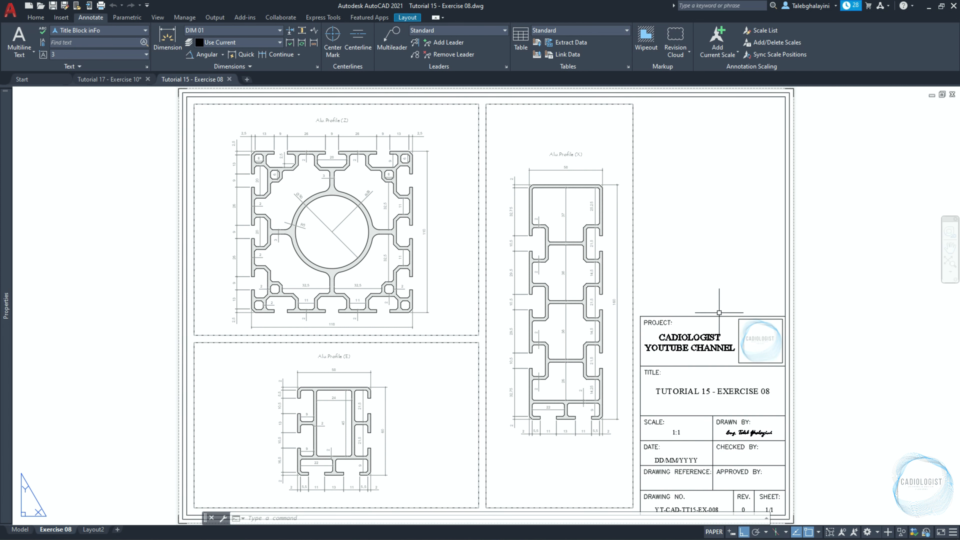
# Copy the sheet border and title block with the sheet's lower-right corner as the base point.
pyautogui.click(719, 313)
pyautogui.moveTo(718, 313); pyautogui.dragTo(691, 225, button='middle')
pyautogui.click(608, 450)
pyautogui.click(814, 205)
pyautogui.write('co')
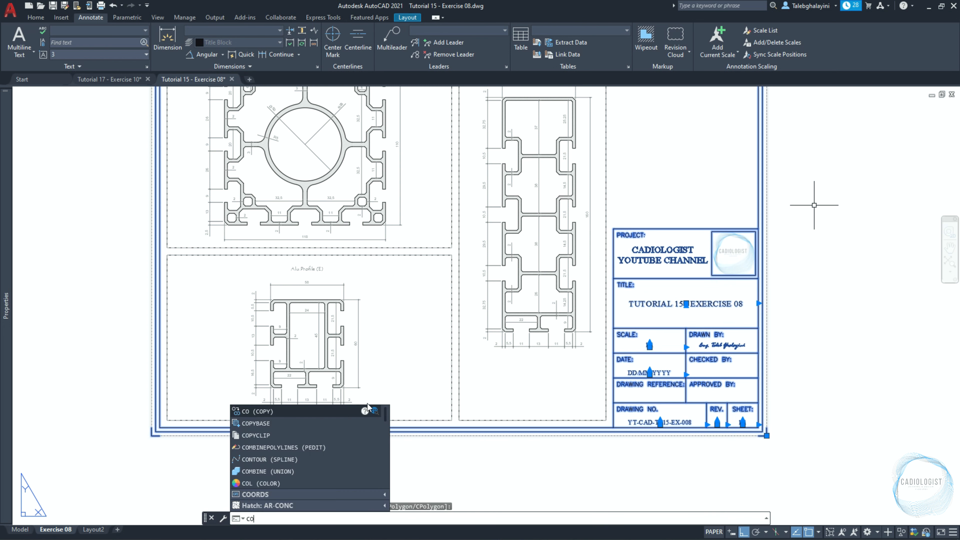
pyautogui.click(340, 423)
pyautogui.scroll(4, 765, 456)
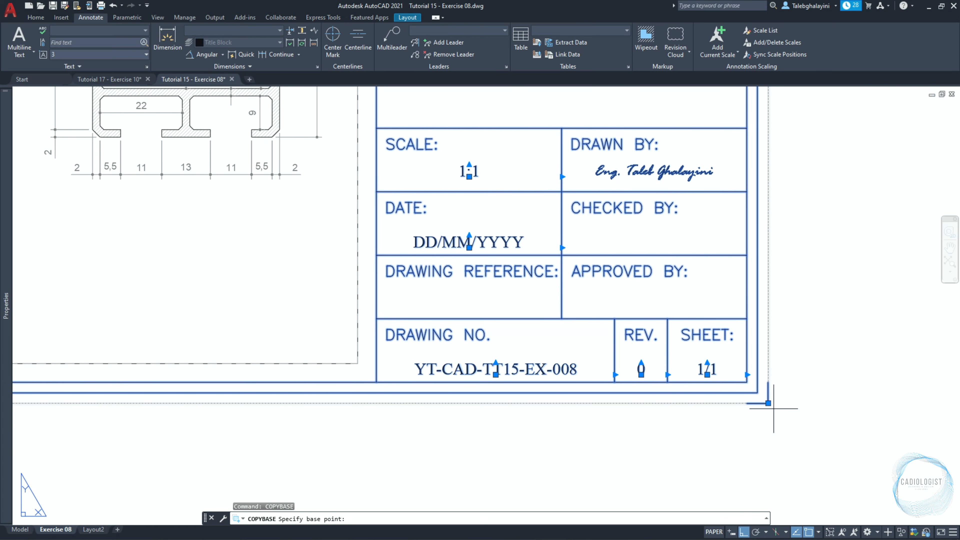
pyautogui.click(769, 403)
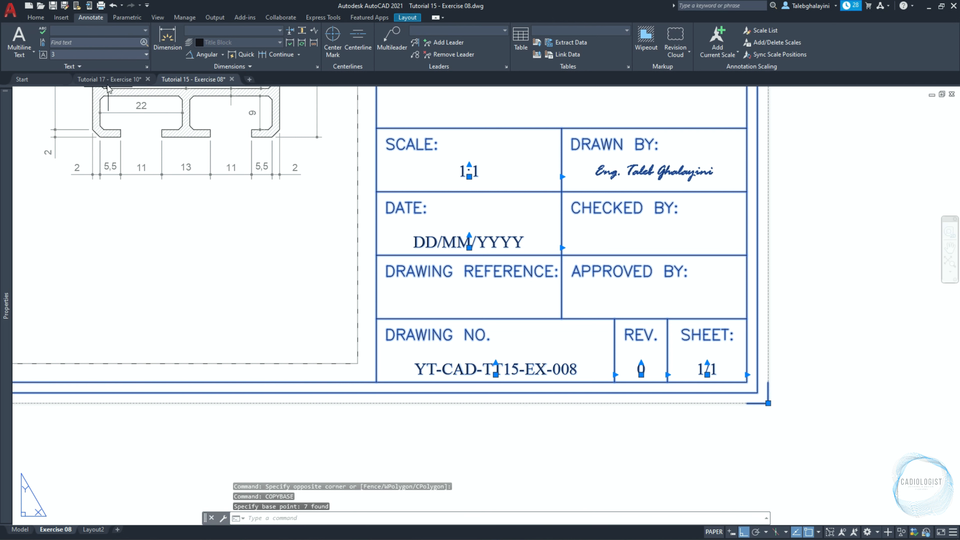
# Switch to Tutorial 17 - Exercise 10 and paste the border and title block at the layout sheet's lower-right corner.
pyautogui.click(109, 79)
pyautogui.hotkey('ctrl', 'v')
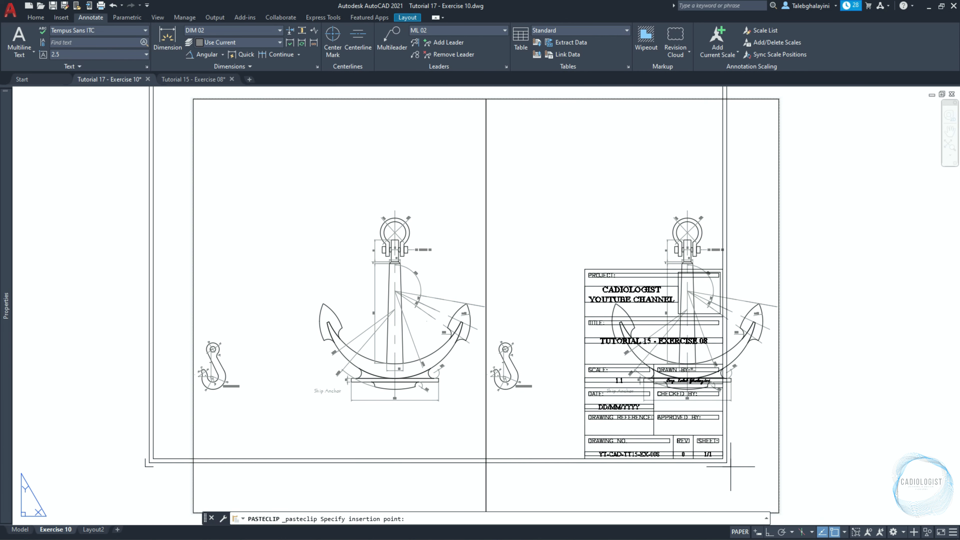
pyautogui.moveTo(762, 488); pyautogui.dragTo(750, 435, button='middle')
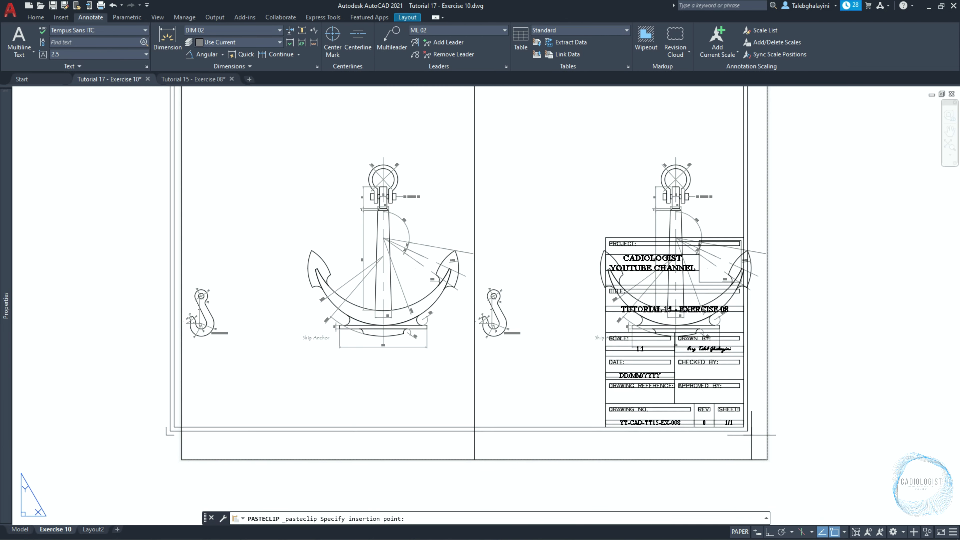
pyautogui.click(757, 458)
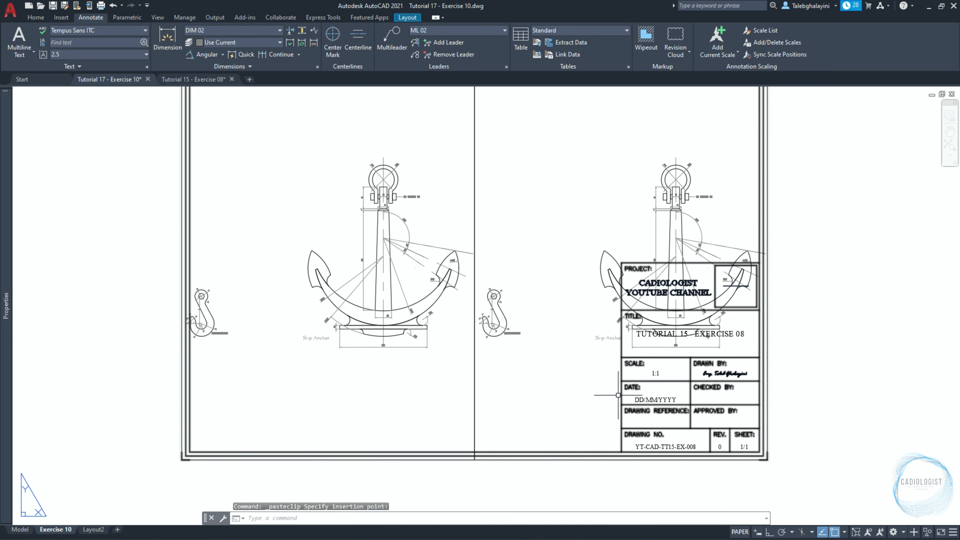
# Select both viewports and stretch the left viewport's outer corners to the inner corners of the border frame.
pyautogui.moveTo(572, 355); pyautogui.dragTo(584, 436, button='middle')
pyautogui.click(563, 385)
pyautogui.click(466, 269)
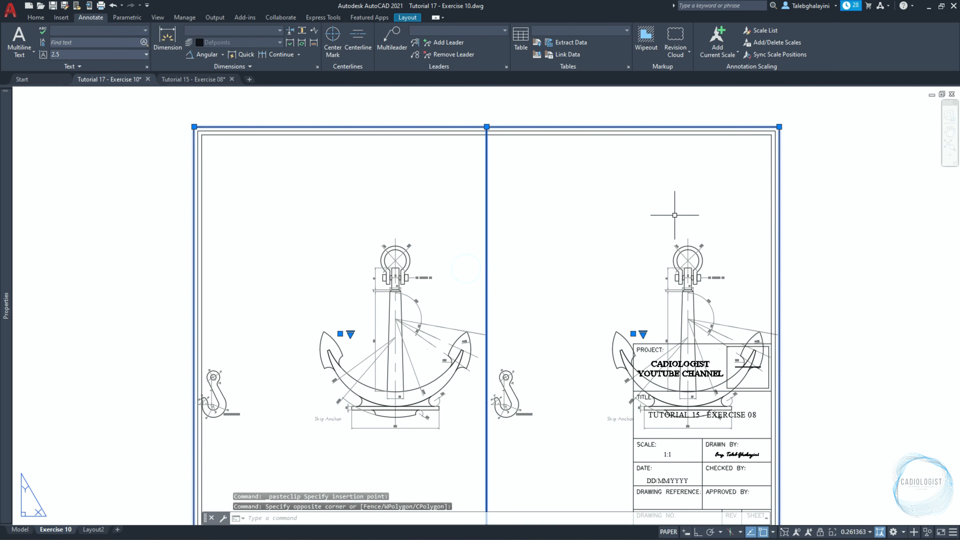
pyautogui.scroll(4, 782, 136)
pyautogui.scroll(-2, 932, 242)
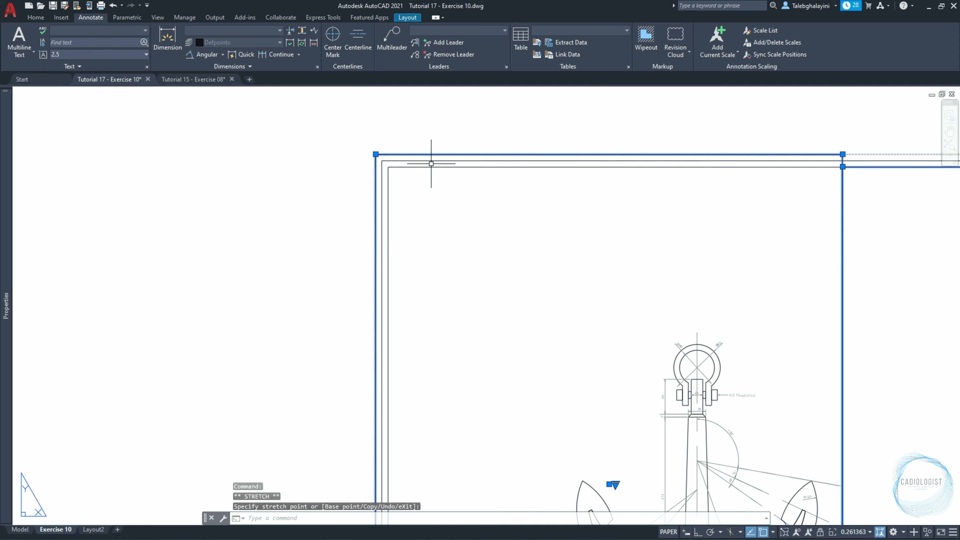
pyautogui.click(389, 167)
pyautogui.scroll(-5, 397, 152)
pyautogui.scroll(5, 410, 340)
pyautogui.click(356, 363)
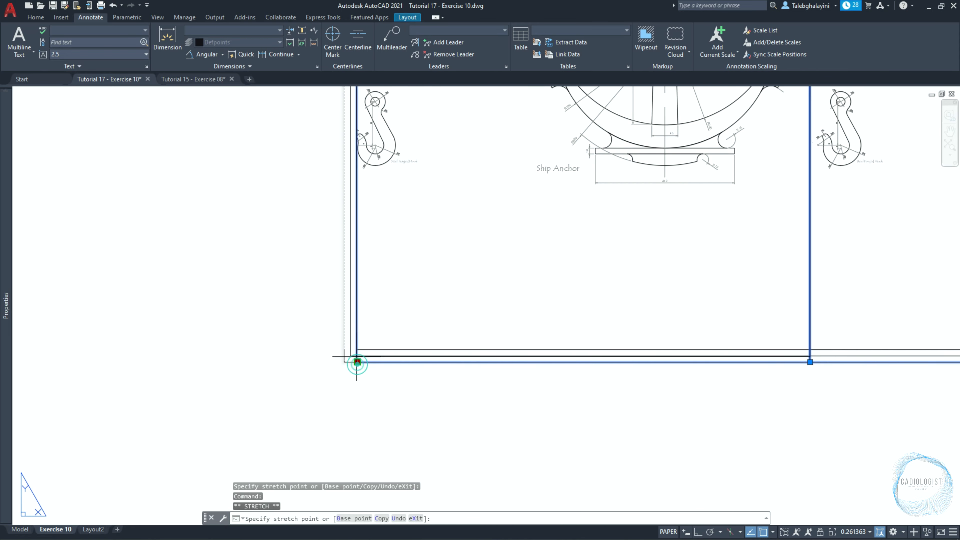
pyautogui.click(356, 350)
# Stretch the right viewport's lower outer corner to the title block's upper corner and set both viewports to 1:1 scale.
pyautogui.scroll(-2, 356, 351)
pyautogui.scroll(4, 922, 197)
pyautogui.click(853, 197)
pyautogui.scroll(-4, 636, 292)
pyautogui.scroll(-2, 521, 275)
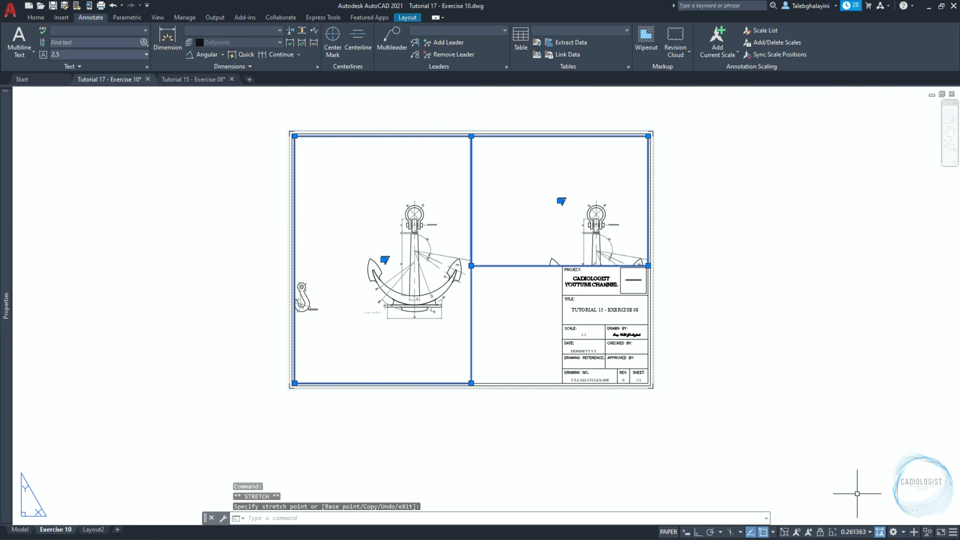
pyautogui.click(862, 532)
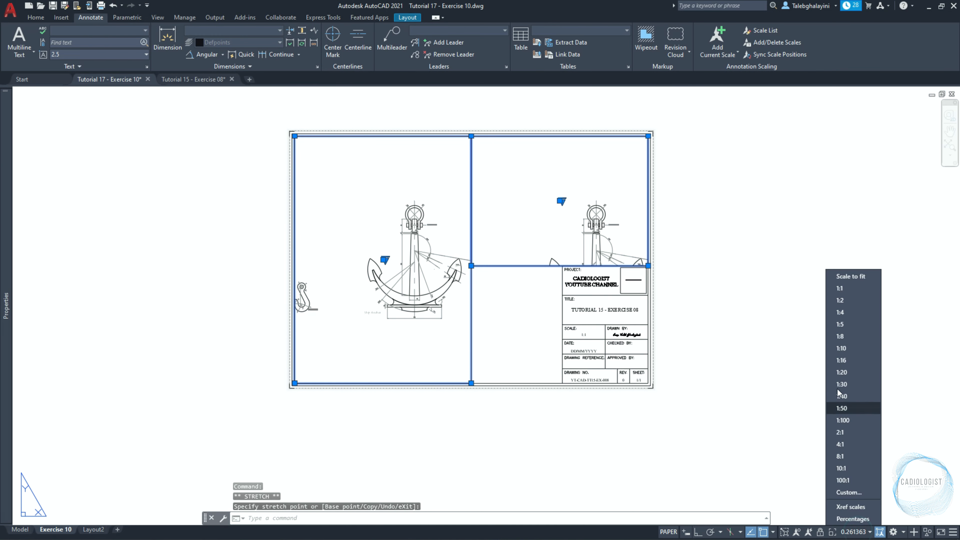
pyautogui.click(837, 288)
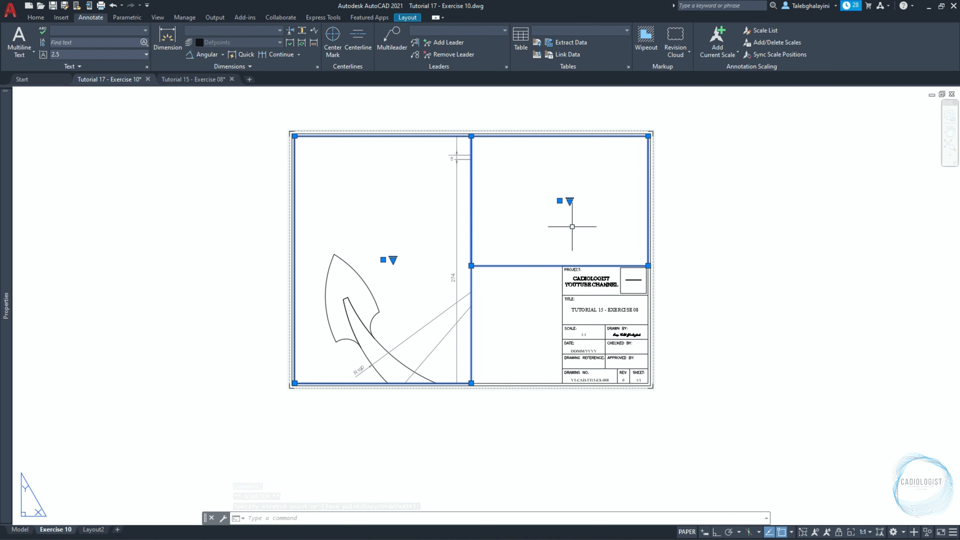
# Position the whole steel forged hook inside the right viewport, lock that viewport and return to paper space.
pyautogui.doubleClick(572, 221)
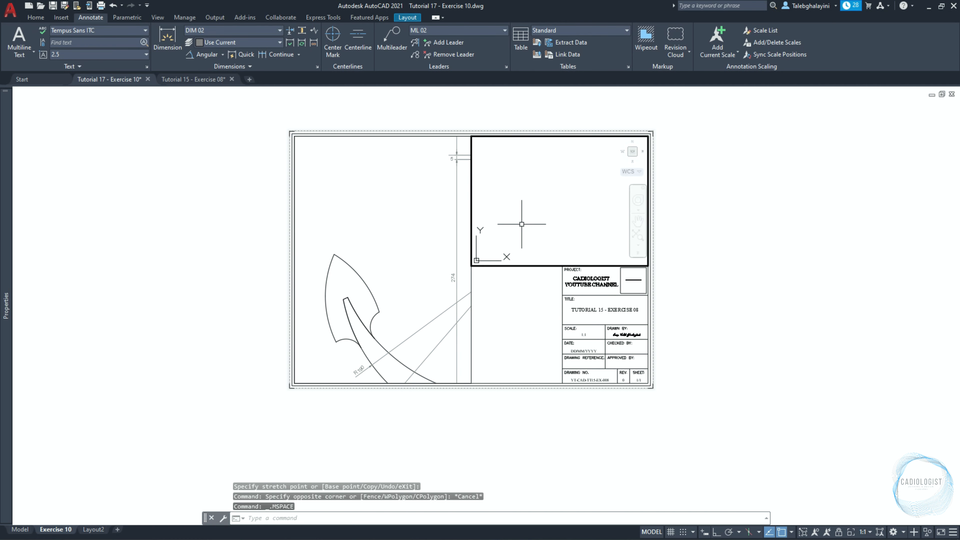
pyautogui.moveTo(571, 242); pyautogui.dragTo(483, 111, button='middle')
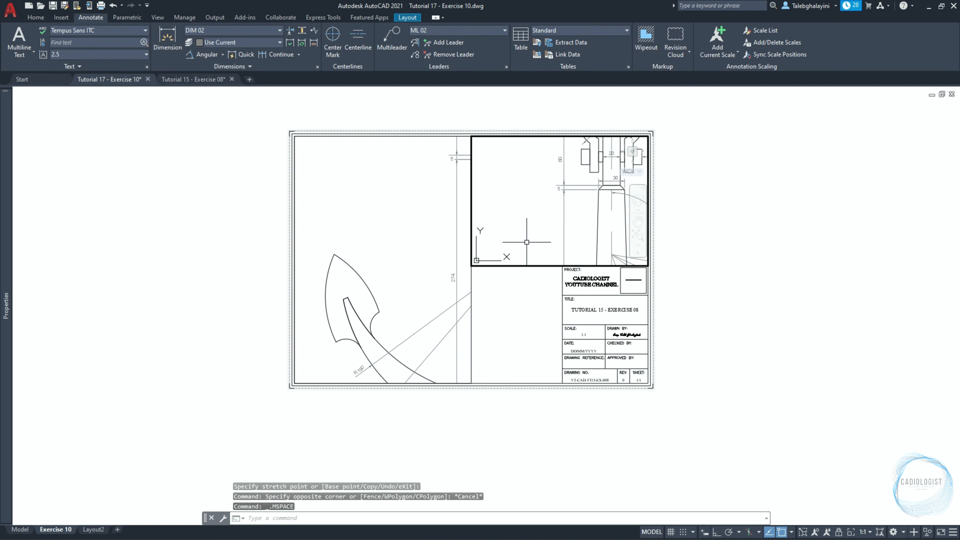
pyautogui.moveTo(527, 241); pyautogui.dragTo(680, 143, button='middle')
pyautogui.moveTo(524, 238); pyautogui.dragTo(618, 161, button='middle')
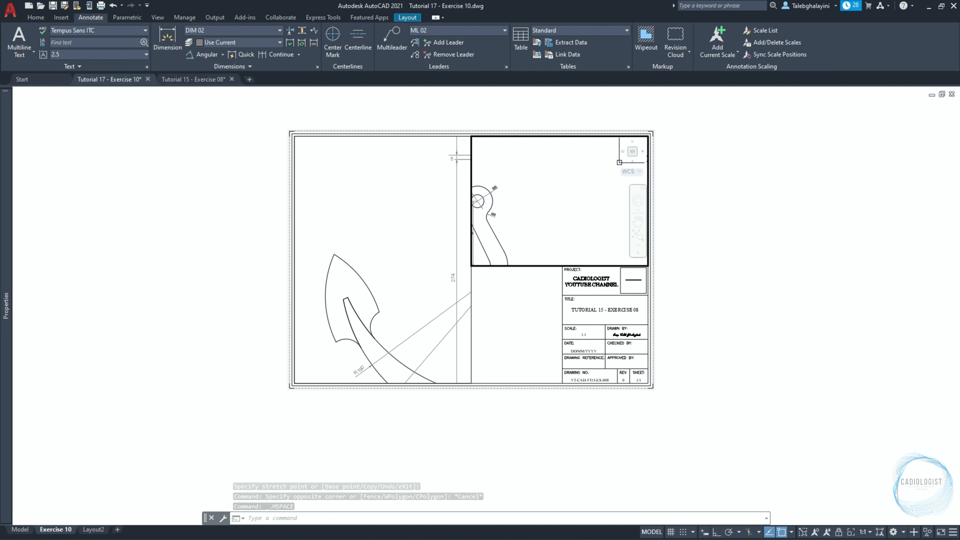
pyautogui.moveTo(524, 218); pyautogui.dragTo(627, 185, button='middle')
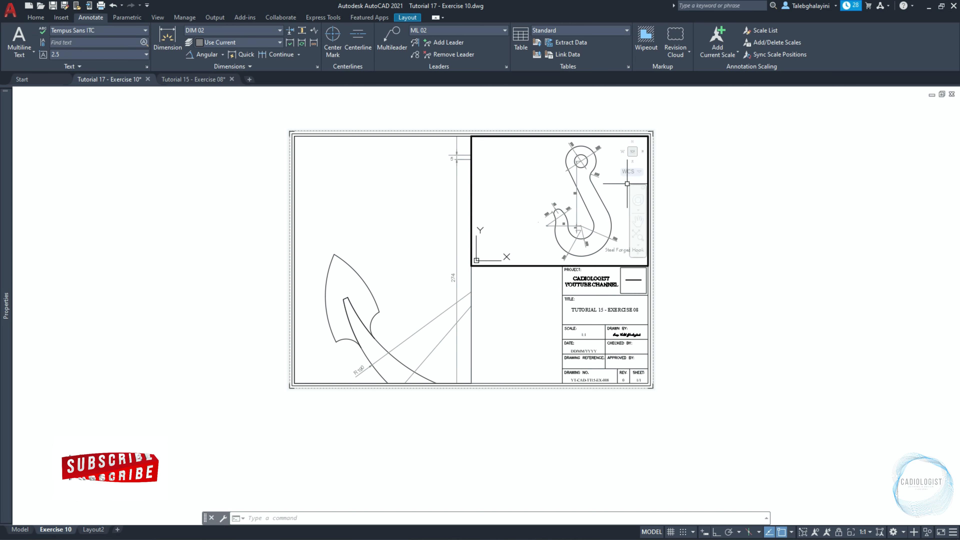
pyautogui.click(838, 532)
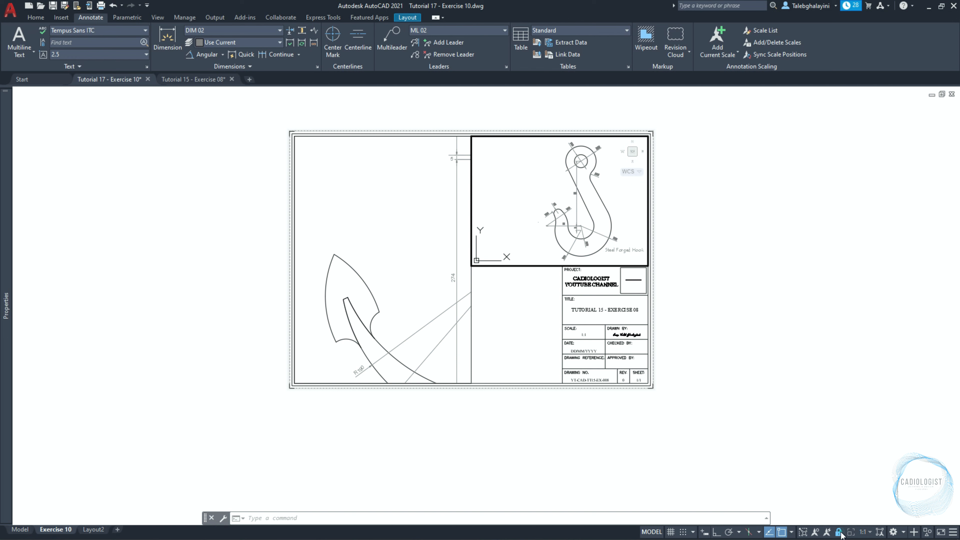
pyautogui.doubleClick(705, 205)
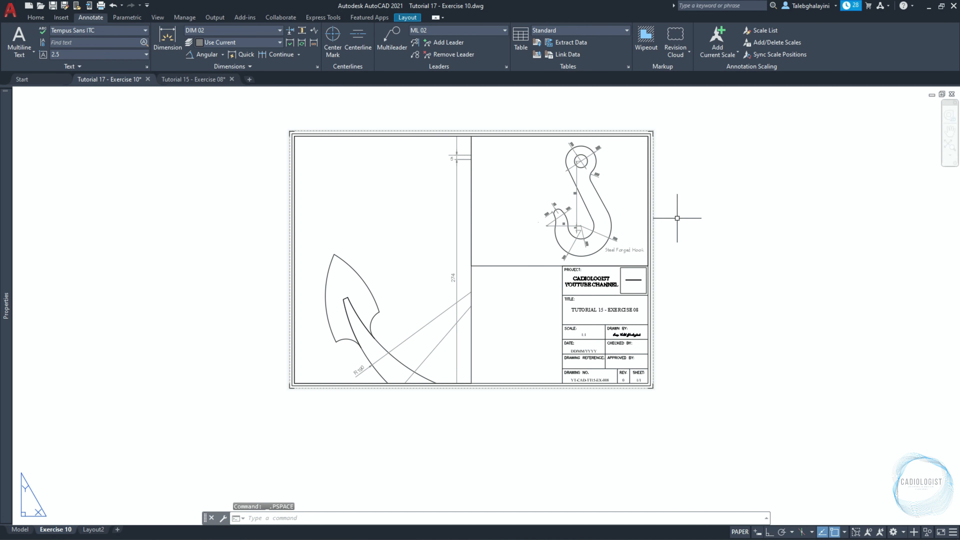
# Stretch the shared edge of both viewports 80 mm horizontally towards the hook with Ortho on.
pyautogui.write('z')
pyautogui.press('Return')
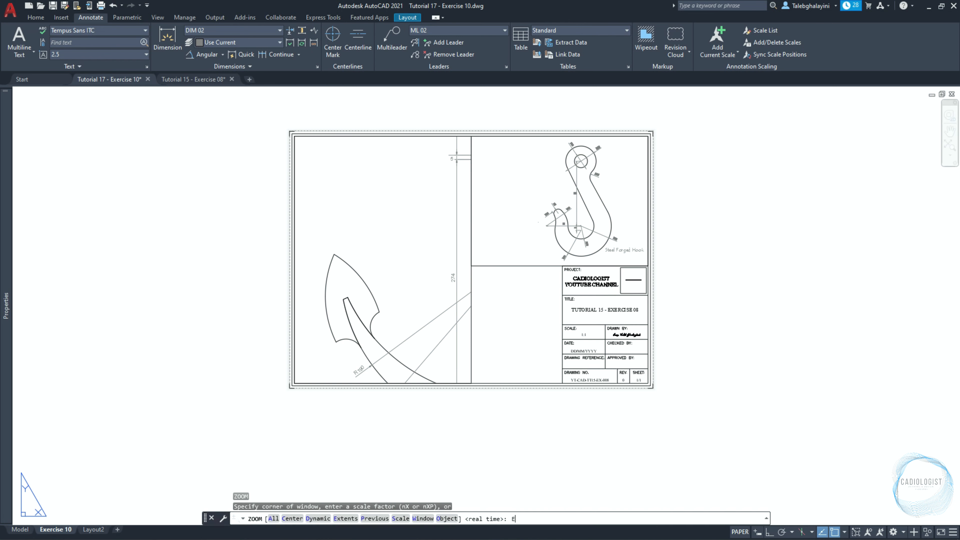
pyautogui.write('e')
pyautogui.press('Return')
pyautogui.click(499, 213)
pyautogui.click(476, 231)
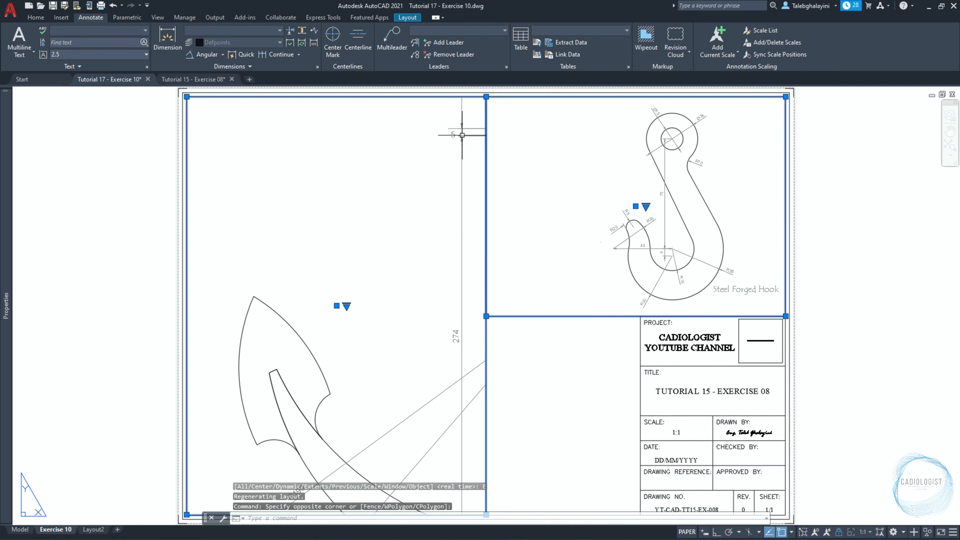
pyautogui.click(485, 97)
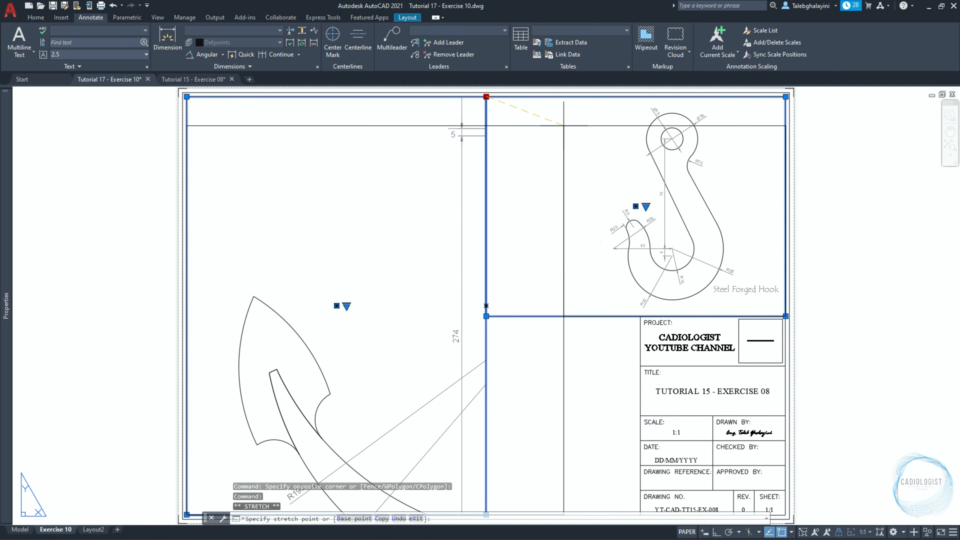
pyautogui.press('F8')
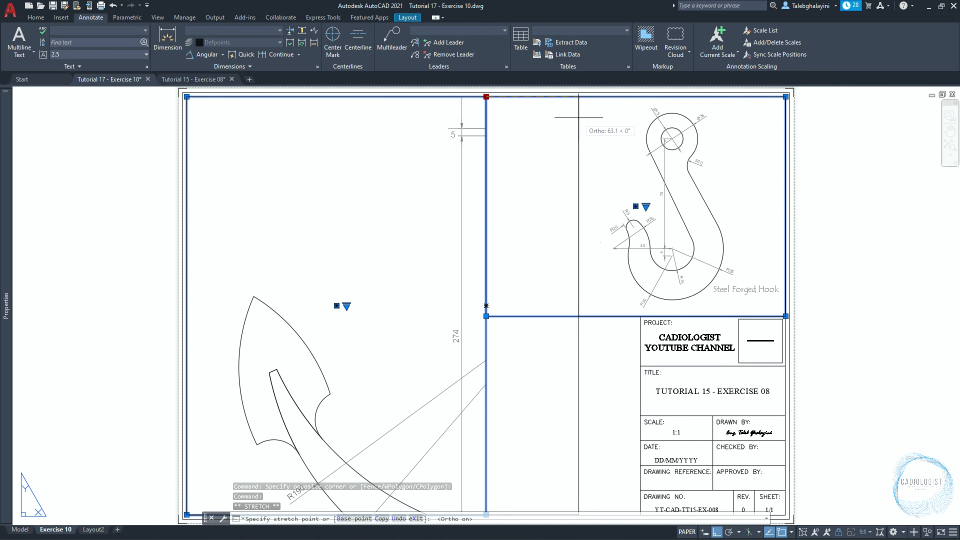
pyautogui.write('80')
pyautogui.press('Return')
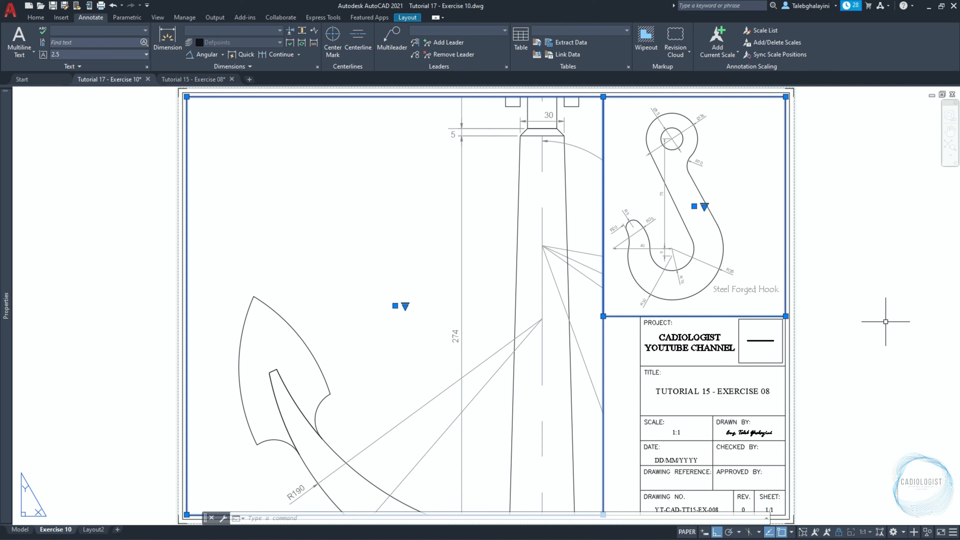
# Fit the whole ship anchor with its label in the left viewport at 1:2 scale and lock the viewport.
pyautogui.doubleClick(382, 188)
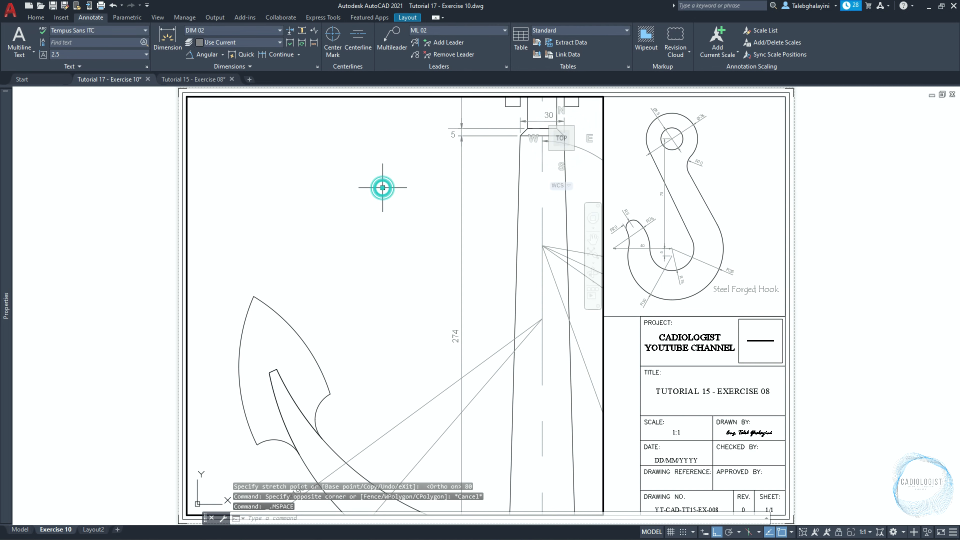
pyautogui.moveTo(490, 262)
pyautogui.mouseDown(button='middle')
pyautogui.moveTo(345, 276)
pyautogui.moveTo(338, 420)
pyautogui.mouseUp(button='middle')
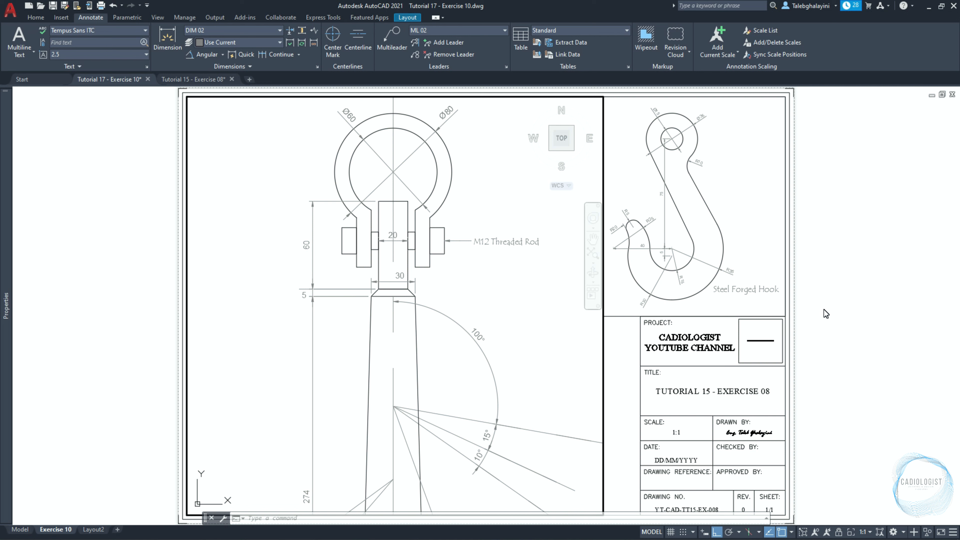
pyautogui.click(868, 531)
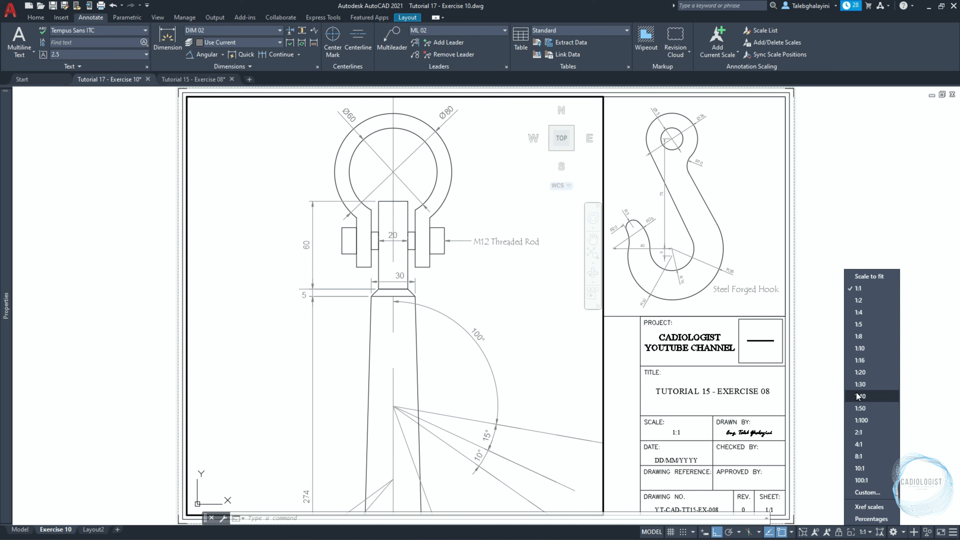
pyautogui.click(858, 300)
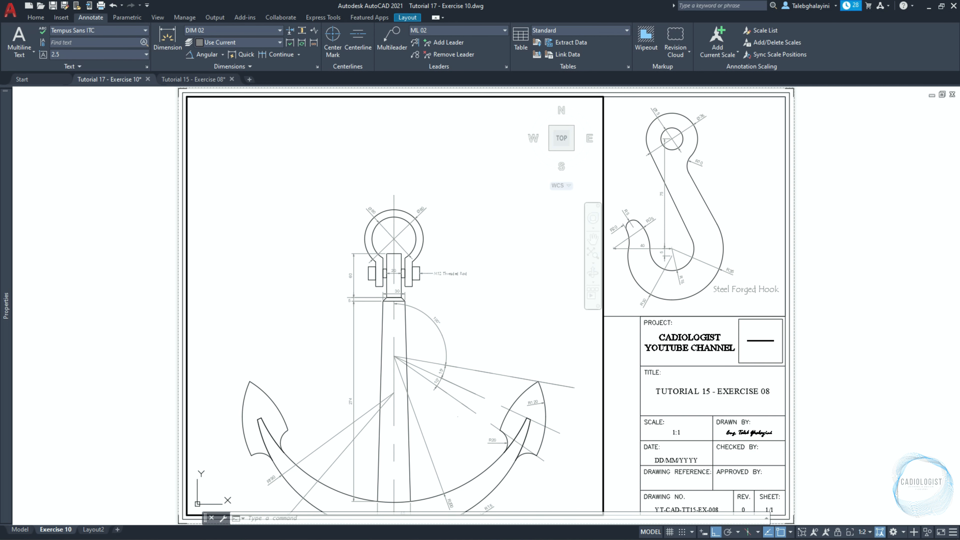
pyautogui.moveTo(450, 407); pyautogui.dragTo(447, 326, button='middle')
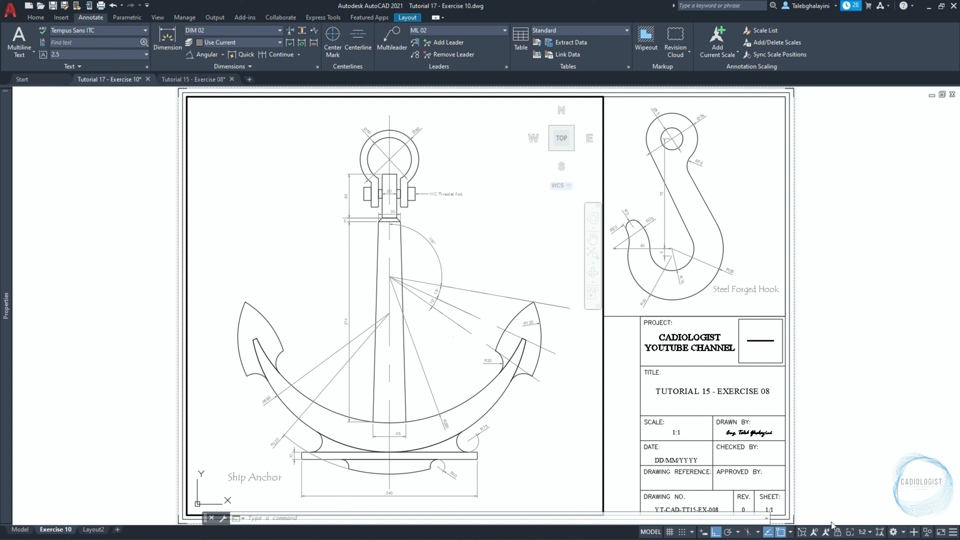
pyautogui.click(837, 532)
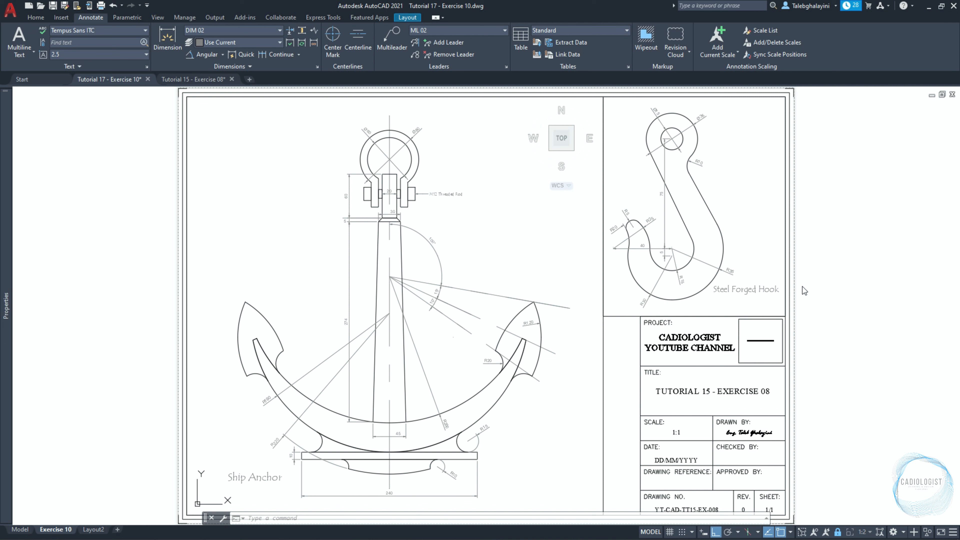
# Add the line "Scale: 1:1" below the Steel Forged Hook label and underline the label's title line.
pyautogui.doubleClick(759, 298)
pyautogui.doubleClick(760, 290)
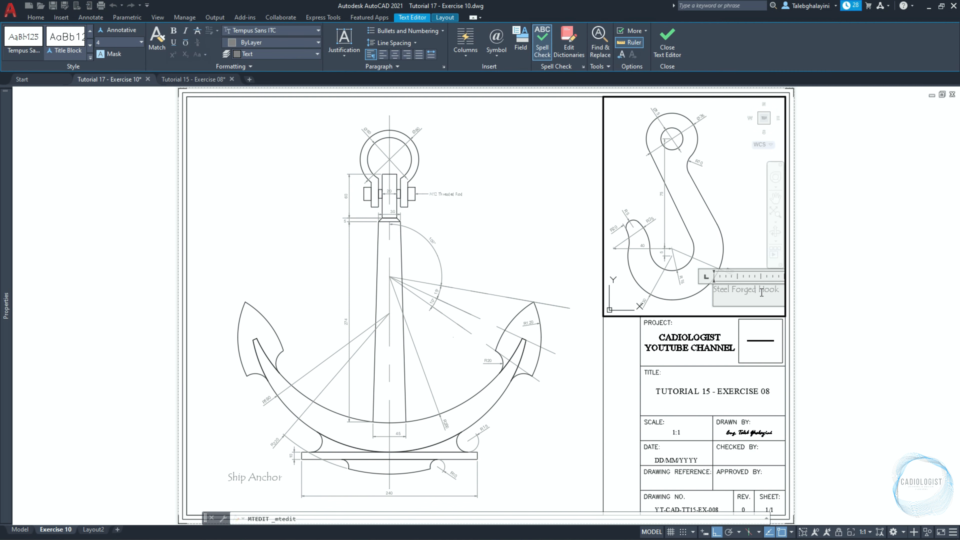
pyautogui.press('Return')
pyautogui.write('Scale: 1:')
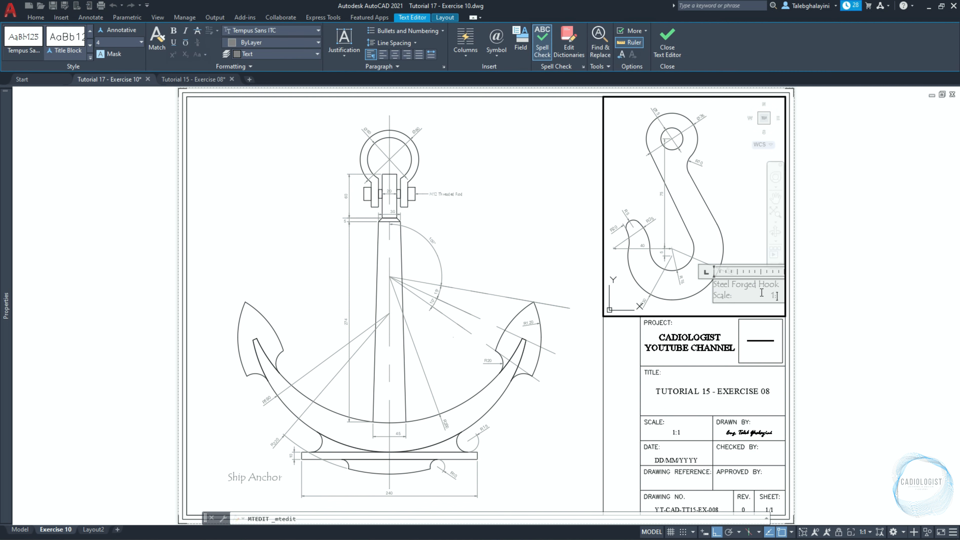
pyautogui.moveTo(781, 287); pyautogui.dragTo(713, 285)
pyautogui.click(174, 42)
pyautogui.click(585, 232)
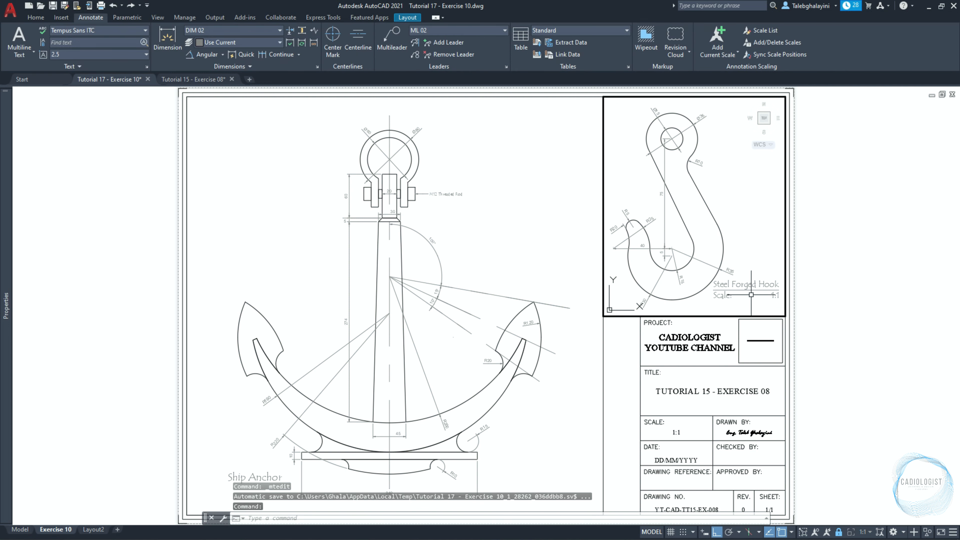
# Move the Steel Forged Hook label with its scale line about 4 mm straight down in its viewport.
pyautogui.click(751, 296)
pyautogui.write('m')
pyautogui.press('Return')
pyautogui.click(757, 251)
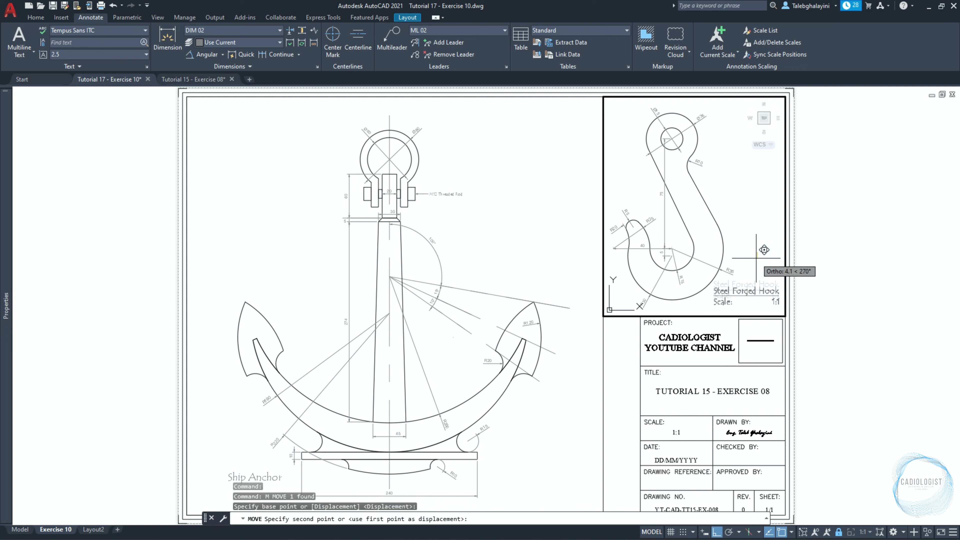
pyautogui.click(756, 258)
# Add the line "Scale: 1:2" below the Ship Anchor label, underline its title line and return to paper space.
pyautogui.click(240, 463)
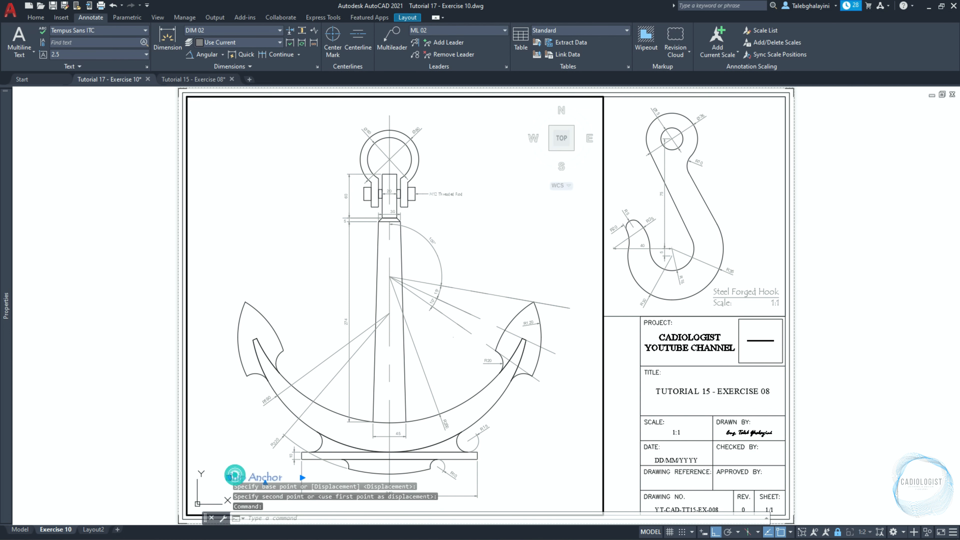
pyautogui.doubleClick(234, 474)
pyautogui.click(284, 480)
pyautogui.press('Return')
pyautogui.write('Sca')
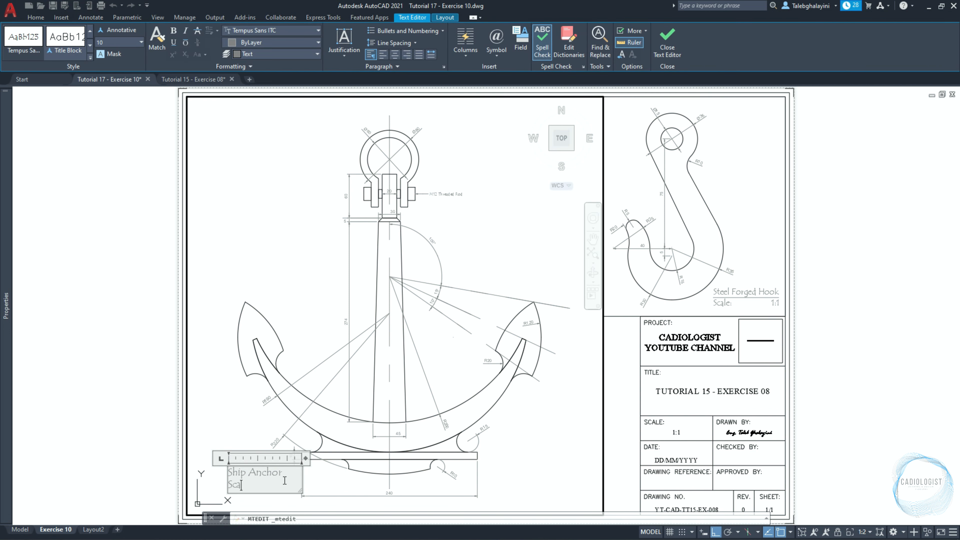
pyautogui.write('le:')
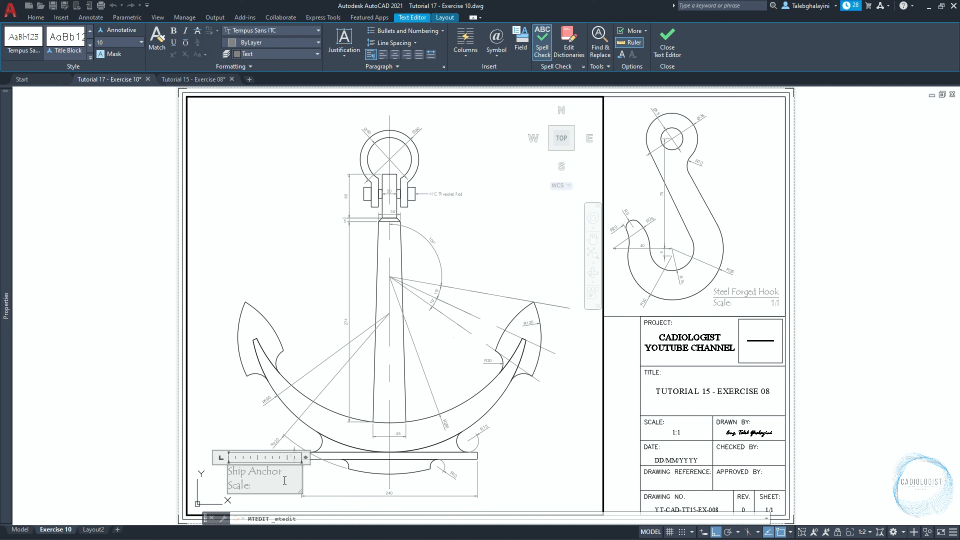
pyautogui.write('\t1:2')
pyautogui.moveTo(282, 471); pyautogui.dragTo(226, 470)
pyautogui.click(173, 42)
pyautogui.click(332, 307)
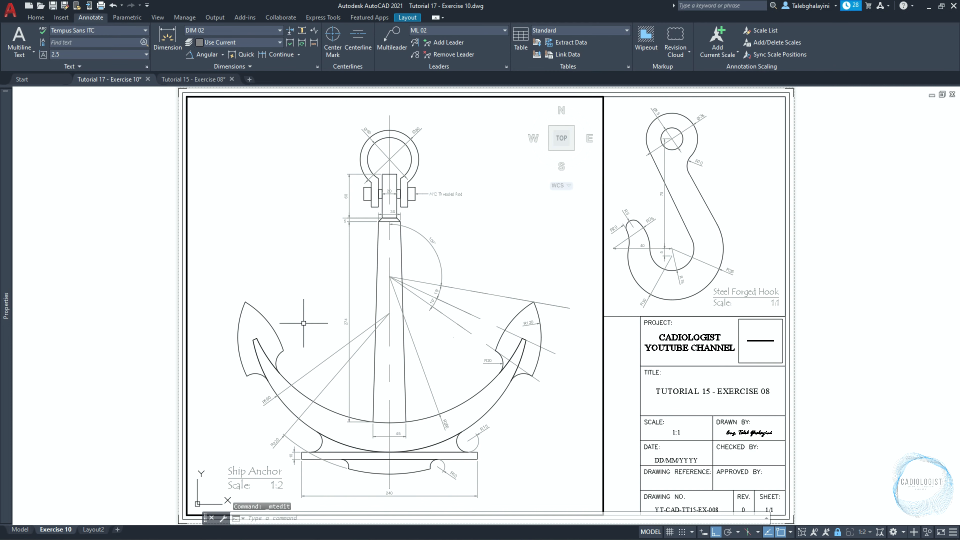
pyautogui.doubleClick(95, 242)
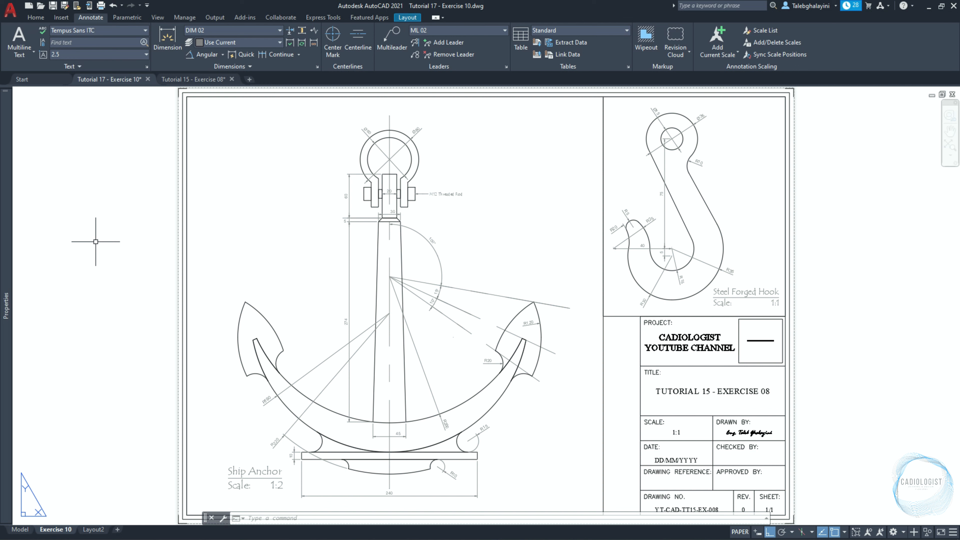
# Relink the missing CADiologist Icon White external reference to CADiologist Icon White.png in the 6. Logo folder.
pyautogui.write('xref')
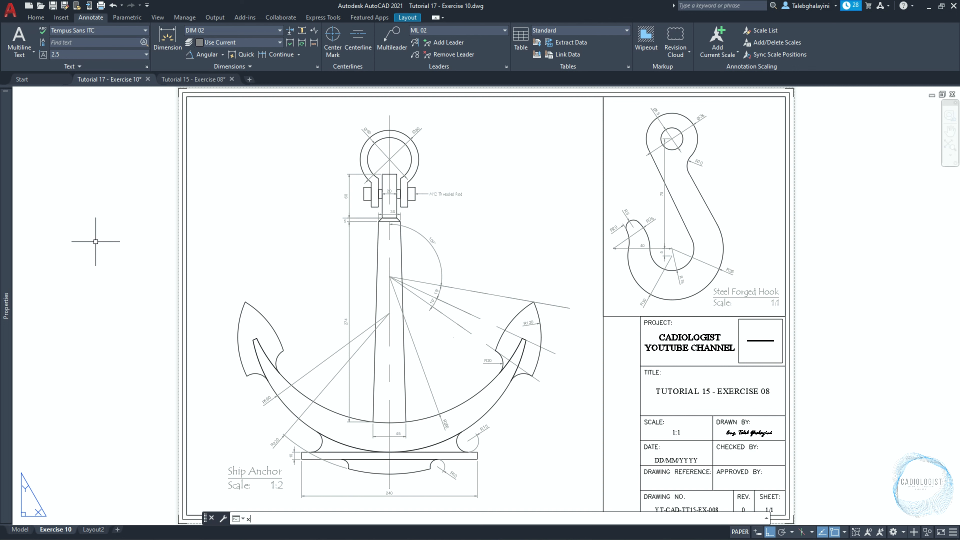
pyautogui.press('Return')
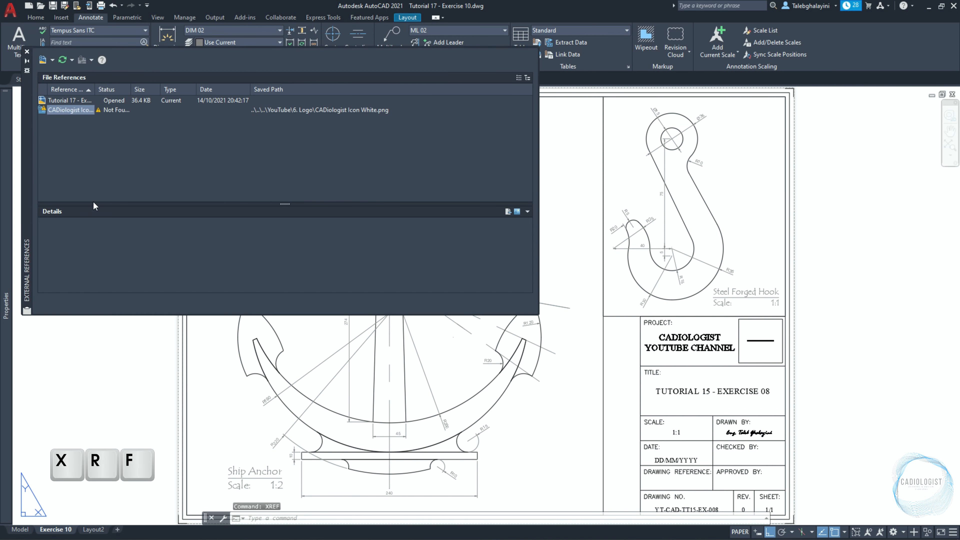
pyautogui.doubleClick(97, 89)
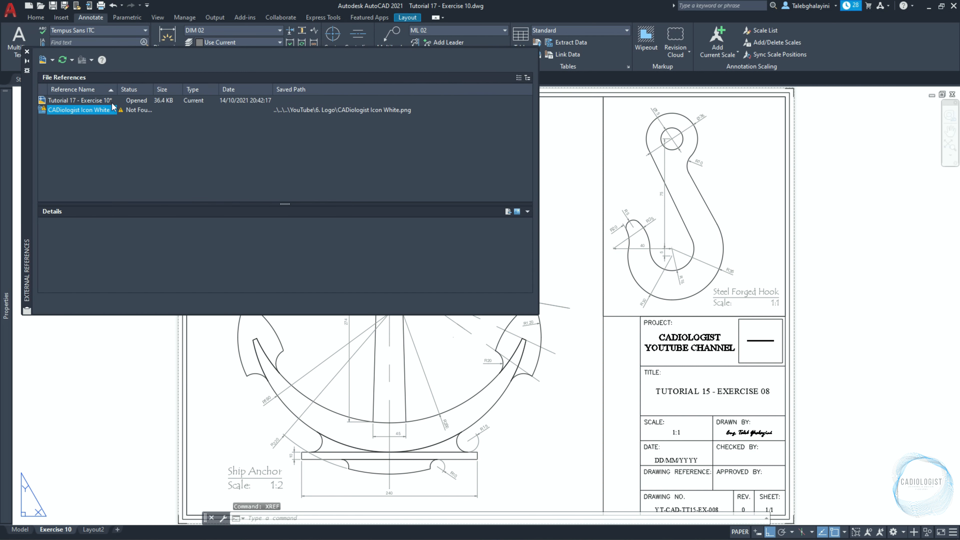
pyautogui.click(142, 111)
pyautogui.doubleClick(154, 87)
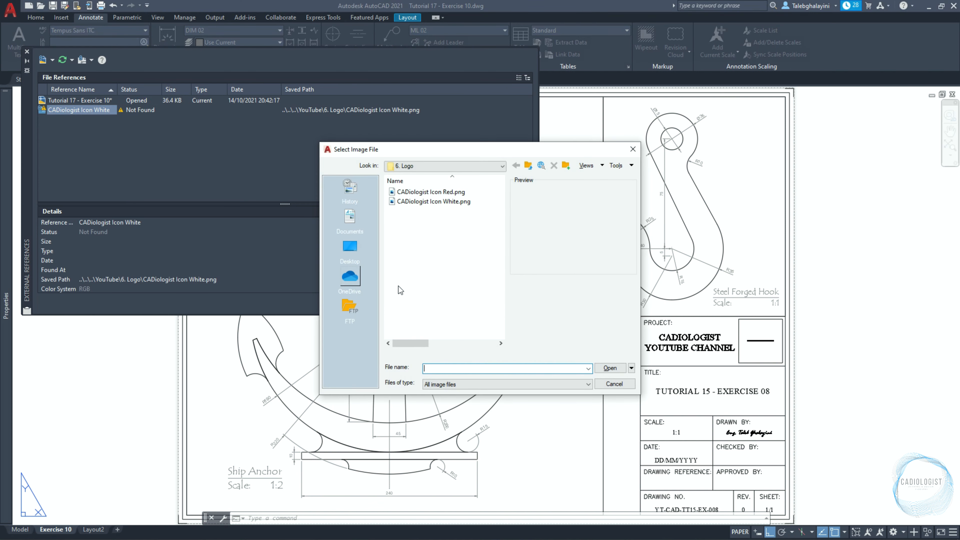
pyautogui.click(434, 201)
pyautogui.click(610, 367)
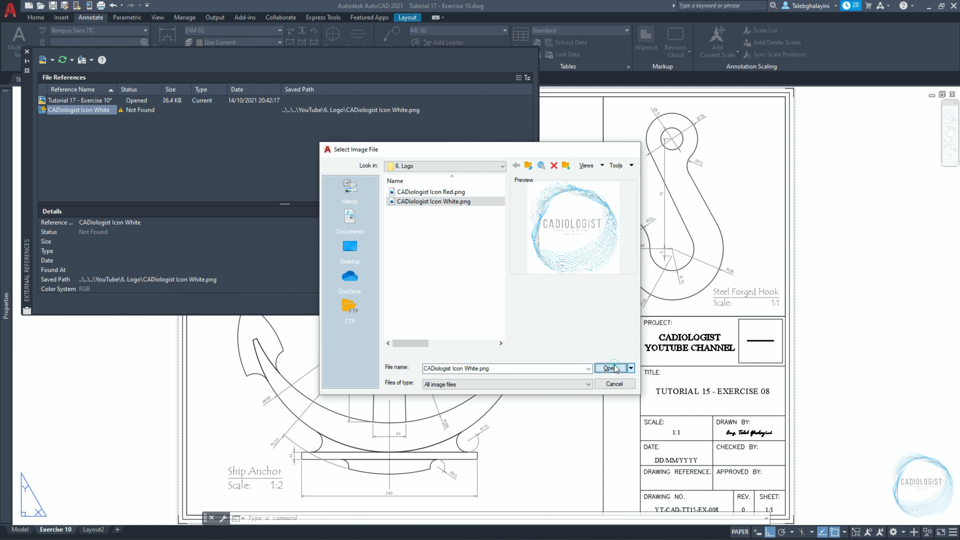
pyautogui.click(26, 52)
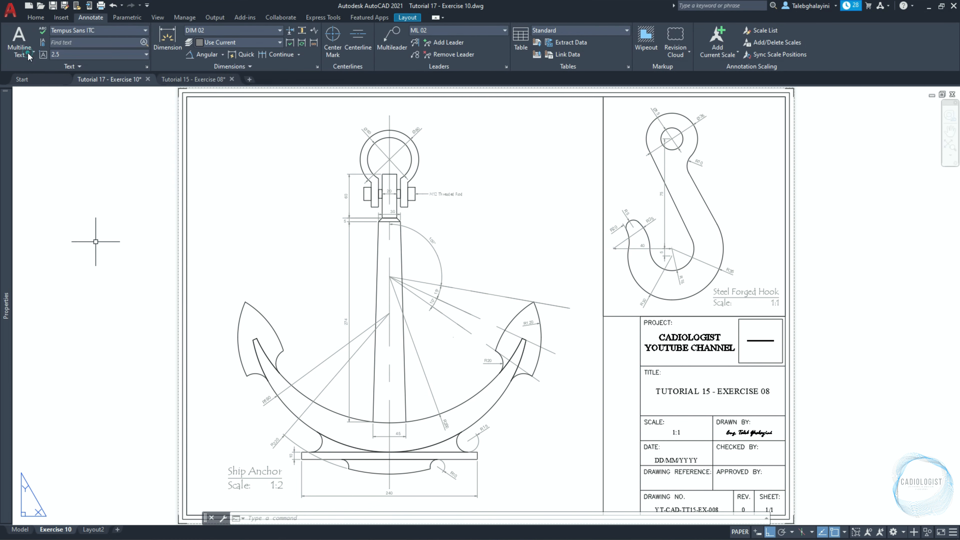
# Change the drawing title in the title block to "TUTORIAL 17 - EXERCISE 10".
pyautogui.scroll(5, 725, 407)
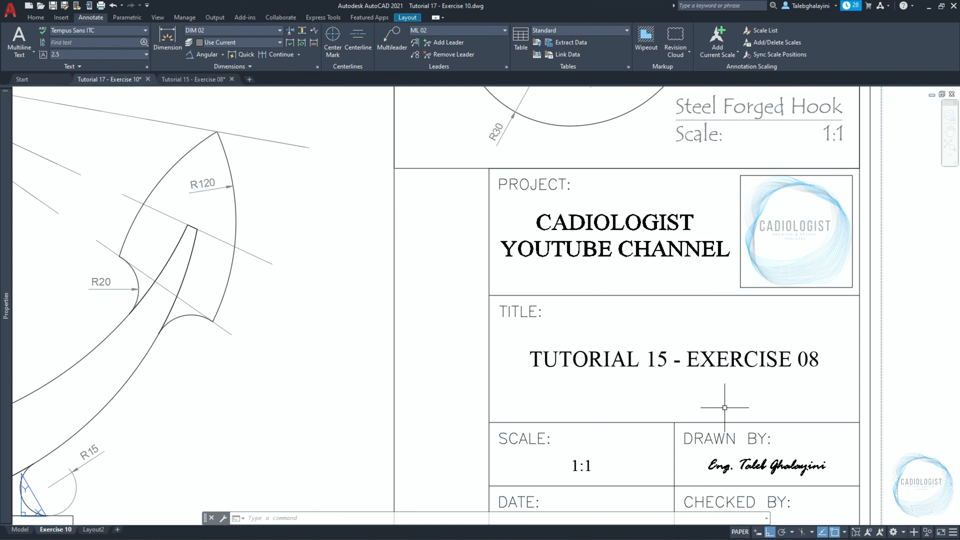
pyautogui.doubleClick(662, 359)
pyautogui.moveTo(666, 359); pyautogui.dragTo(660, 362)
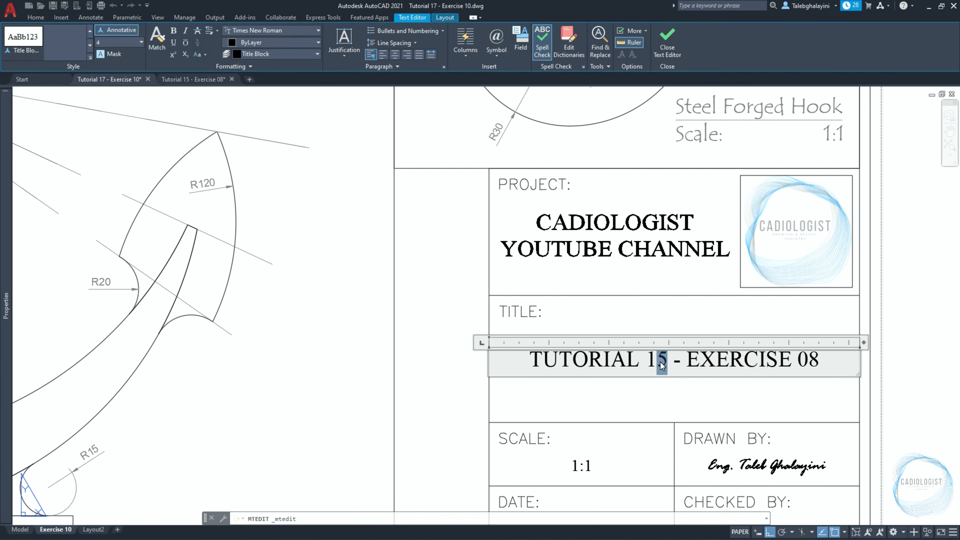
pyautogui.write('7')
pyautogui.click(820, 365)
pyautogui.press('BackSpace')
pyautogui.press('BackSpace')
pyautogui.write('10')
pyautogui.click(870, 393)
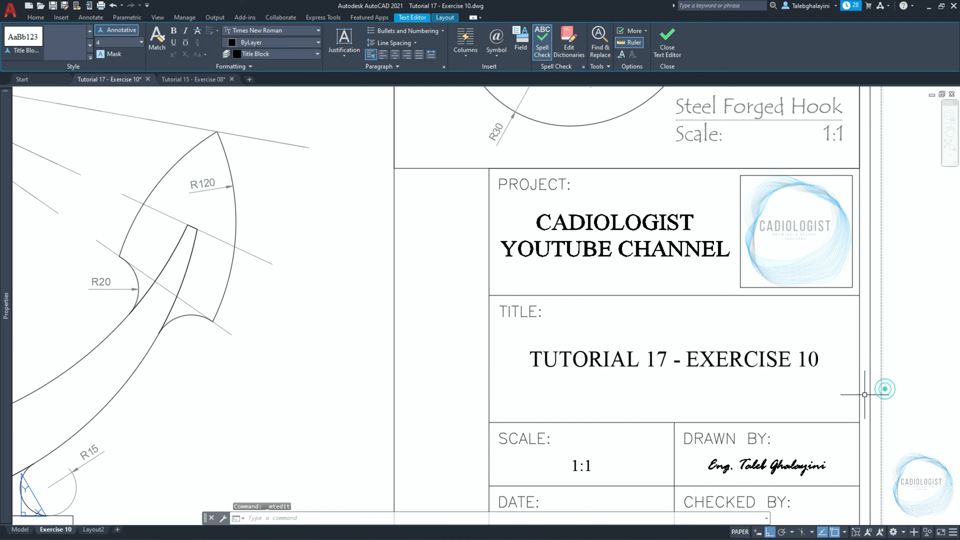
# Replace the scale entry in the title block with "as shown".
pyautogui.doubleClick(578, 464)
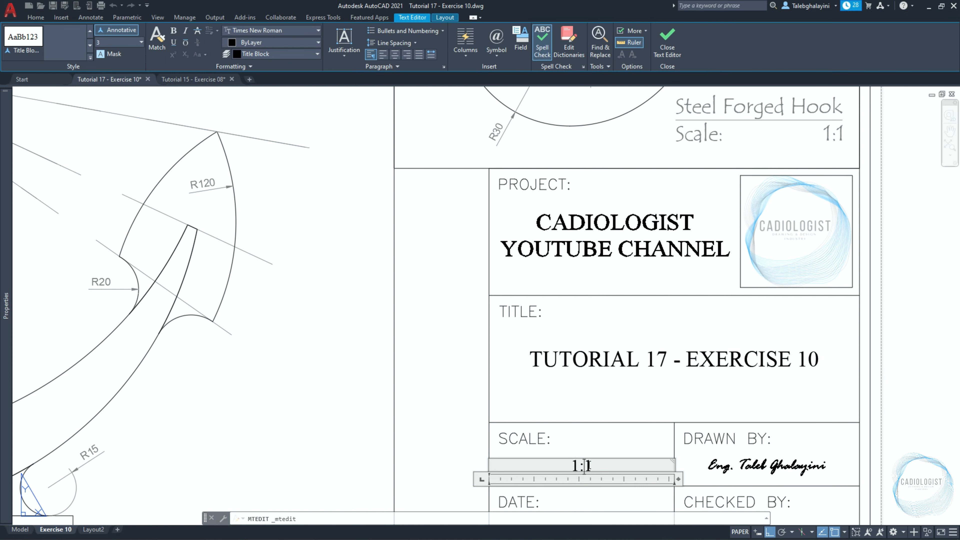
pyautogui.write('as shown')
pyautogui.click(465, 442)
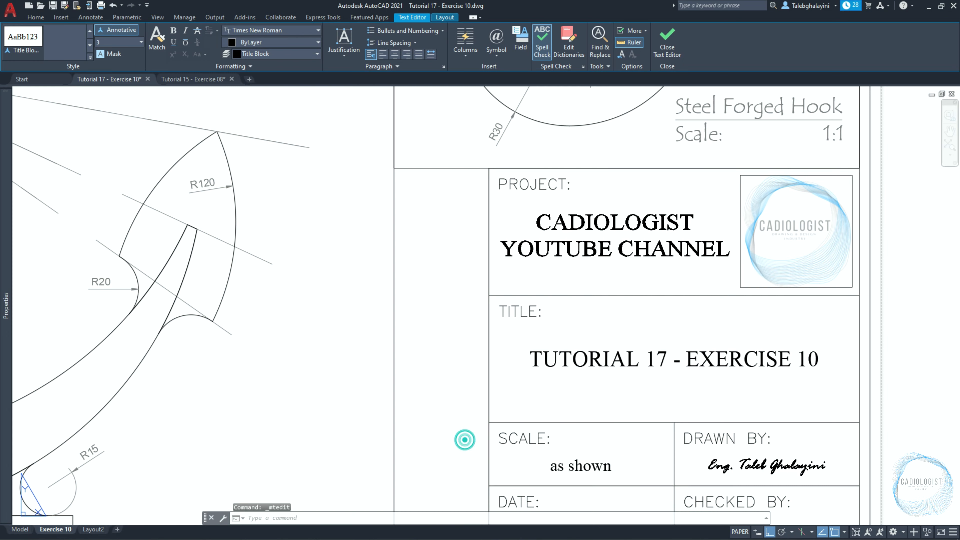
# Change the drawing number in the title block to YT-CAD-TT17-EX-010.
pyautogui.scroll(-2, 467, 423)
pyautogui.moveTo(471, 423); pyautogui.dragTo(470, 295, button='middle')
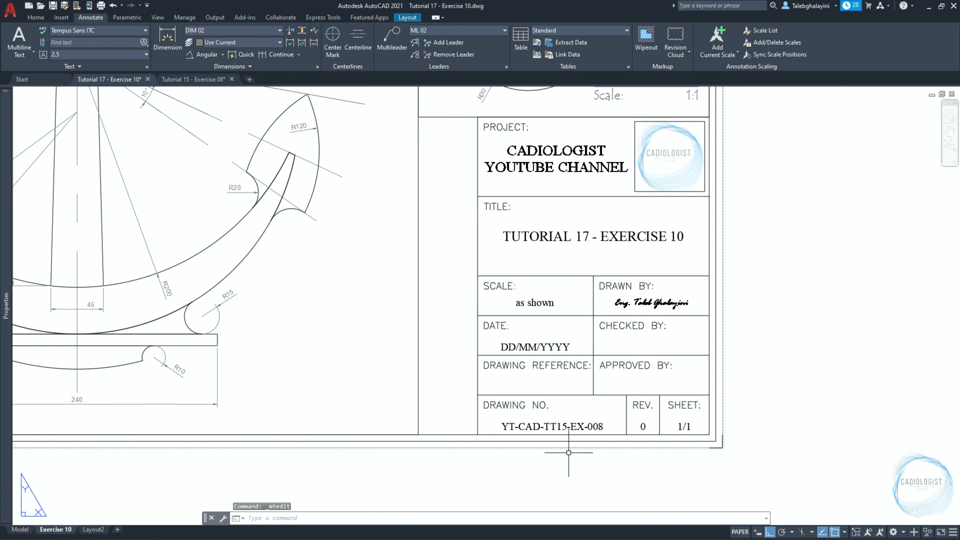
pyautogui.scroll(2, 568, 447)
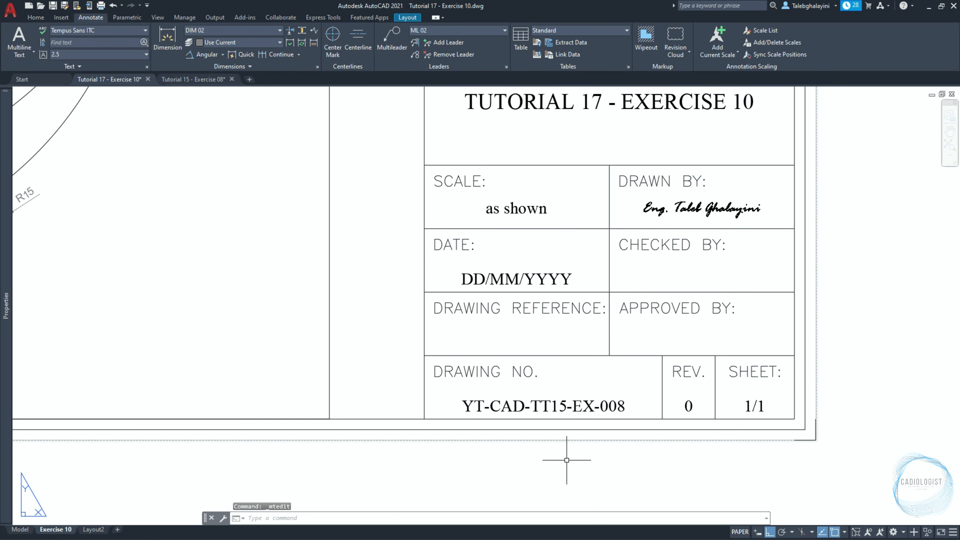
pyautogui.doubleClick(547, 405)
pyautogui.click(566, 407)
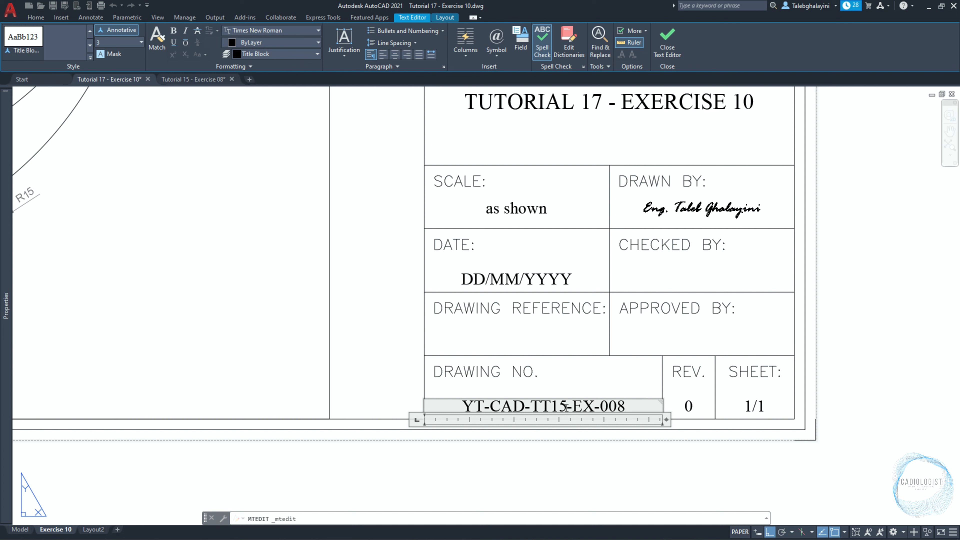
pyautogui.press('BackSpace')
pyautogui.write('7')
pyautogui.click(630, 404)
pyautogui.press('BackSpace')
pyautogui.press('BackSpace')
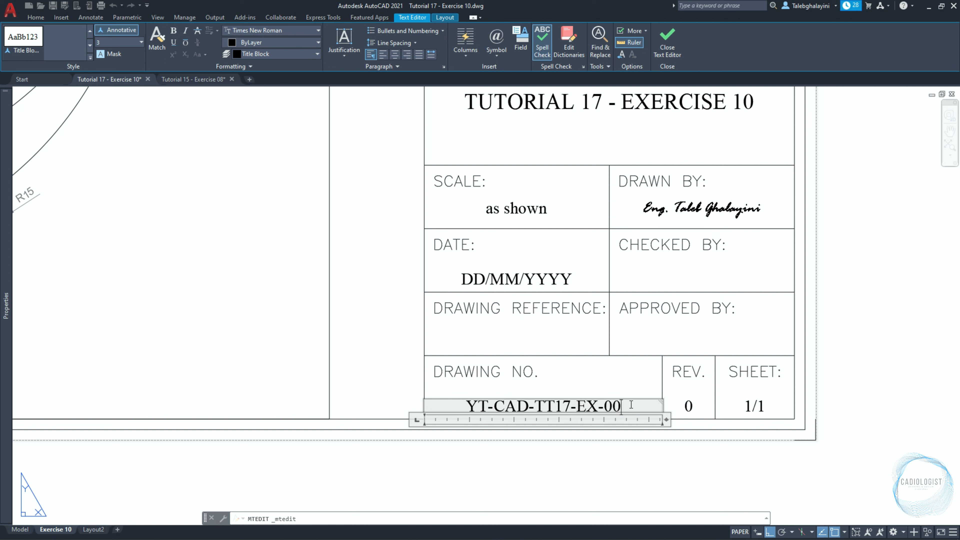
pyautogui.write('1')
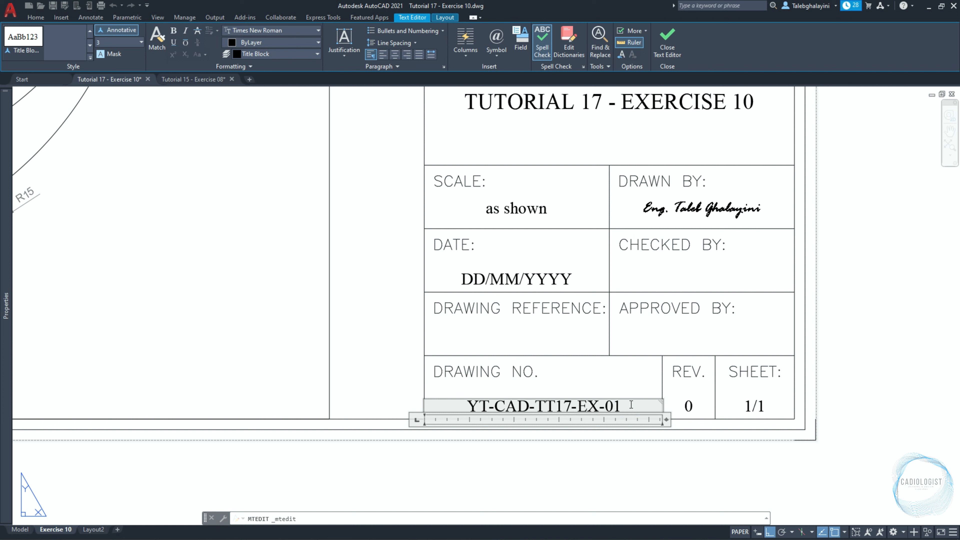
pyautogui.write('0')
pyautogui.click(631, 467)
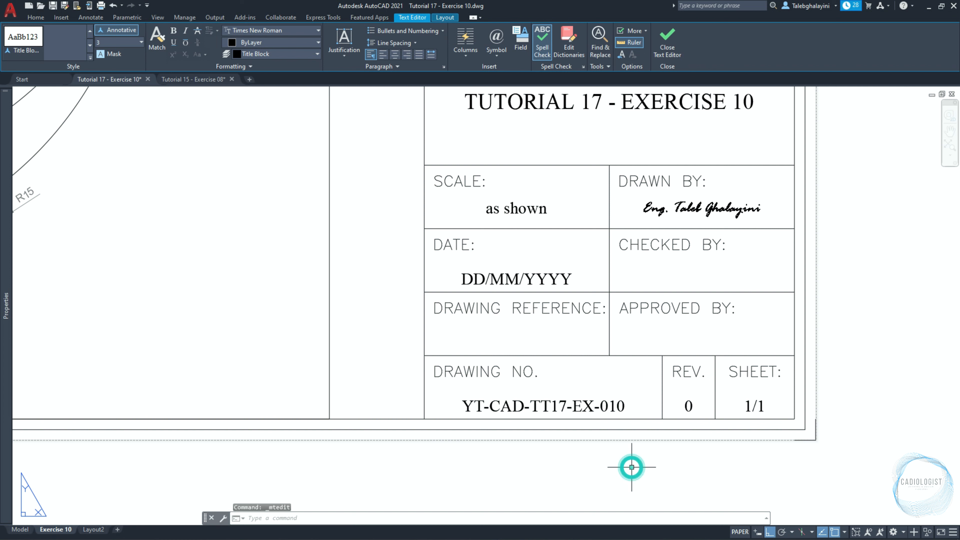
# Preview the Exercise 10 layout as a single-sheet plot with DWG To PDF.pc3 and send it to plot.
pyautogui.write('z')
pyautogui.press('Return')
pyautogui.write('e')
pyautogui.press('Return')
pyautogui.hotkey('ctrl', 'p')
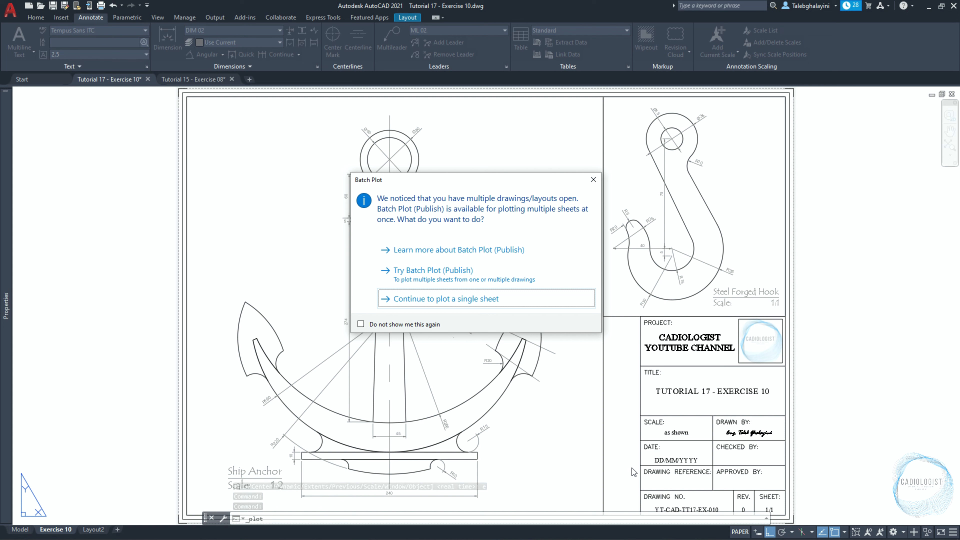
pyautogui.press('Return')
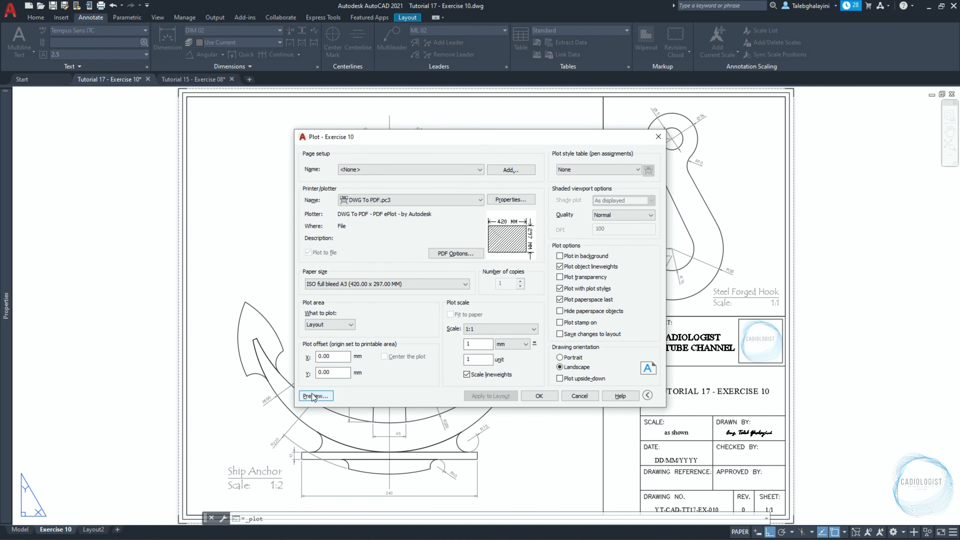
pyautogui.click(313, 396)
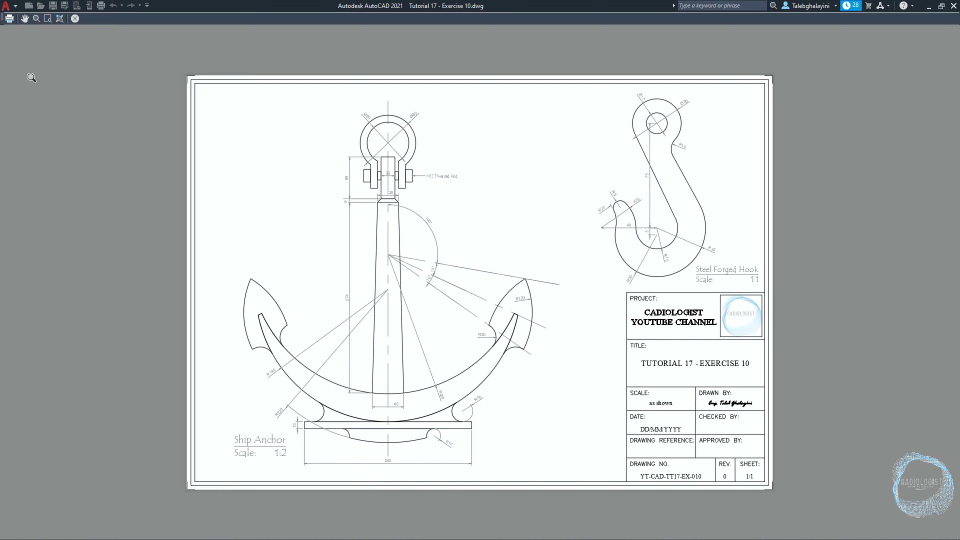
pyautogui.click(9, 19)
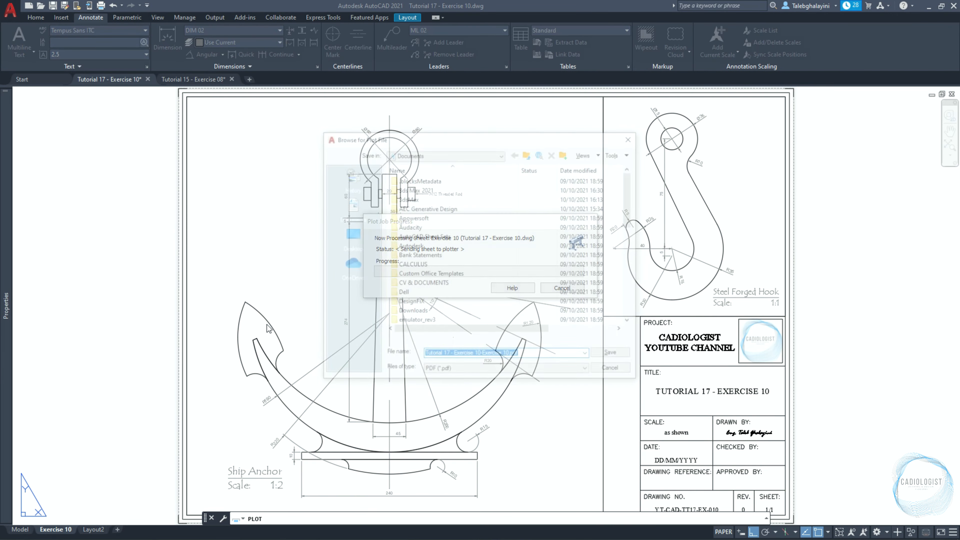
# Save the plot as "Tutorial 17 - Exercise 10.pdf" in the PDF folder of Basic 2D AutoCAD Exercises and fit the opened PDF page to the window.
pyautogui.click(353, 246)
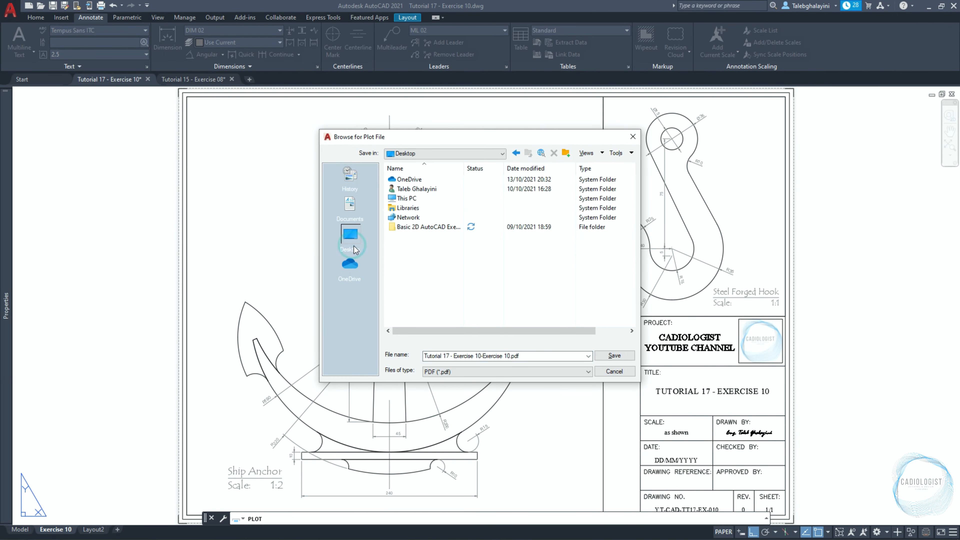
pyautogui.doubleClick(420, 226)
pyautogui.doubleClick(419, 189)
pyautogui.click(421, 255)
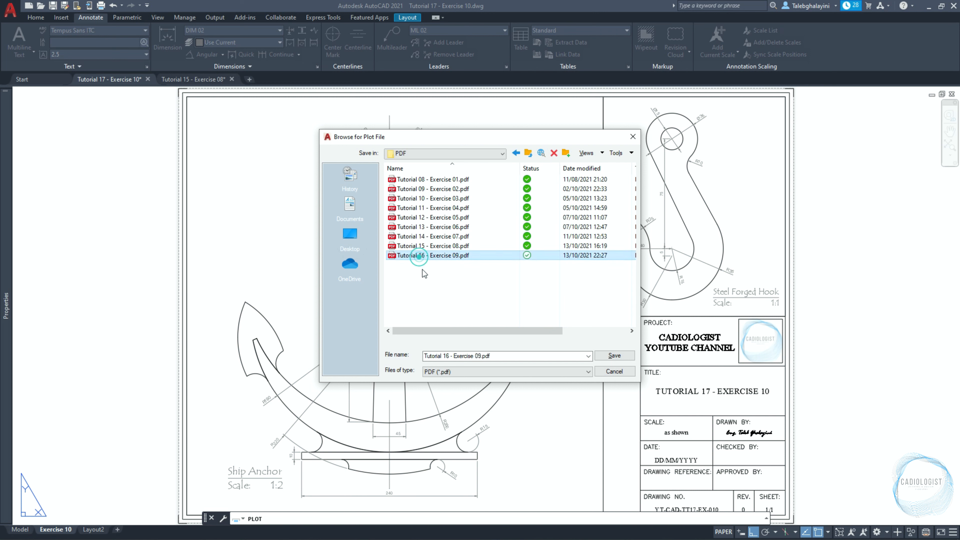
pyautogui.click(449, 356)
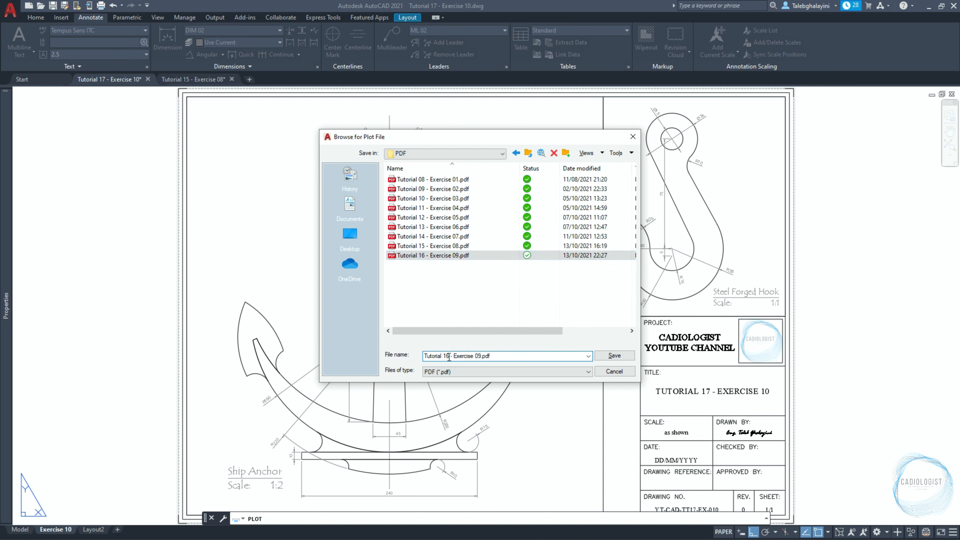
pyautogui.press('BackSpace')
pyautogui.write('7')
pyautogui.click(481, 354)
pyautogui.press('BackSpace')
pyautogui.press('BackSpace')
pyautogui.write('10')
pyautogui.click(602, 356)
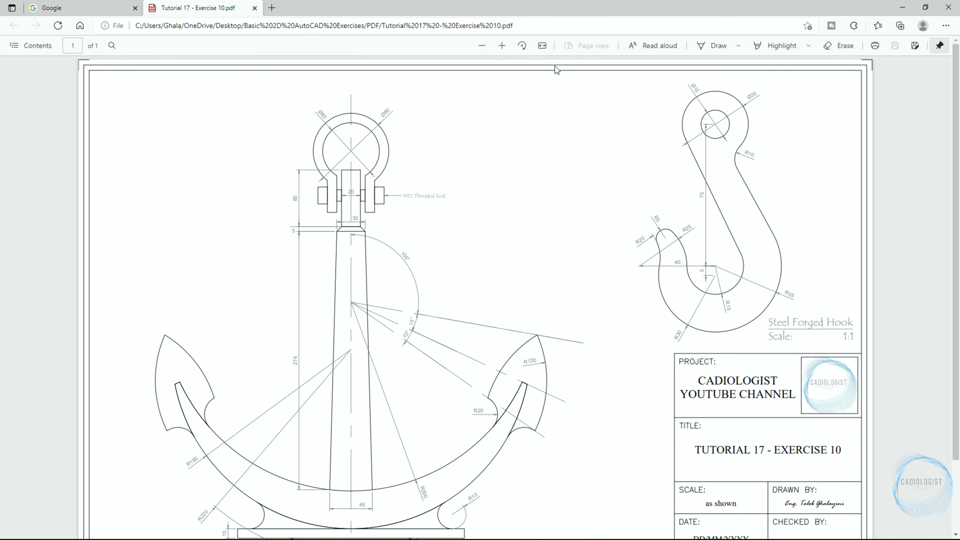
pyautogui.click(542, 46)
pyautogui.click(542, 45)
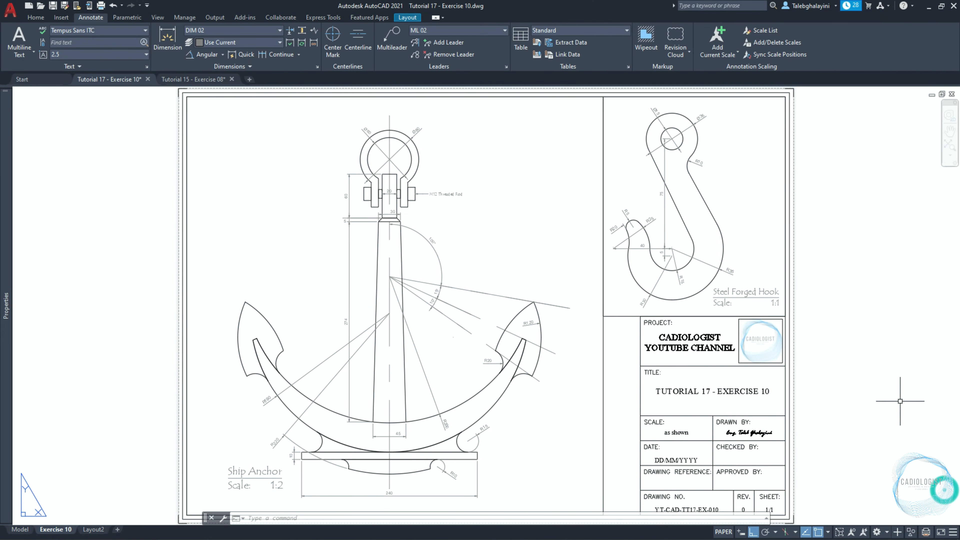
pyautogui.write('z')
pyautogui.press('Return')
pyautogui.write('e')
pyautogui.press('Return')
pyautogui.click(887, 385)
pyautogui.click(883, 398)
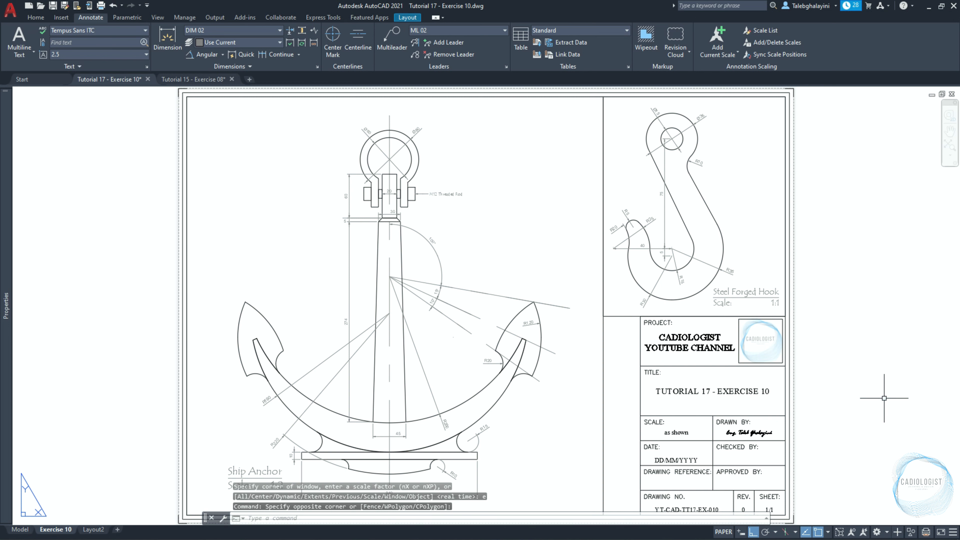